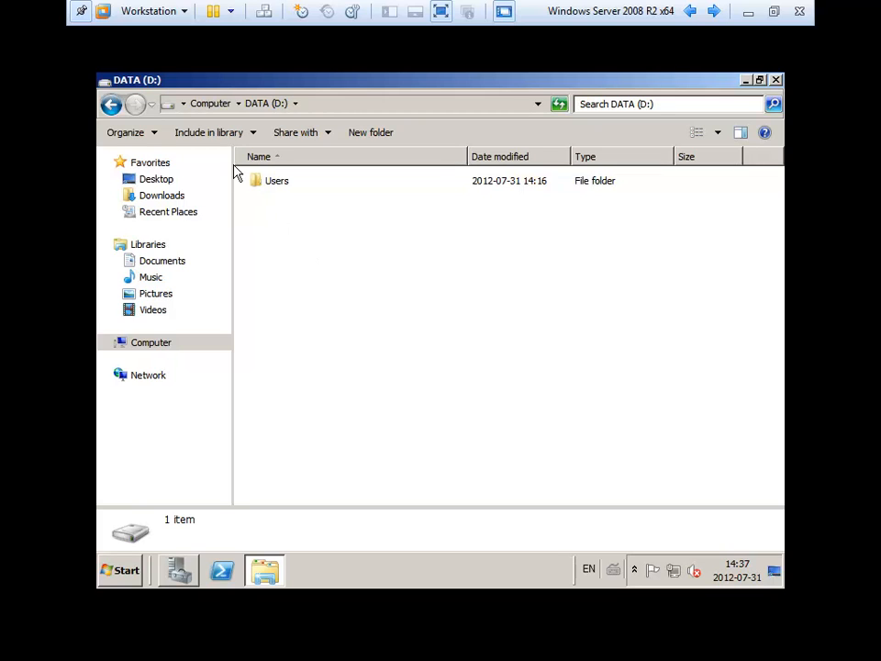
- Add a new folder named 'Partages' on DATA (D:), next to the Users folder
click(272, 188)
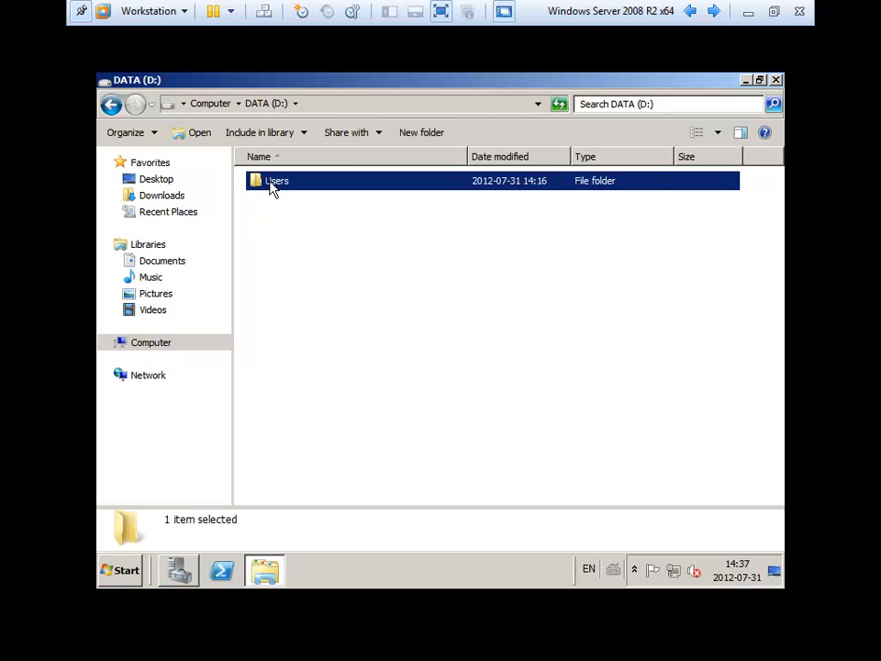
right_click(298, 237)
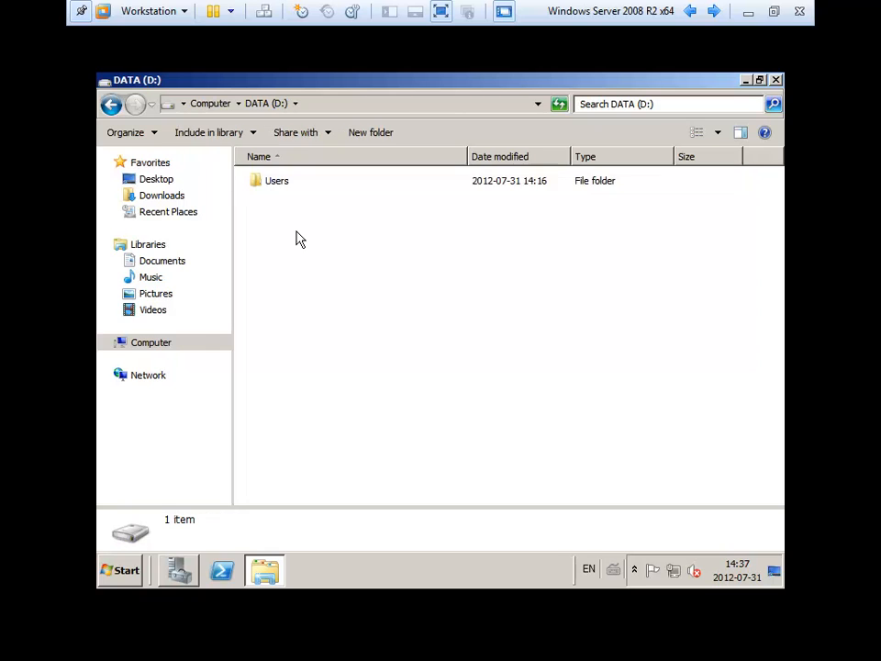
mouse_move(438, 406)
click(489, 404)
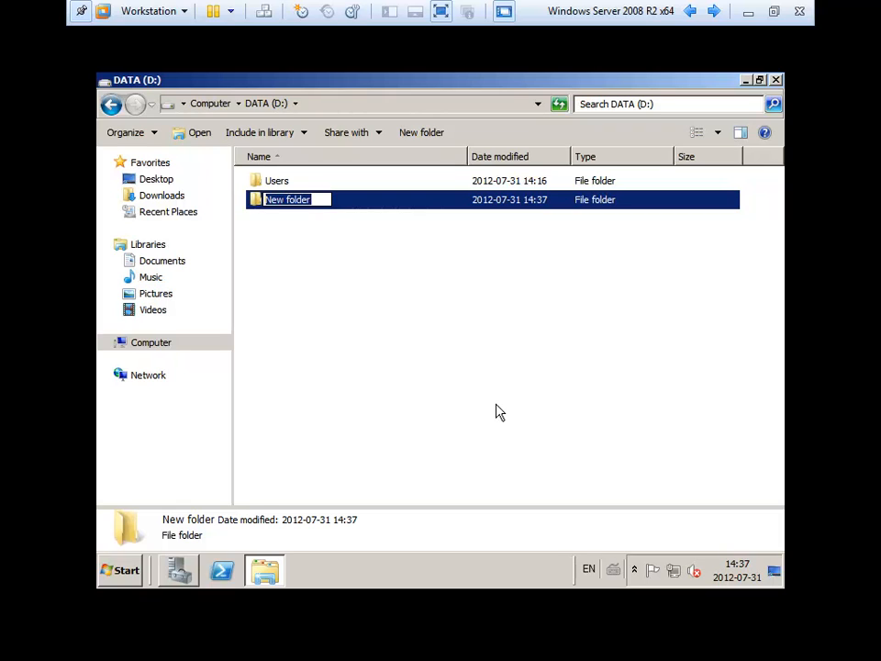
text(Par)
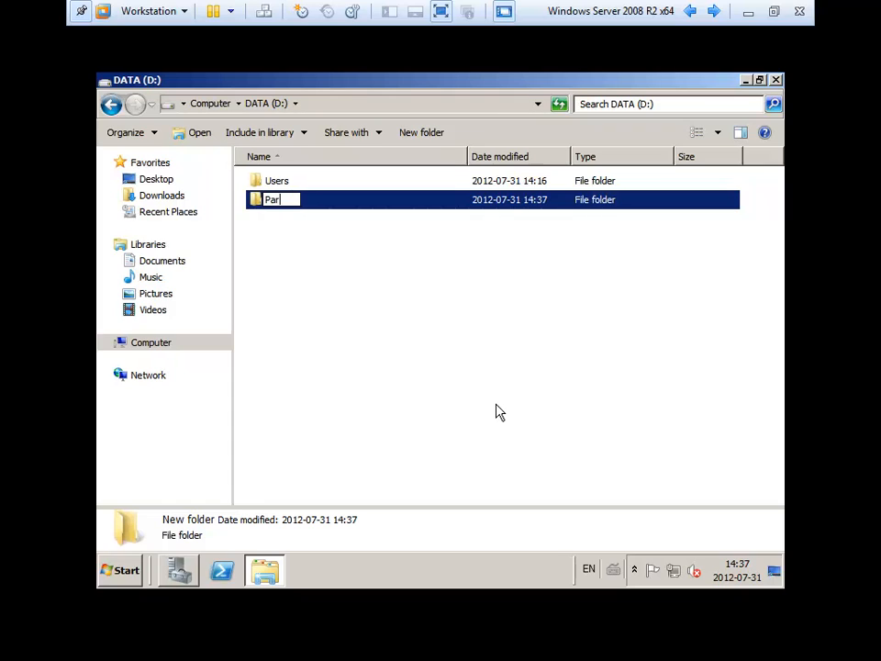
text(tages)
key(Return)
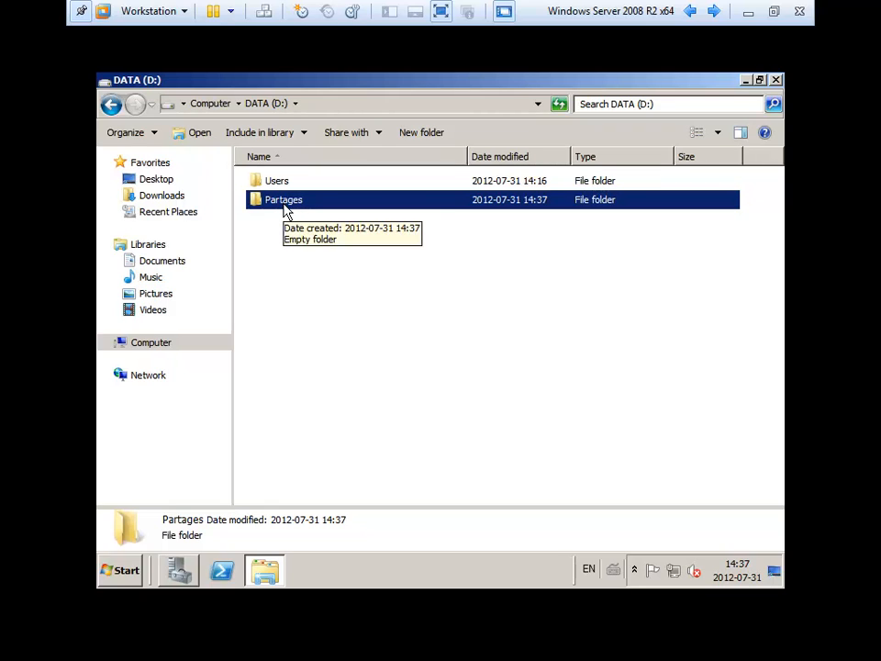
- Share Partages through Advanced Sharing, allowing Everyone Full Control, and apply the settings
right_click(287, 209)
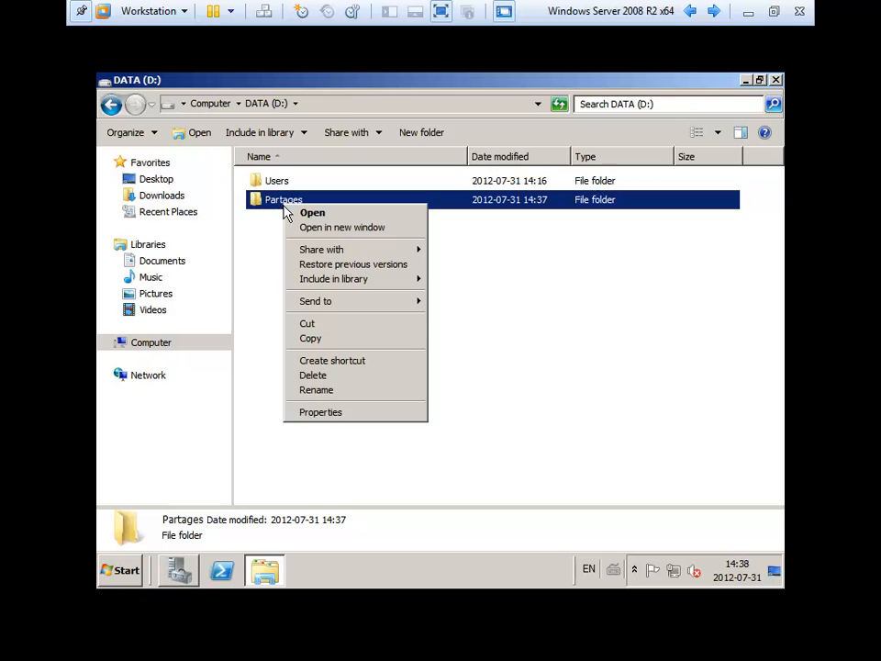
click(351, 413)
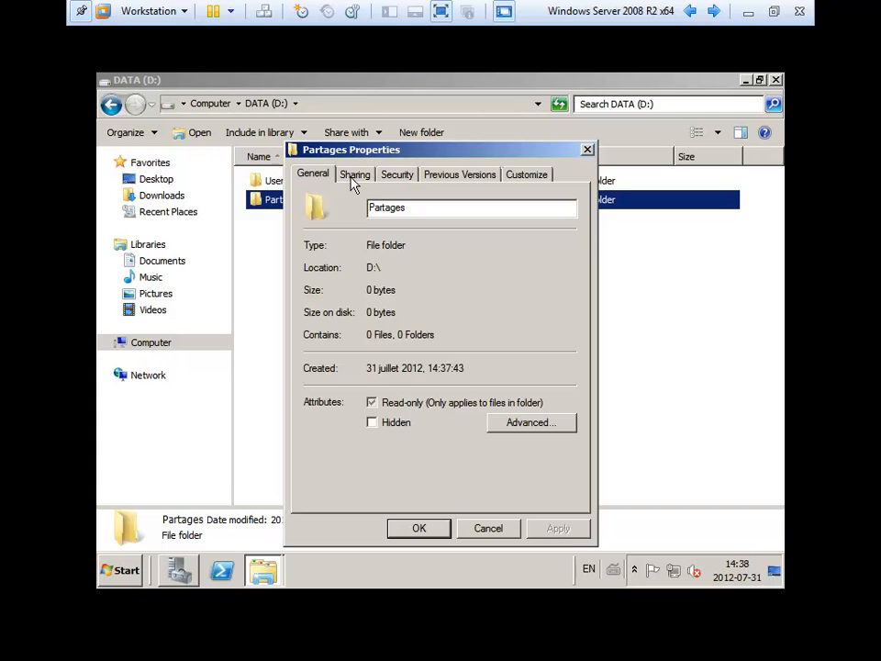
click(353, 176)
click(386, 377)
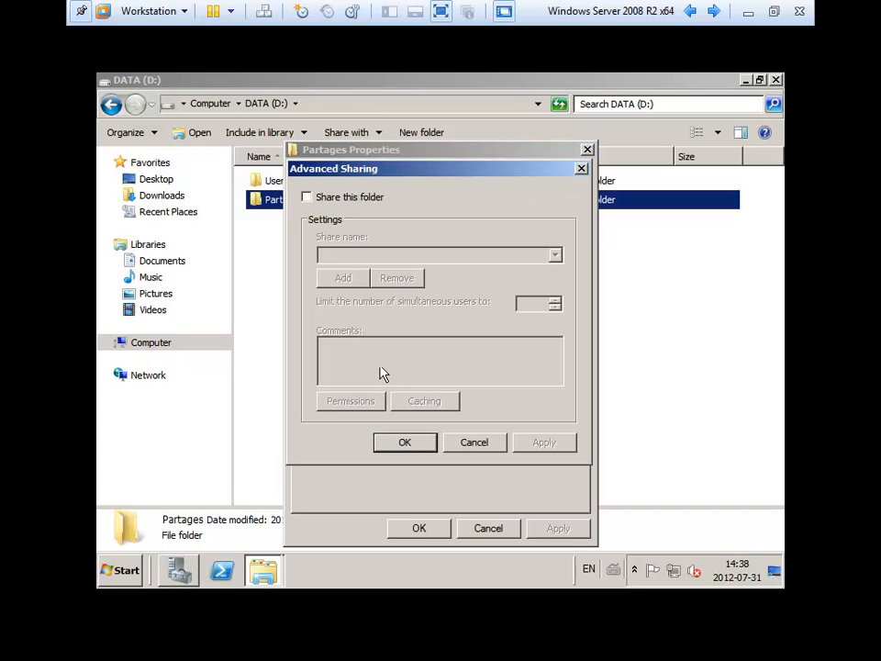
click(324, 201)
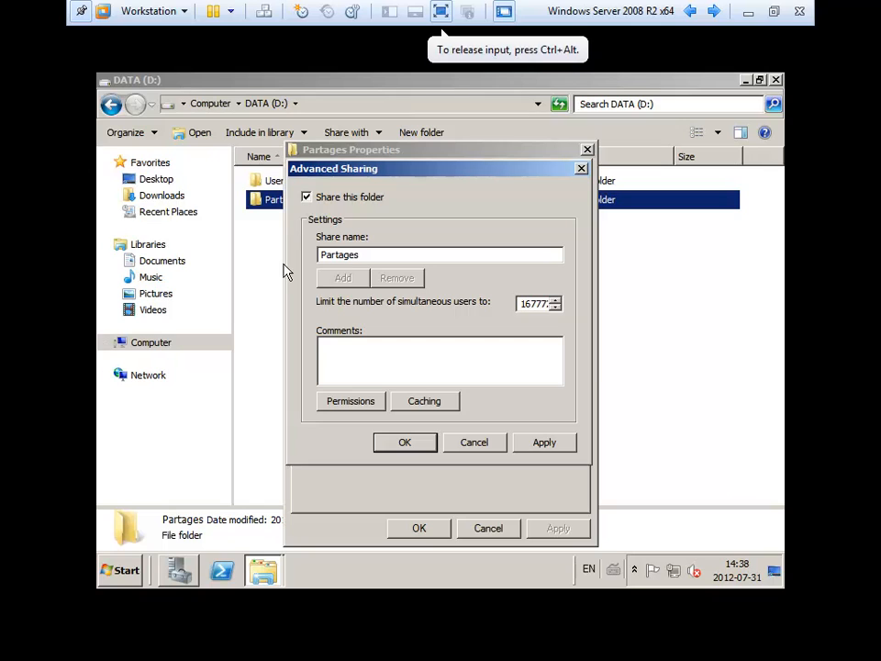
click(352, 403)
click(507, 380)
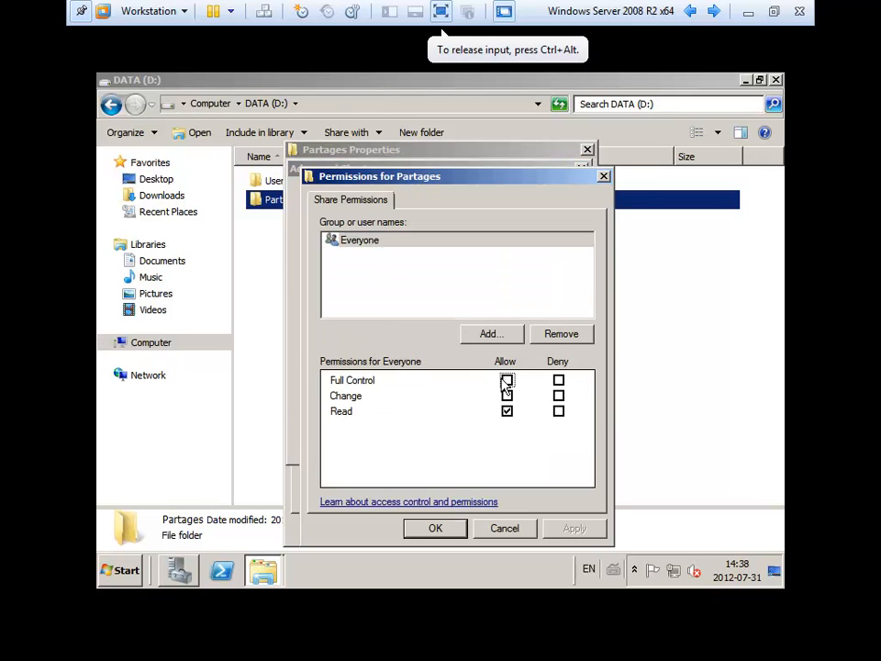
click(450, 528)
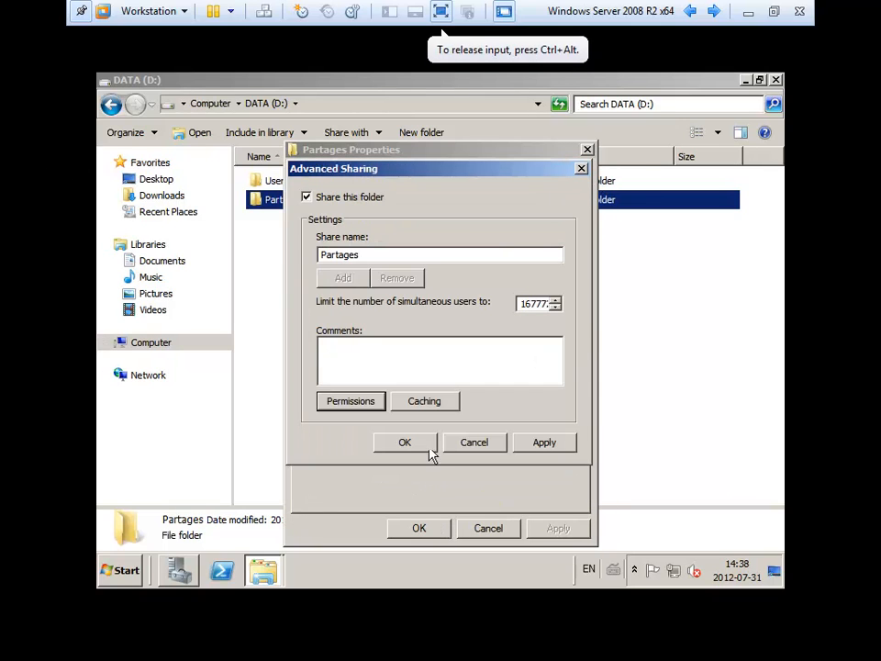
click(556, 442)
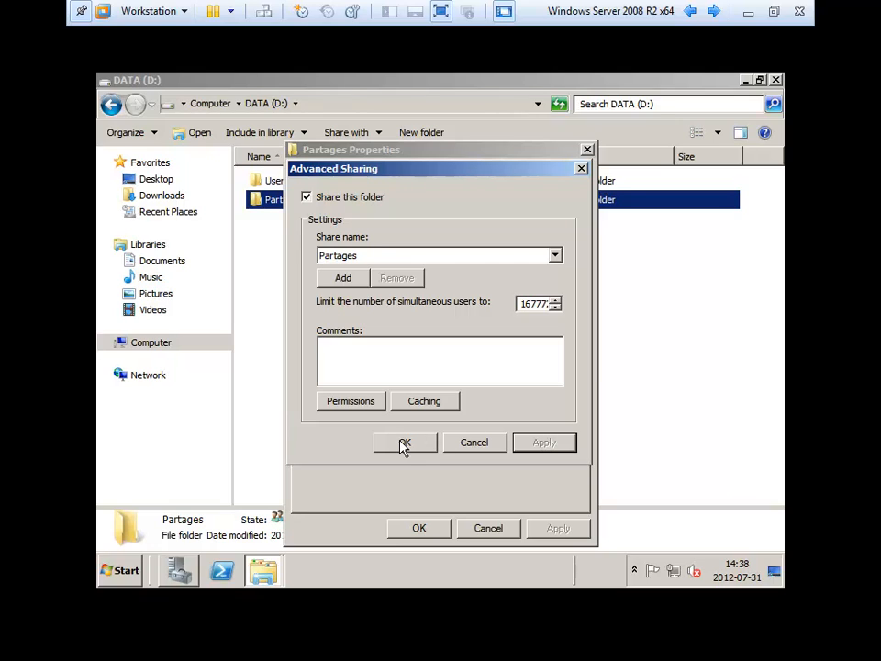
- Recheck the Everyone Full Control share permissions and close the Partages properties
click(358, 408)
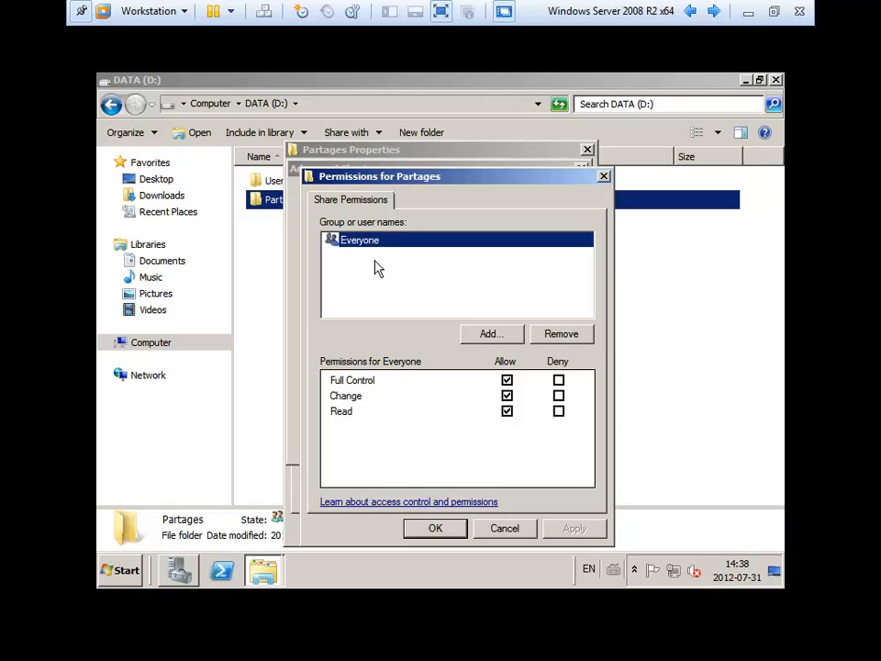
click(455, 528)
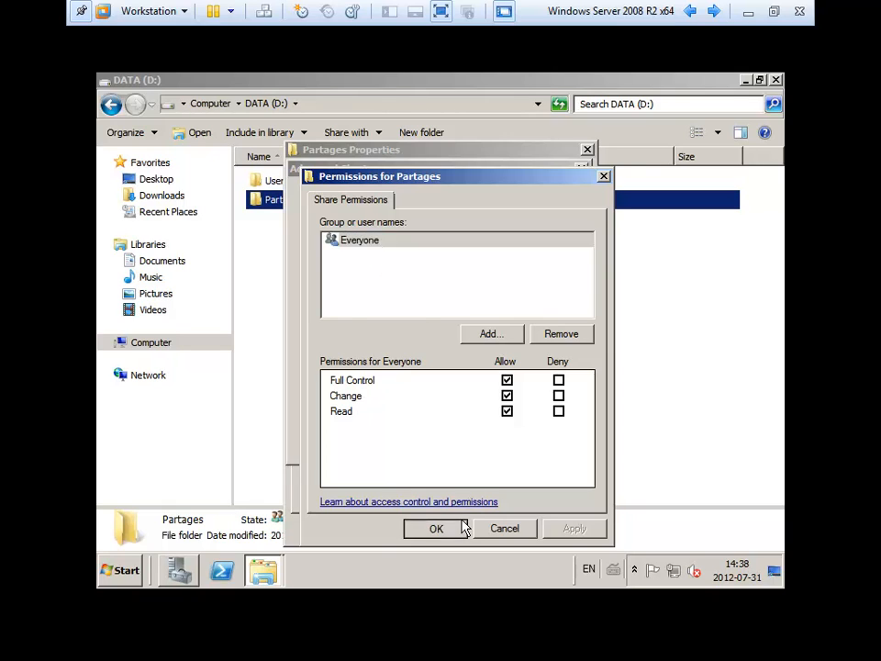
click(408, 445)
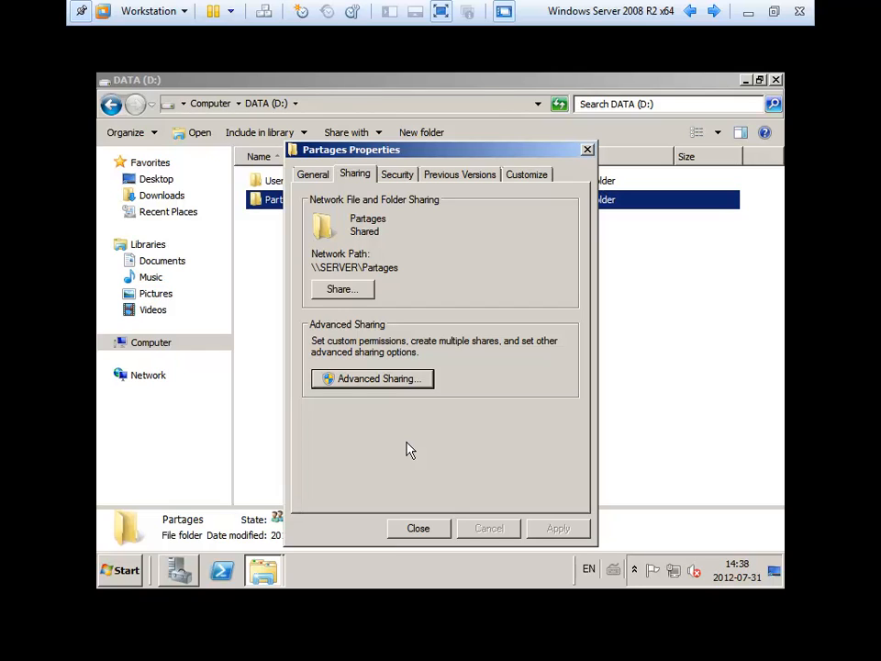
click(417, 529)
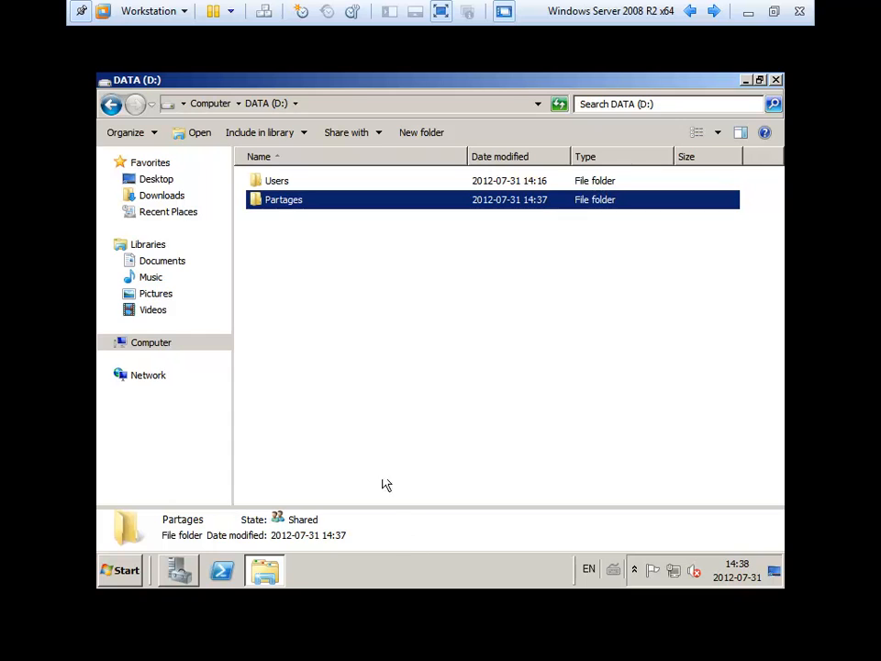
click(120, 570)
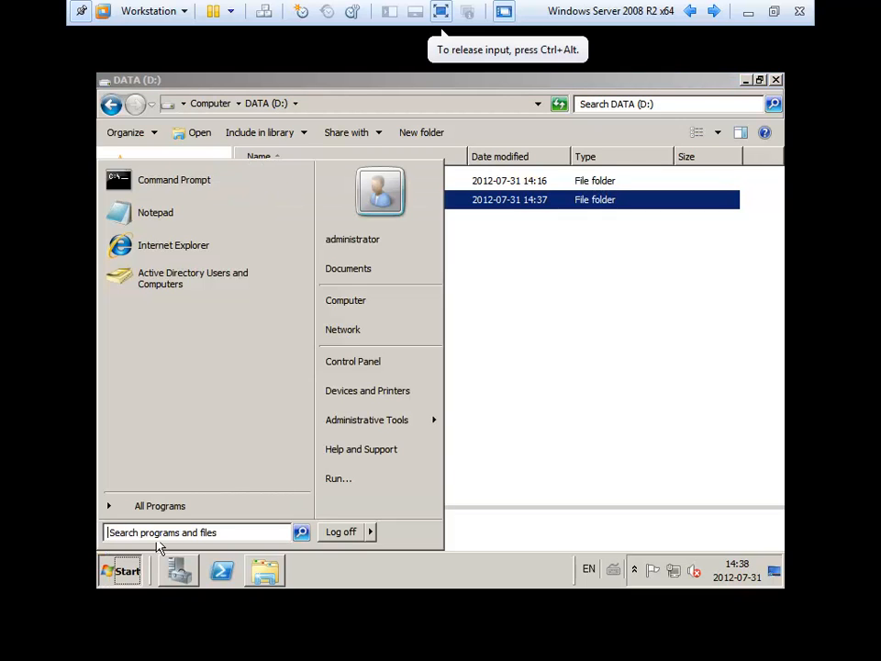
click(360, 303)
click(341, 108)
text(\\server)
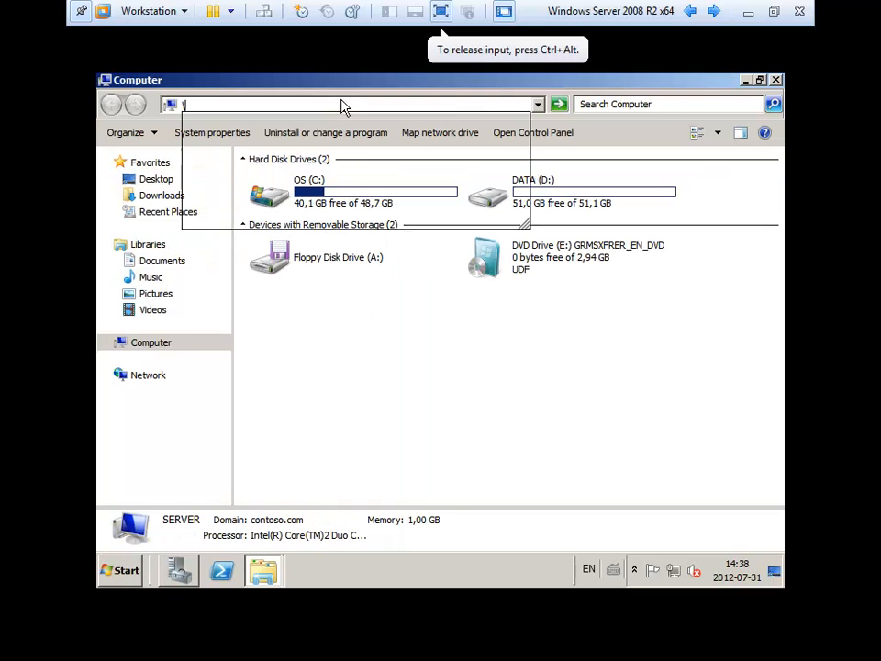
key(Return)
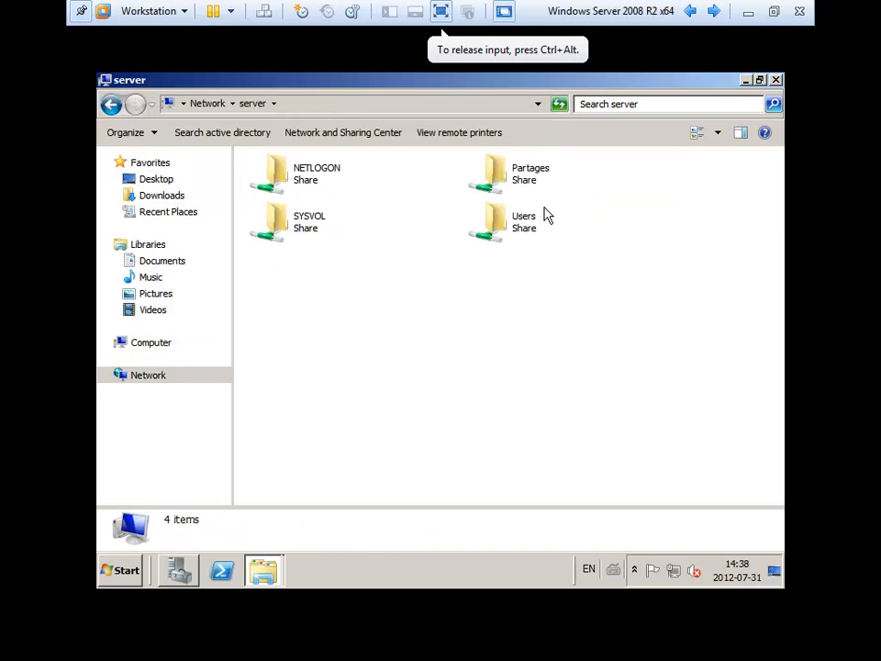
click(527, 232)
click(530, 194)
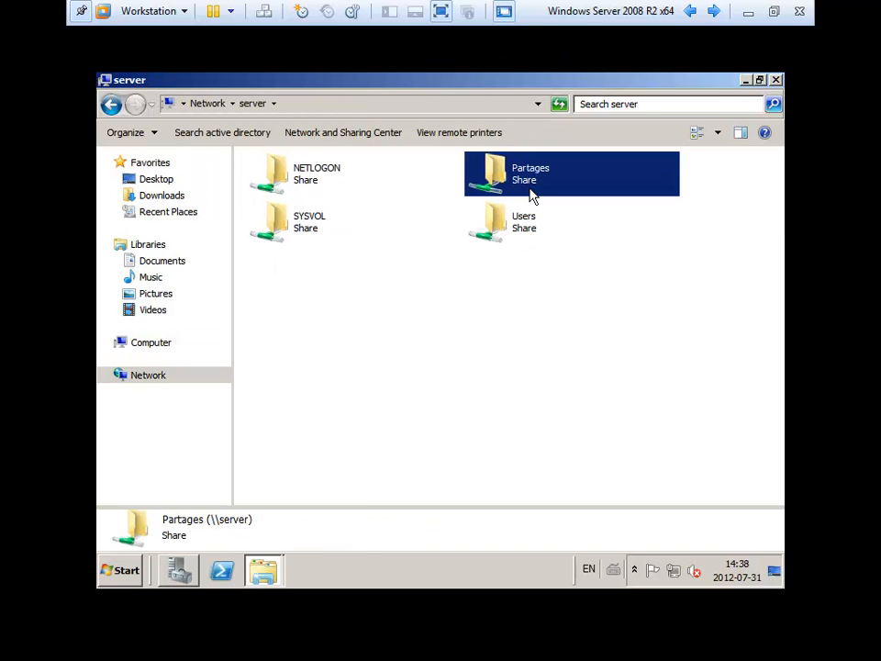
drag(523, 294, 523, 184)
click(515, 297)
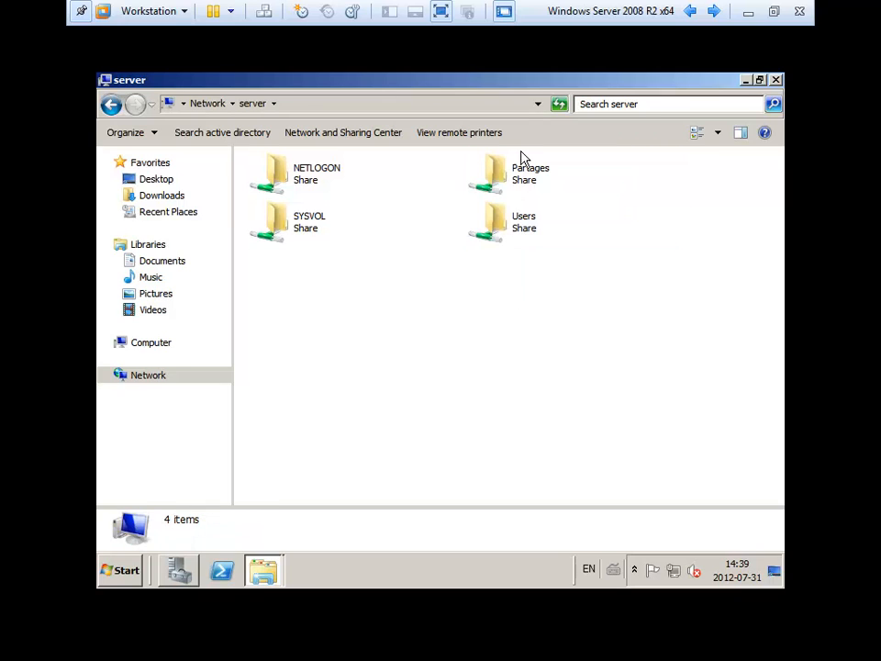
click(526, 184)
double_click(525, 179)
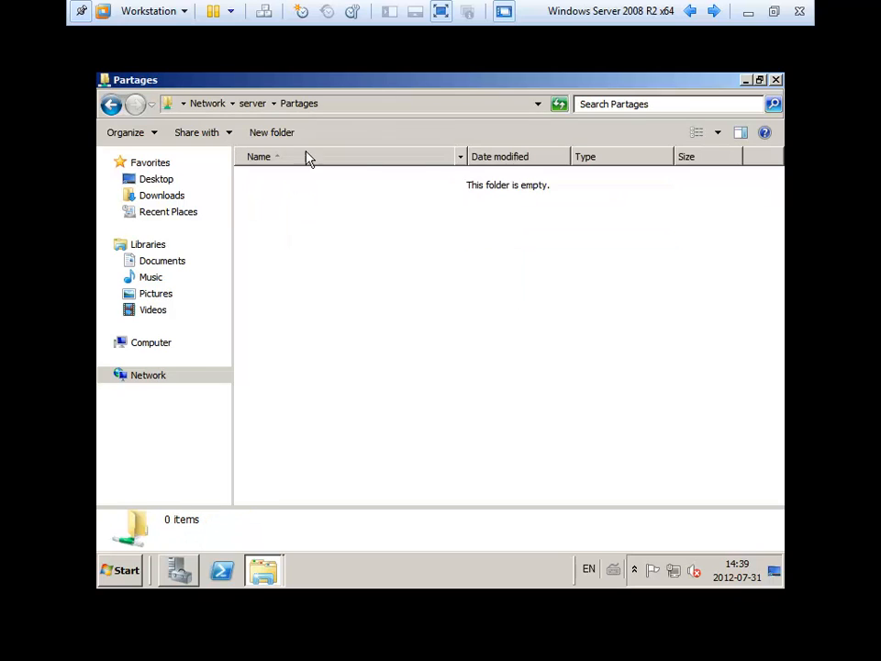
click(776, 83)
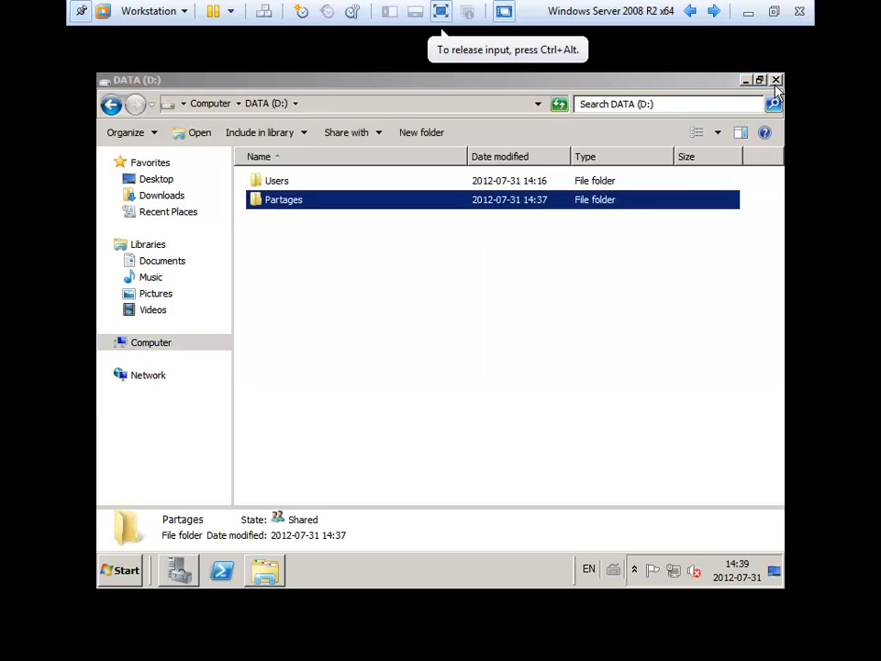
click(580, 261)
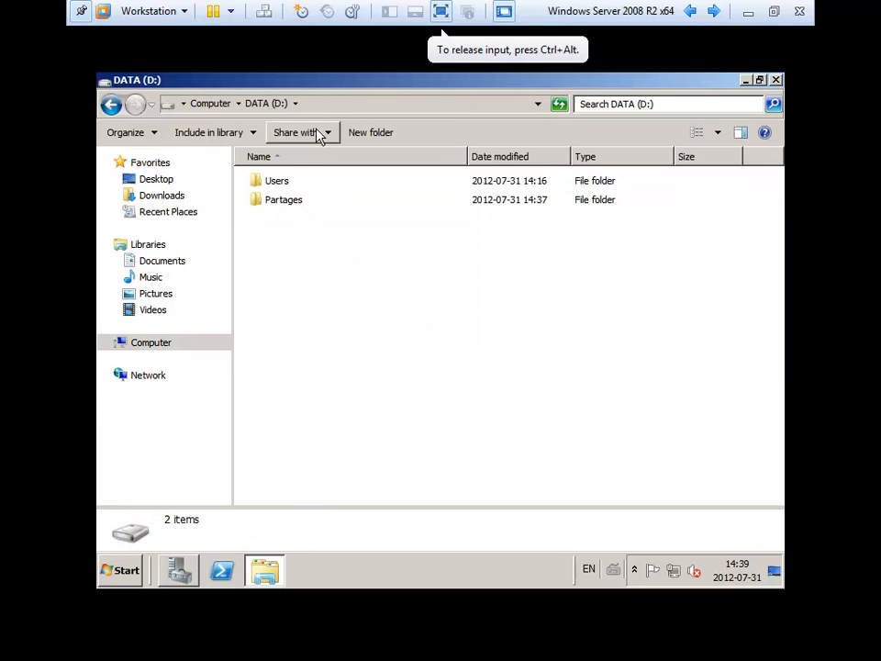
- Open D:\Partages and create a subfolder named 'Ventes'
click(337, 105)
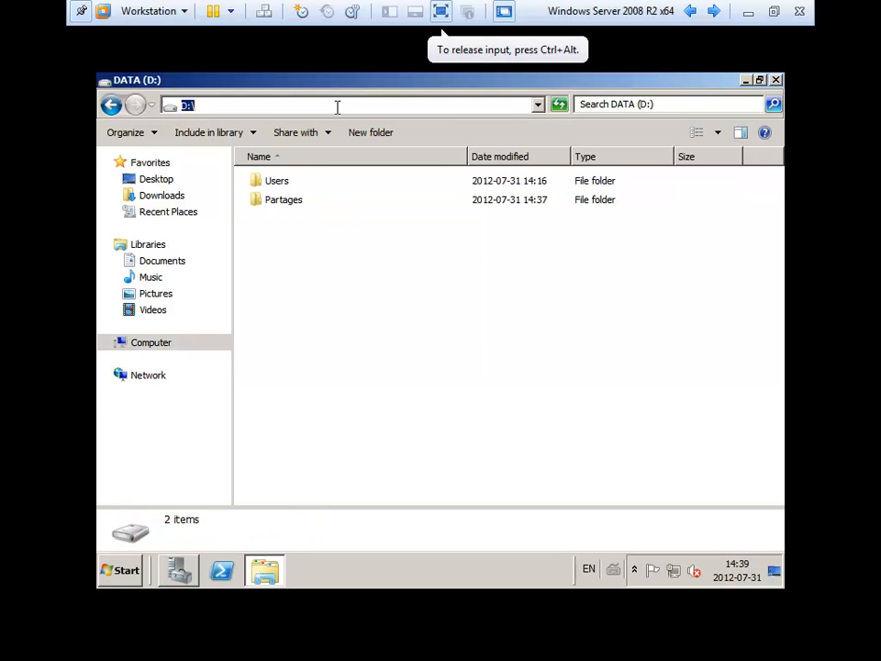
double_click(278, 204)
right_click(280, 237)
mouse_move(351, 410)
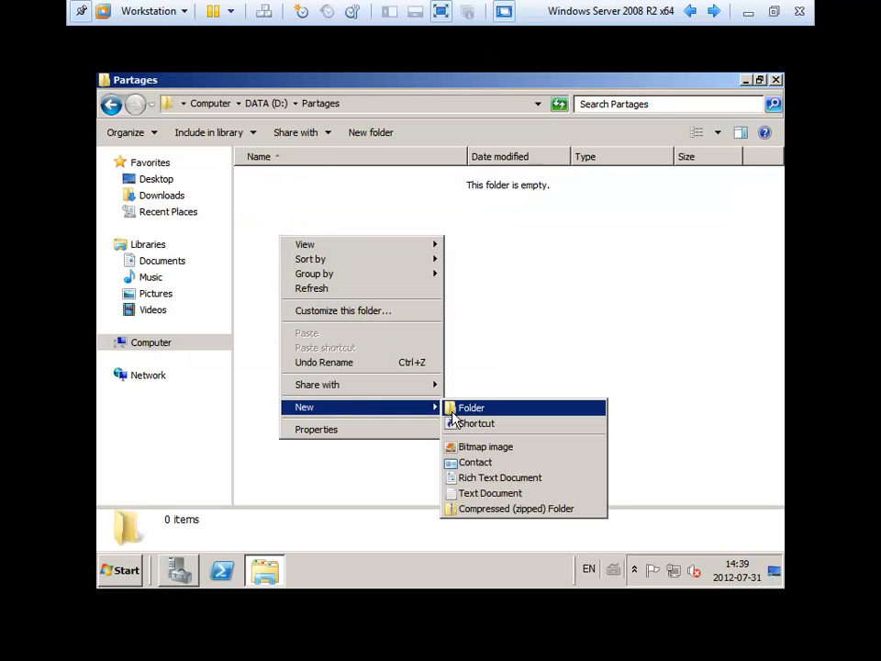
click(469, 408)
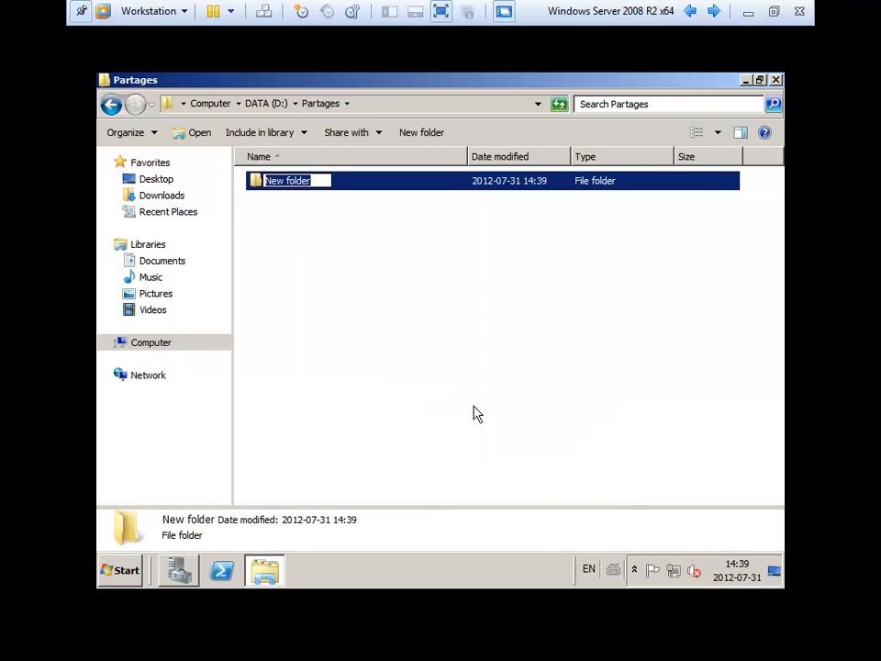
text(Vendt)
key(BackSpace)
key(BackSpace)
text(tes)
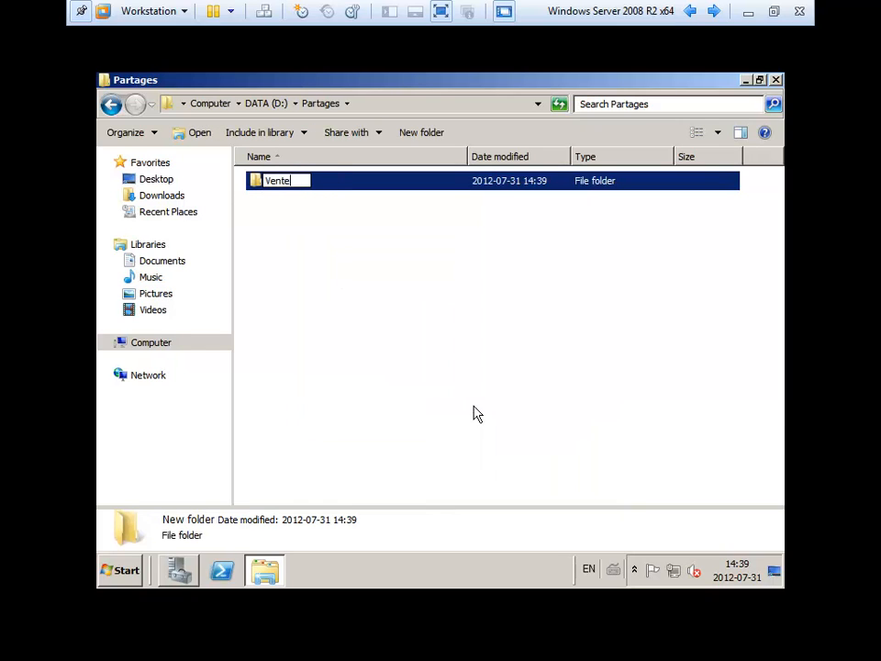
key(Return)
click(365, 316)
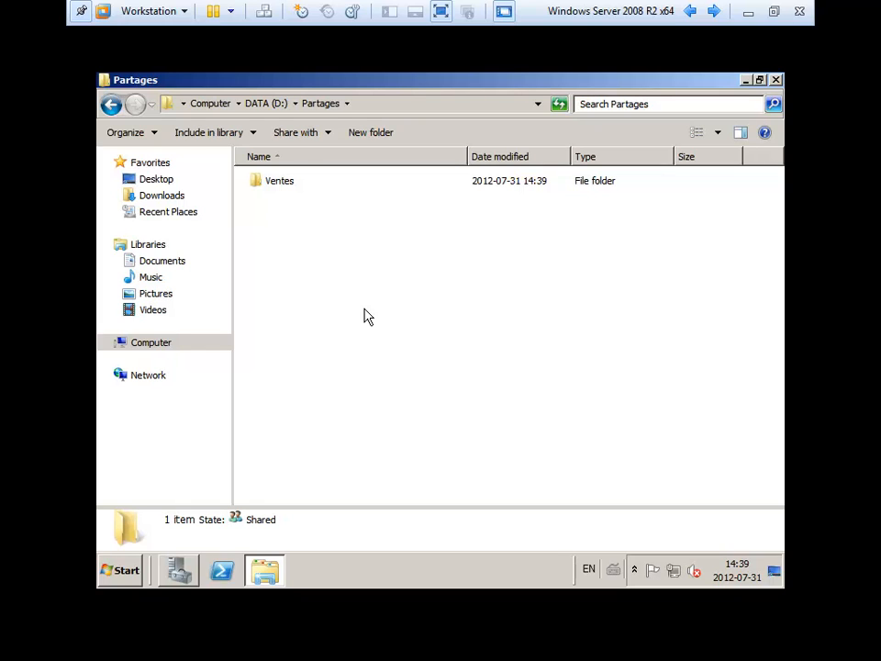
- Create a second subfolder named 'Production' in Partages
right_click(320, 284)
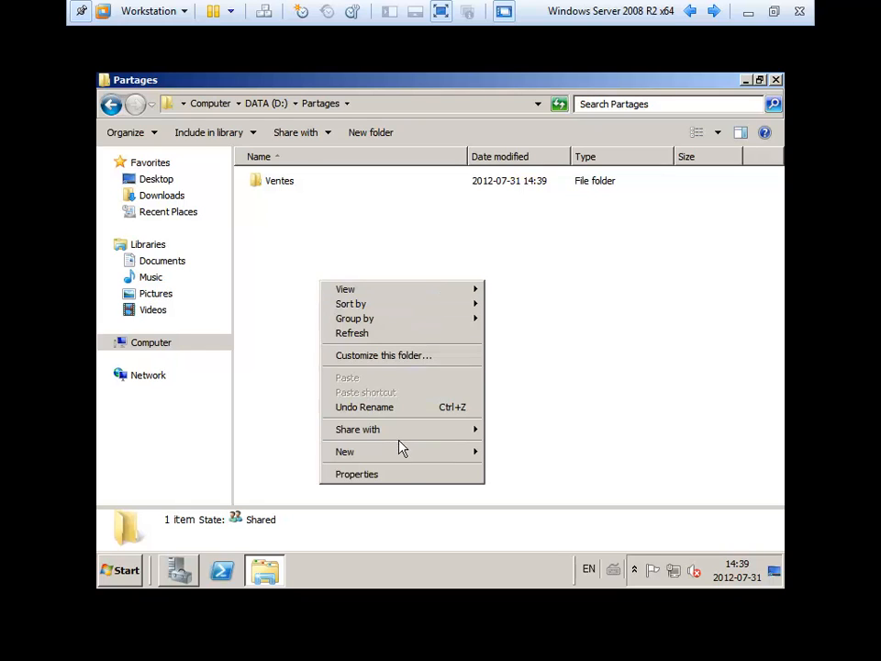
mouse_move(401, 453)
click(511, 452)
text(Production)
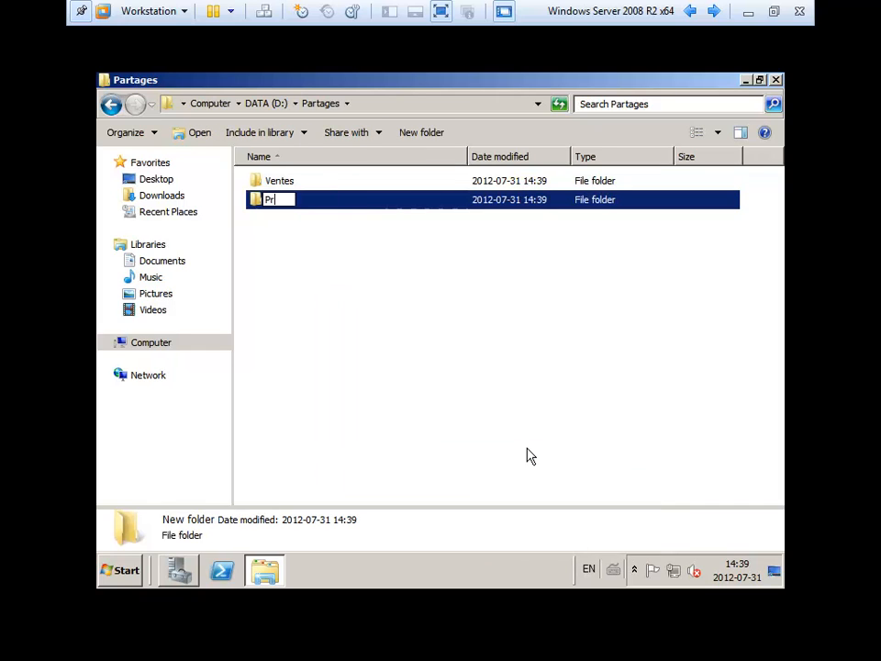
key(Return)
click(370, 339)
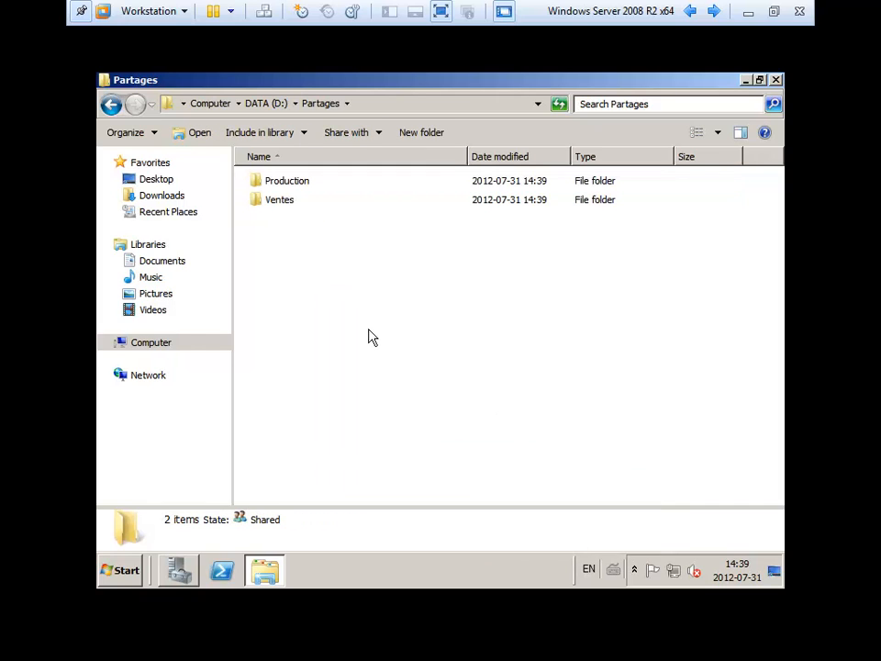
- Create a third subfolder named 'Informatique' and select it
right_click(369, 329)
mouse_move(457, 507)
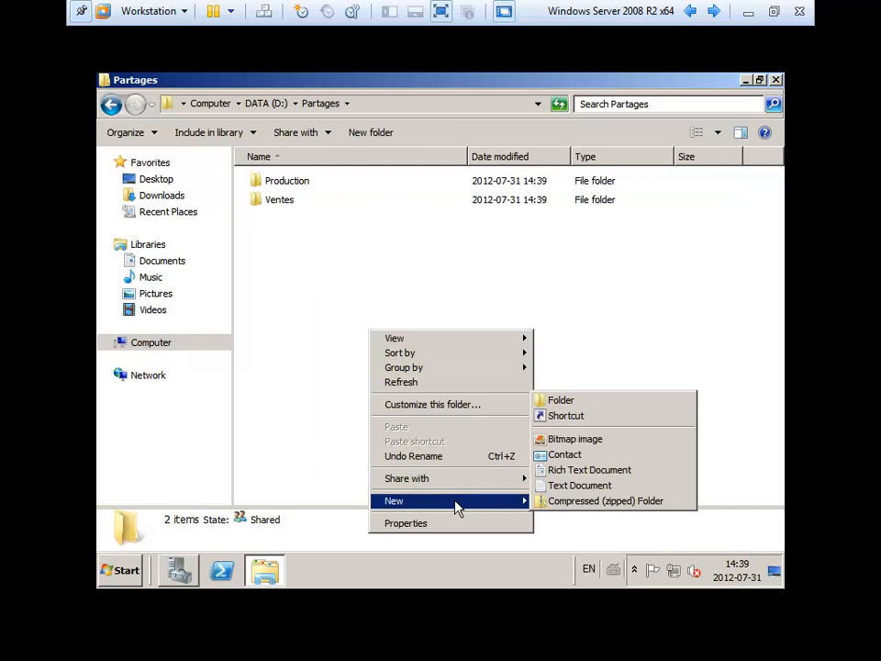
click(590, 401)
text(I)
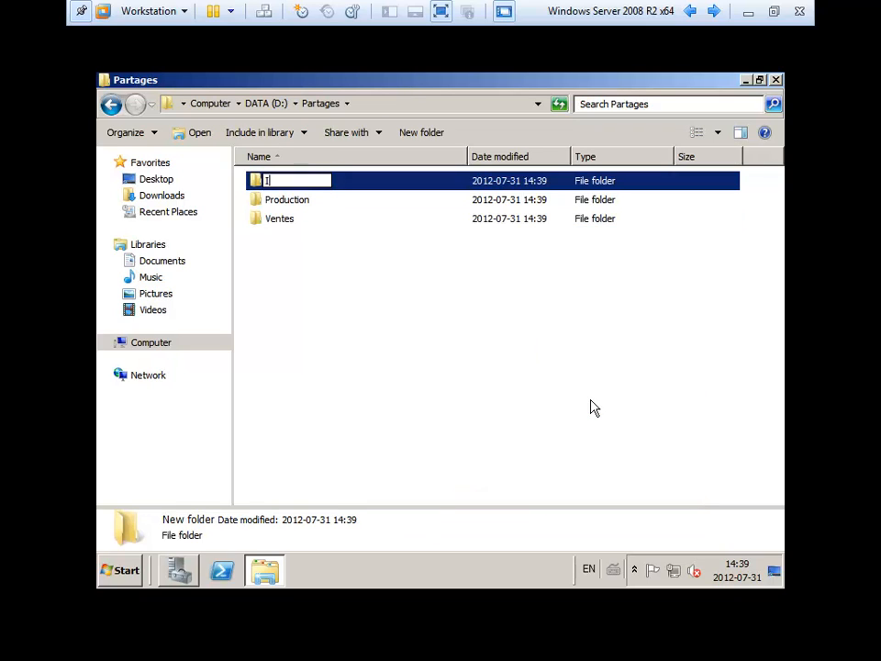
text(nformatique)
key(Return)
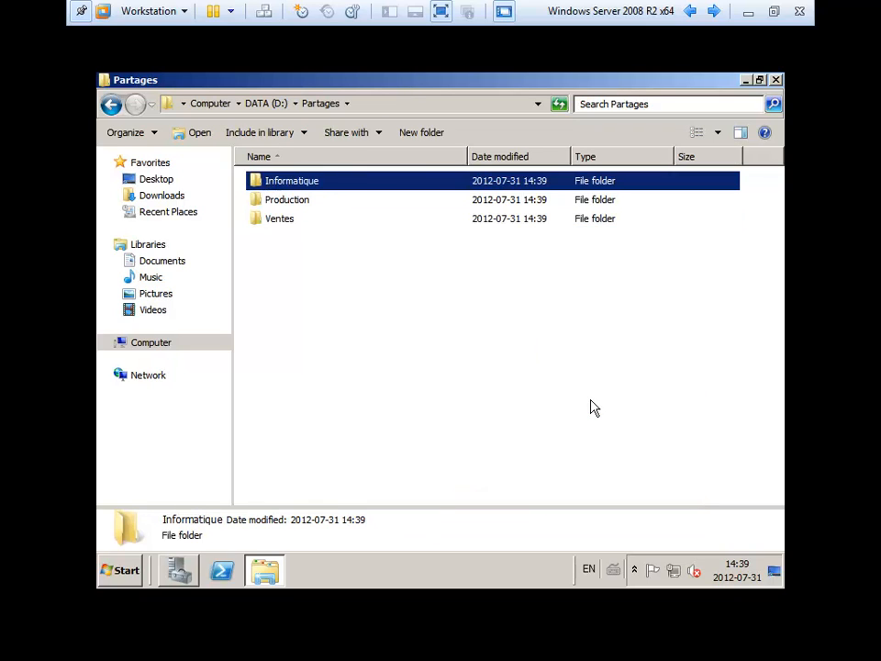
click(591, 401)
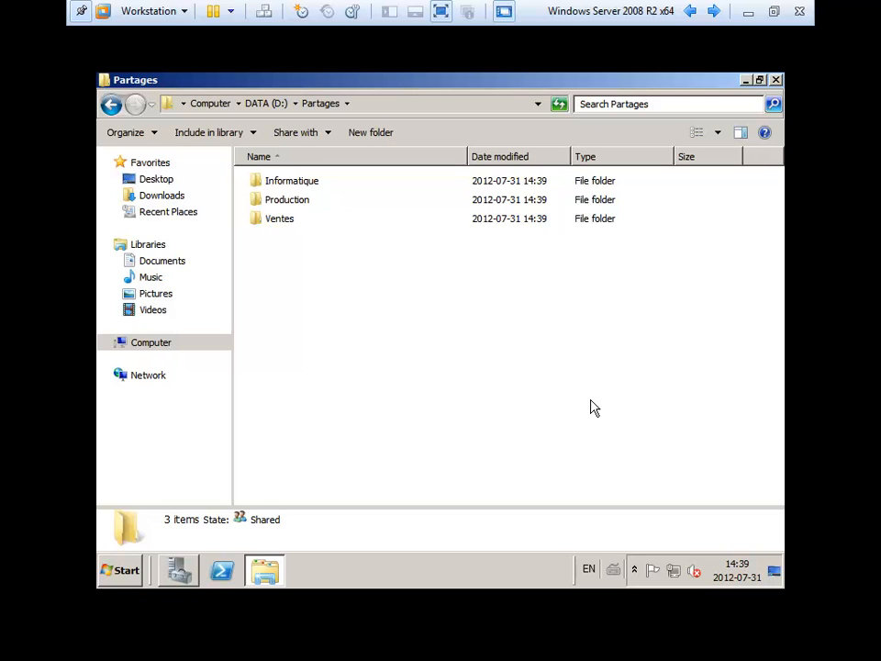
click(312, 189)
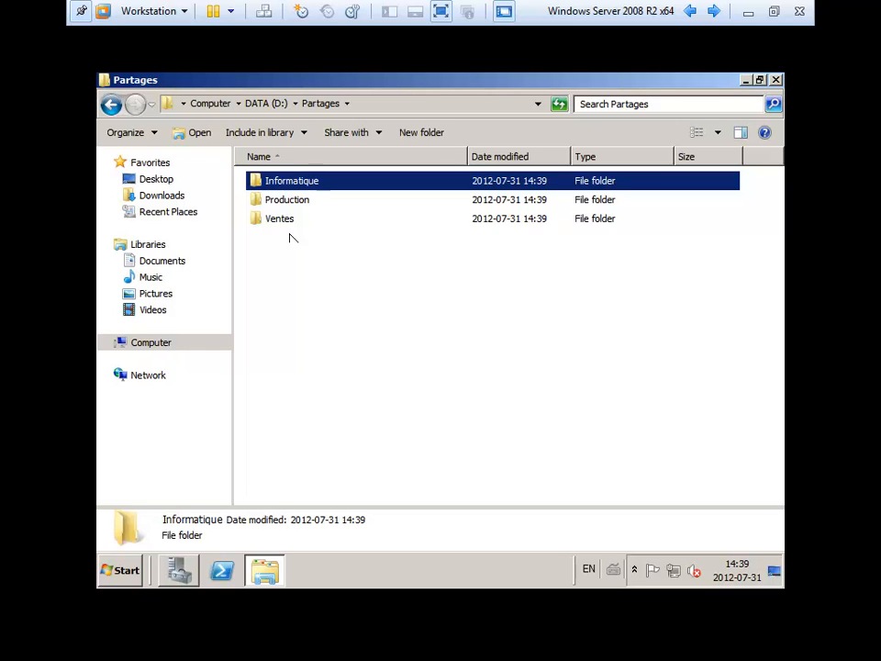
- Switch to Server Manager and select the Directeurs and Techniciens groups in Dept Informatique
click(181, 572)
click(427, 209)
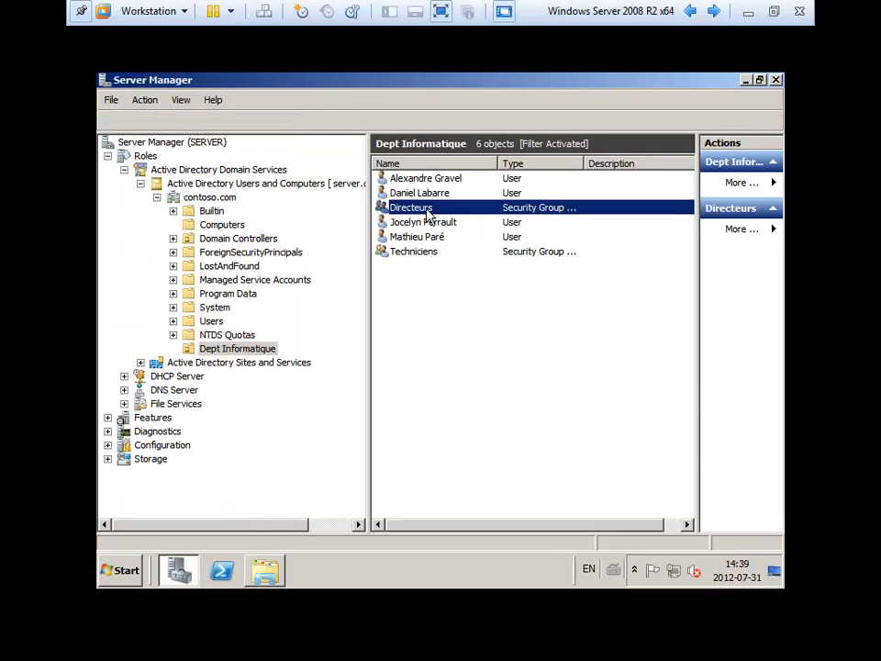
click(414, 254)
click(417, 314)
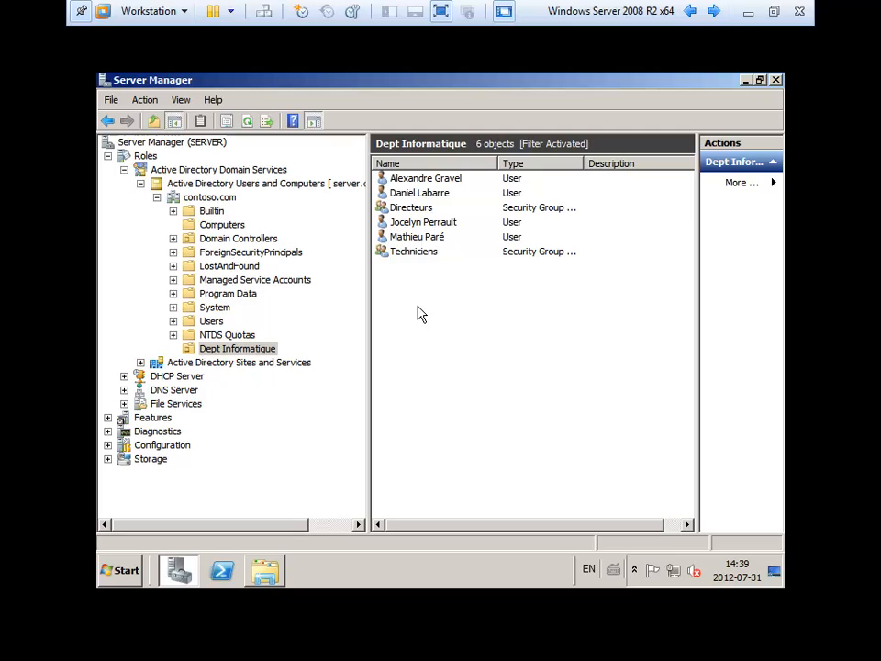
click(411, 194)
click(406, 209)
click(413, 256)
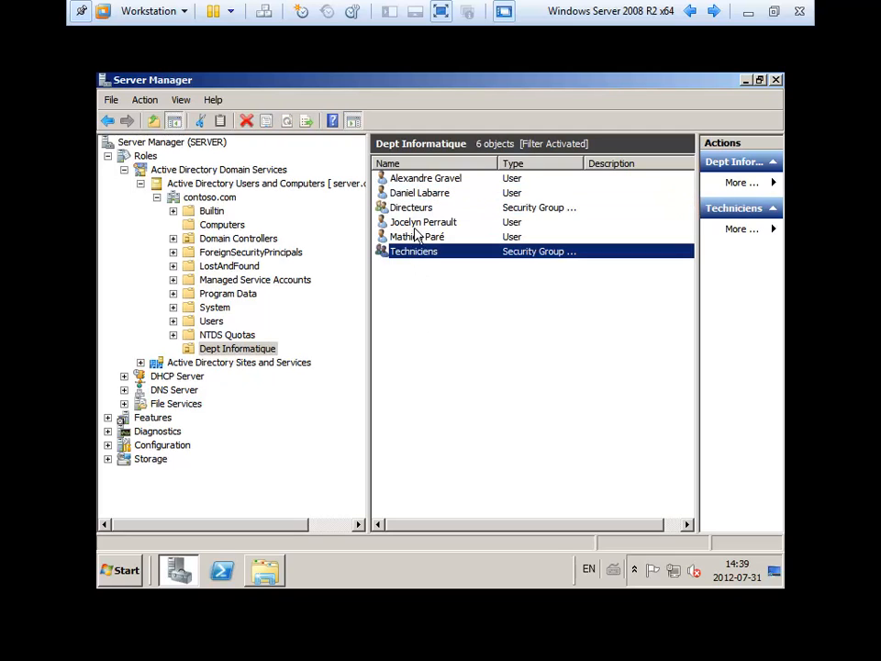
click(424, 206)
click(423, 254)
- Append 'TI' to the Directeurs pre-Windows 2000 group name, review its members, then delete it
double_click(410, 211)
click(353, 201)
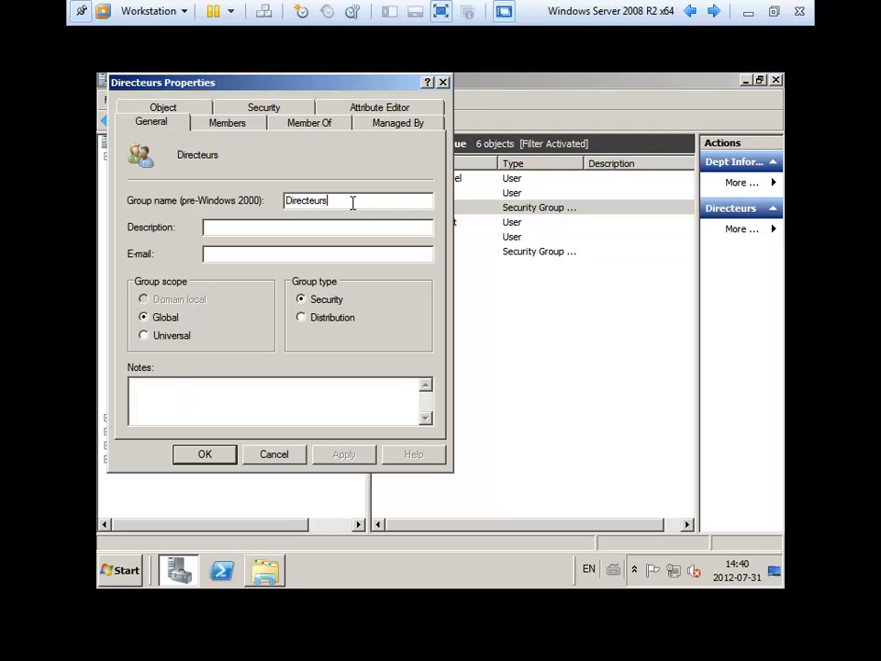
text(TI)
key(Return)
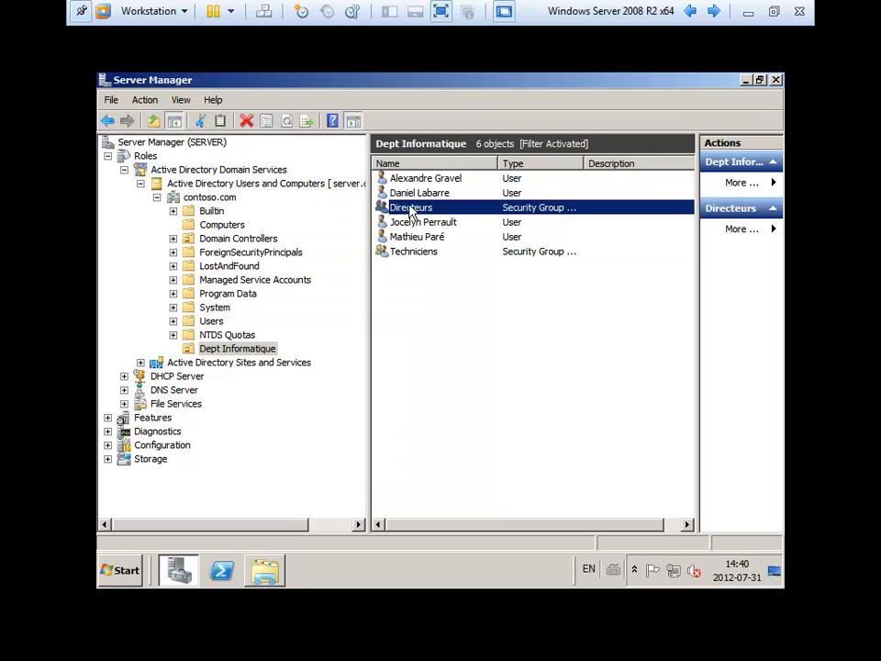
key(Return)
click(214, 126)
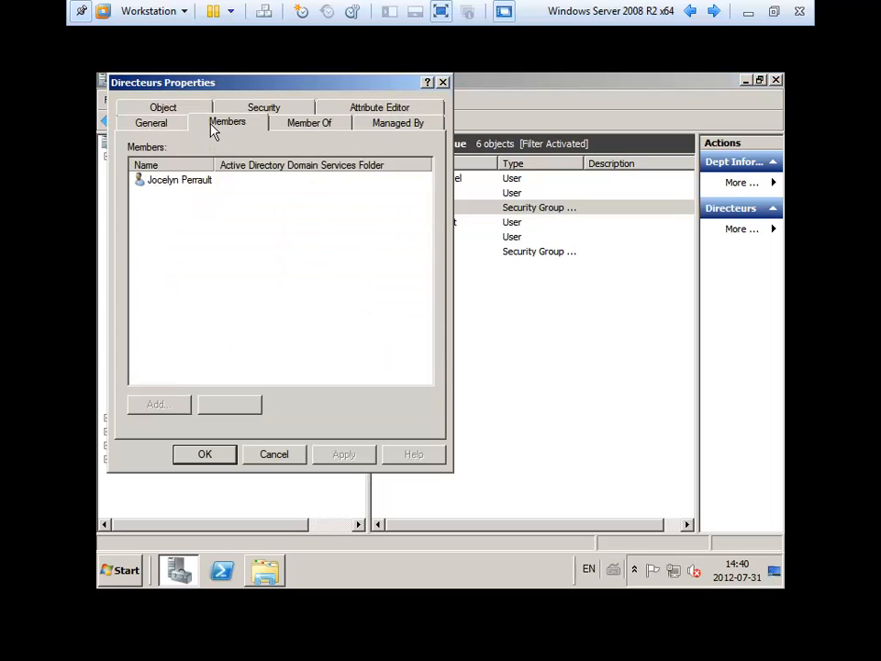
click(168, 128)
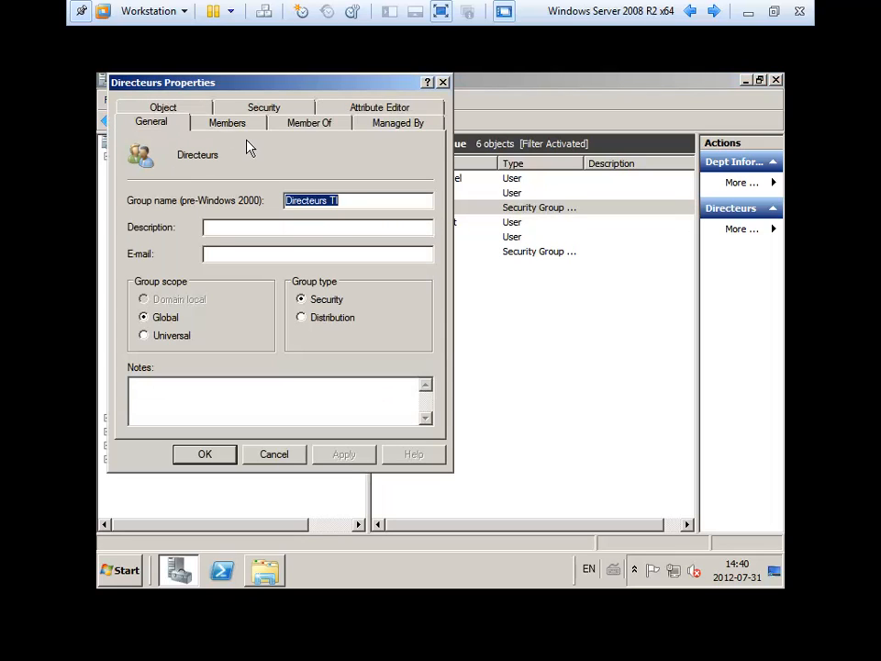
key(Return)
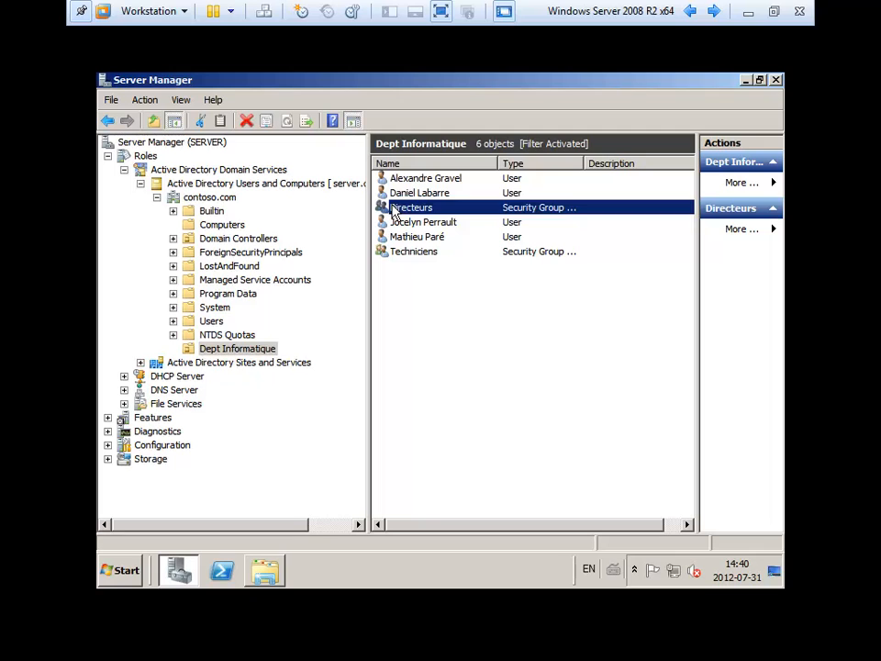
key(Delete)
- Confirm deleting the Directeurs group, then cancel deleting Techniciens
click(503, 372)
click(411, 239)
key(Delete)
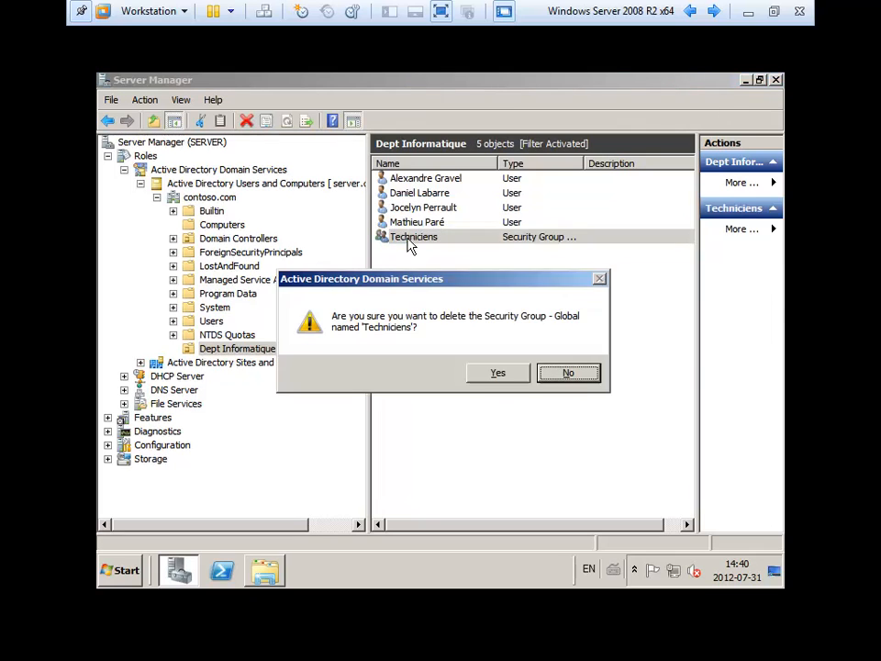
key(Escape)
- Create a 'Directeurs TI' group in Dept Informatique, then delete it
right_click(413, 270)
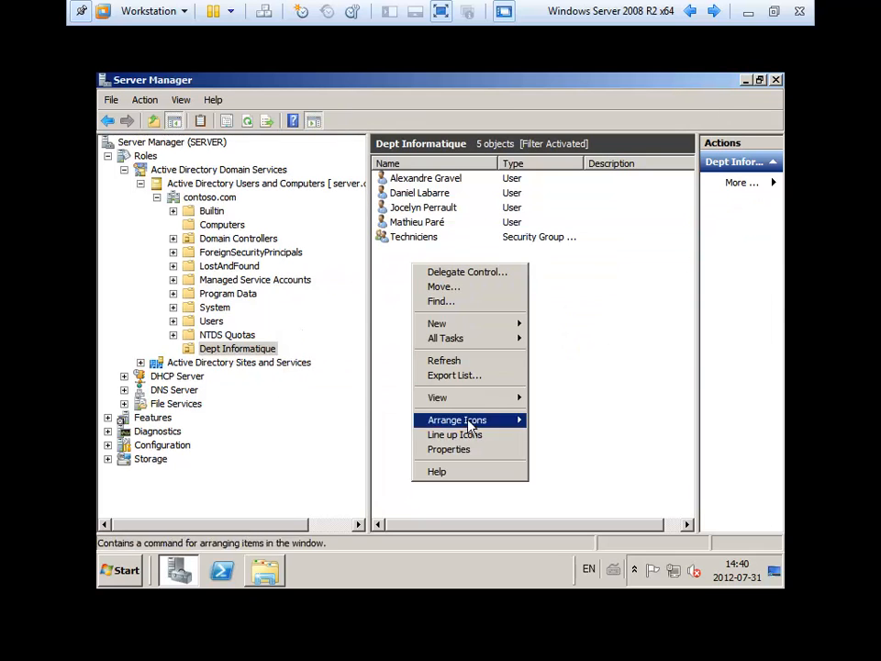
mouse_move(474, 406)
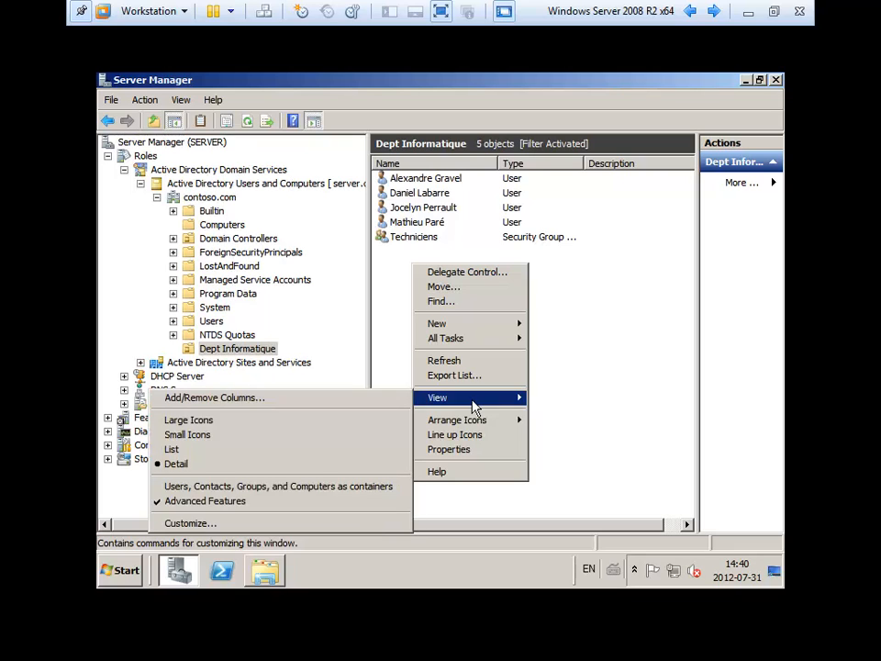
mouse_move(474, 328)
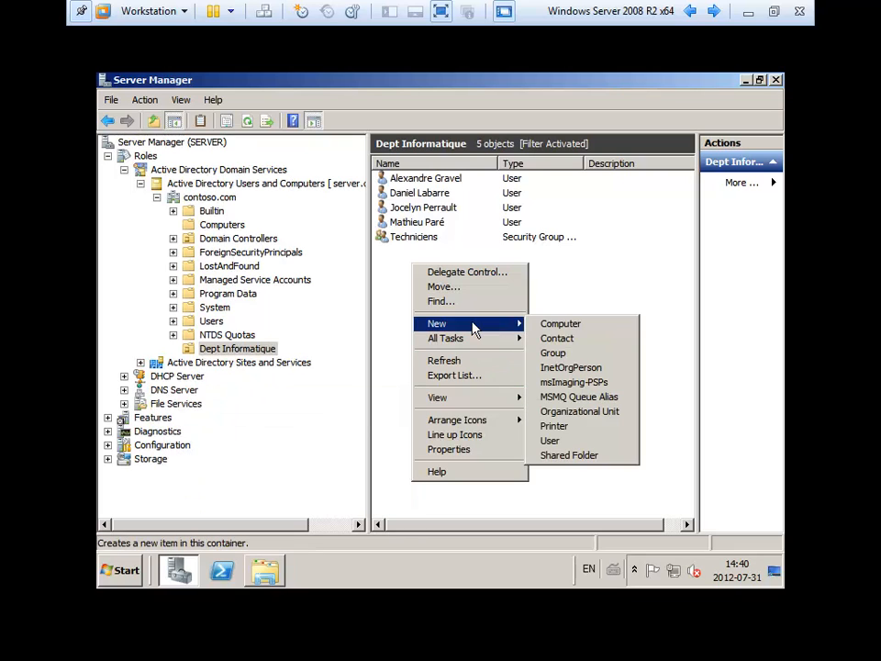
click(583, 355)
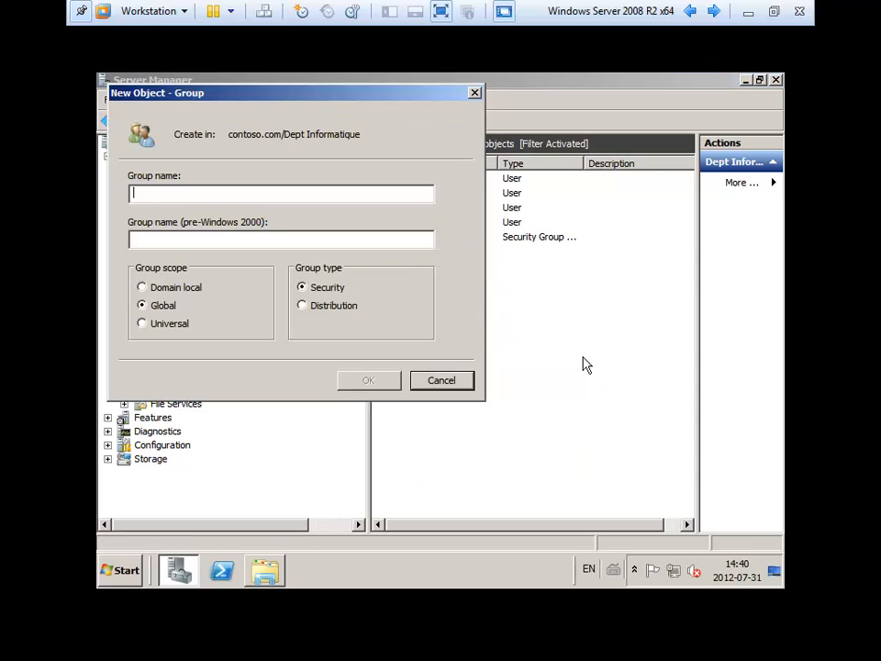
text(Directeu)
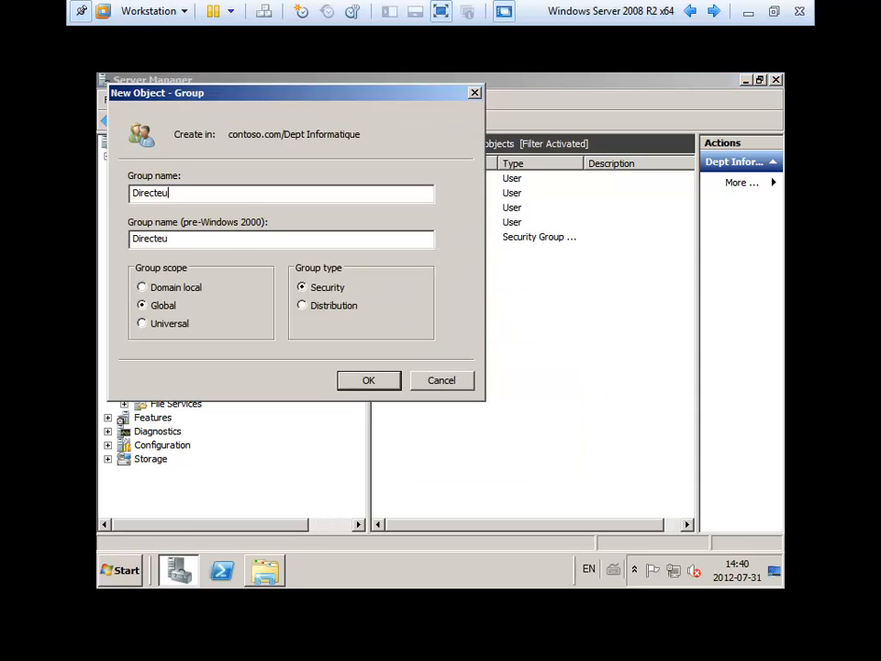
text(rs TI)
key(Return)
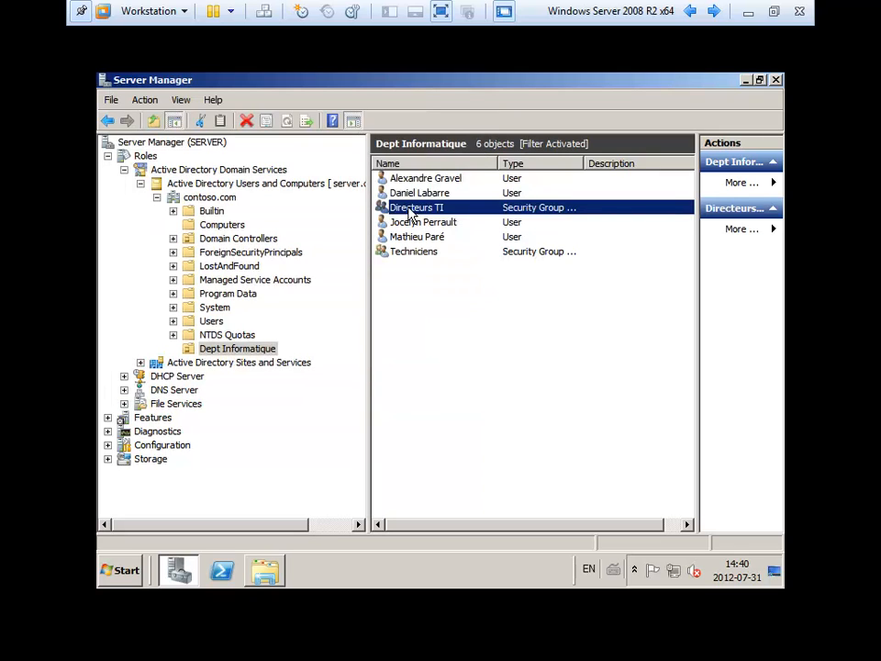
key(Delete)
- Confirm removing Directeurs TI, then create the global security group 'Gr_Ti_Directeurs' in Dept Informatique
click(497, 373)
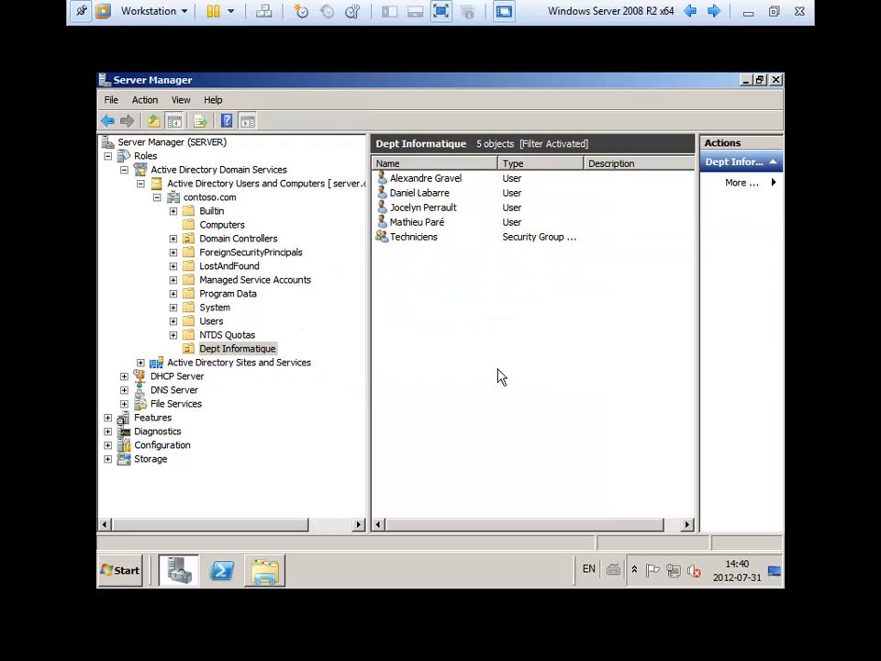
right_click(438, 324)
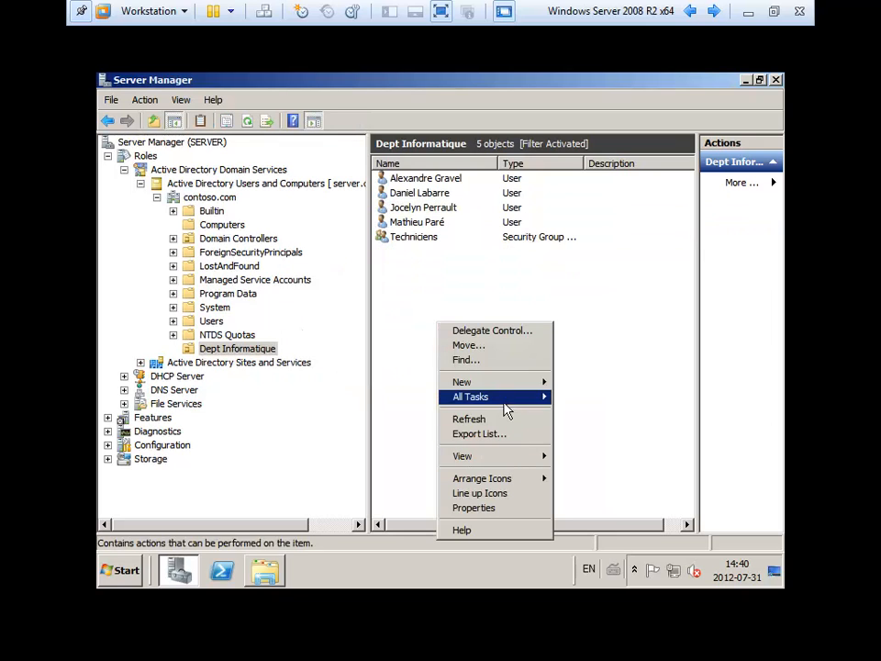
mouse_move(505, 382)
click(580, 411)
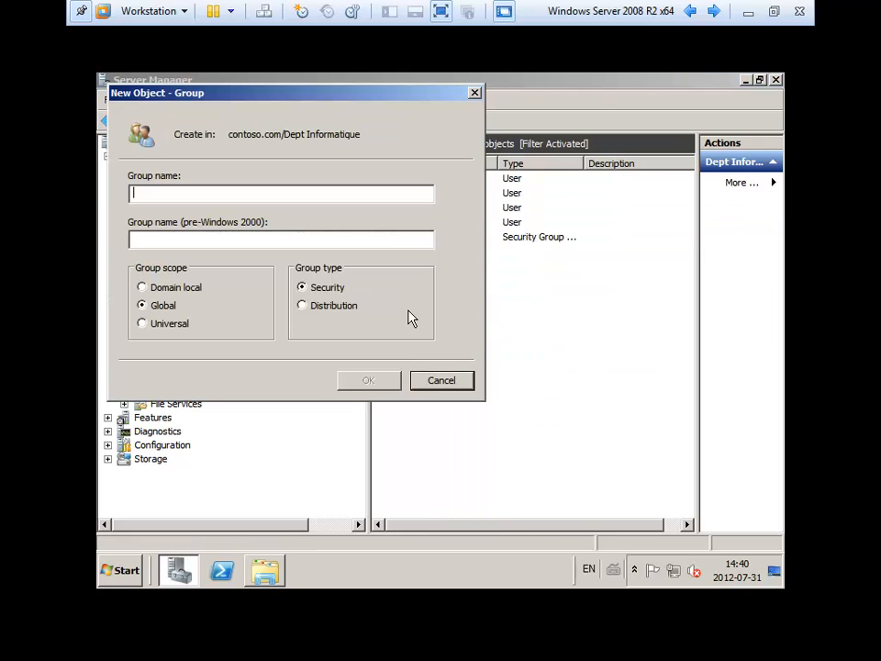
text(Gr_)
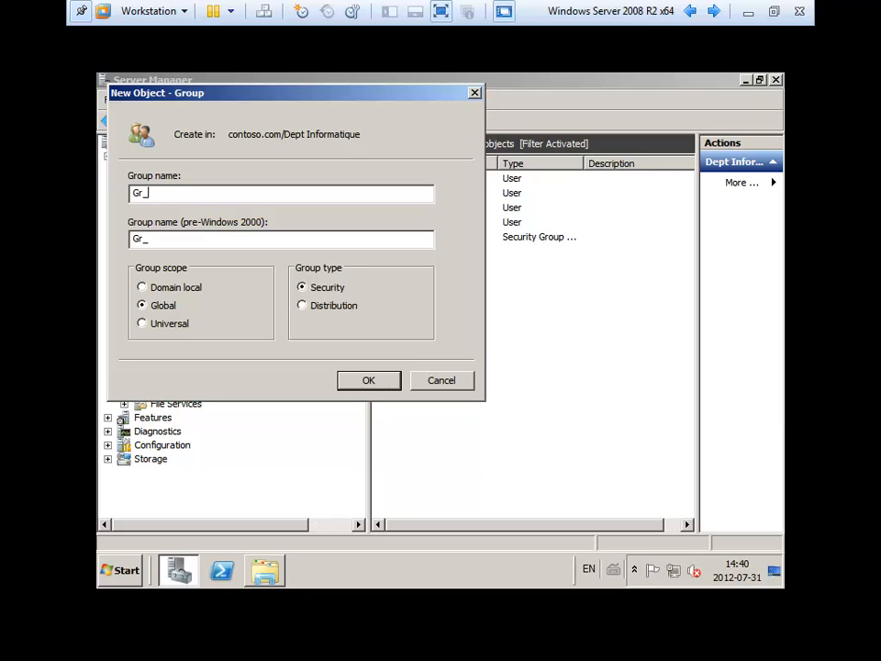
text(Ti_Directeurs)
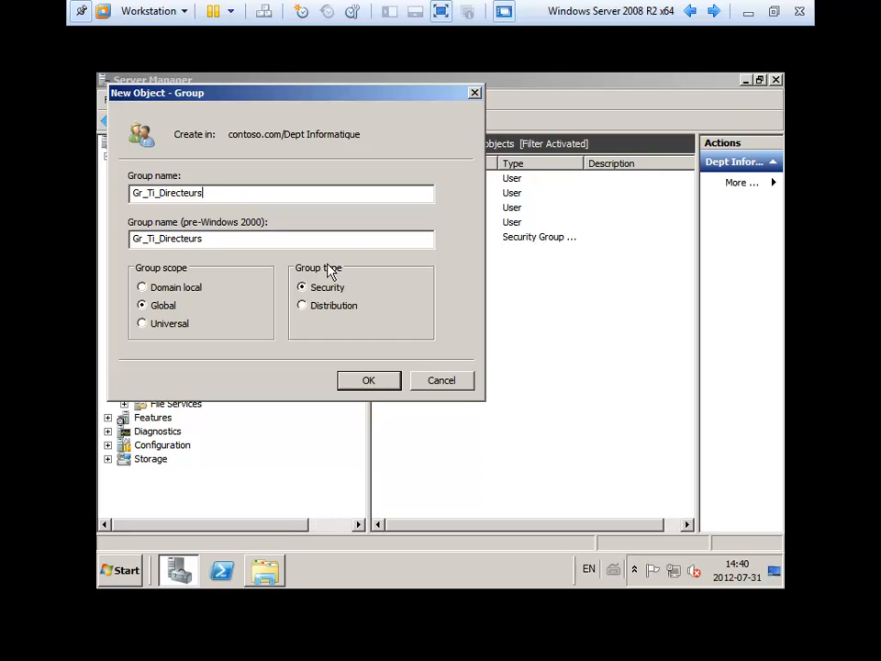
key(Return)
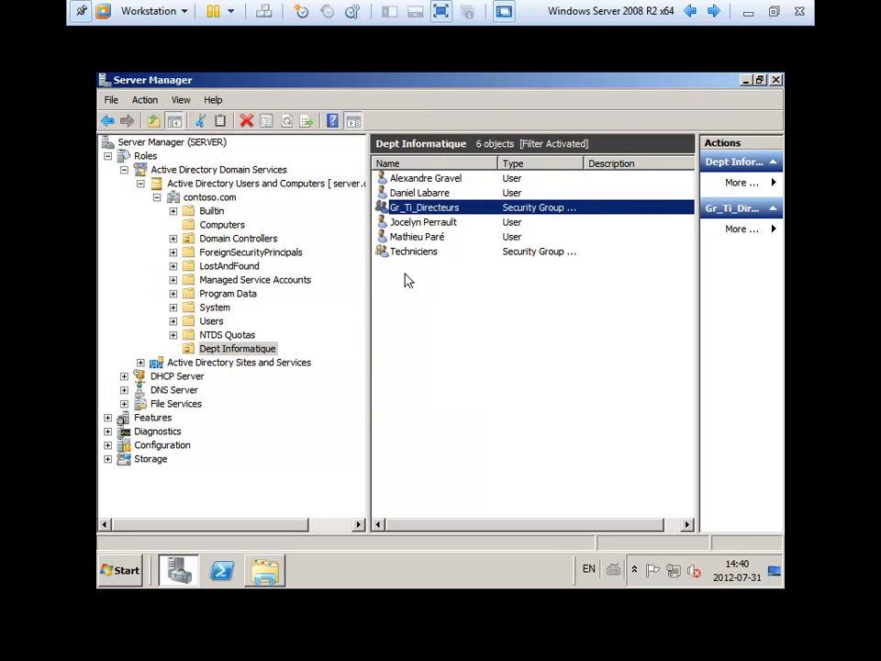
click(441, 292)
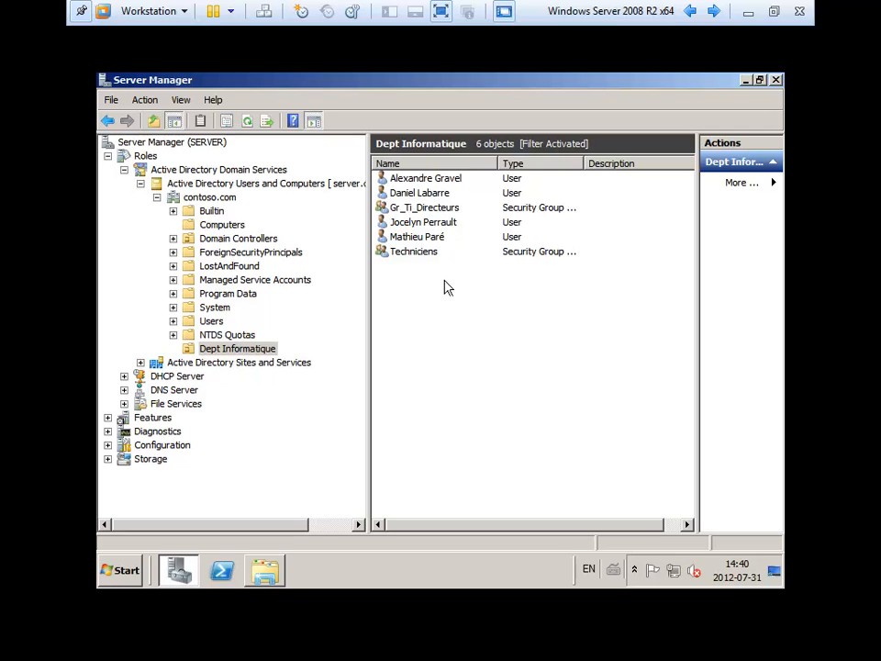
- Delete the old Techniciens group from Dept Informatique
right_click(437, 288)
click(409, 256)
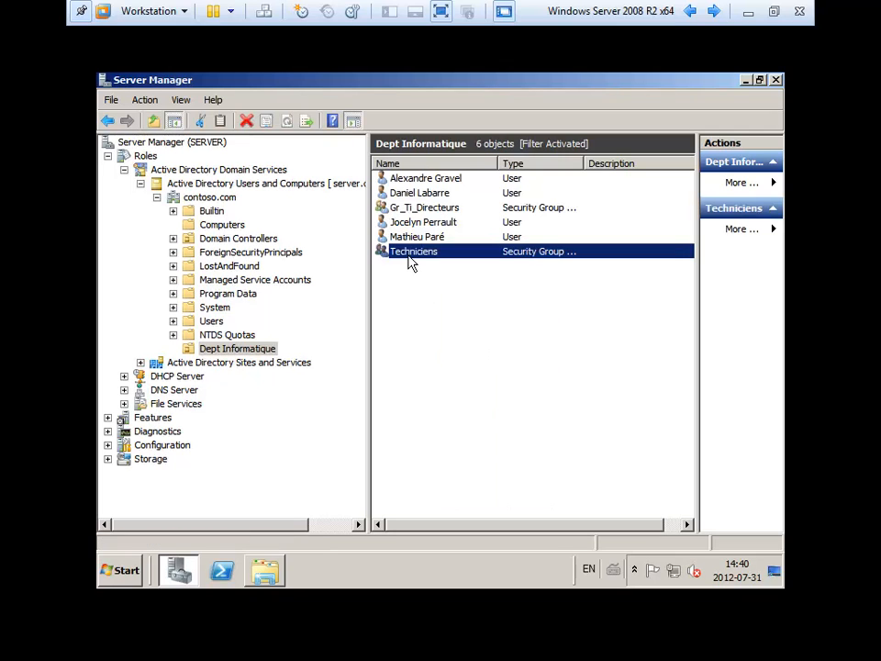
right_click(411, 260)
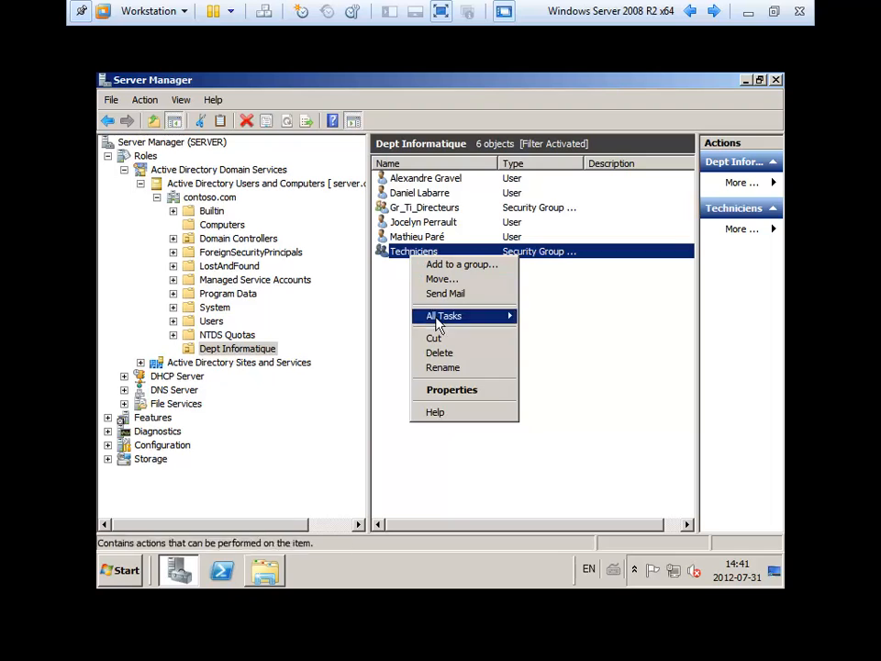
click(458, 353)
click(474, 371)
- Create the global security group 'Gr_Ti_Techniciens' in Dept Informatique
right_click(400, 314)
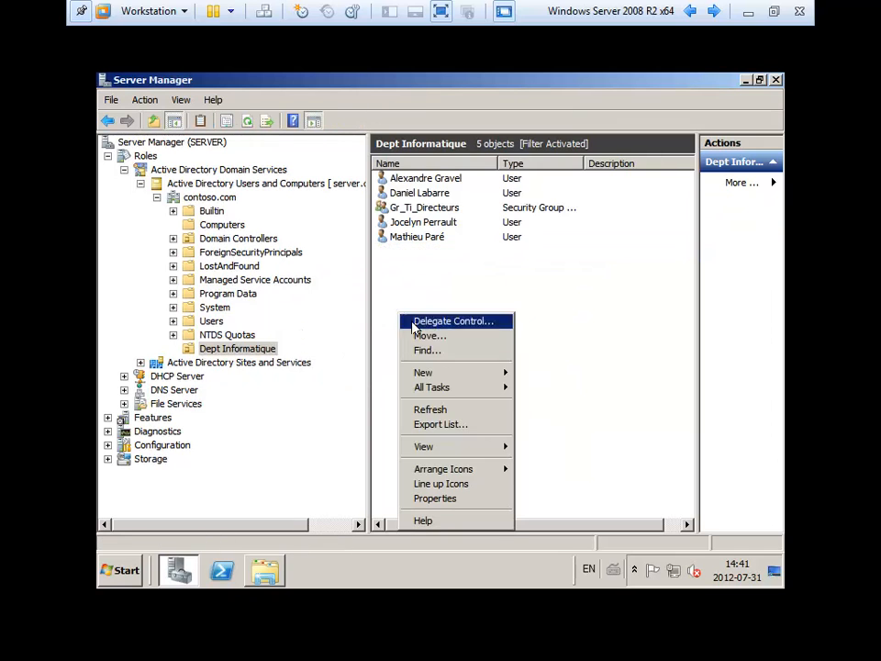
mouse_move(440, 371)
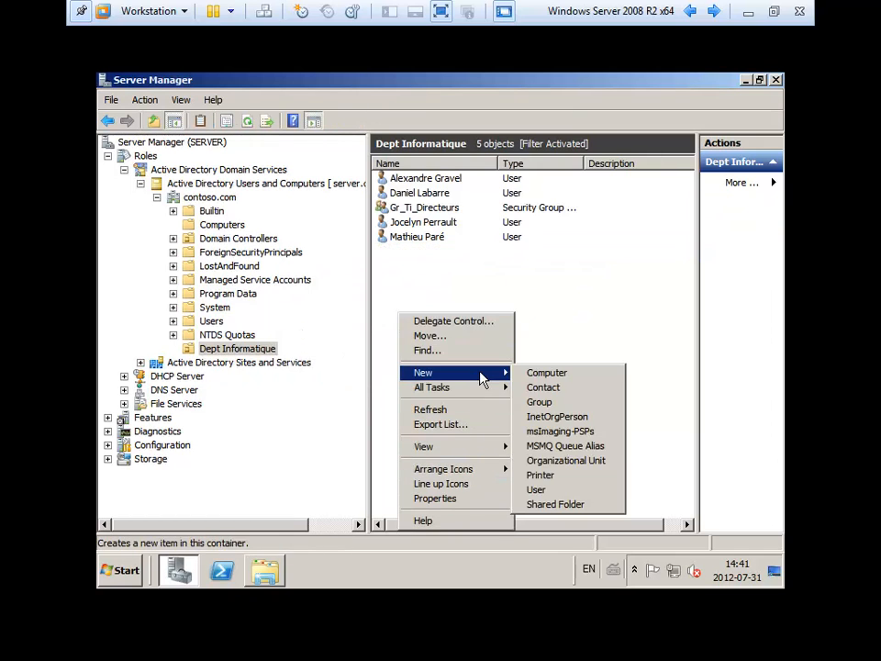
click(570, 490)
key(Escape)
right_click(450, 324)
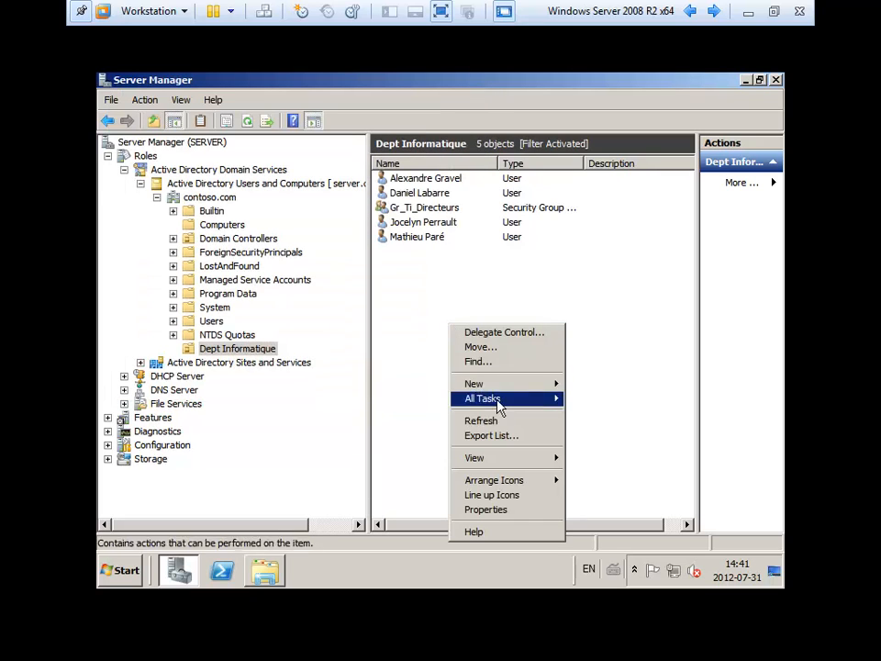
mouse_move(502, 389)
click(583, 413)
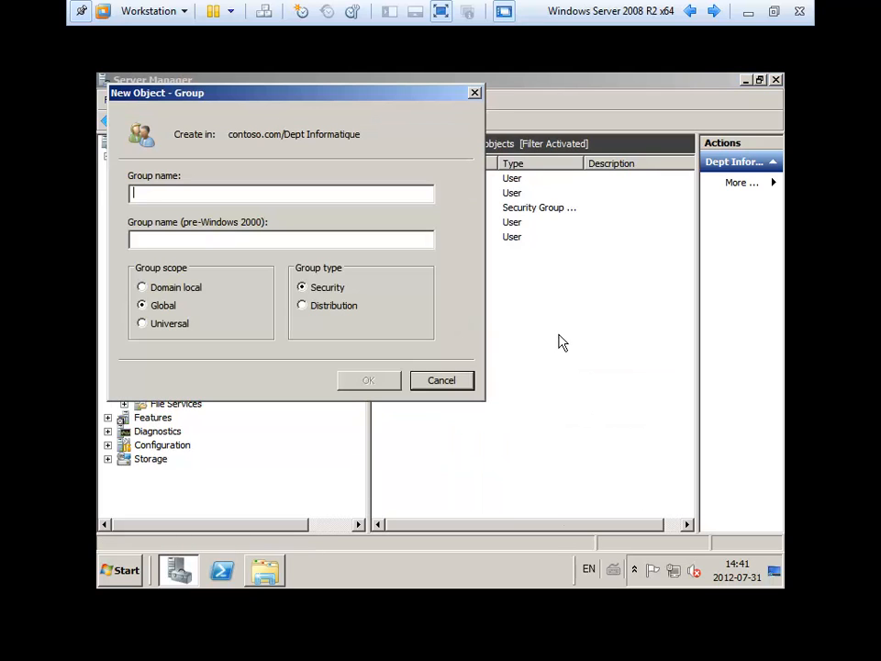
text(Gr_)
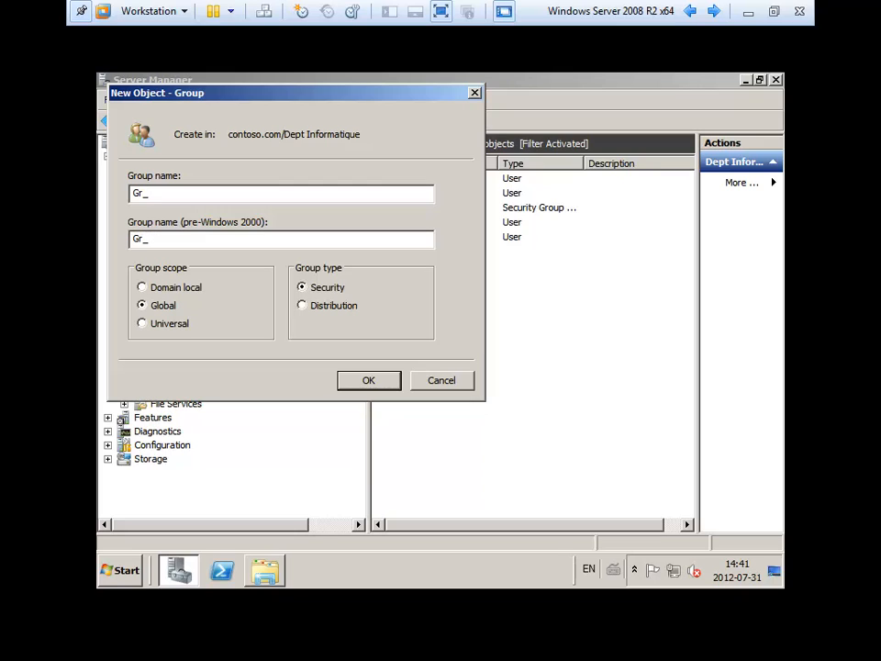
text(Ti_Techniciens)
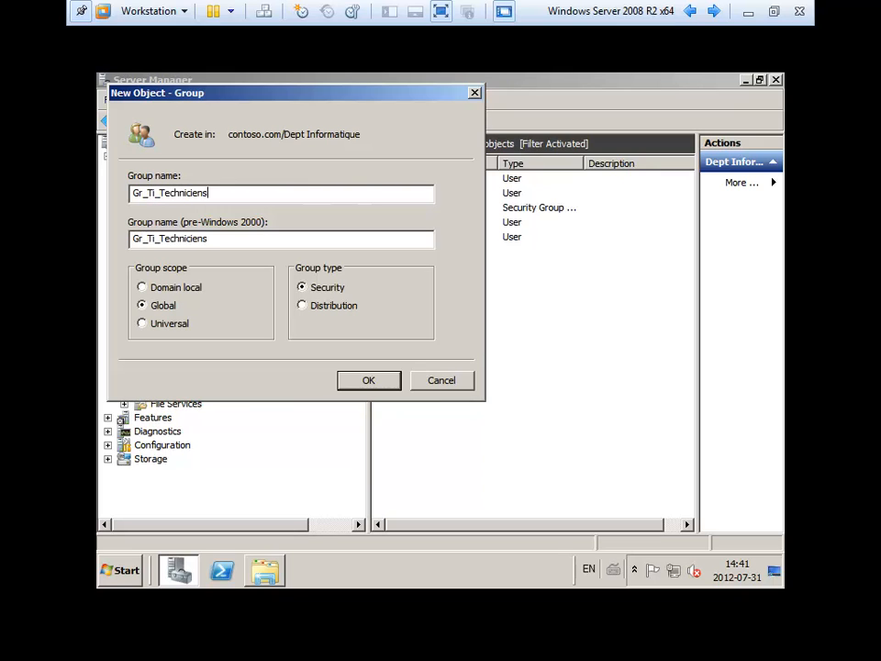
key(Return)
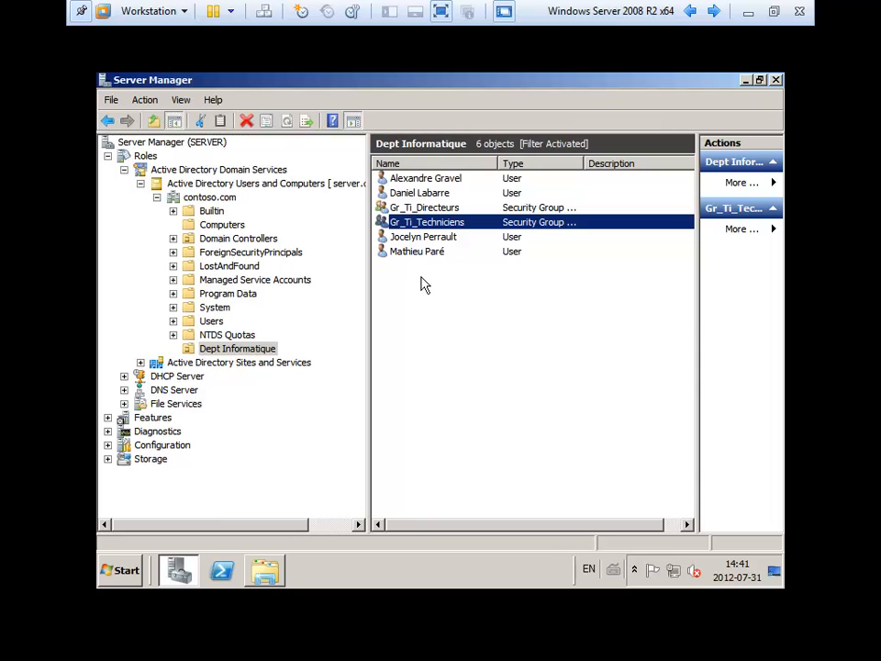
- Add one Dept Informatique user to the Gr_Ti_Directeurs group's members
click(428, 209)
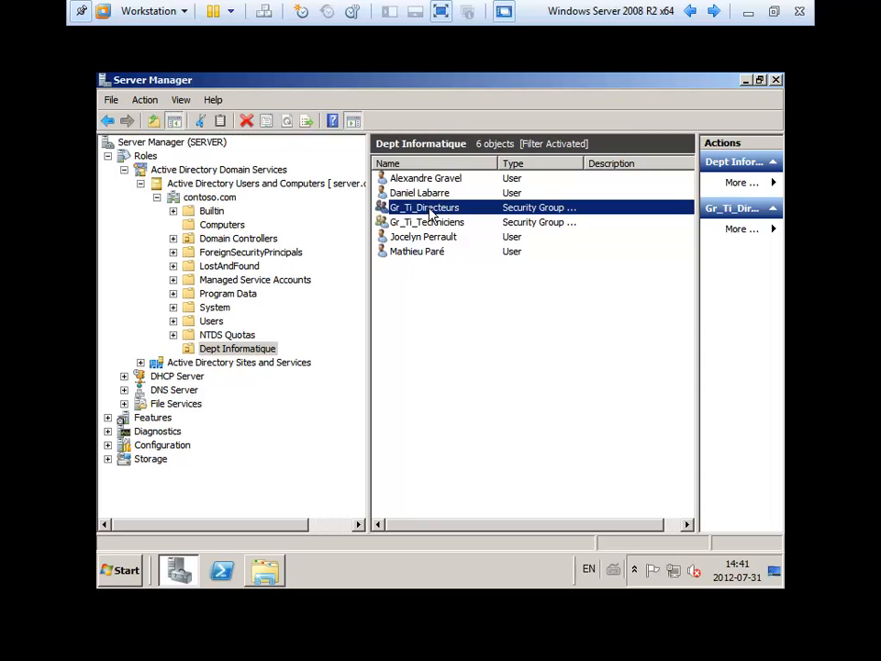
double_click(428, 209)
click(237, 107)
click(241, 111)
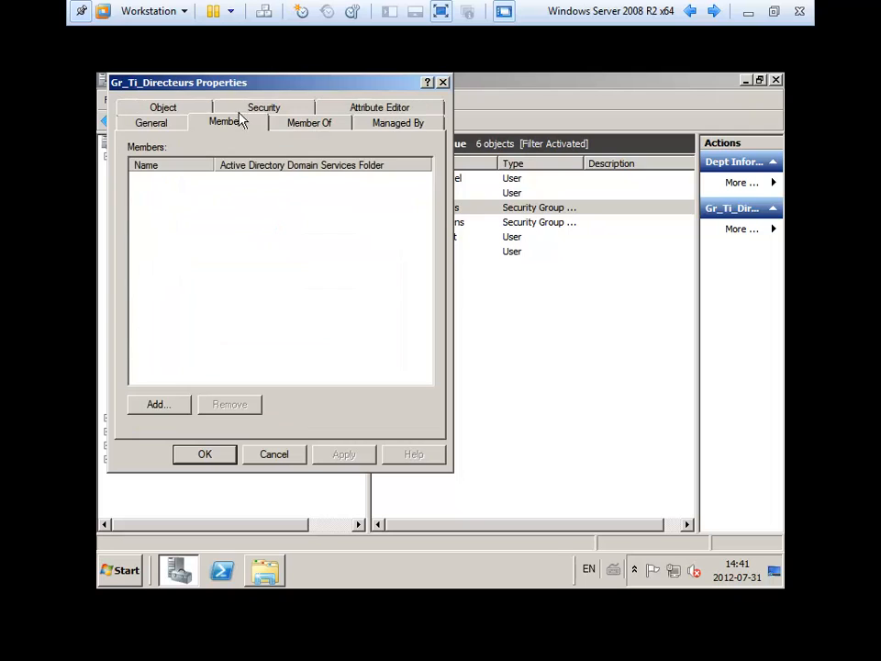
click(170, 402)
text(joc)
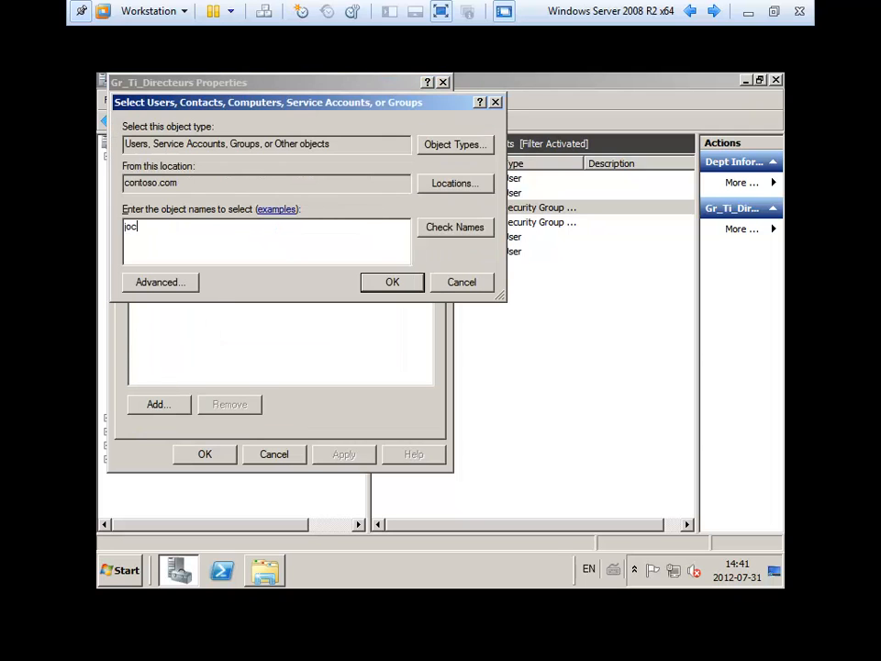
key(Return)
click(224, 455)
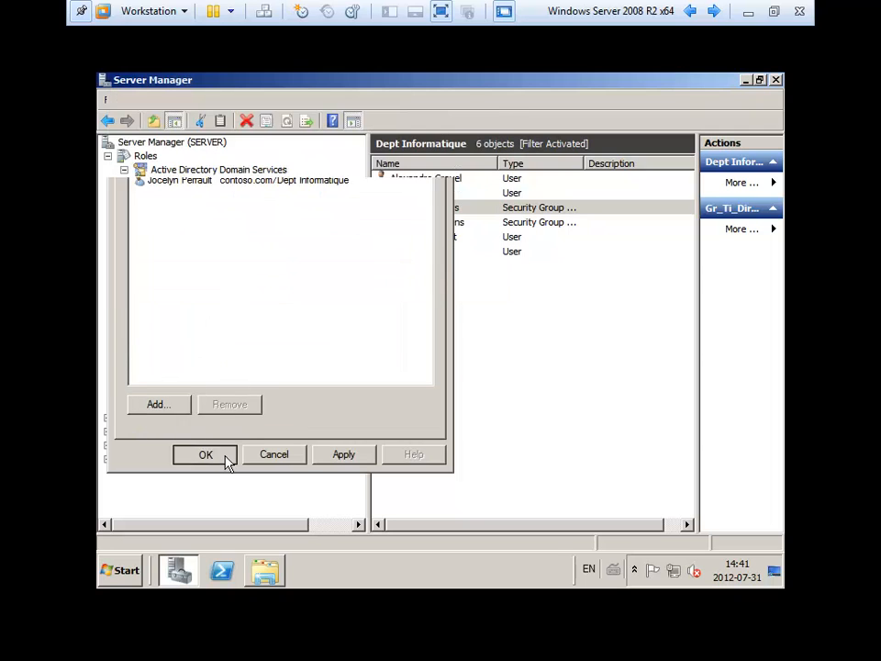
double_click(427, 223)
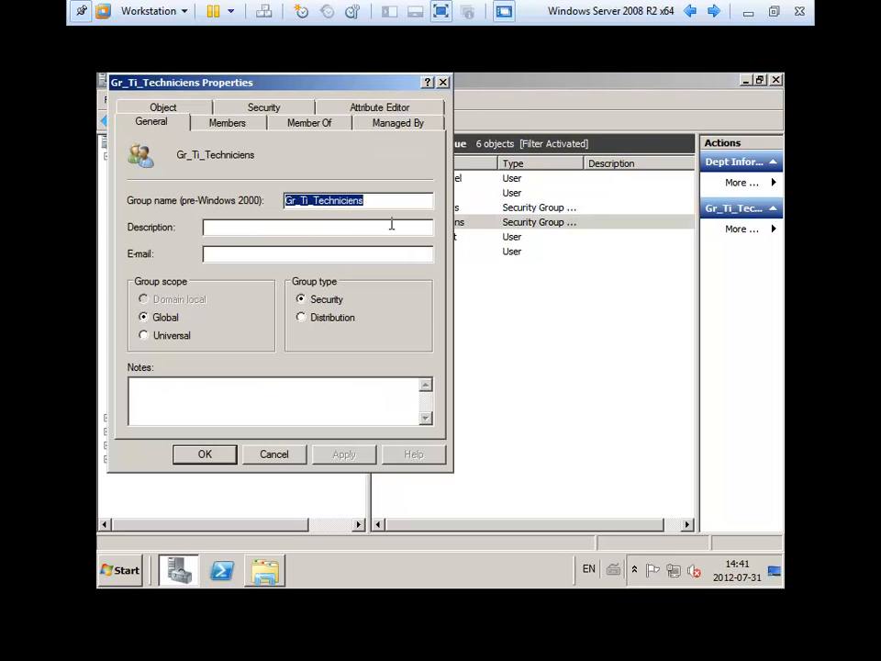
- Add three technician users to the Gr_Ti_Techniciens members list and save
click(230, 107)
click(224, 110)
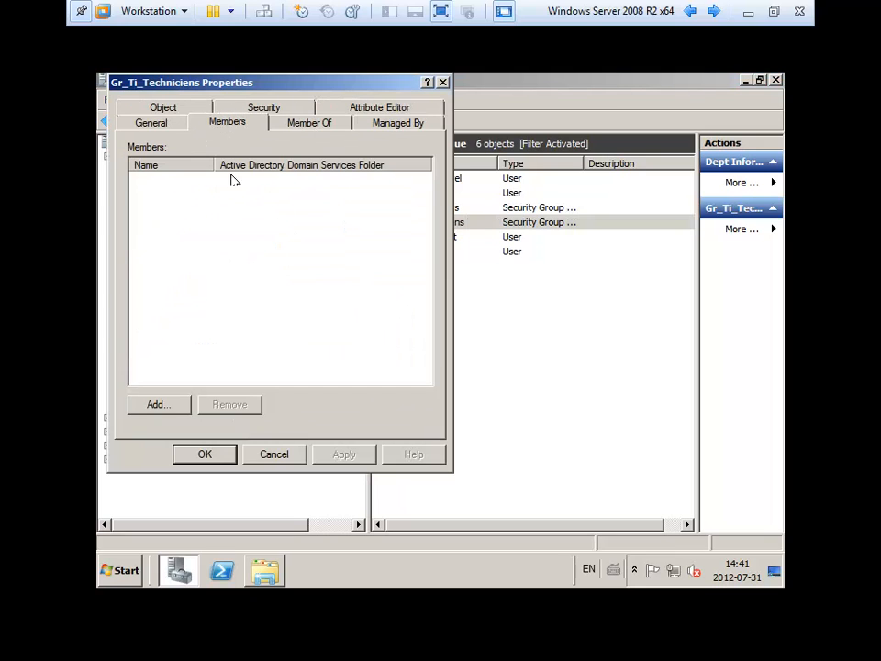
click(158, 406)
text(alex)
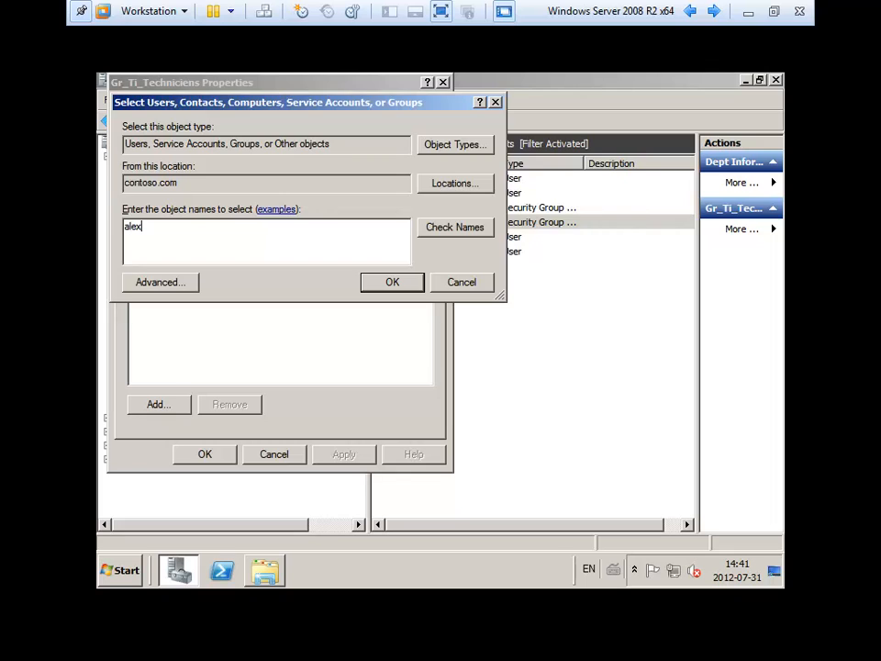
key(Return)
click(158, 403)
text(d)
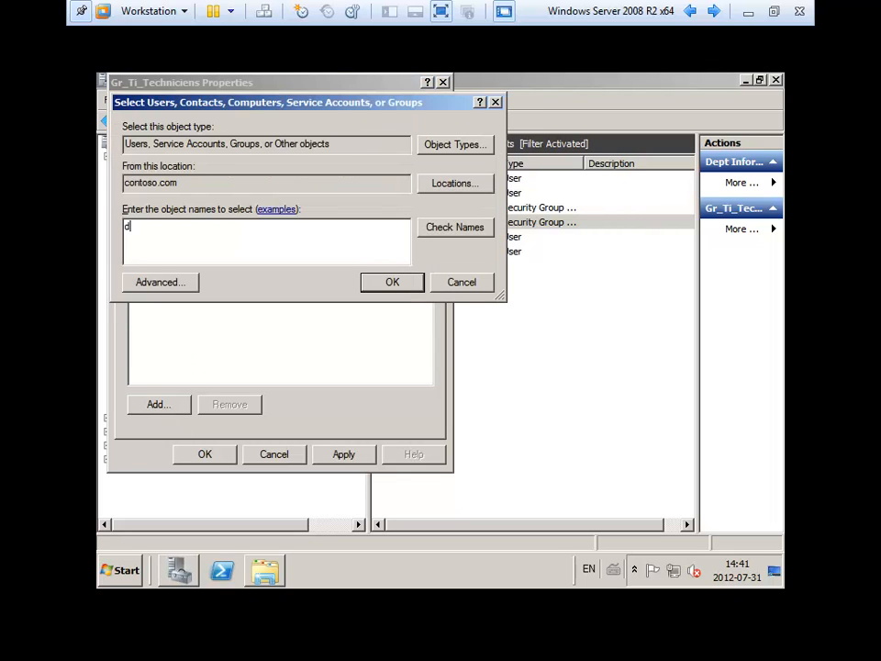
key(Return)
click(183, 406)
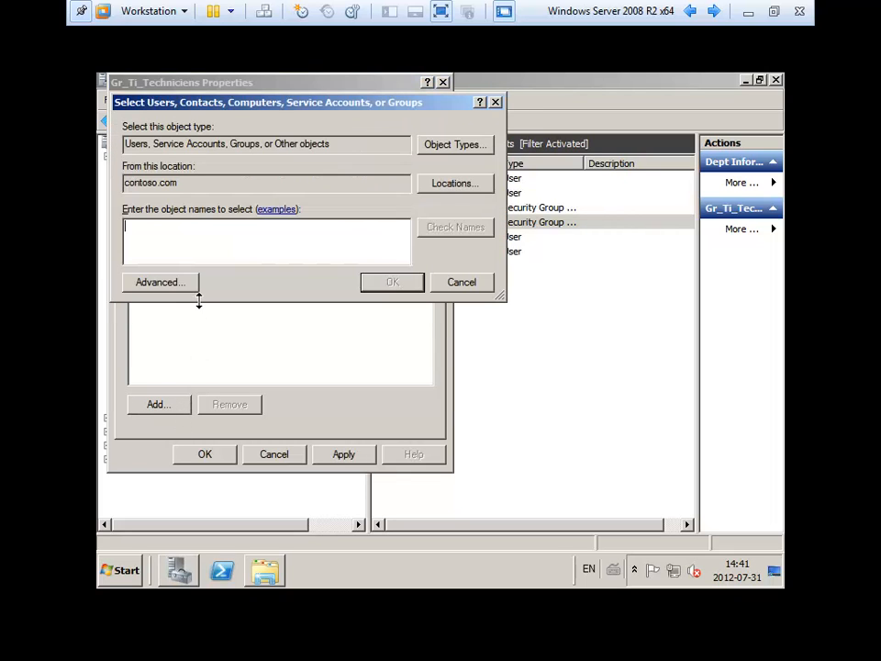
text(mpa)
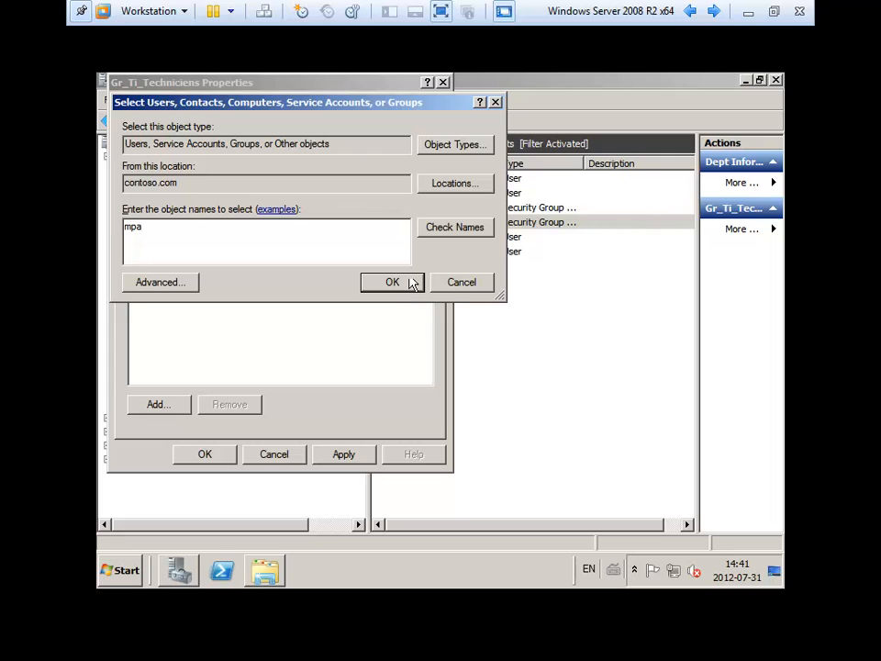
click(459, 228)
click(404, 281)
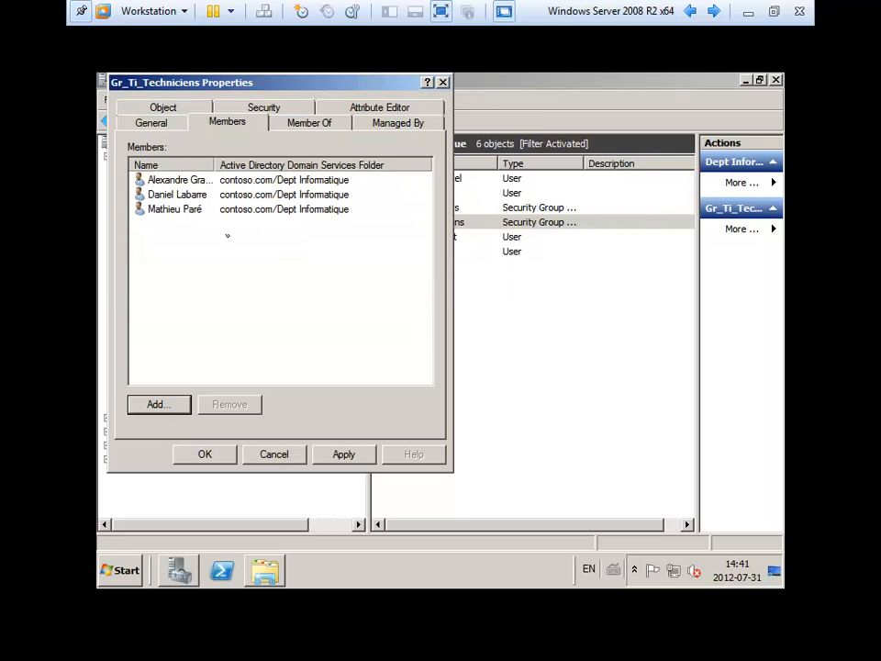
click(221, 456)
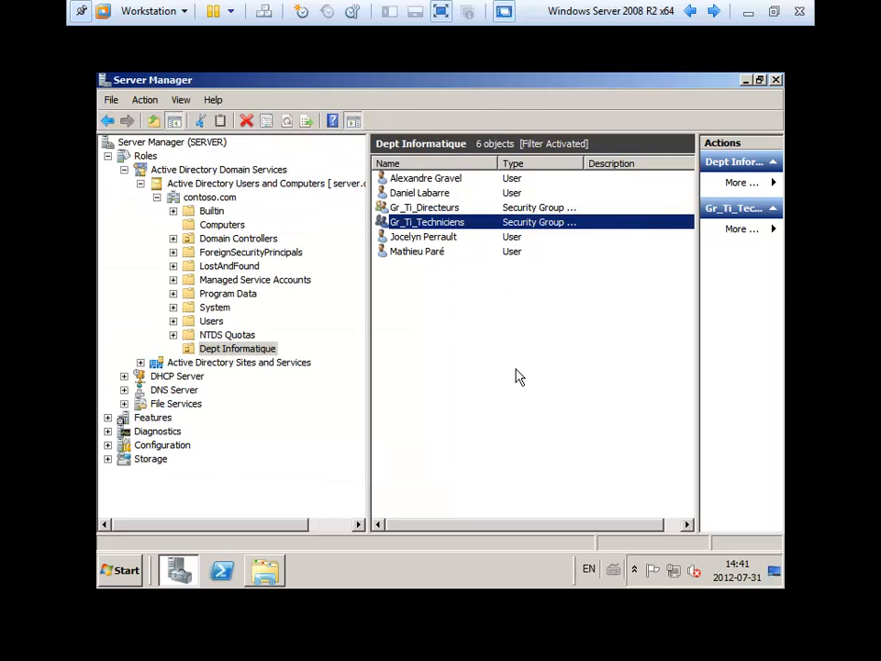
- Close the remaining dialog and select the Gr_Ti_Directeurs and Gr_Ti_Techniciens groups to check them
click(518, 376)
click(429, 210)
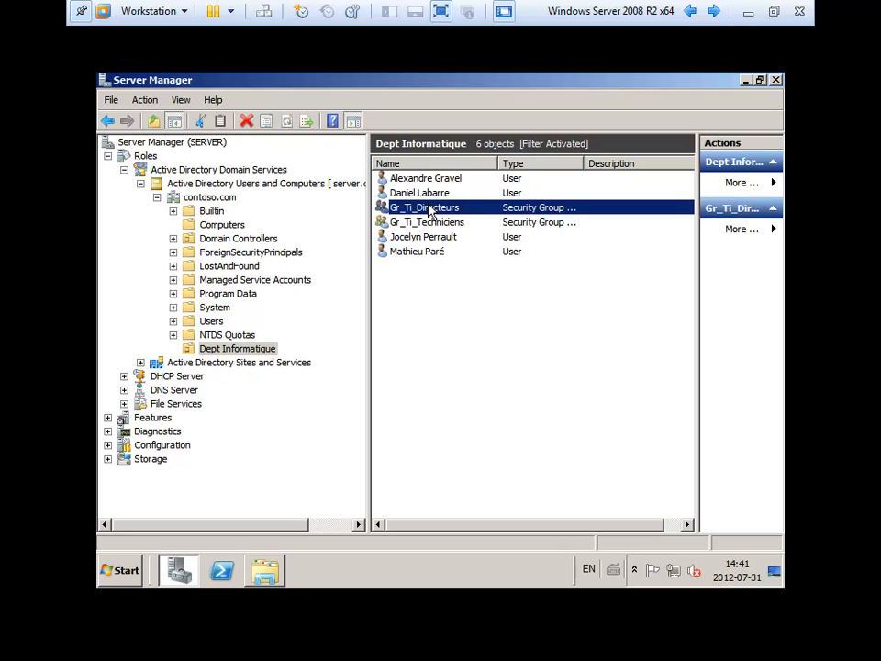
click(428, 223)
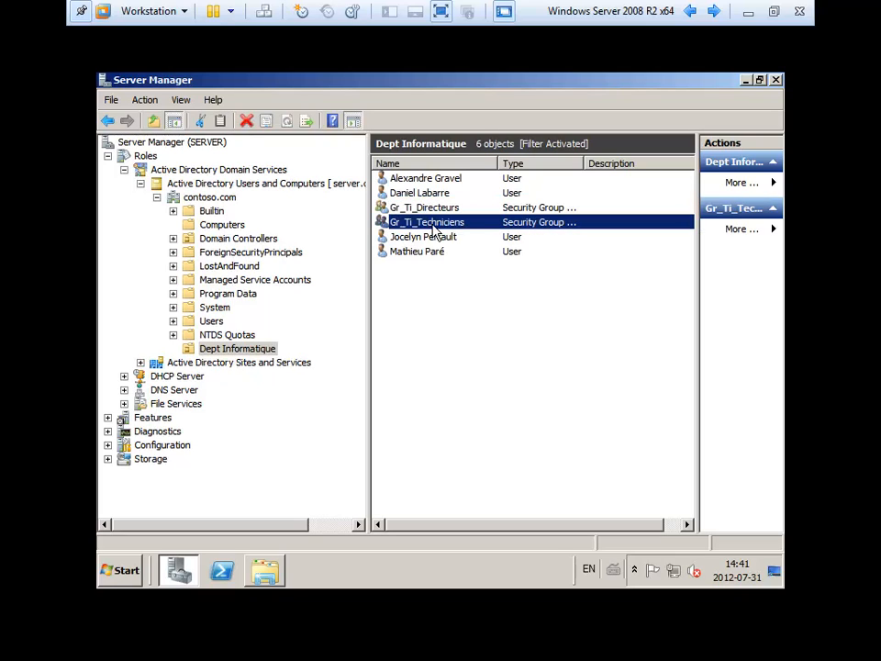
click(439, 315)
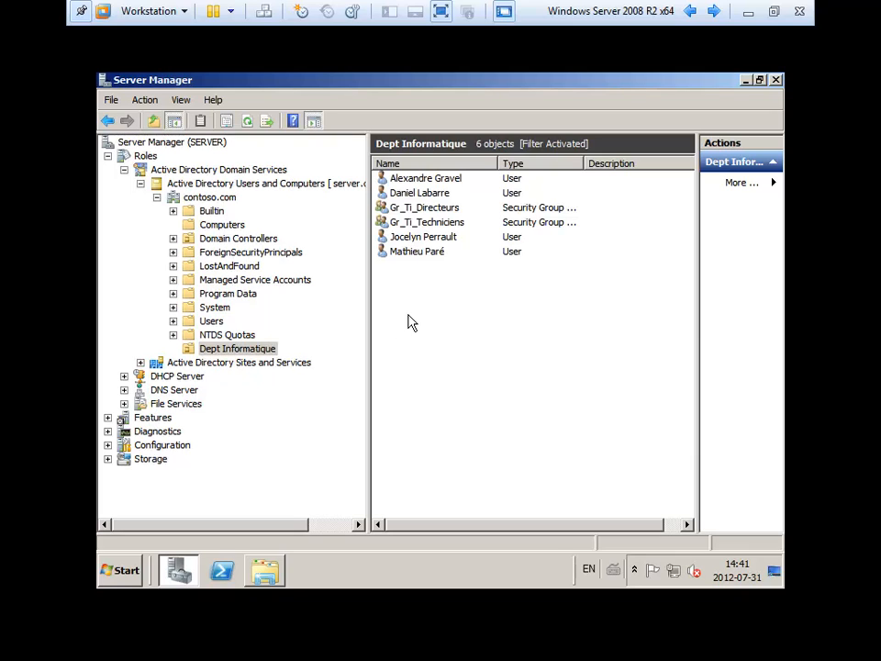
right_click(408, 315)
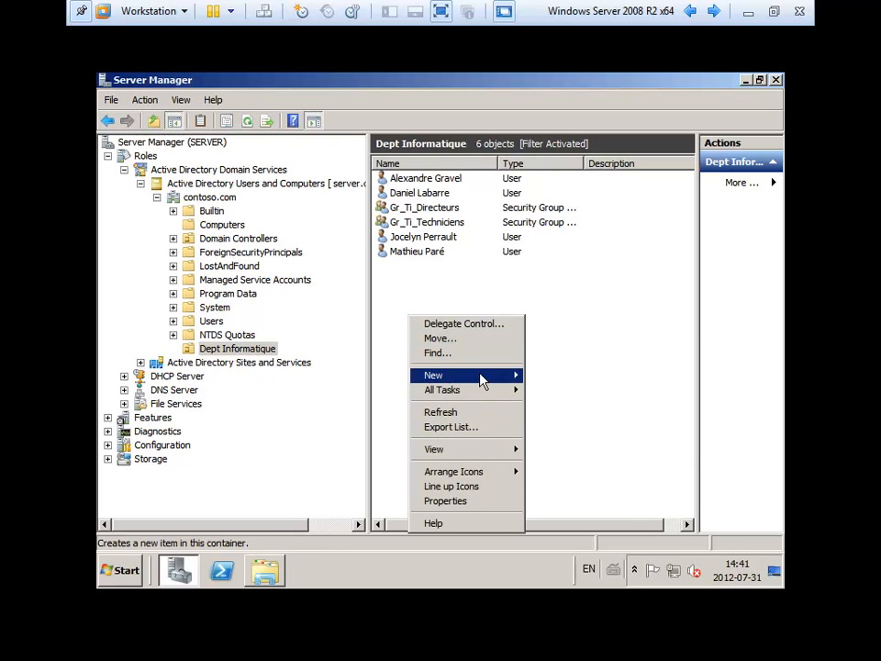
- Create a new group named 'Gr_Informatique' in Dept Informatique
mouse_move(513, 374)
click(575, 407)
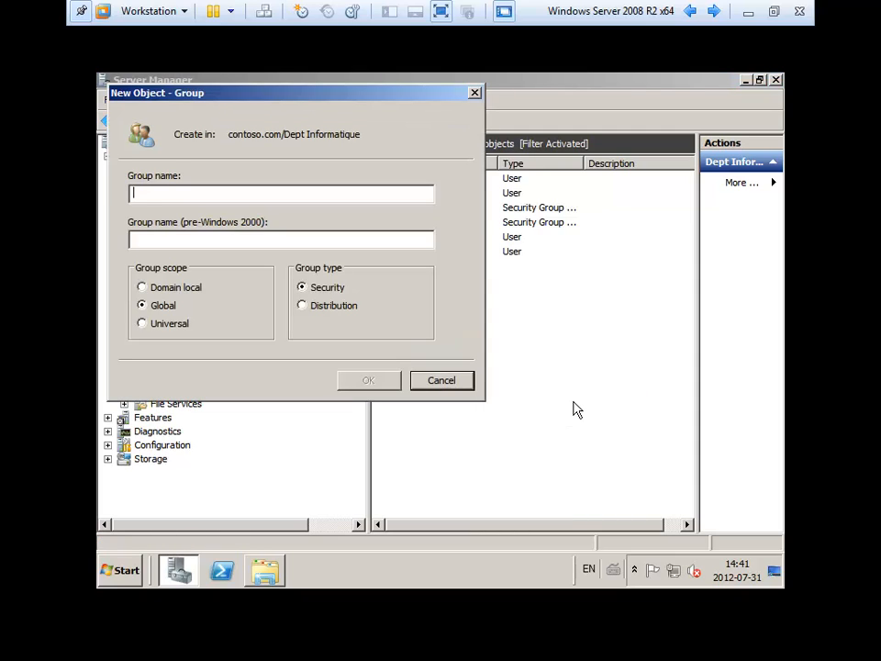
text(Gr_In)
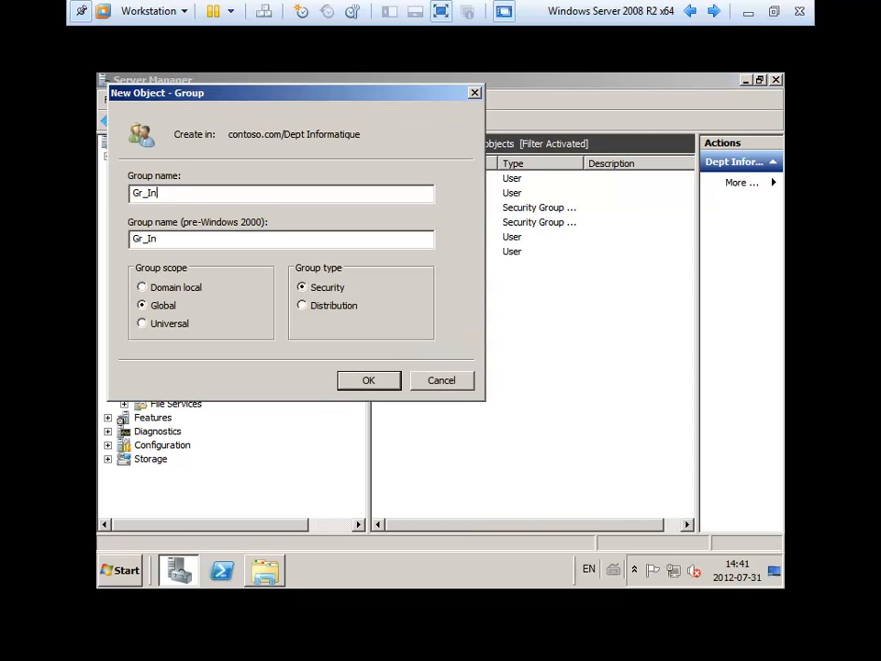
text(formatu)
key(BackSpace)
text(ique)
key(Return)
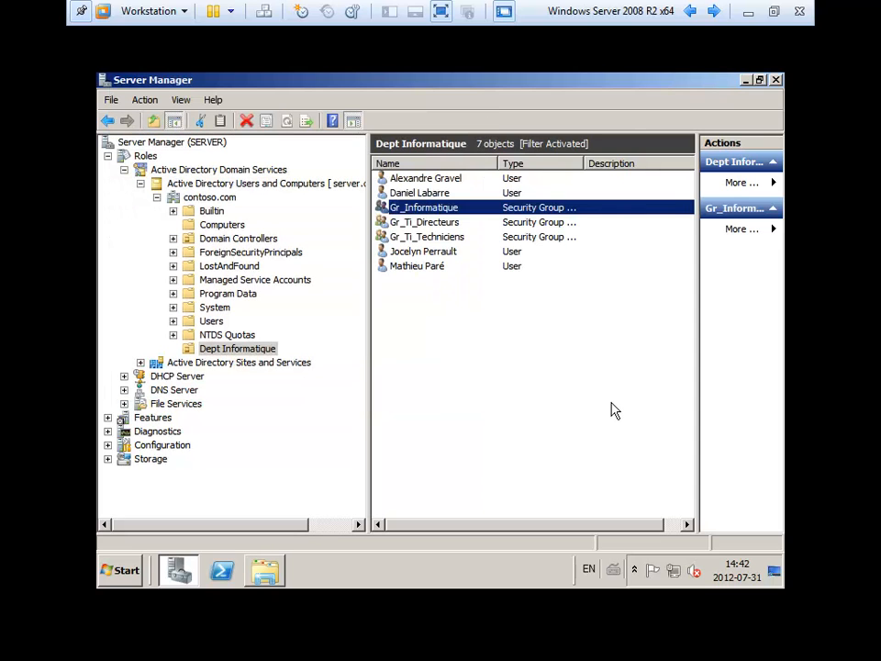
- Select the users and the Gr_Ti_Techniciens, Gr_Ti_Directeurs and Gr_Informatique groups in the list
click(434, 195)
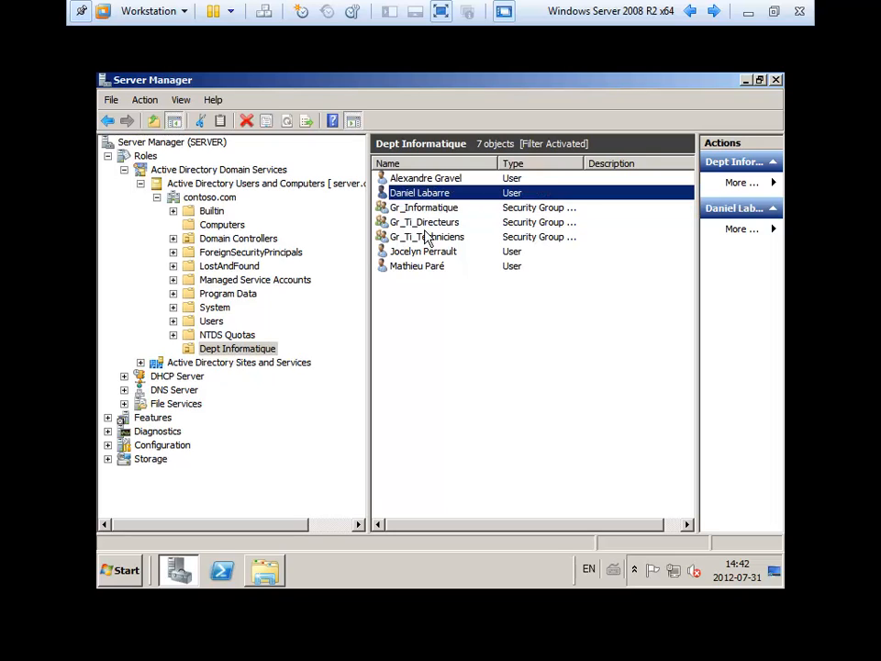
click(417, 267)
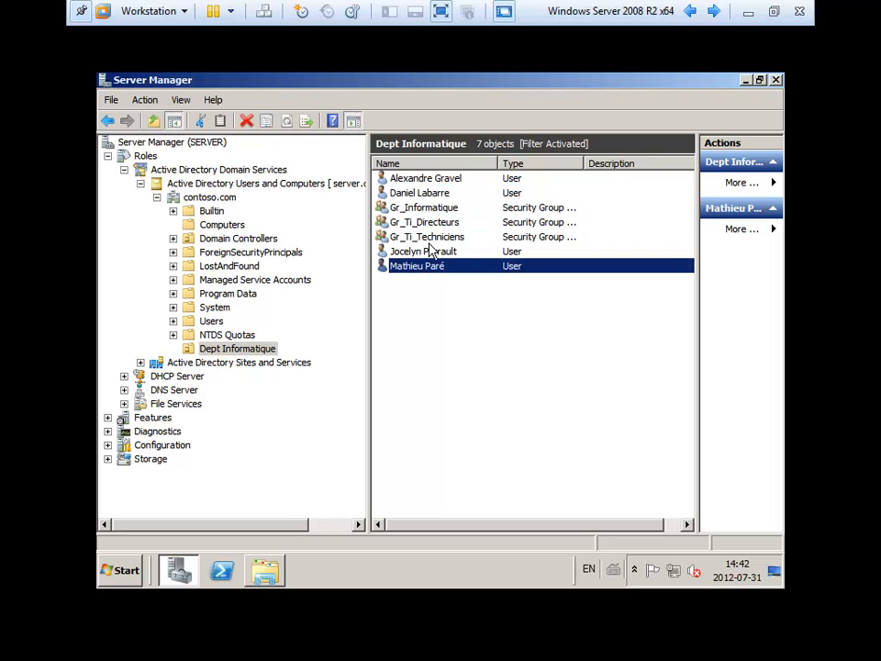
click(419, 235)
click(452, 221)
click(454, 209)
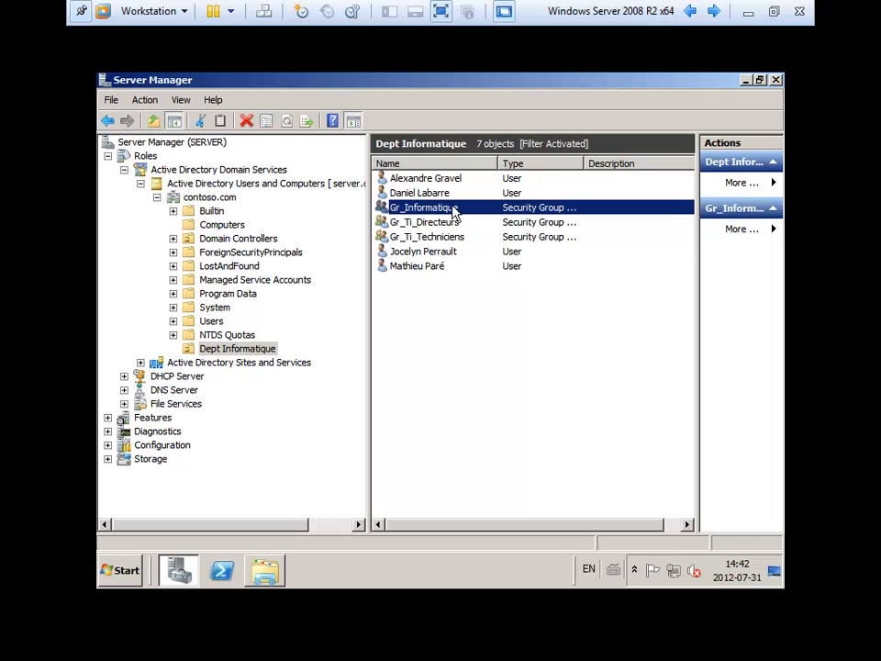
- Add Gr_Ti_Directeurs to the Gr_Informatique group's members
double_click(453, 209)
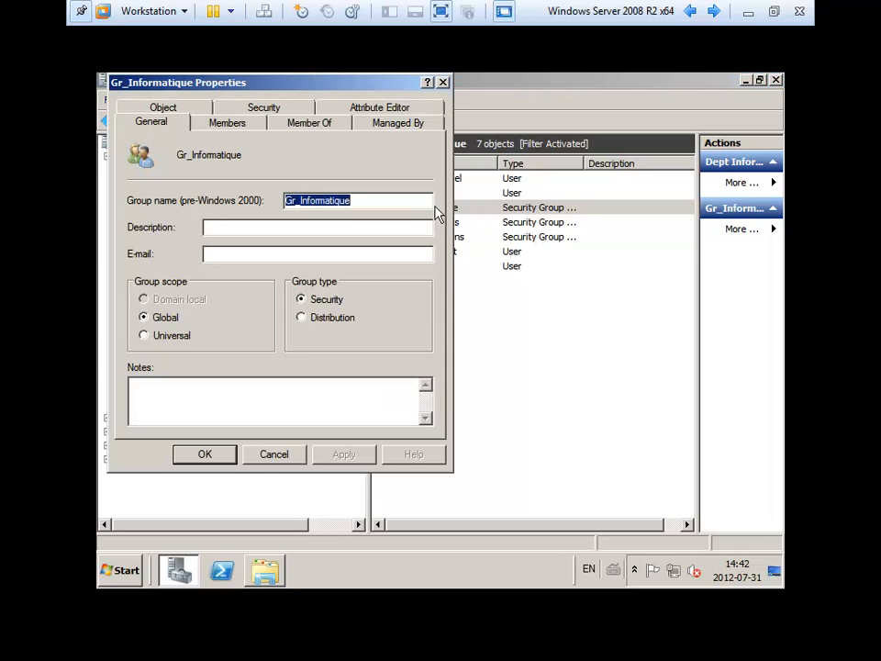
click(227, 122)
click(169, 403)
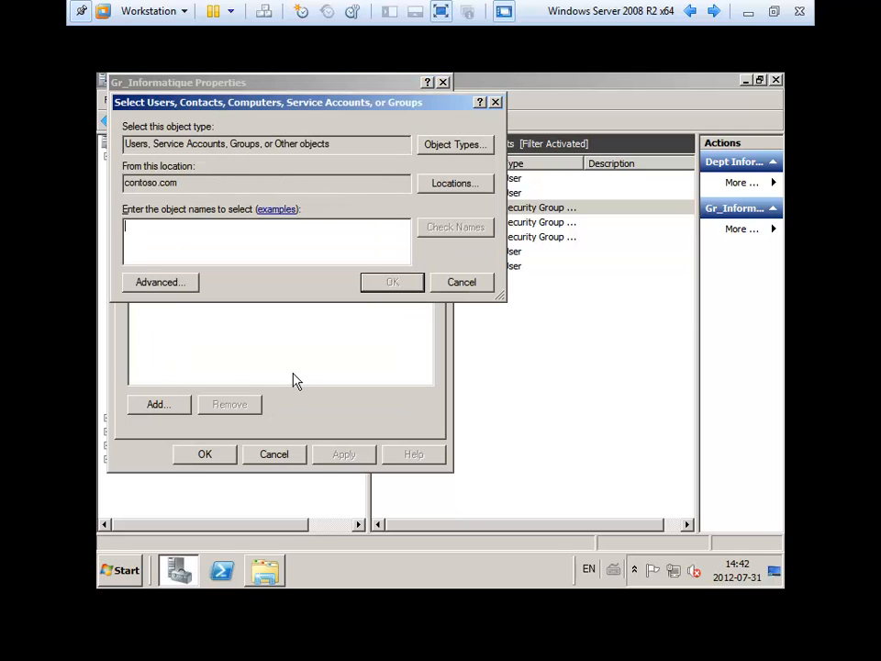
text(gr_)
key(Return)
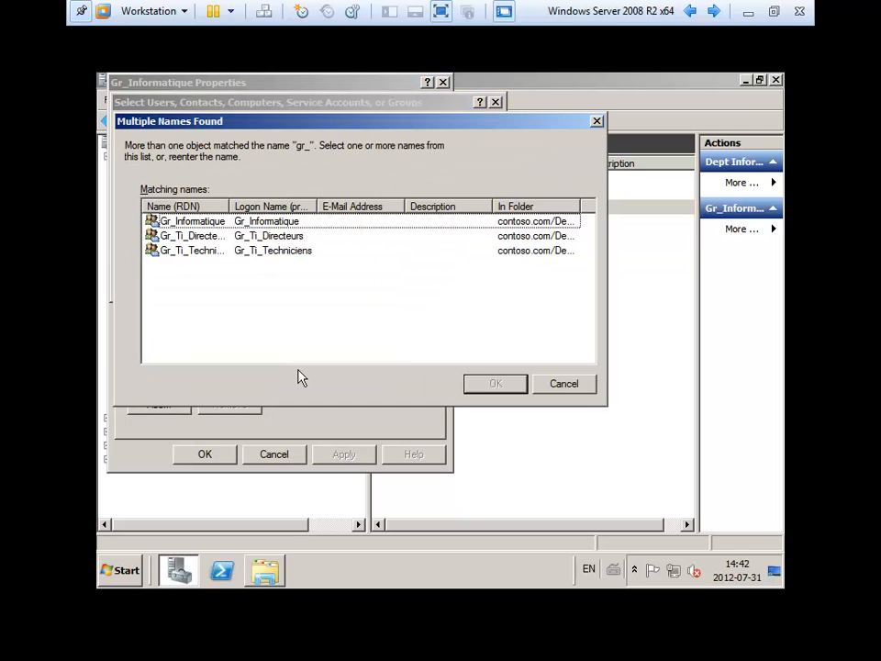
double_click(204, 238)
- Add Gr_Ti_Techniciens as a second member, then apply and close Gr_Informatique's properties
click(159, 404)
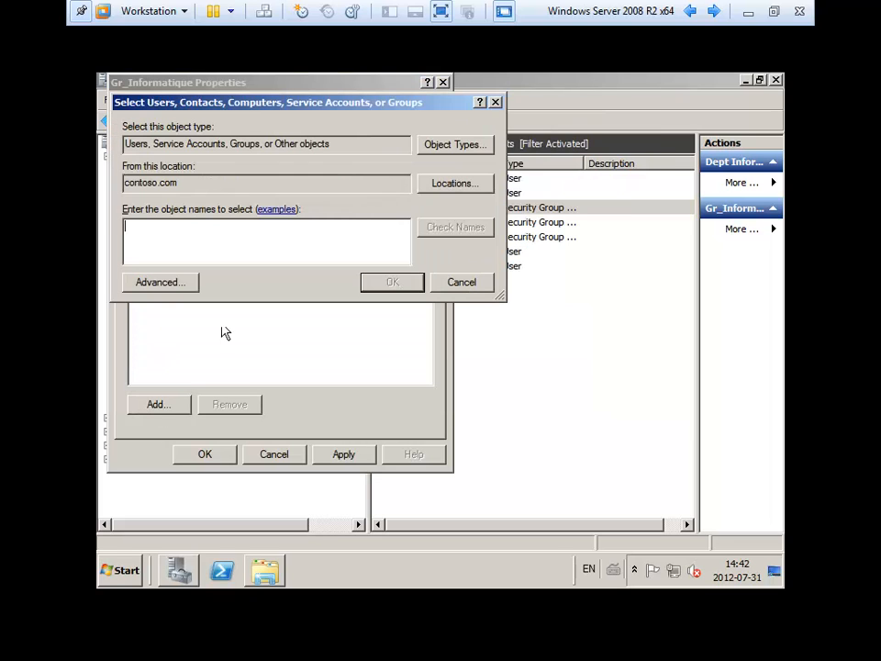
text(gr_)
key(Return)
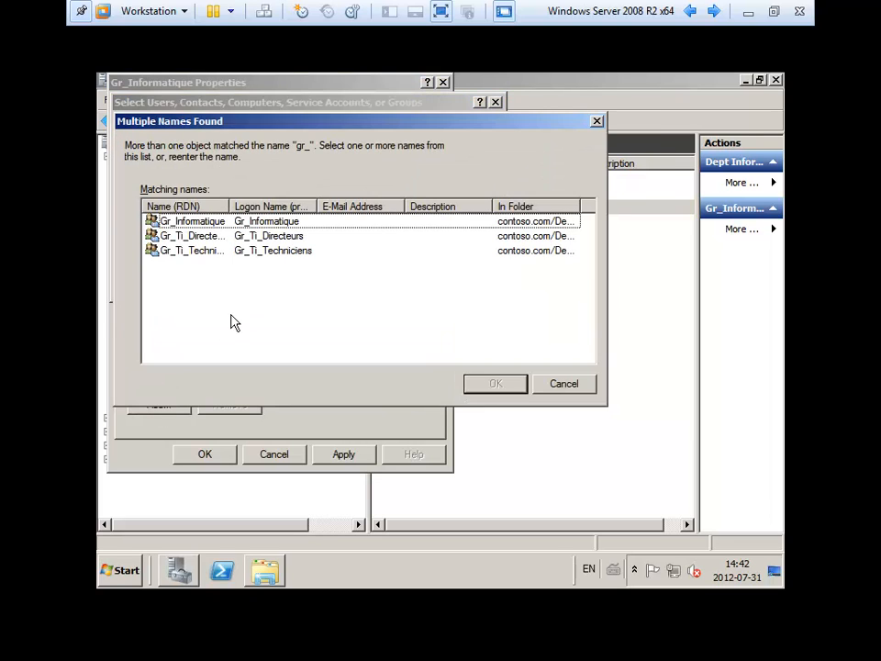
double_click(229, 250)
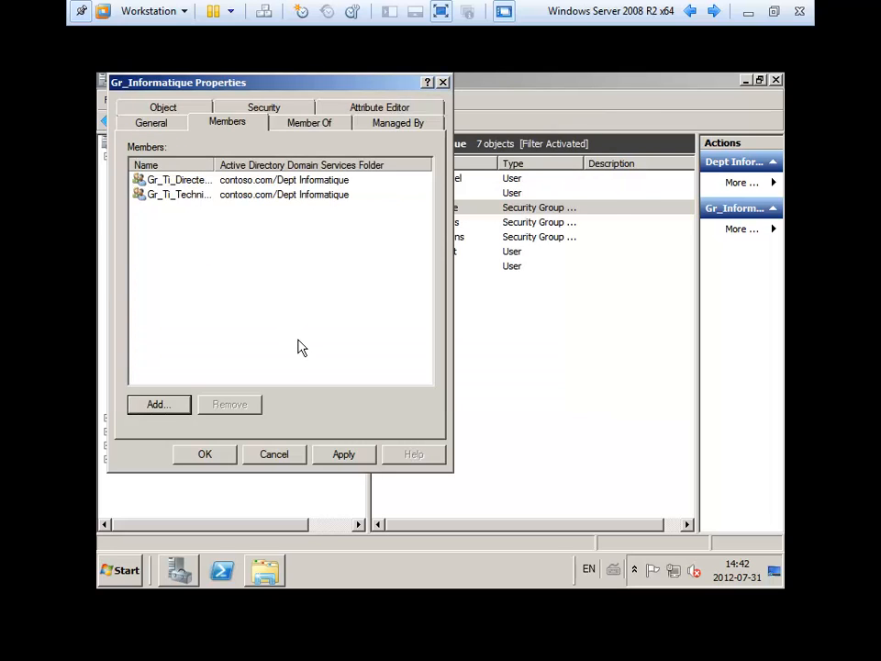
drag(215, 165, 259, 166)
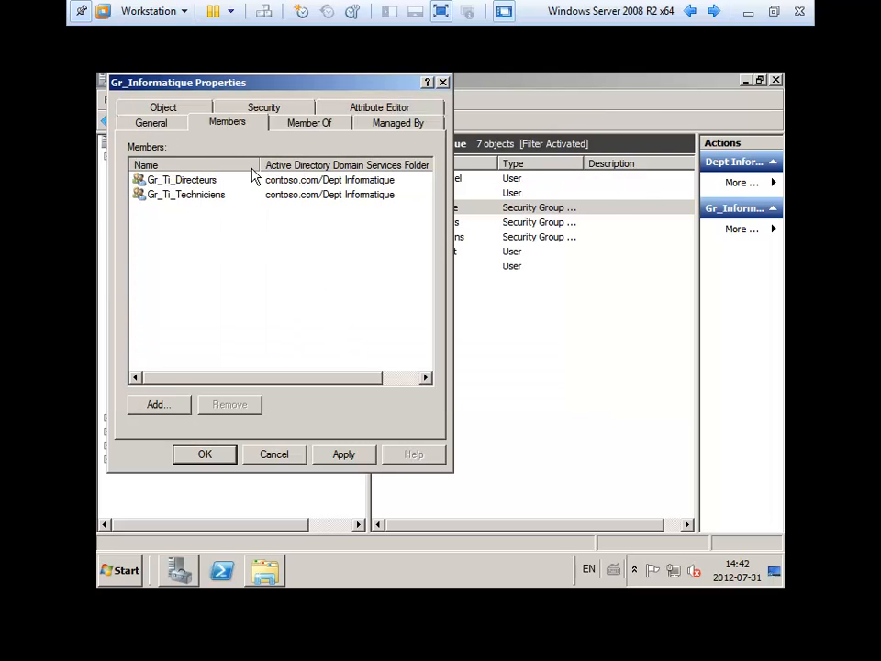
drag(124, 86, 234, 94)
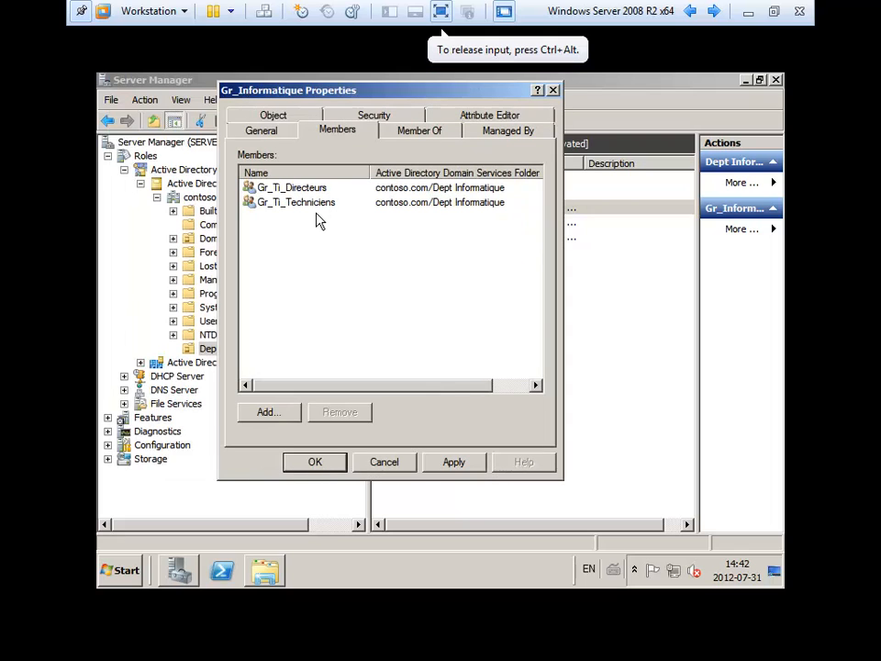
click(455, 461)
click(316, 462)
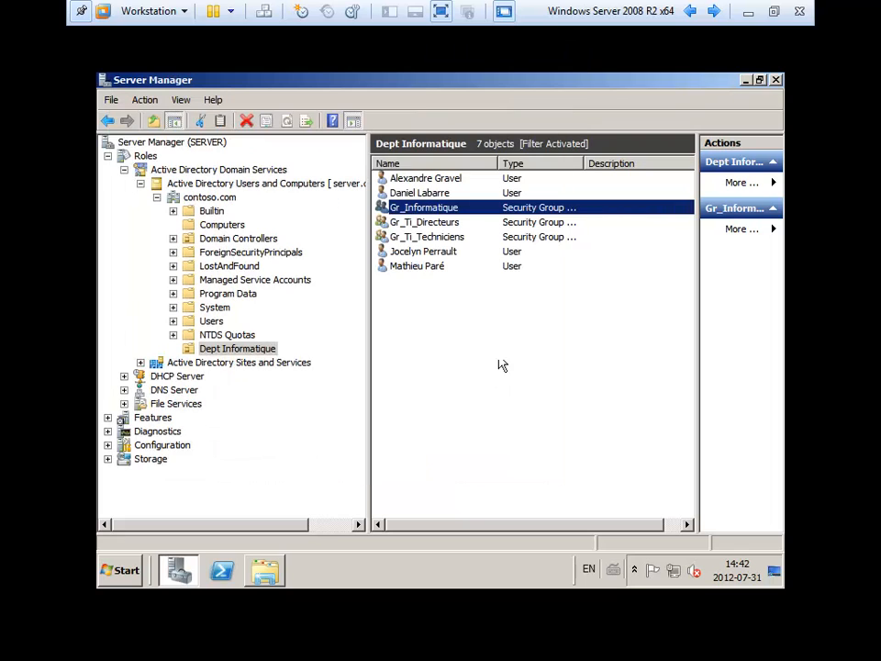
click(422, 209)
click(419, 224)
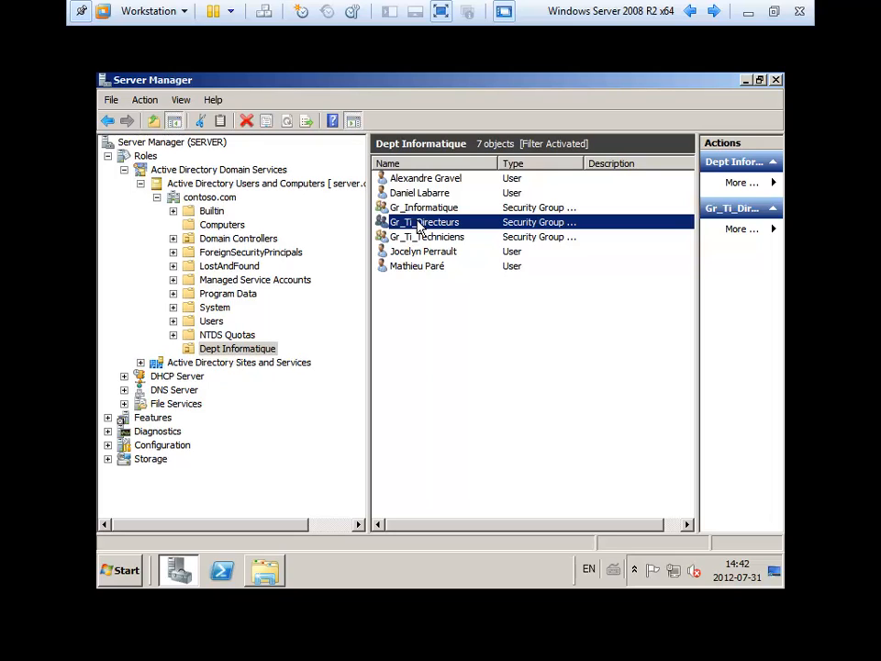
- Start a new user in Dept Informatique, entering the user's full name and logon name
right_click(433, 312)
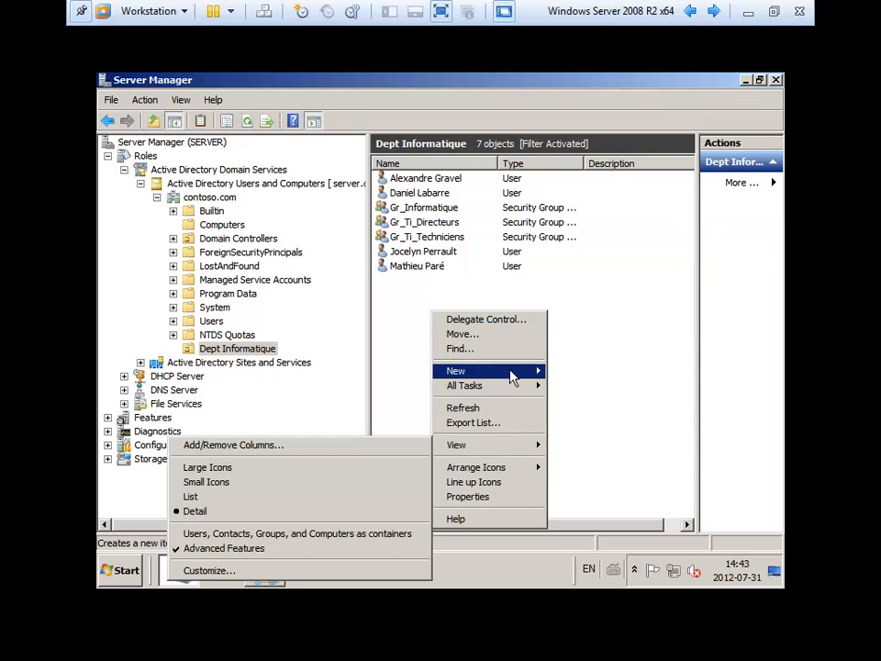
mouse_move(512, 376)
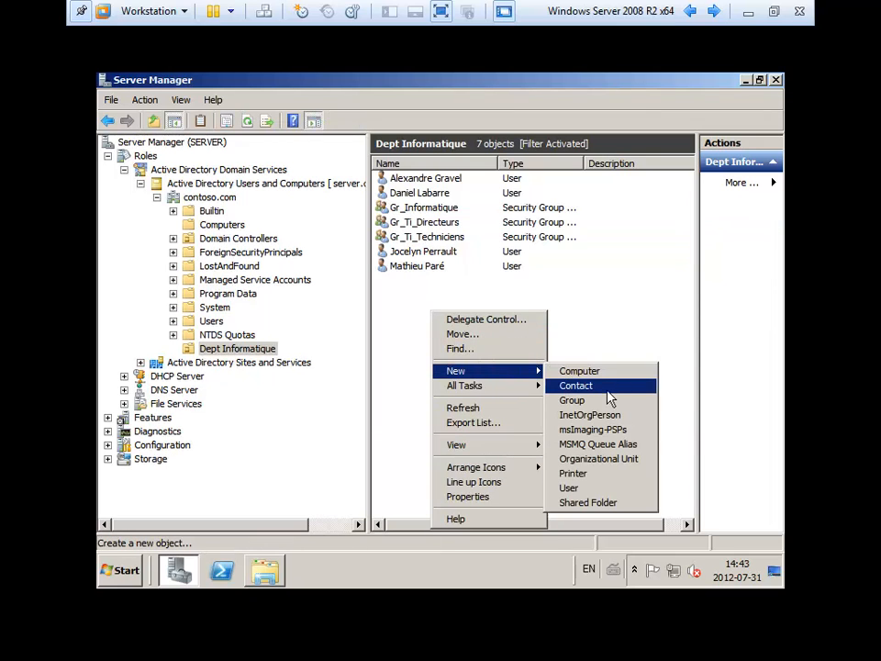
click(595, 487)
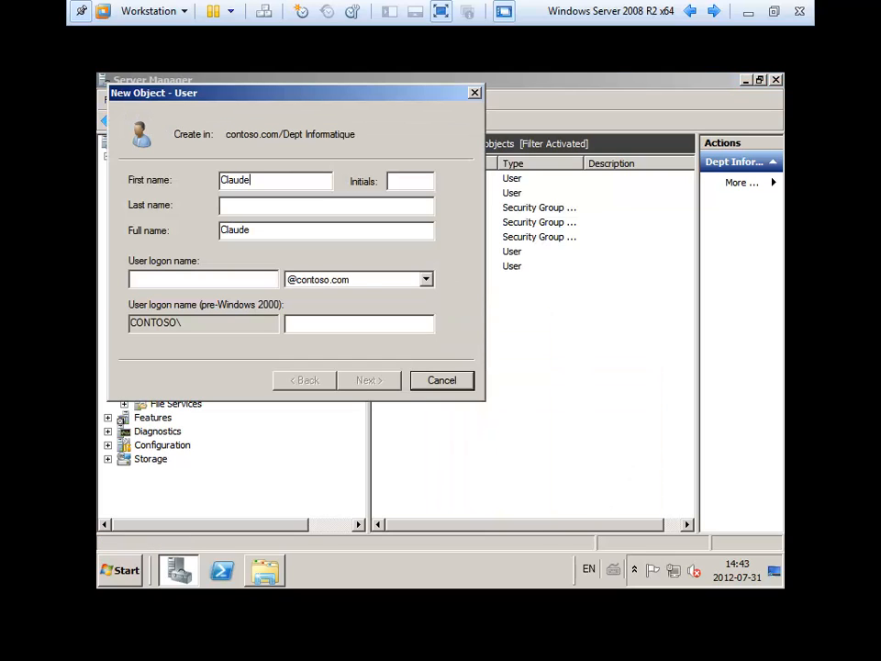
key(Tab)
key(Tab)
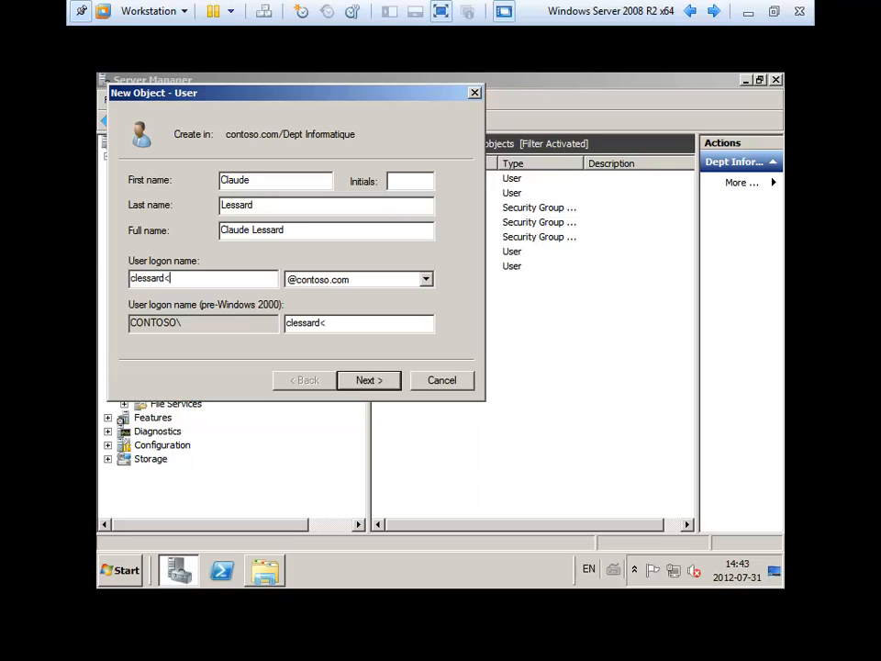
key(Return)
- Enter and confirm the account password to finish creating the user
text(Pa$$w)
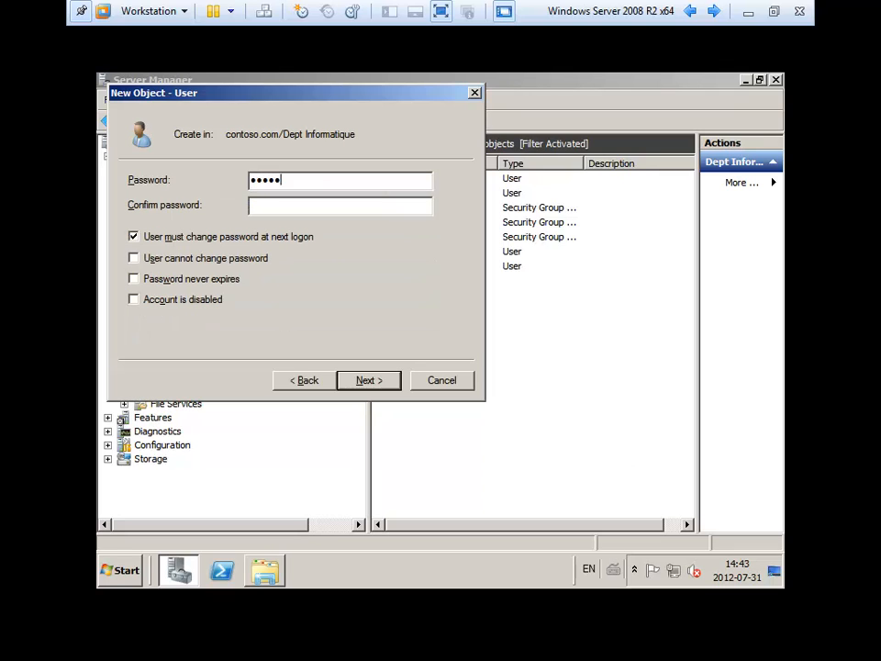
text(0rd01Pa$$w0rd01)
key(Return)
key(Return)
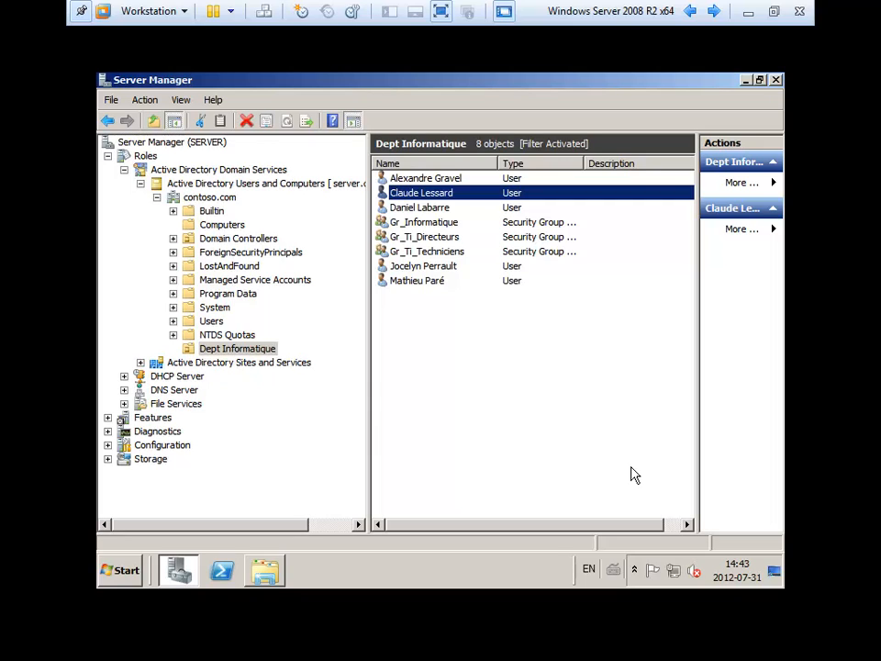
click(525, 411)
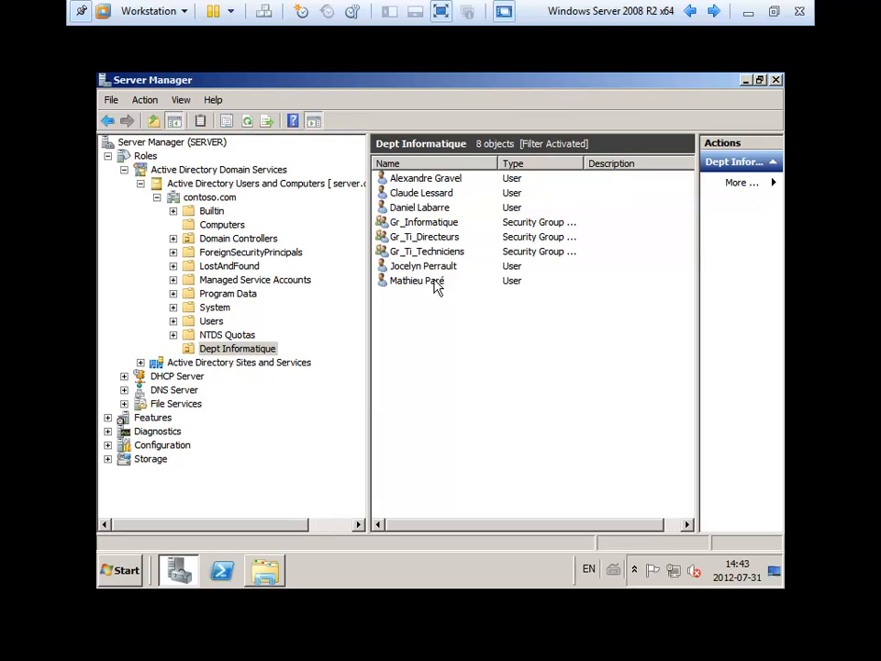
click(397, 265)
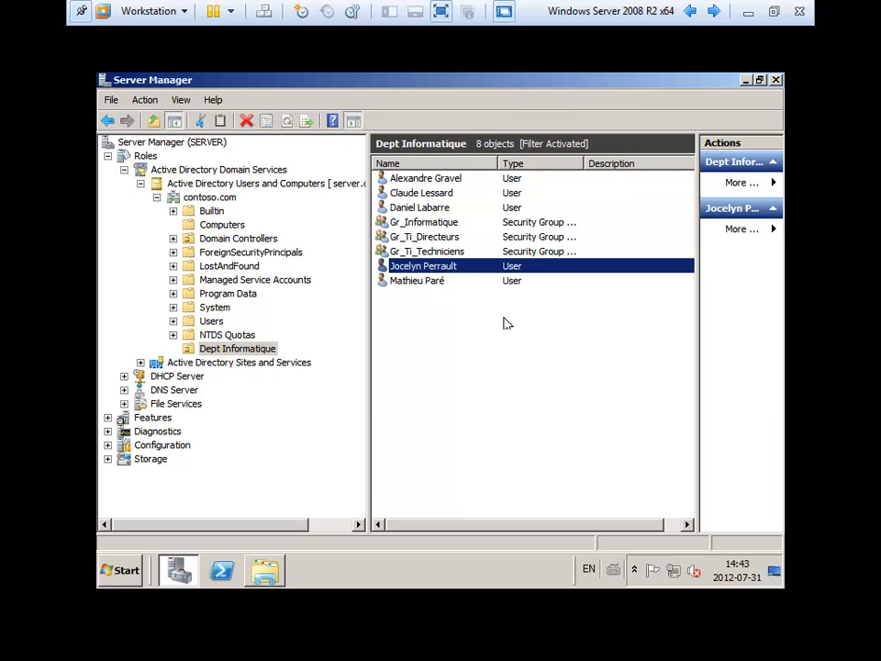
- Add the newly created user as a second member of Gr_Ti_Directeurs and close its properties
double_click(424, 237)
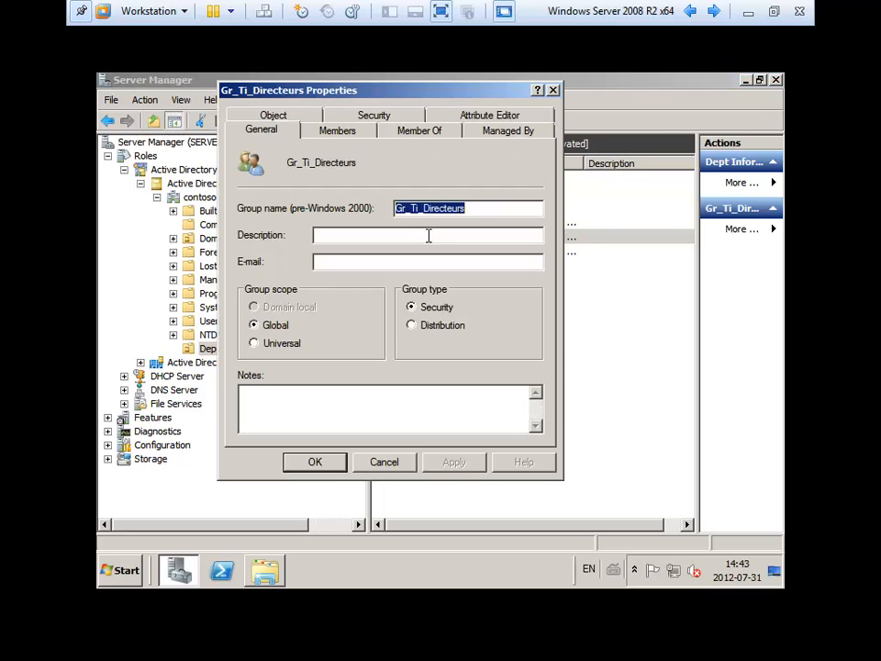
click(335, 135)
click(268, 411)
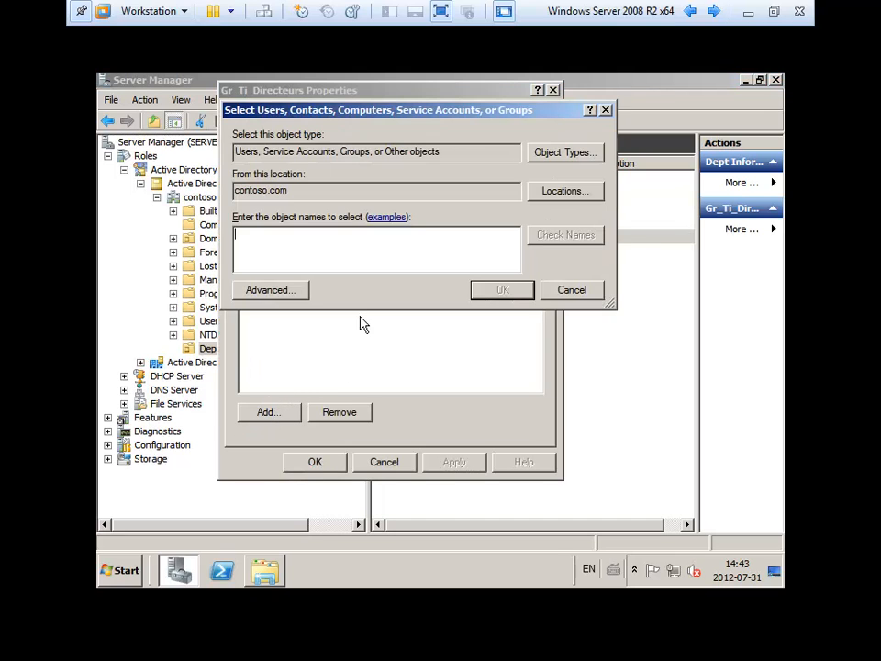
text(c)
key(Return)
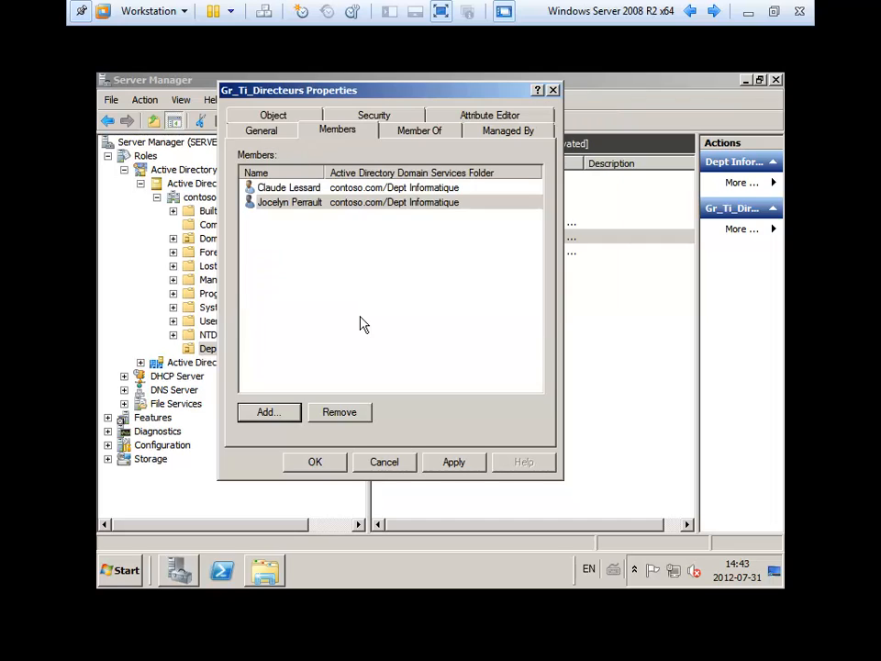
click(320, 189)
click(326, 462)
click(606, 473)
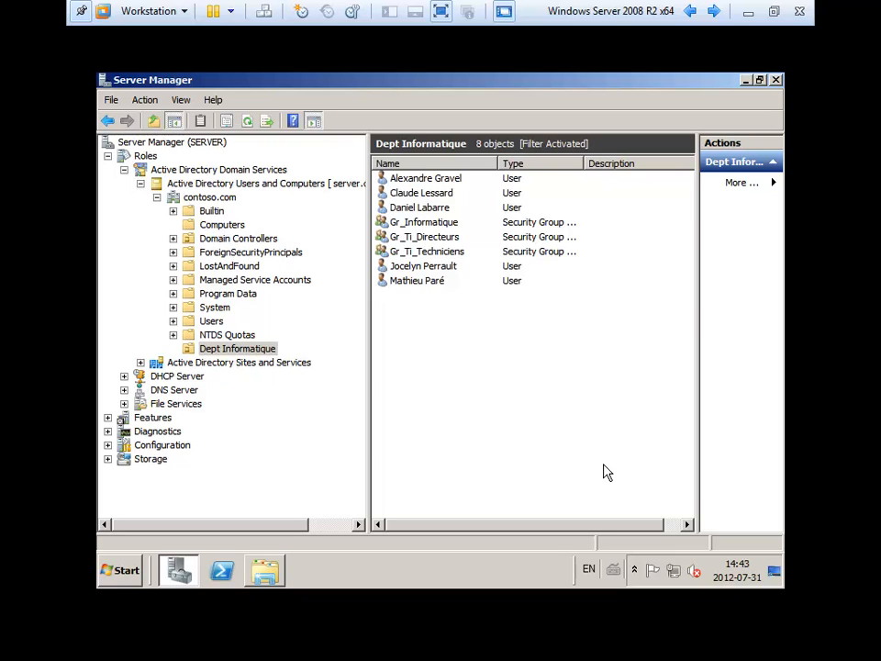
- Open the Informatique folder from the Partages window
click(266, 577)
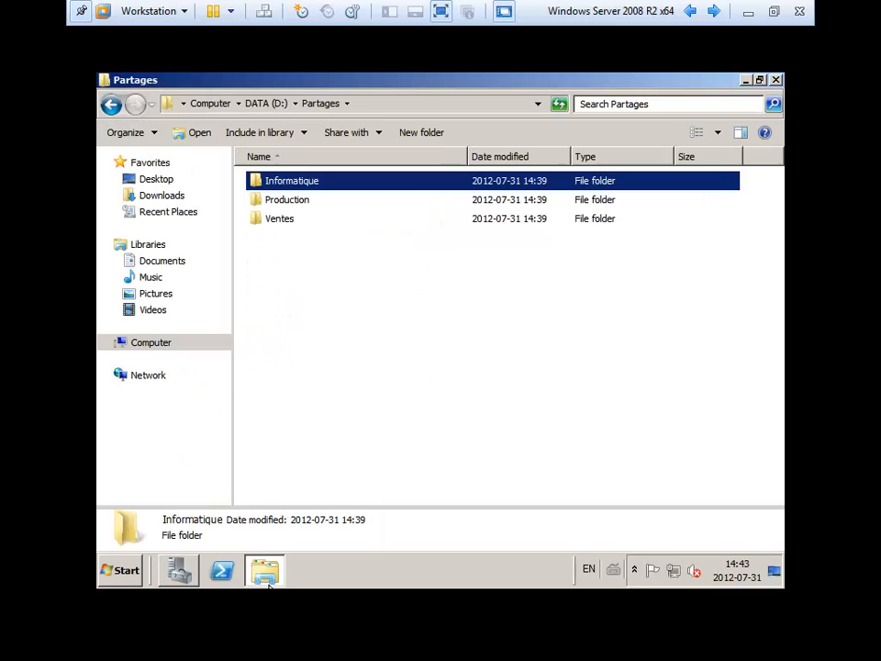
click(286, 349)
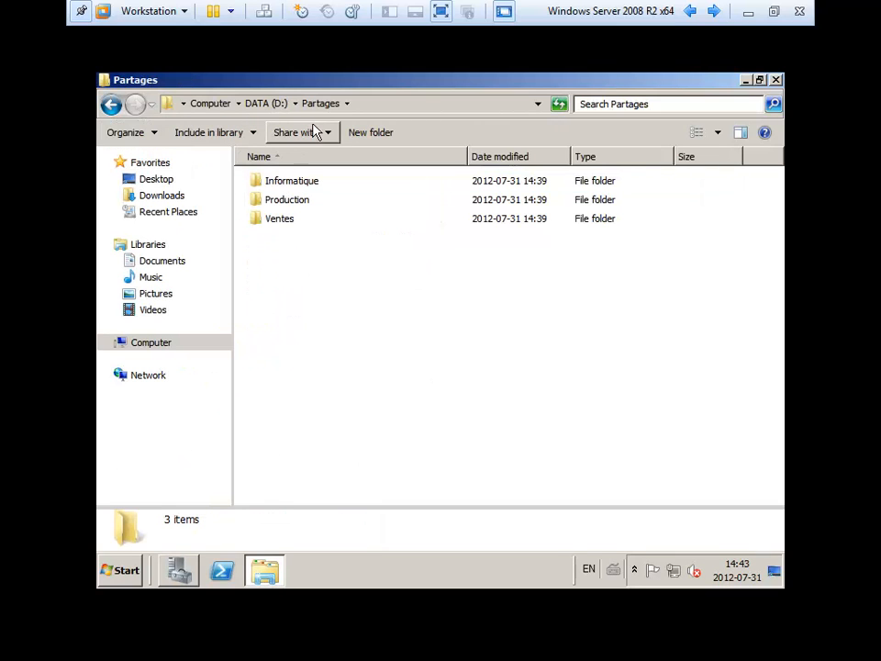
click(368, 104)
double_click(287, 187)
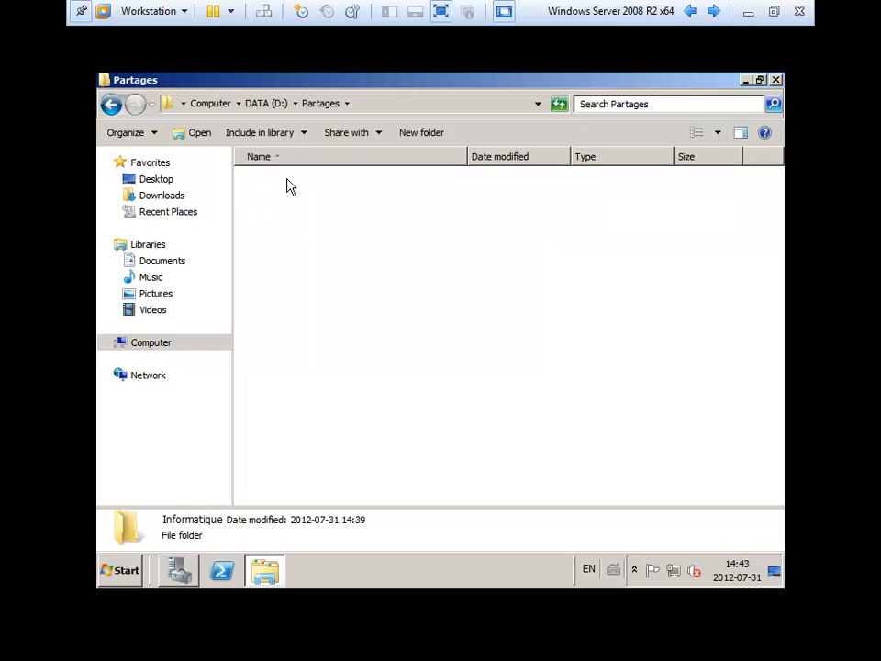
- Create a subfolder named Administration in Informatique
right_click(281, 203)
mouse_move(344, 384)
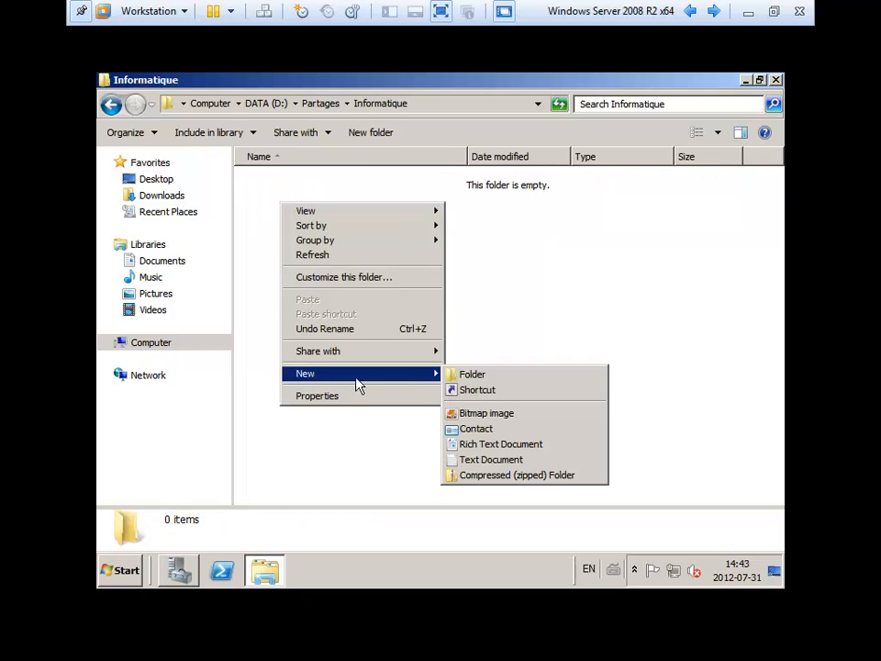
click(508, 377)
text(a)
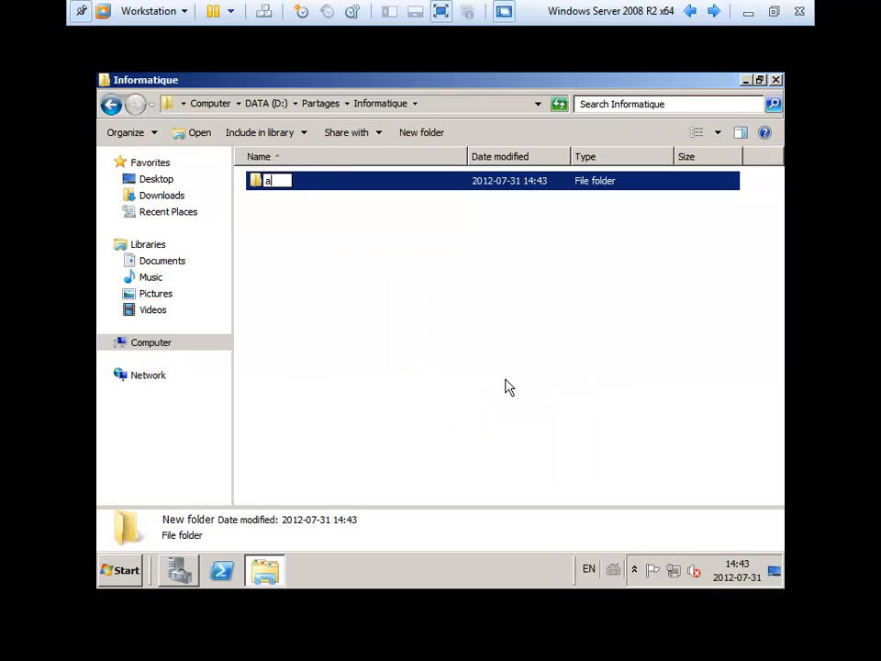
text(dmin)
key(BackSpace)
key(BackSpace)
key(BackSpace)
key(BackSpace)
key(BackSpace)
text(Administration)
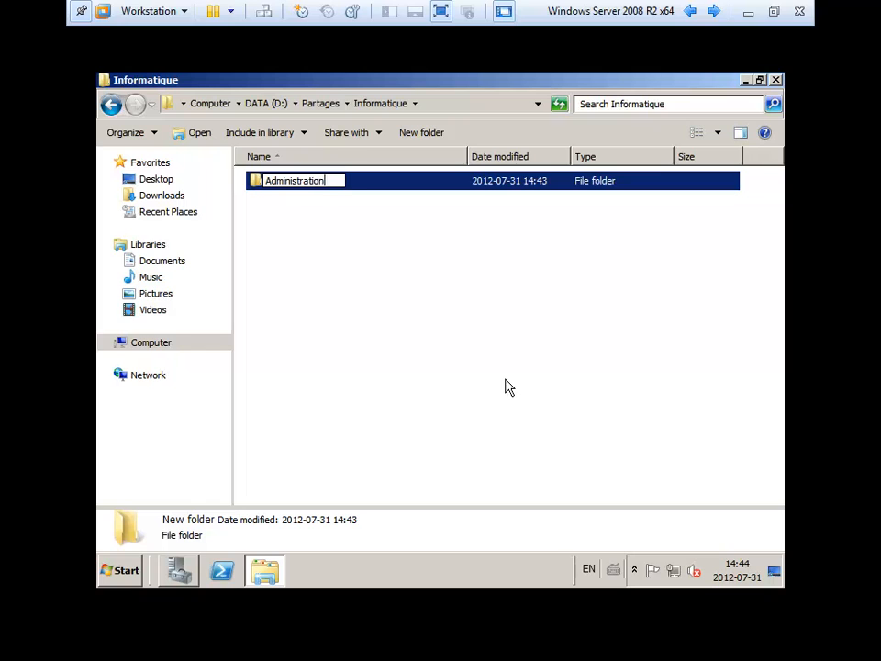
key(Return)
- Create a second subfolder named Procédures
click(424, 337)
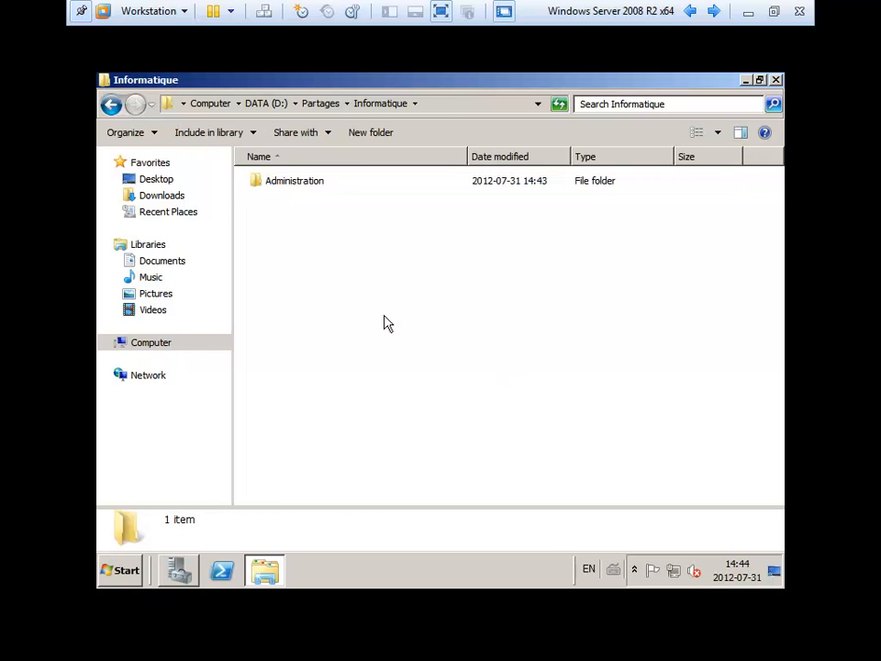
right_click(313, 250)
mouse_move(381, 424)
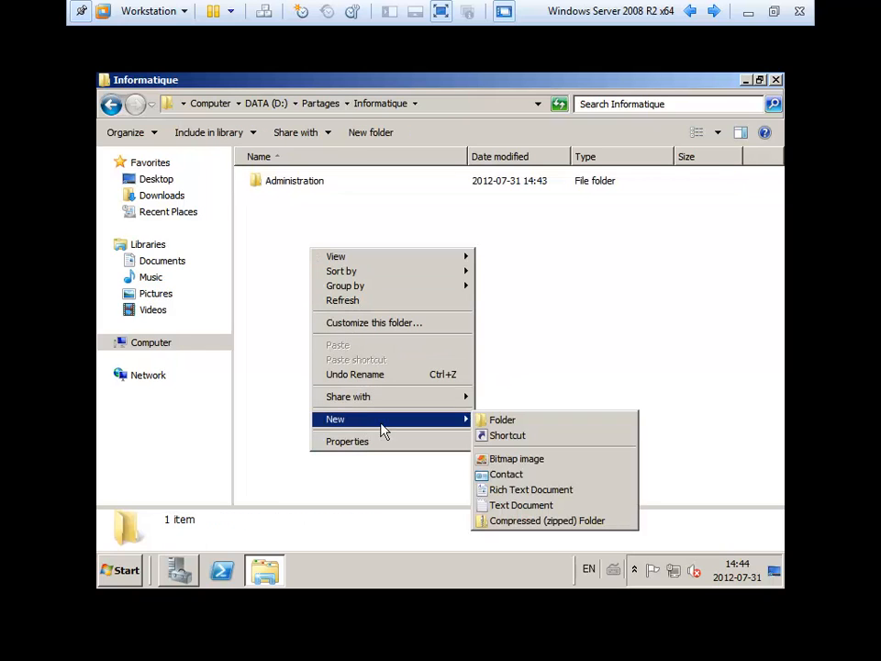
click(501, 420)
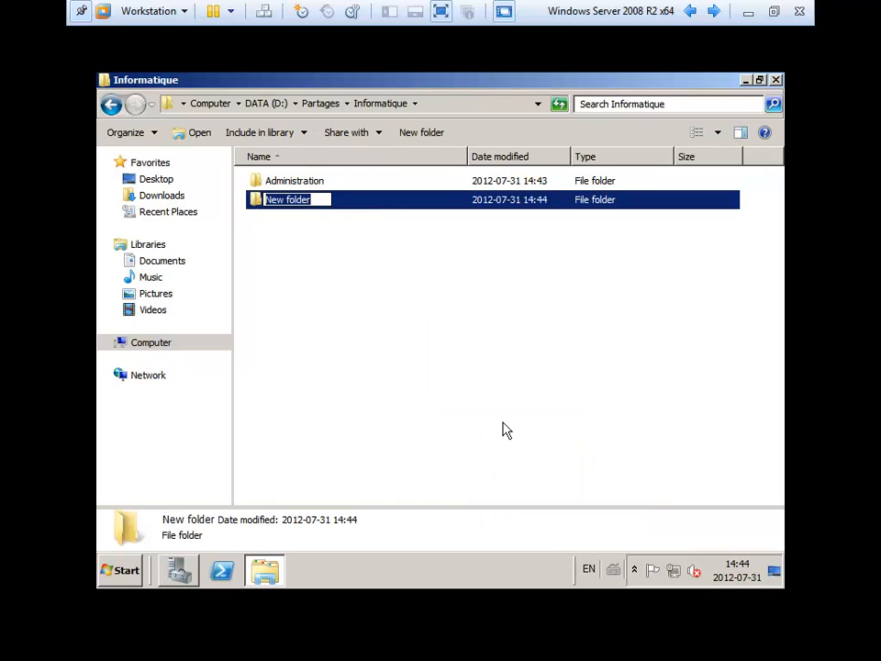
text(Procédures)
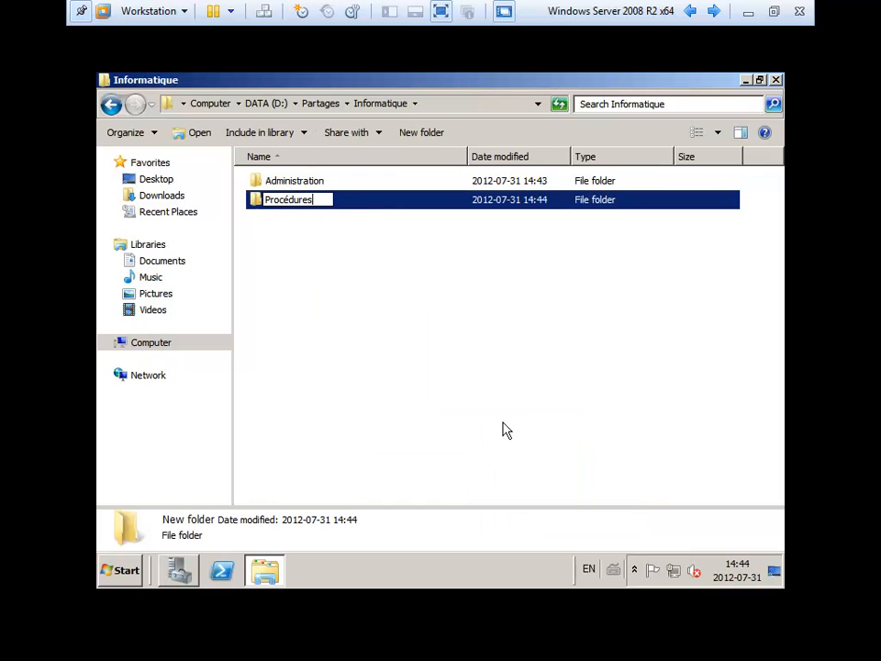
key(Return)
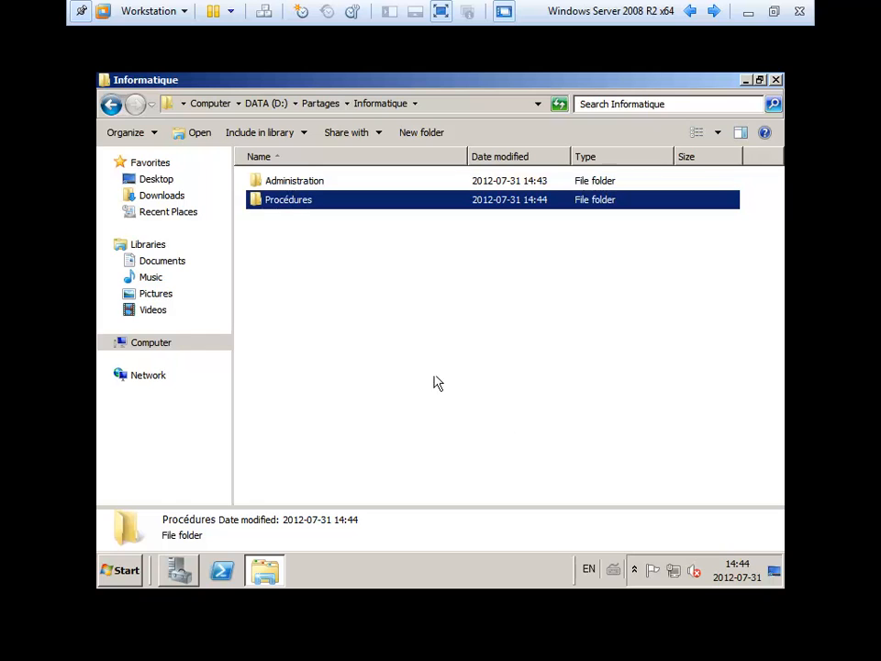
- Create a third subfolder named Logiciels
click(339, 297)
right_click(339, 297)
mouse_move(406, 461)
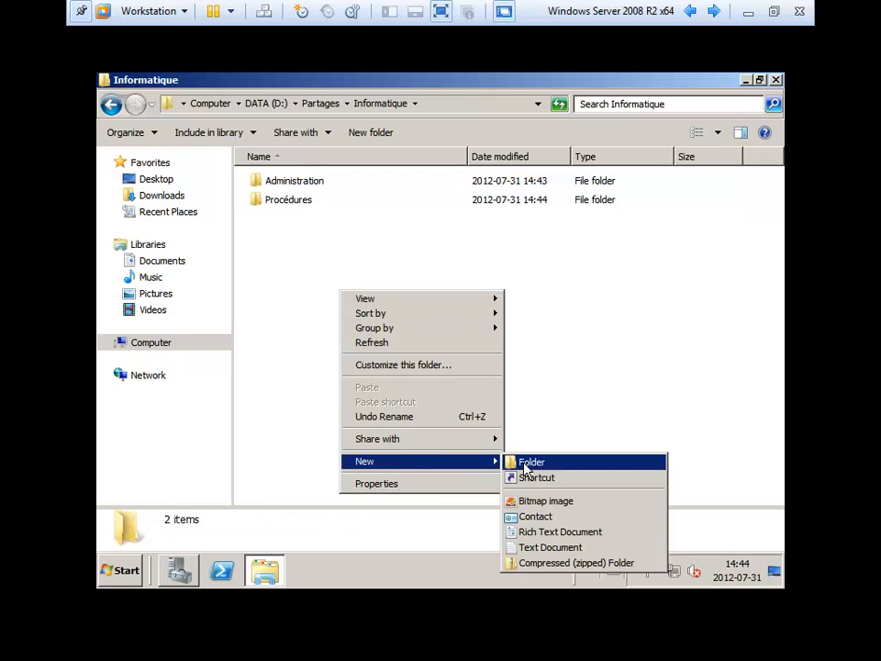
click(530, 462)
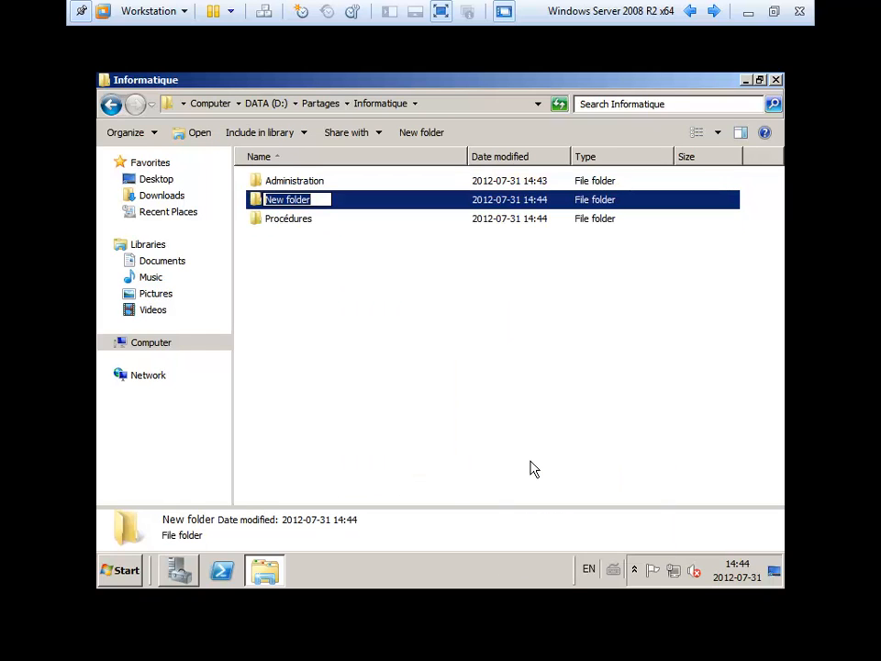
text(Logiciels)
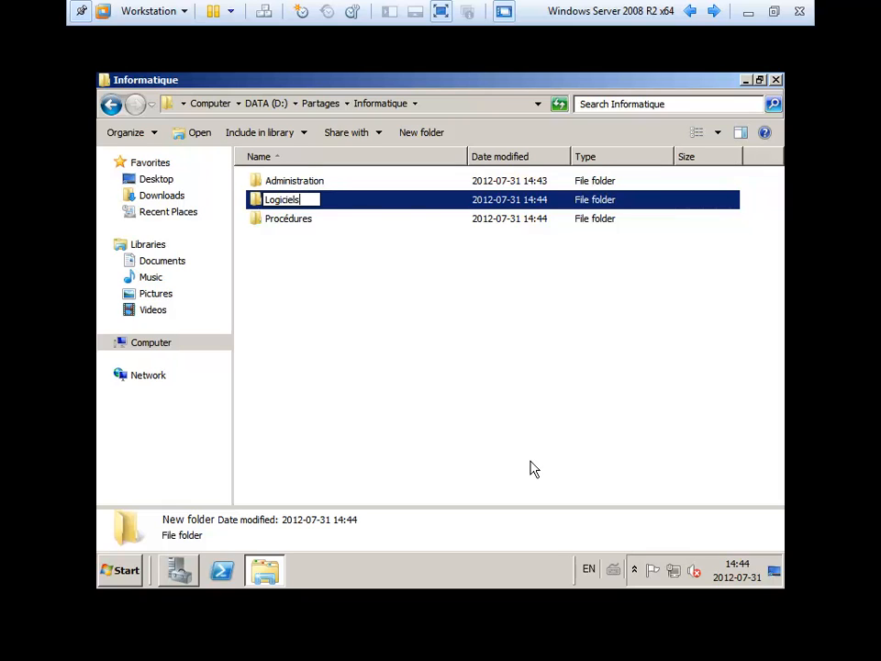
key(Return)
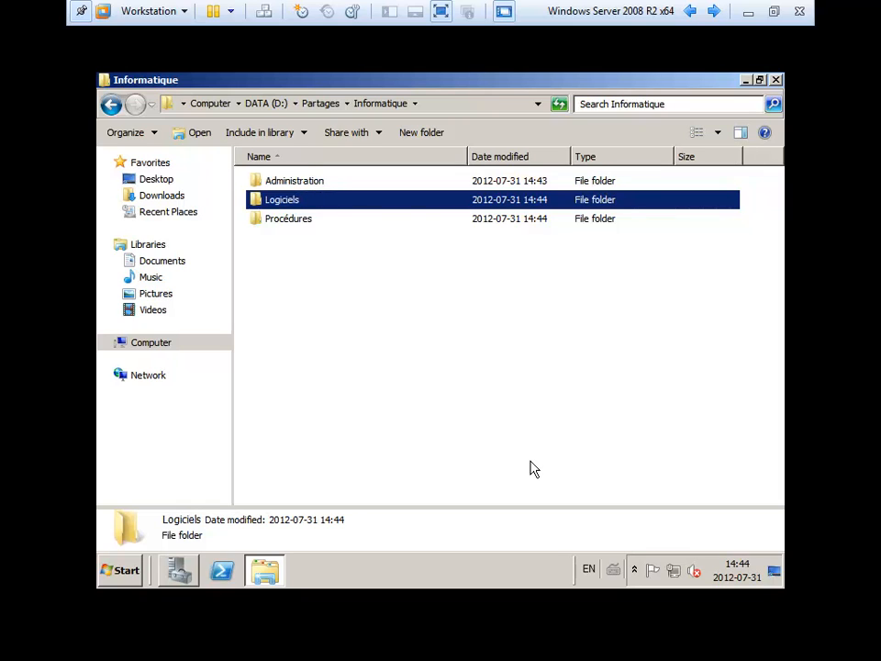
- Create a new folder named Commun inside Informatique
right_click(377, 369)
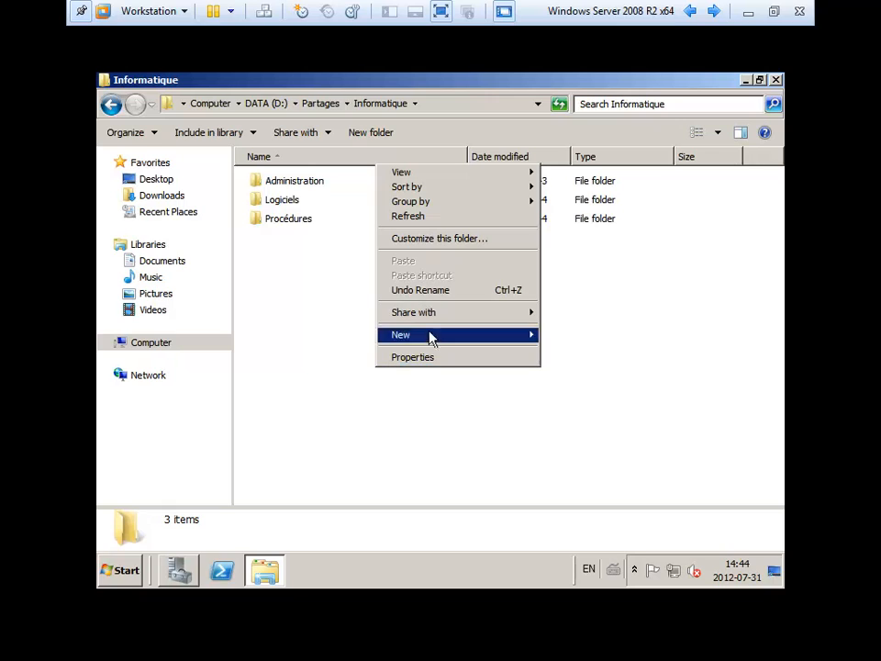
mouse_move(431, 339)
click(576, 336)
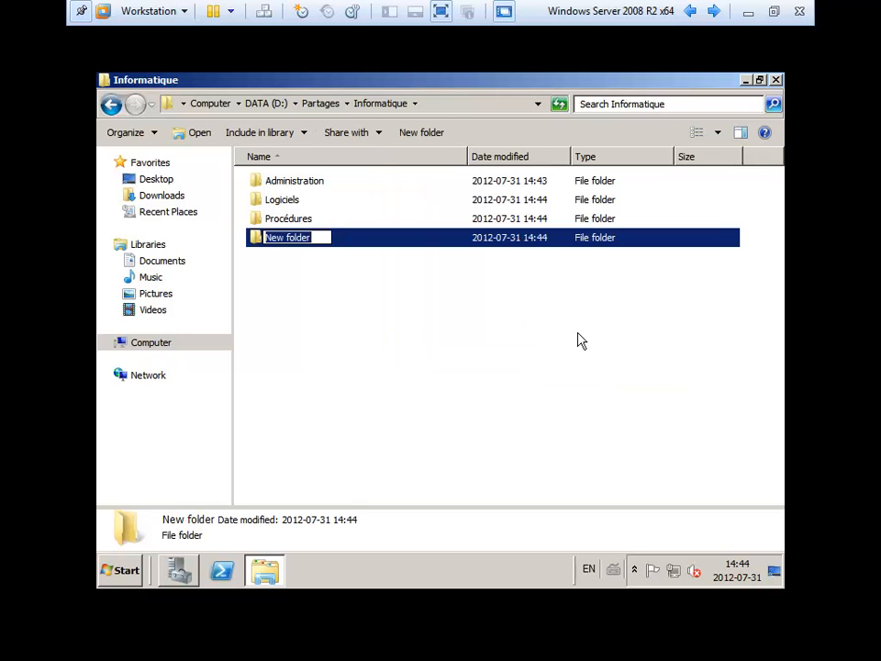
text(Commun)
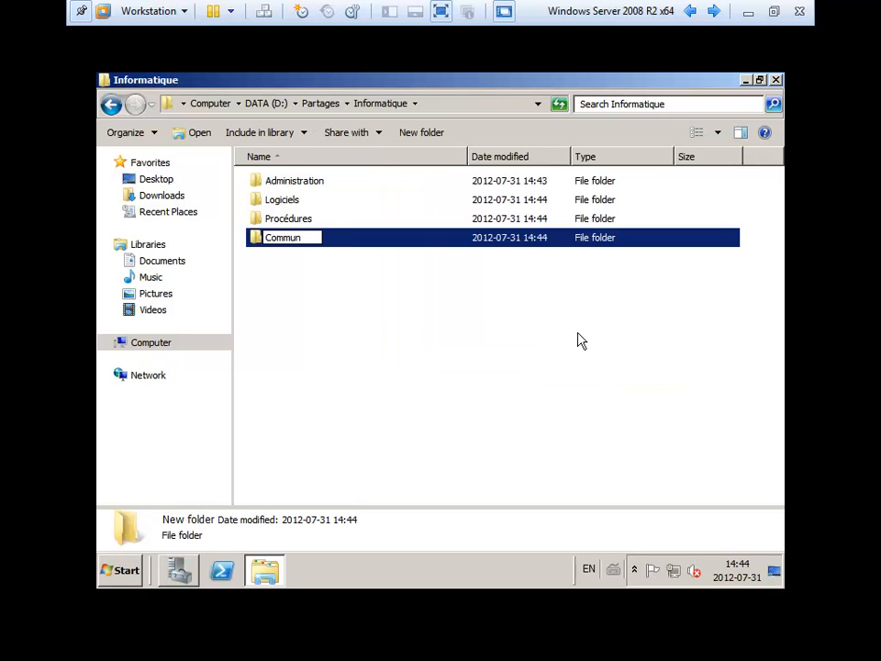
key(Return)
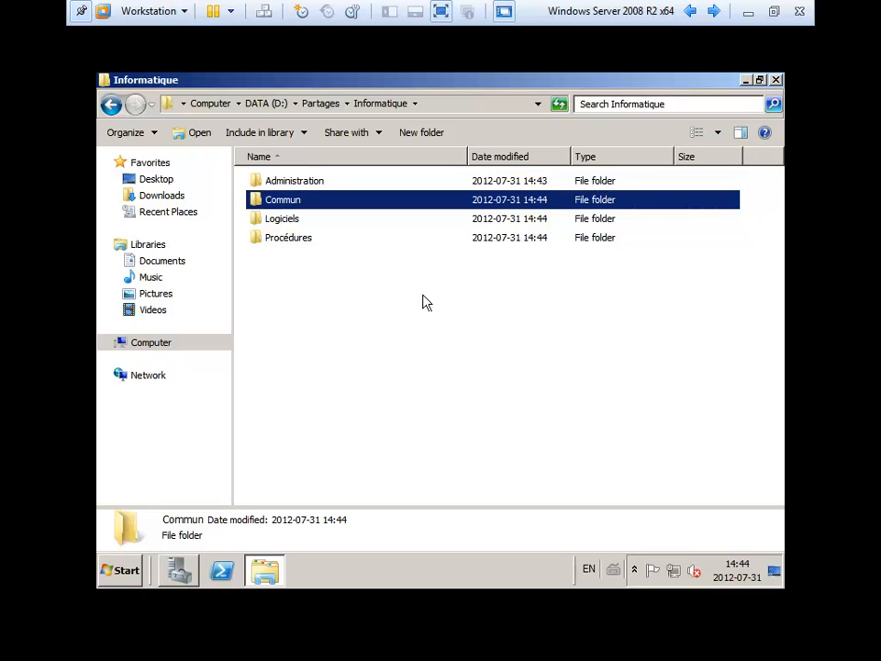
- Select the Administration folder and dismiss its context menu without choosing anything
click(358, 336)
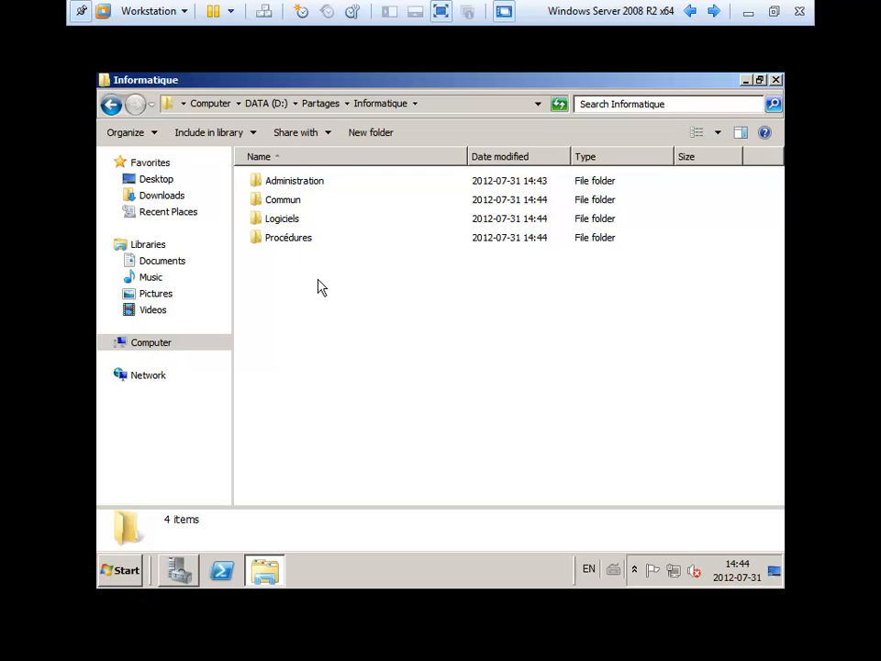
click(290, 188)
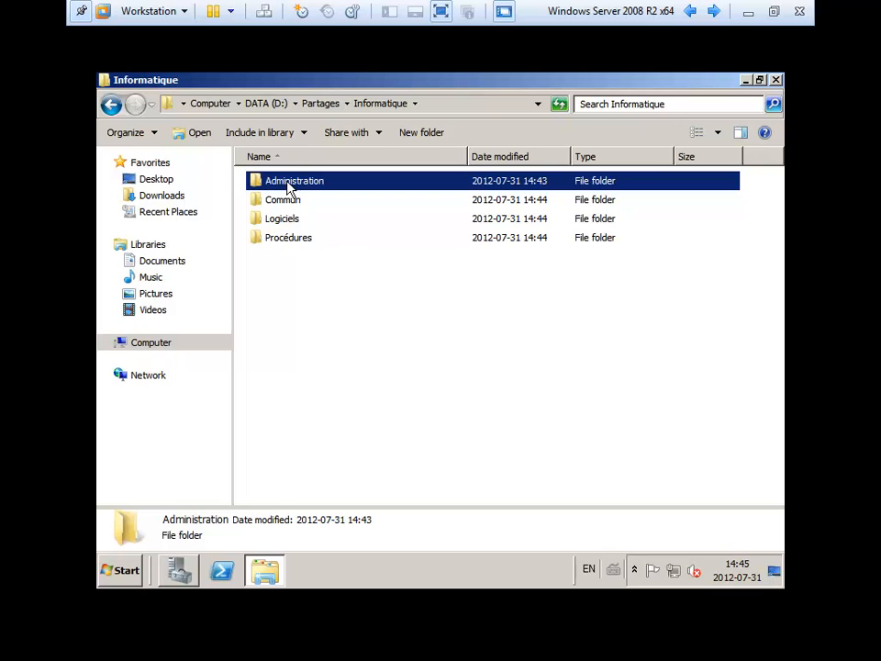
right_click(288, 184)
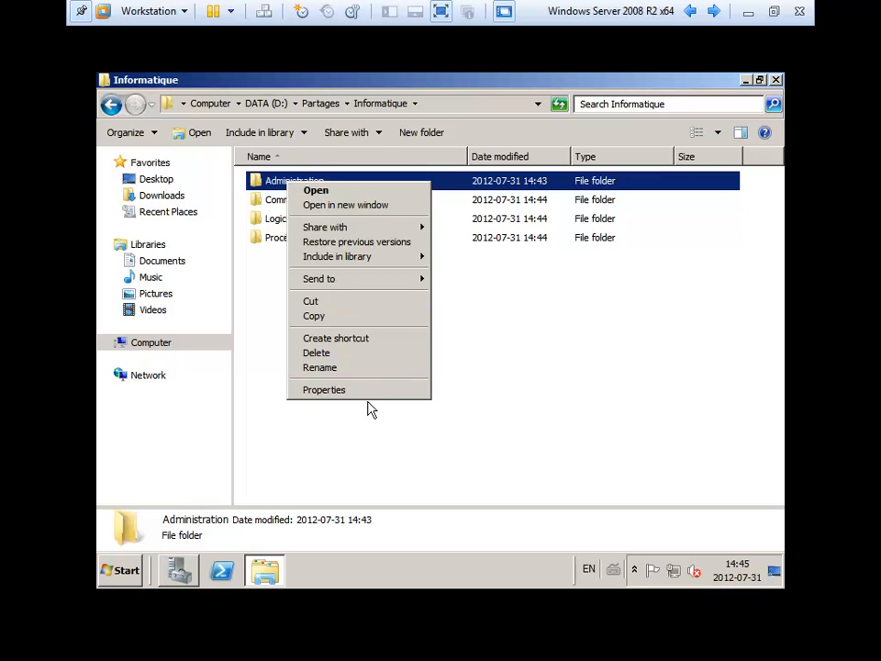
click(362, 439)
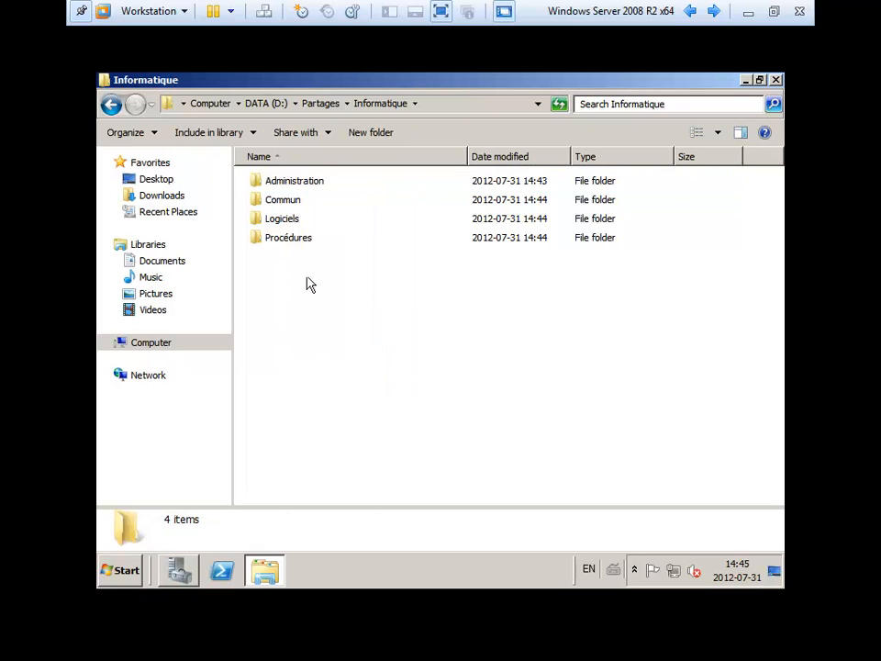
- Return to Partages and open the Informatique folder's Properties
click(323, 104)
click(294, 185)
click(289, 201)
click(285, 220)
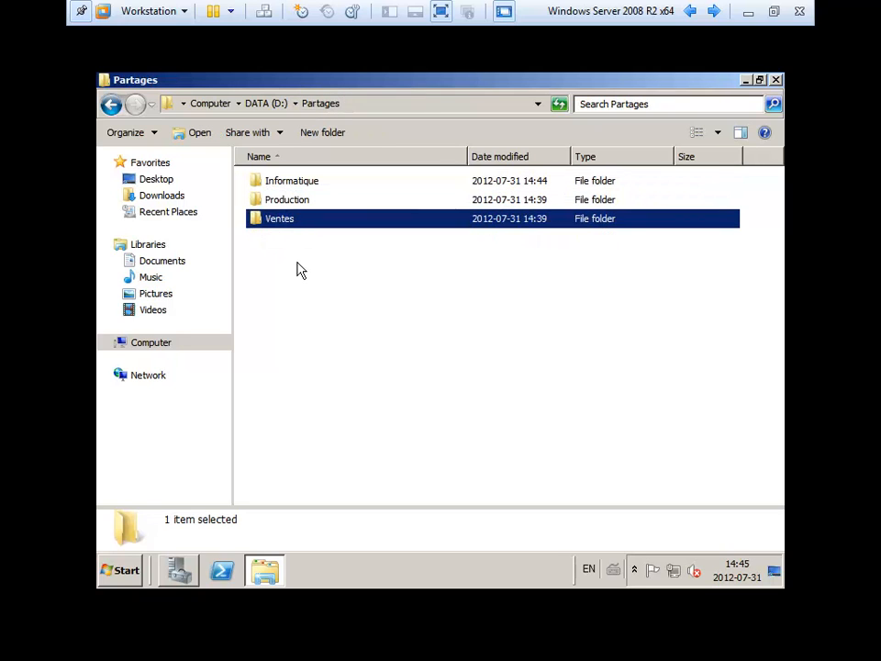
click(298, 262)
click(289, 189)
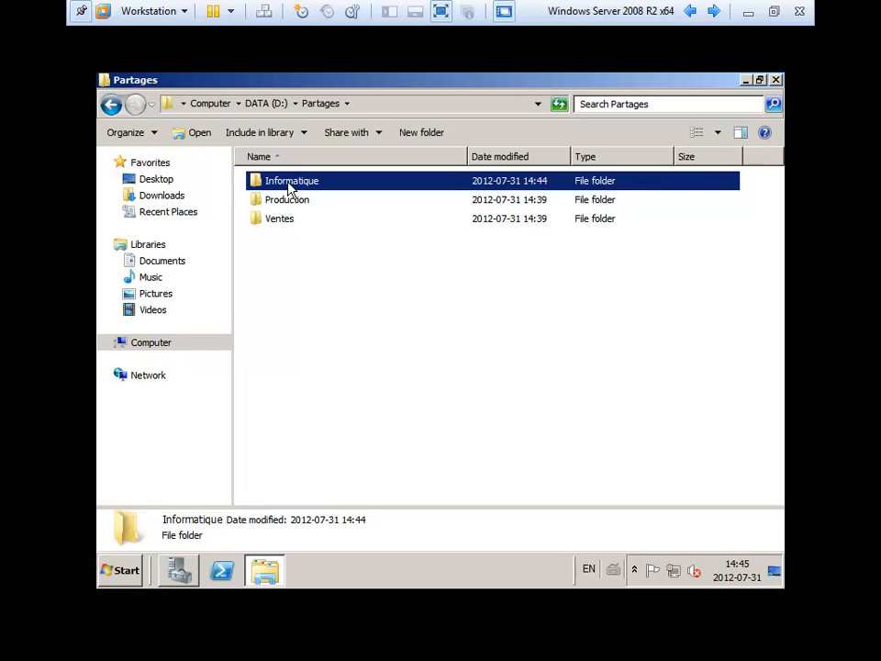
right_click(290, 188)
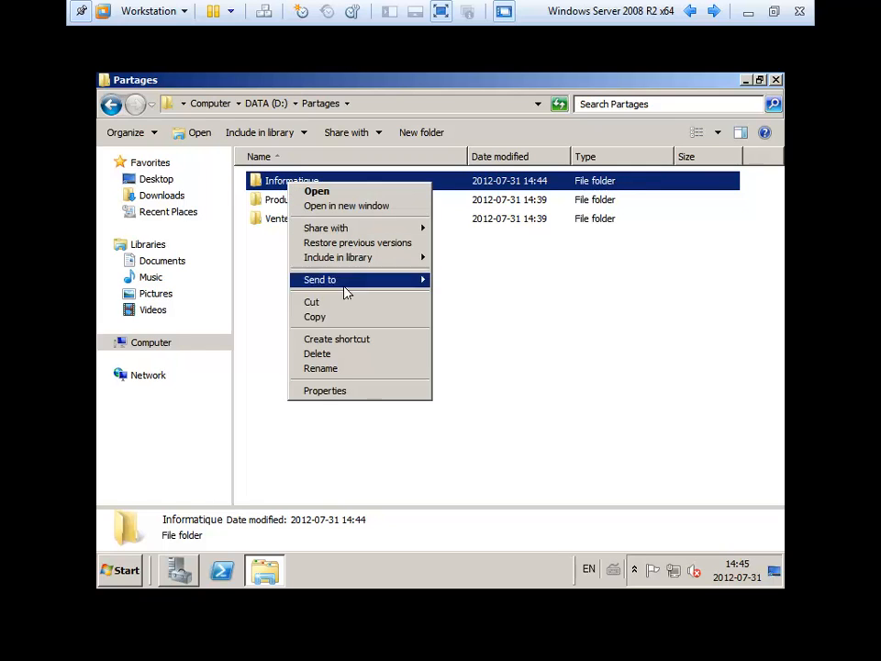
click(325, 391)
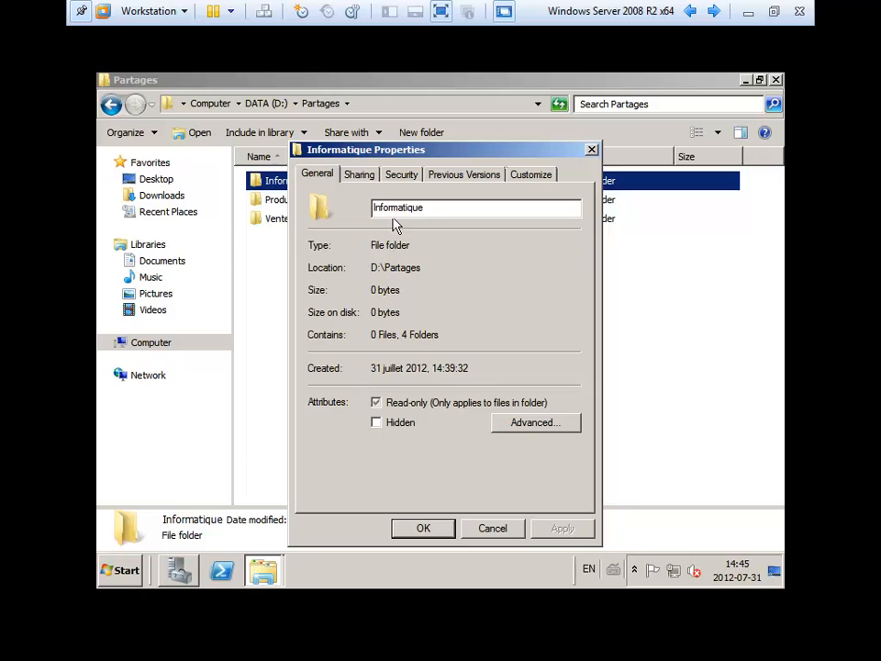
- Turn off inheritance on Informatique and remove every inherited permission entry
click(400, 174)
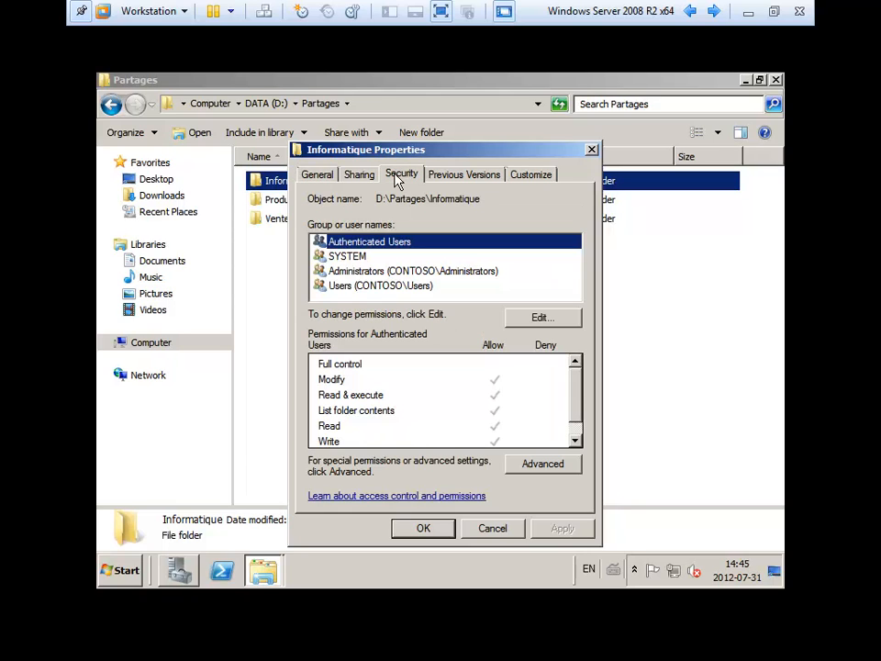
click(555, 469)
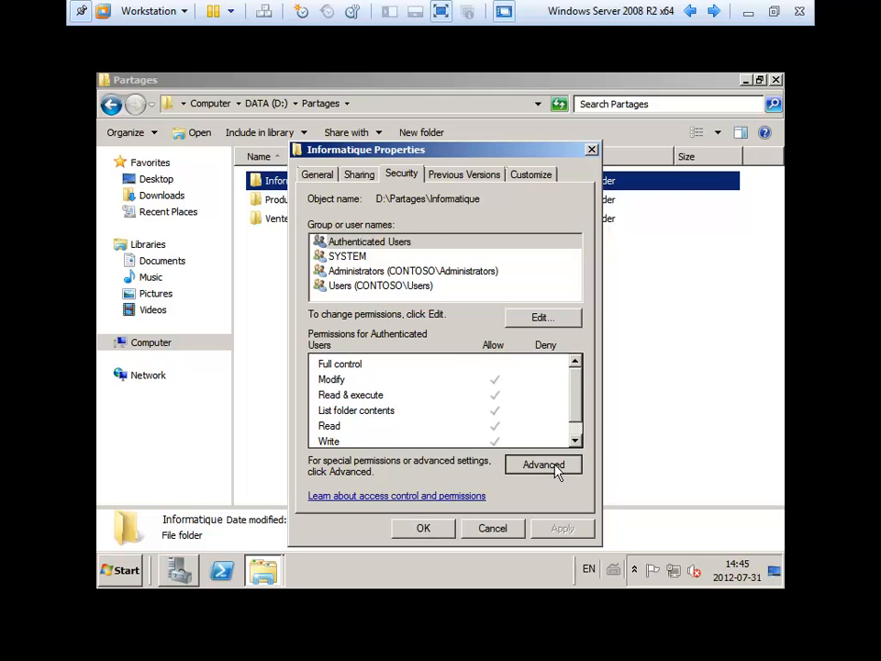
click(321, 435)
click(342, 441)
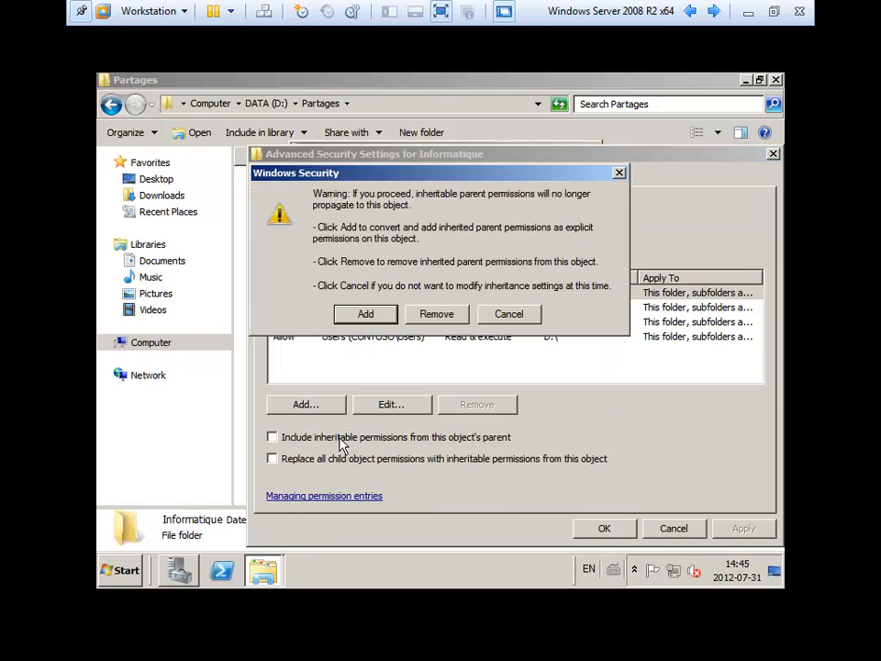
click(435, 312)
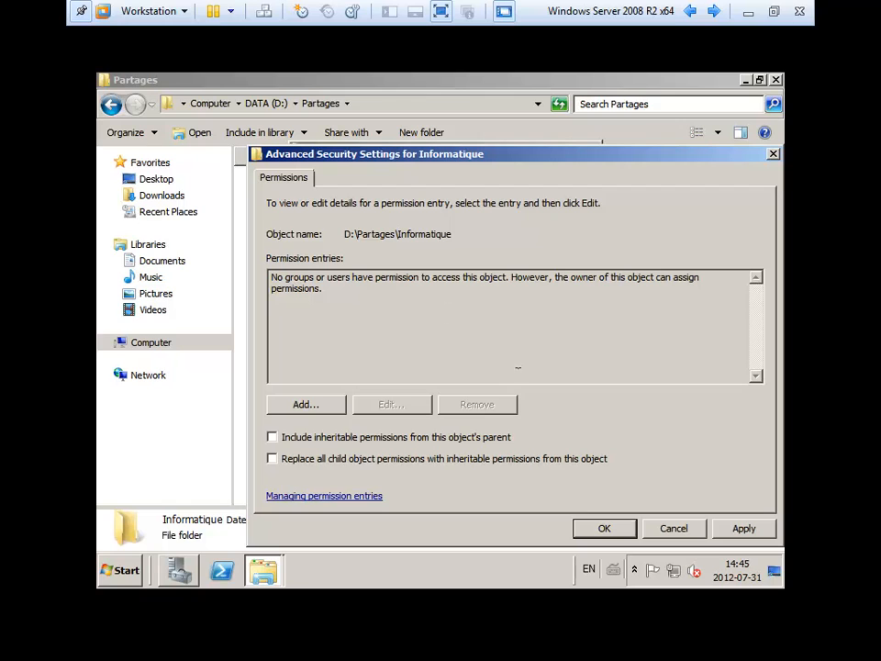
click(609, 531)
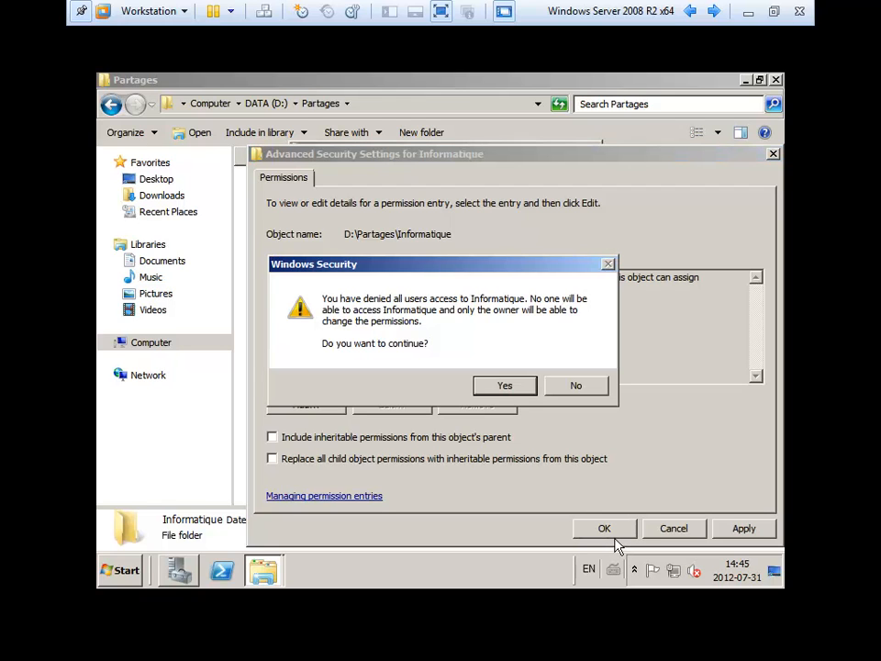
click(504, 386)
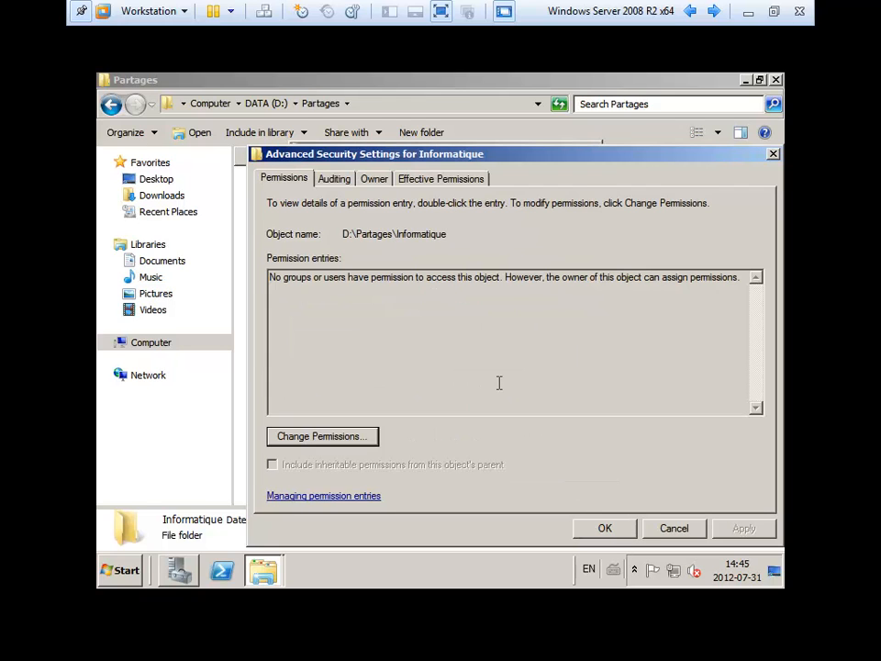
click(605, 528)
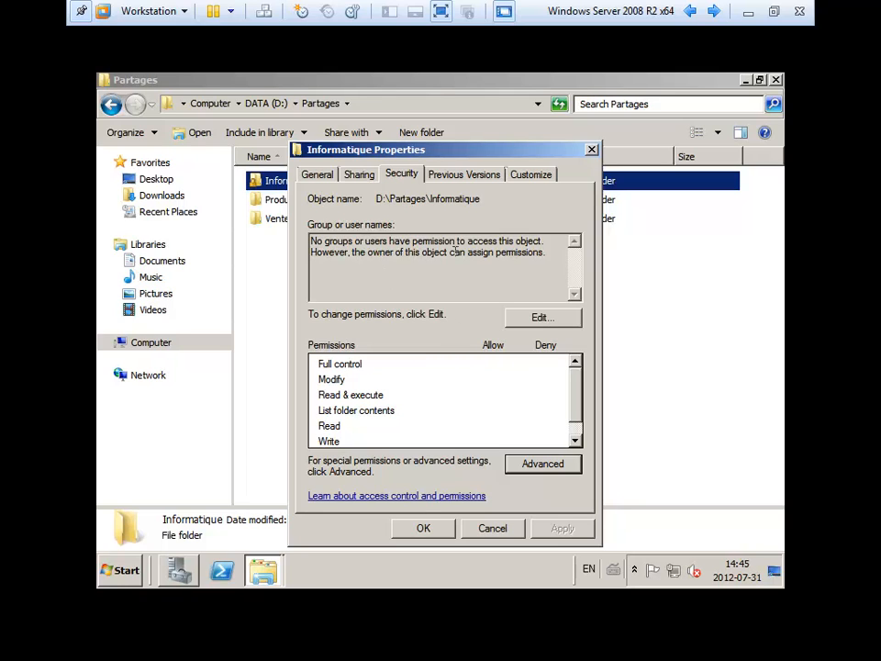
- Grant Administrators Full control on the Informatique folder
click(543, 322)
click(503, 367)
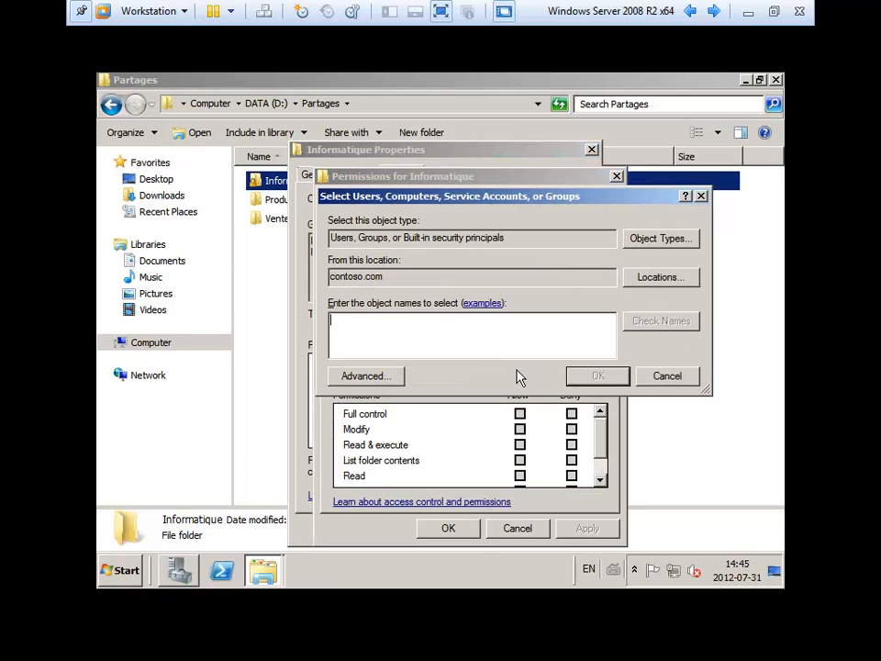
text(admin)
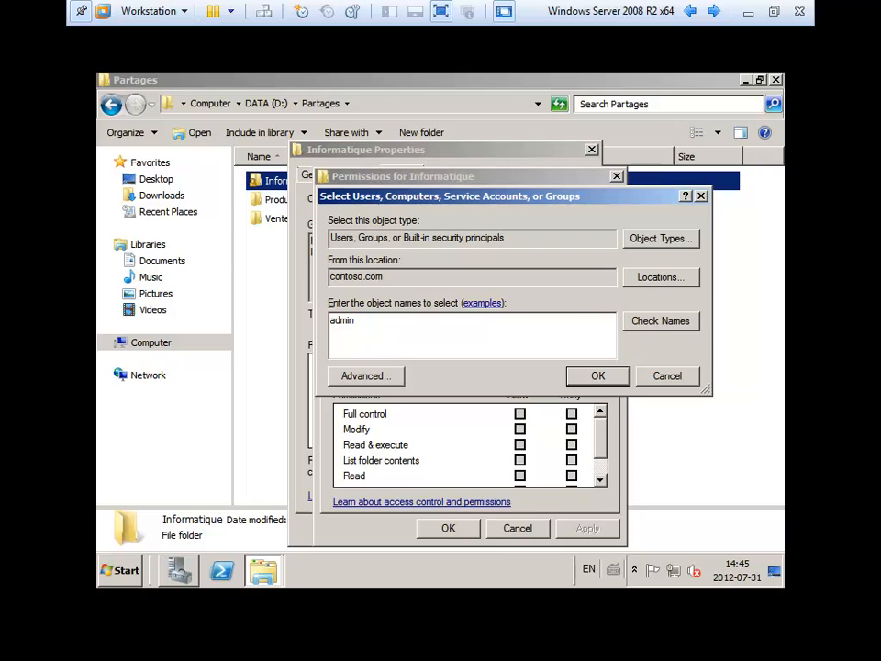
key(Return)
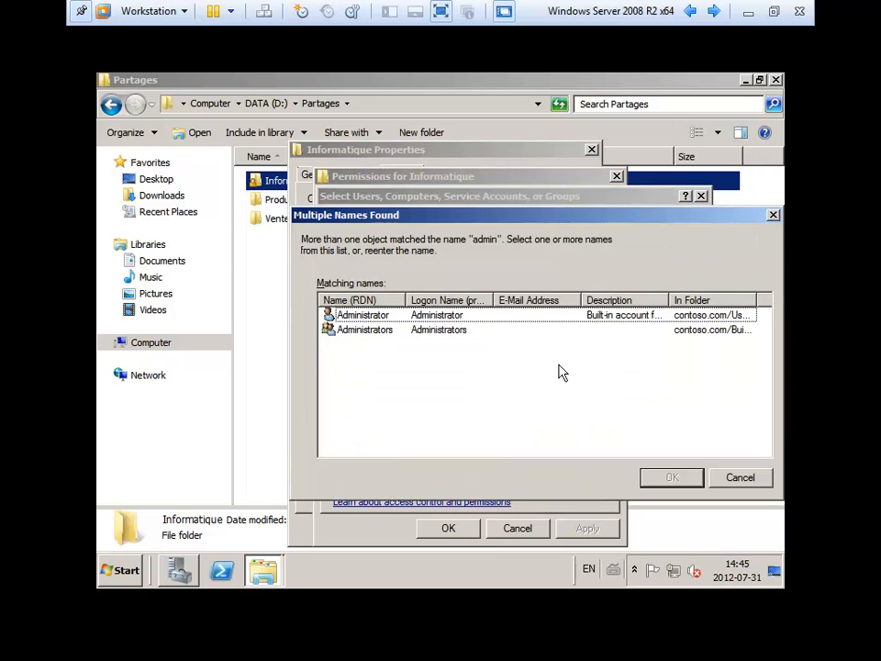
double_click(415, 331)
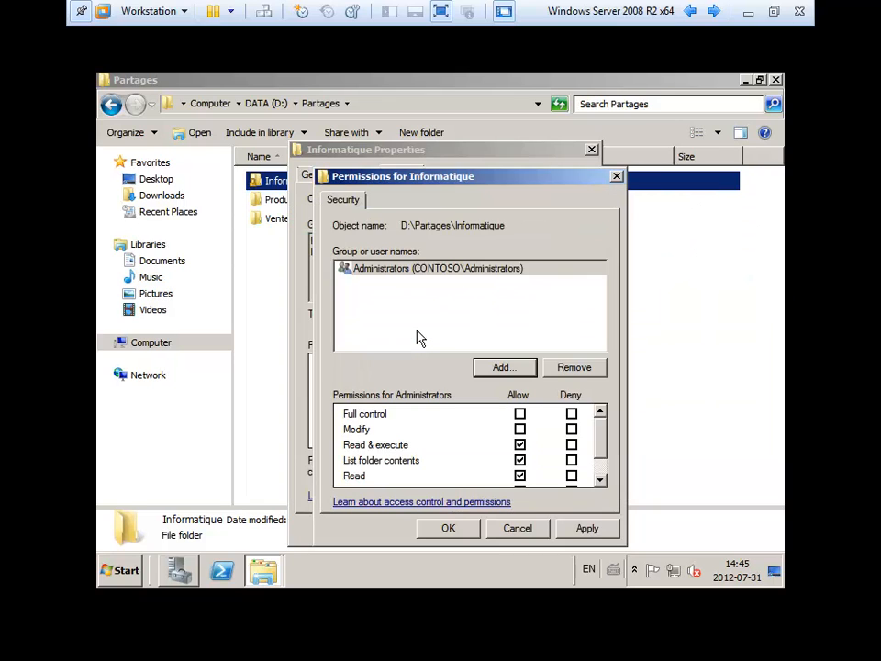
click(520, 414)
click(592, 529)
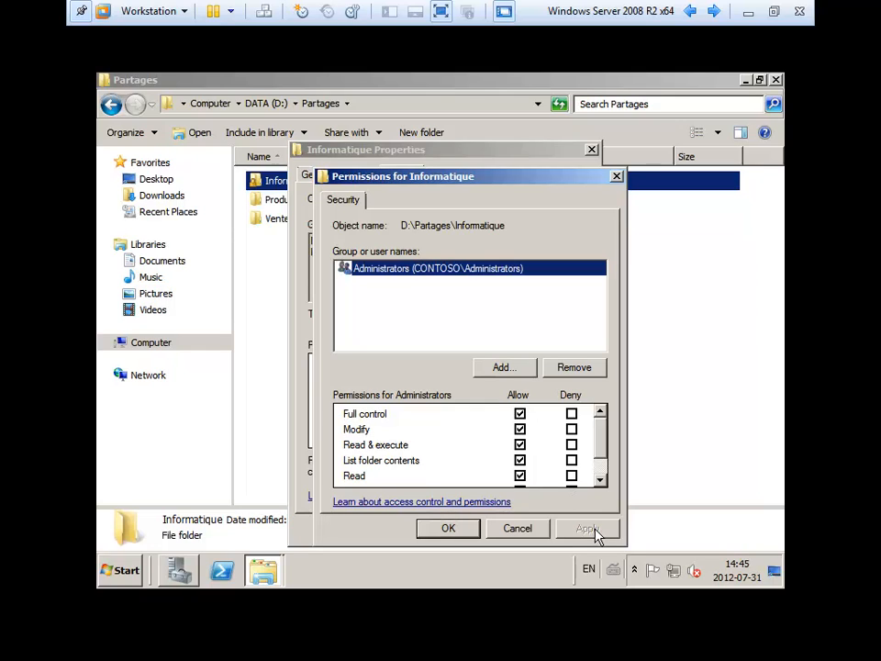
- Add Gr_Informatique with Modify permission, apply, and close the folder properties
click(506, 369)
text(gr)
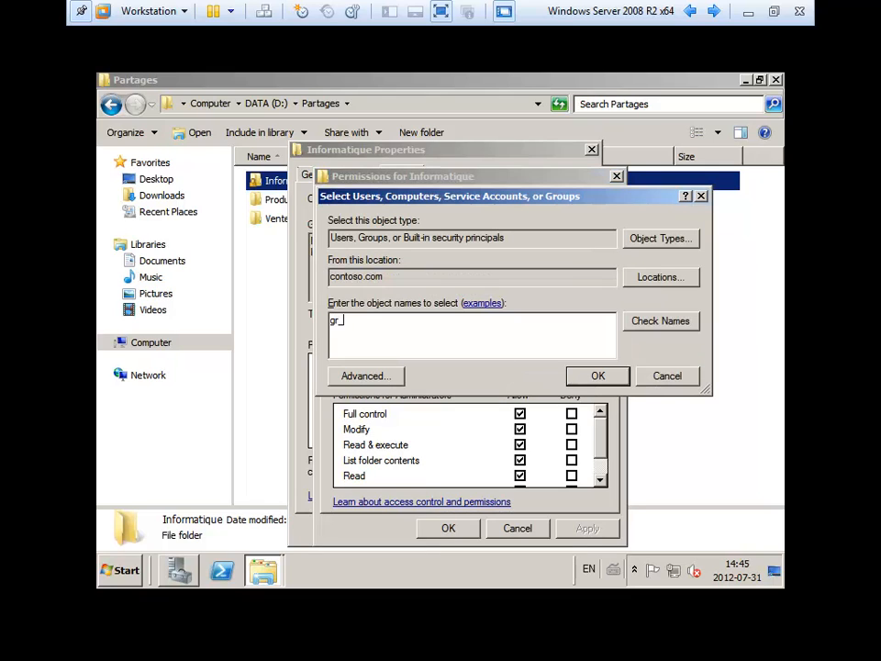
text(_in)
click(654, 322)
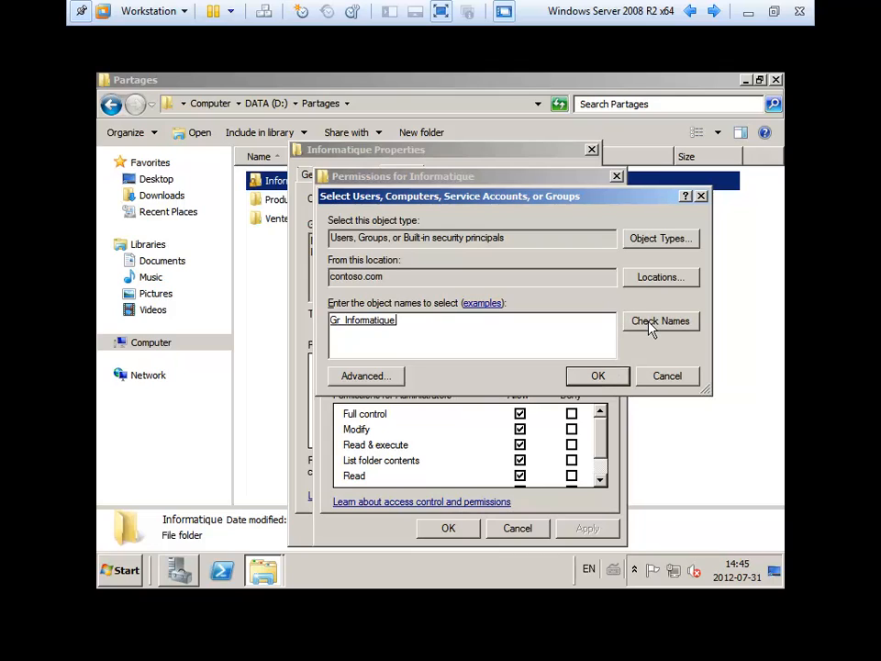
click(592, 376)
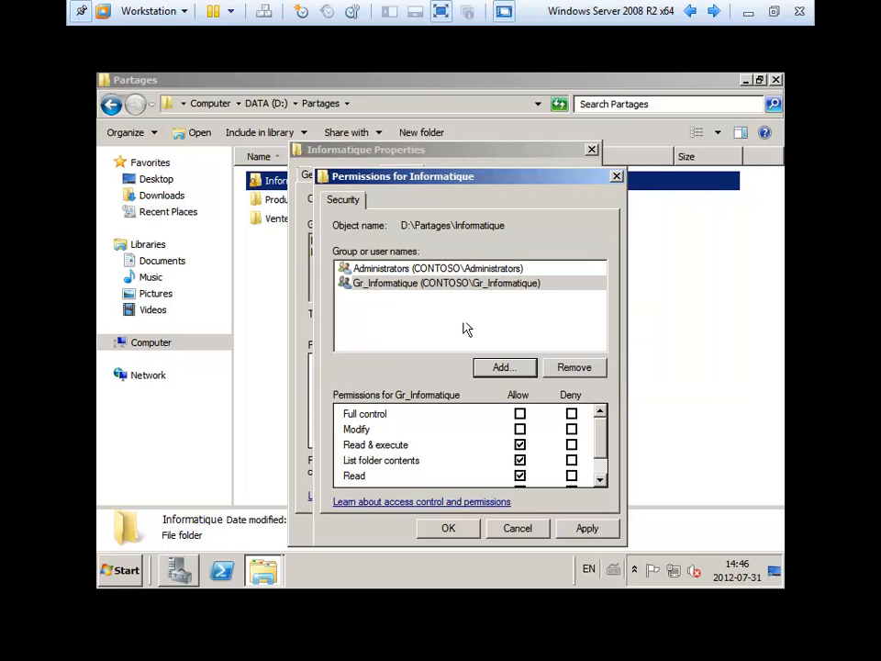
click(439, 286)
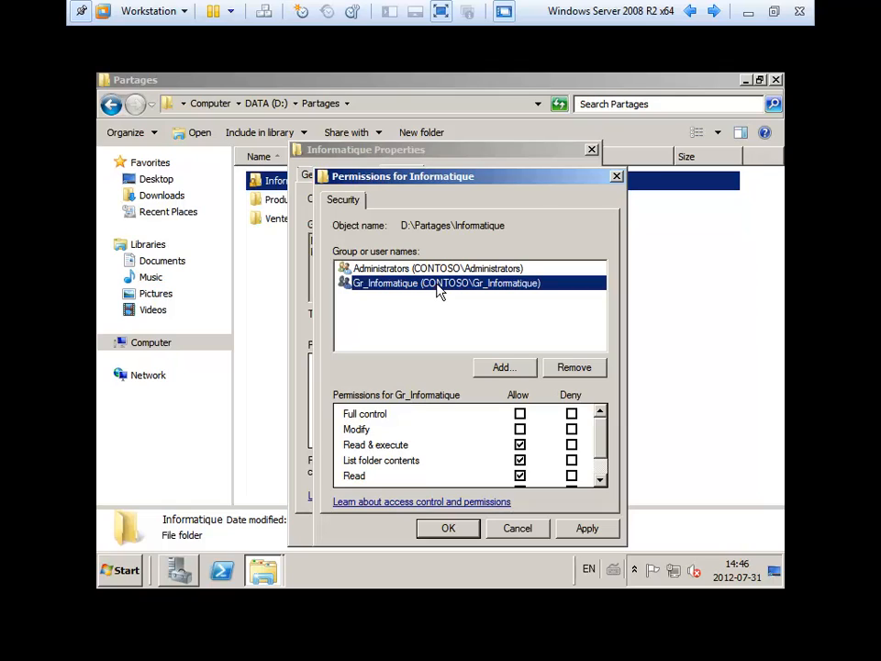
click(520, 414)
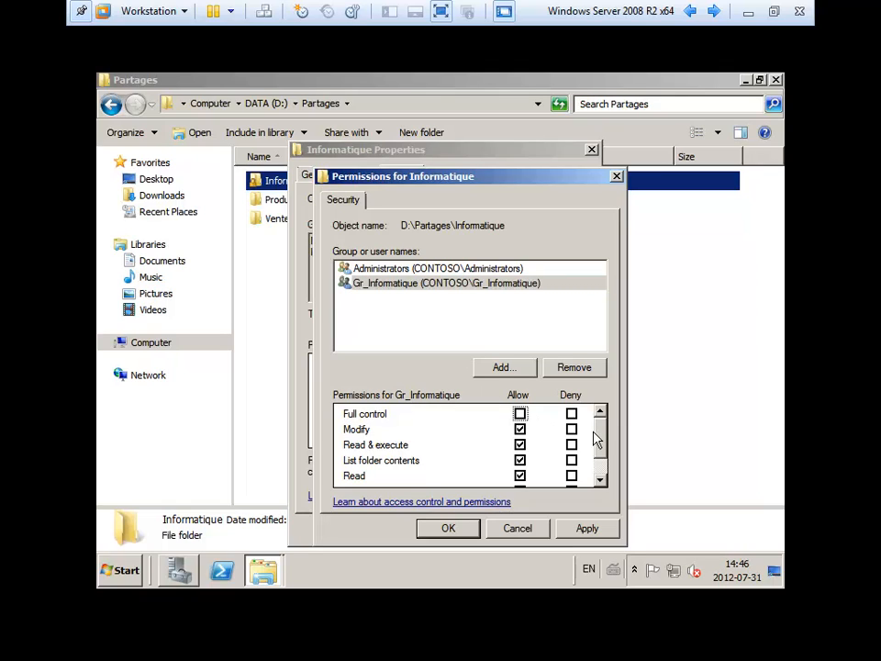
drag(597, 440, 608, 466)
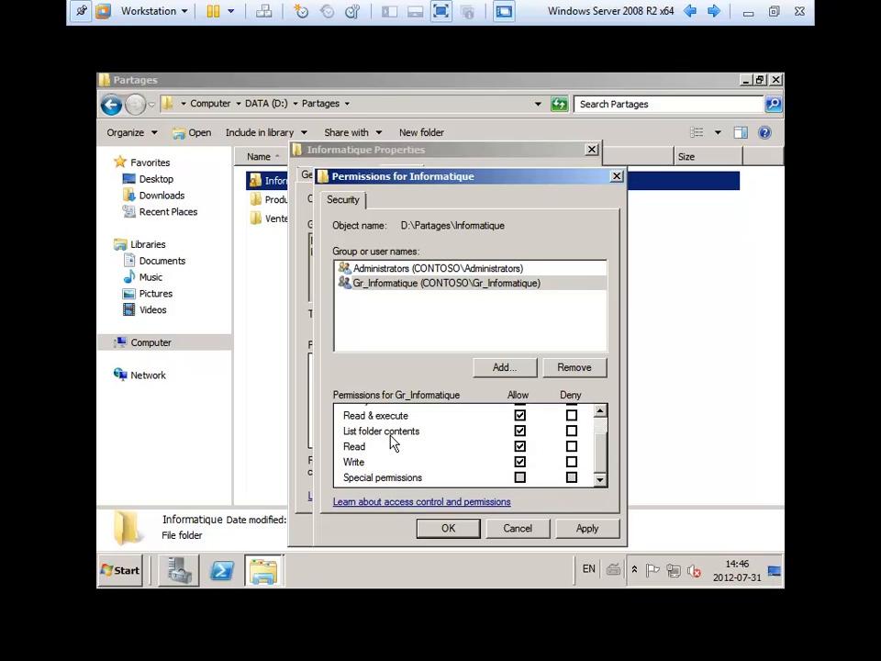
drag(601, 472, 604, 451)
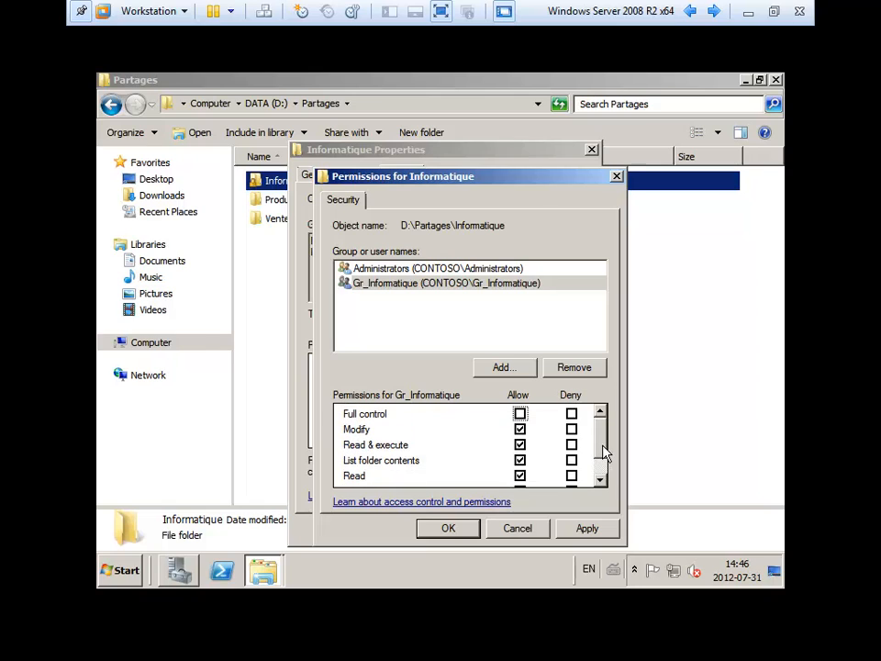
click(580, 529)
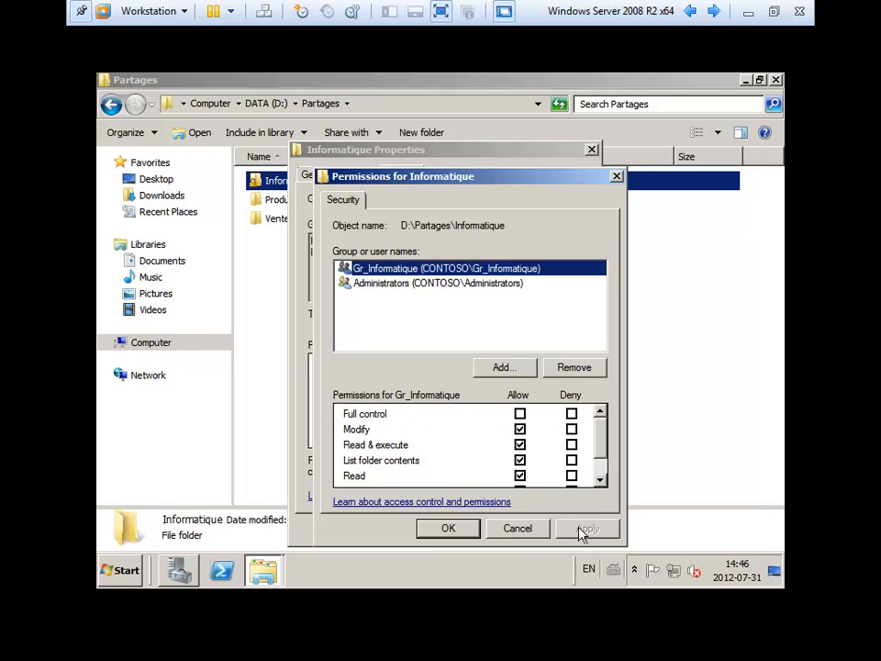
click(446, 527)
click(423, 527)
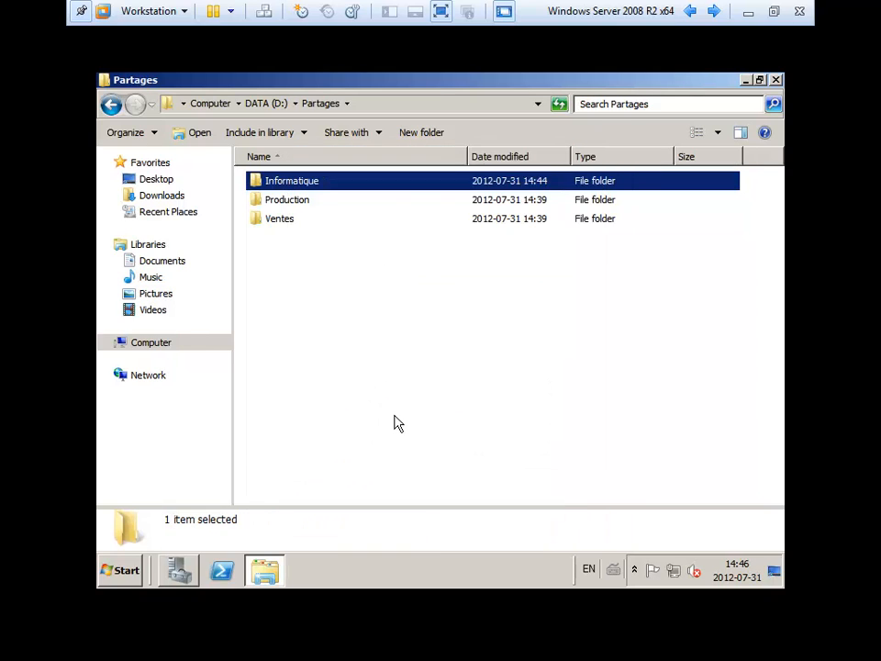
- Open the Informatique folder and select its Administration subfolder
click(269, 183)
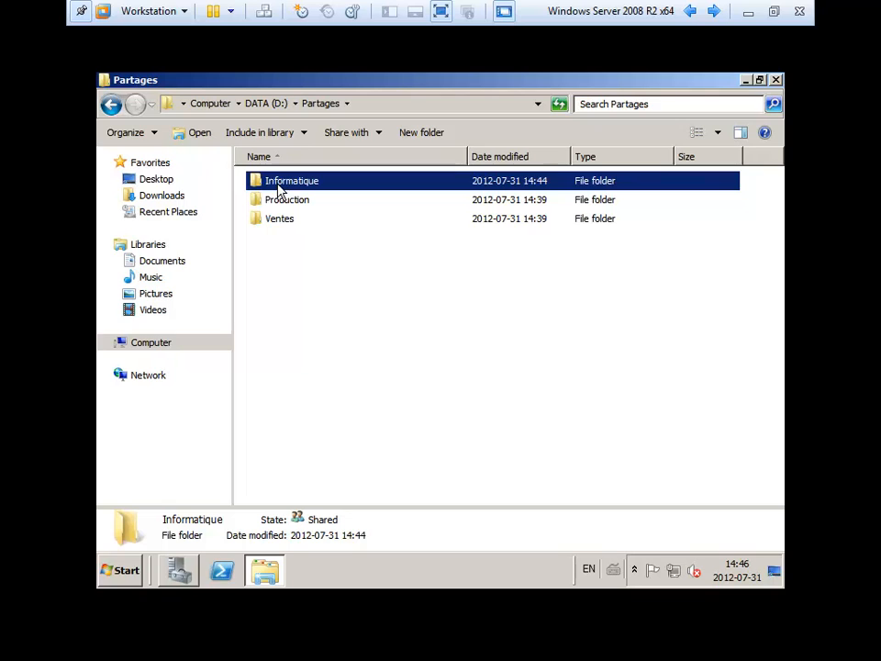
double_click(280, 188)
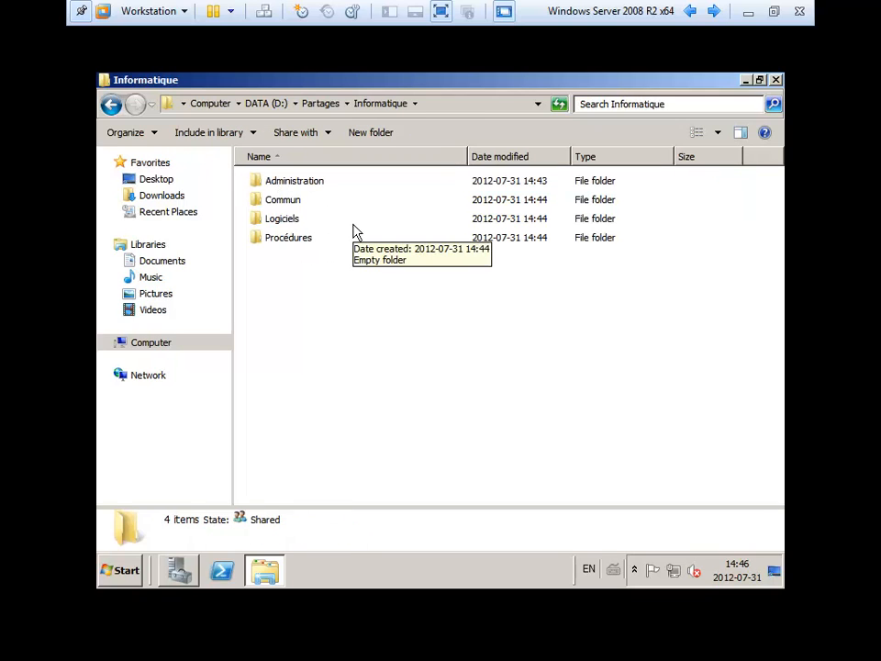
click(277, 182)
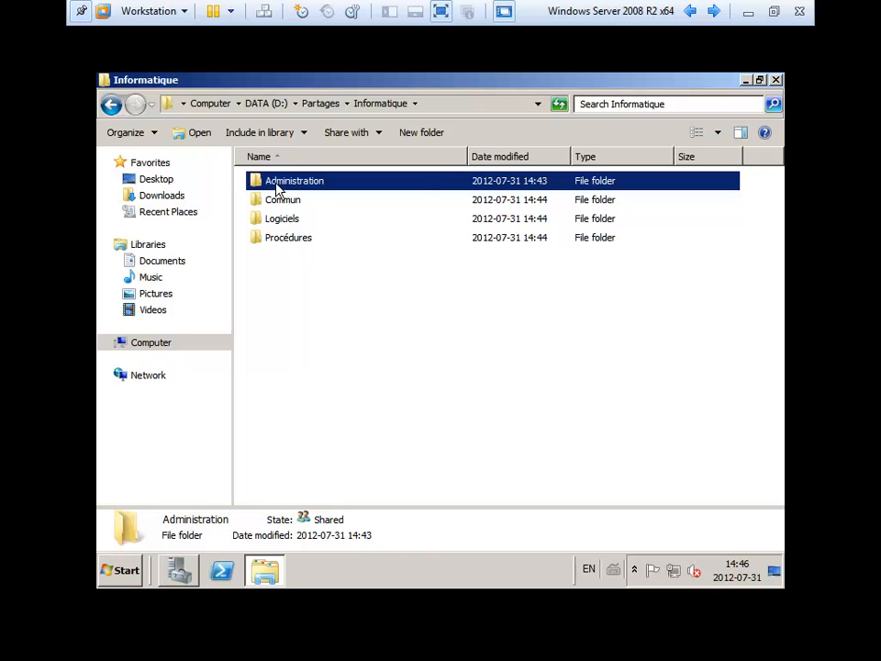
- Disable inheritance on Administration, keeping the existing entries as explicit permissions
right_click(276, 184)
click(379, 400)
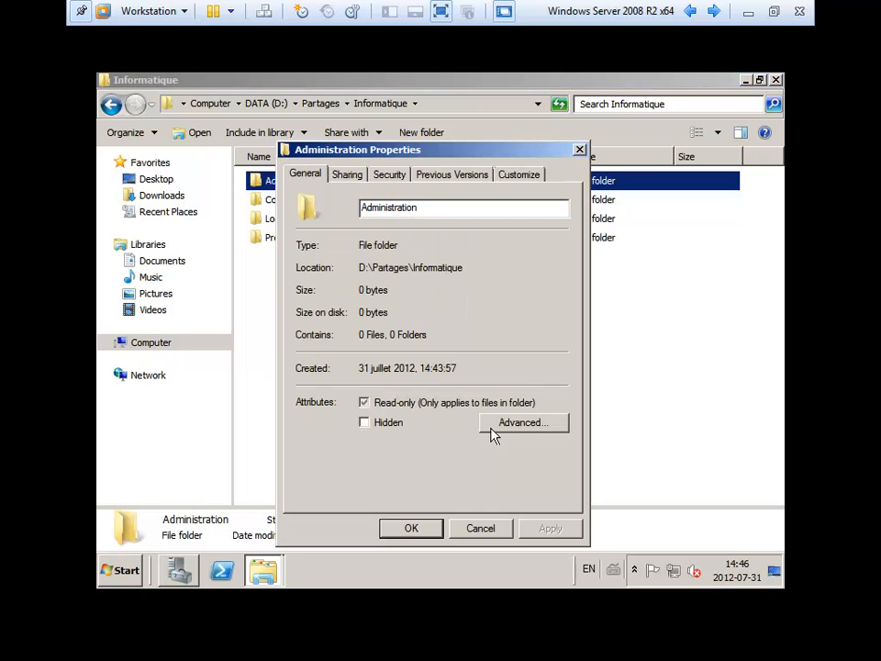
click(385, 174)
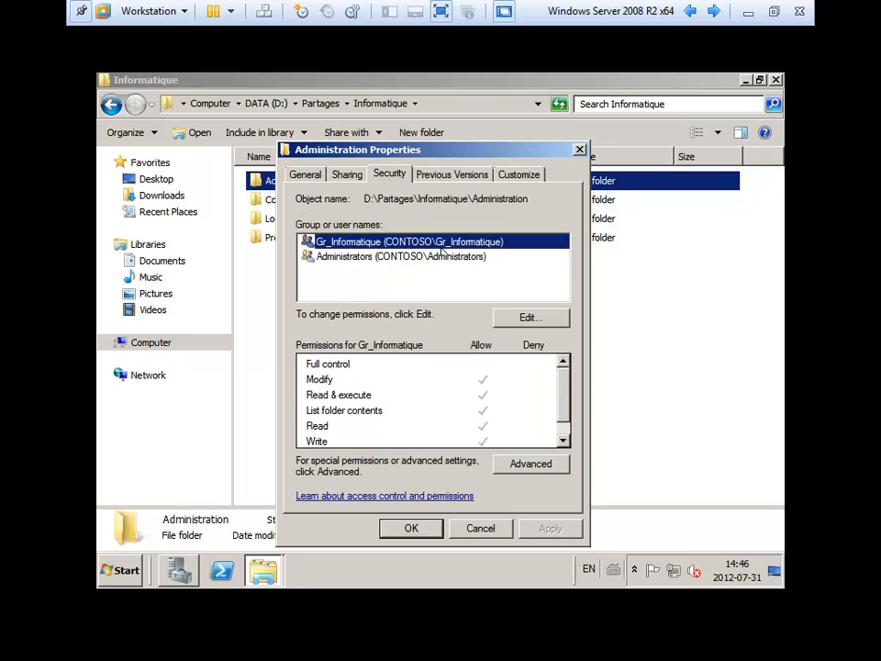
click(531, 464)
click(348, 438)
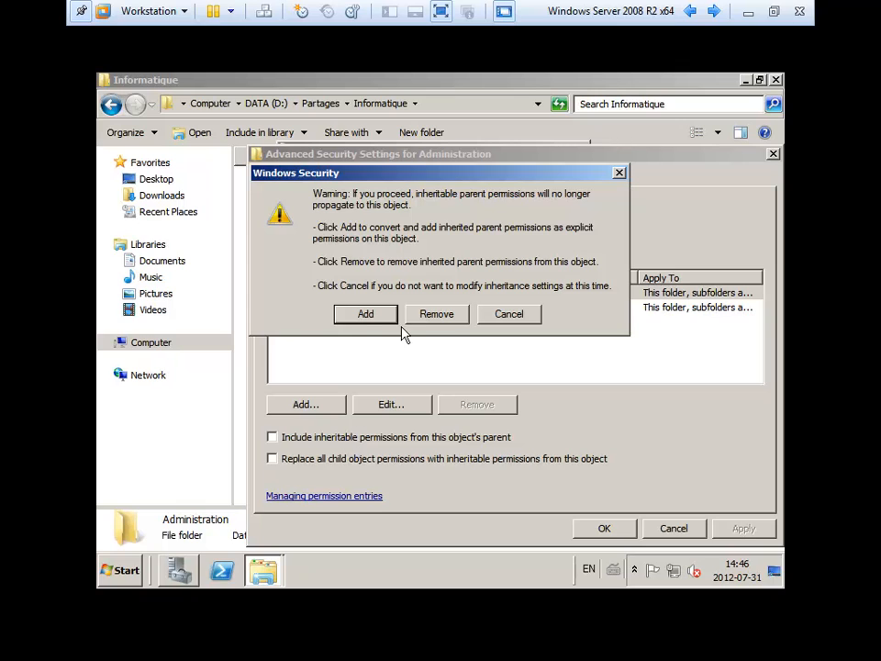
click(379, 319)
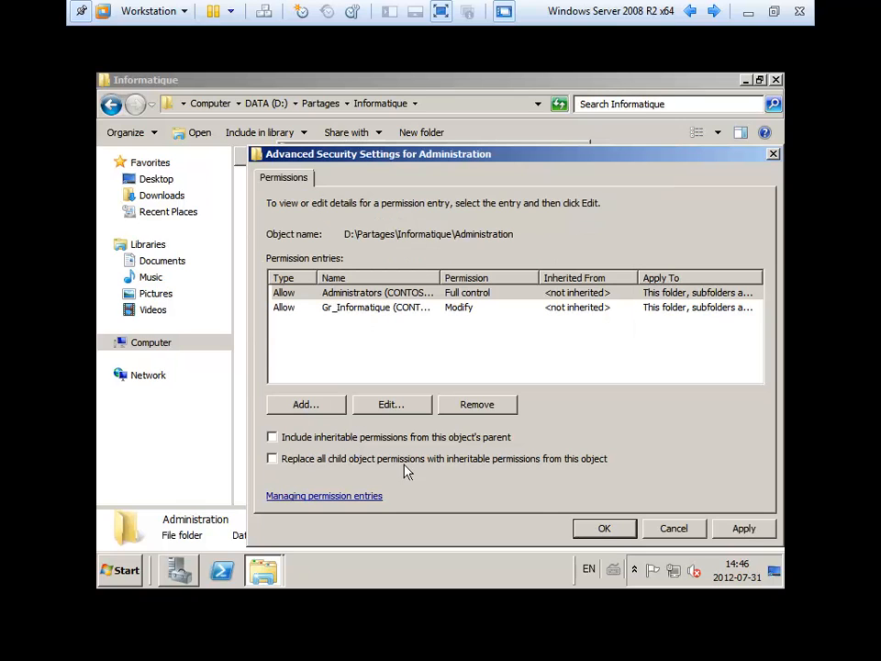
click(604, 529)
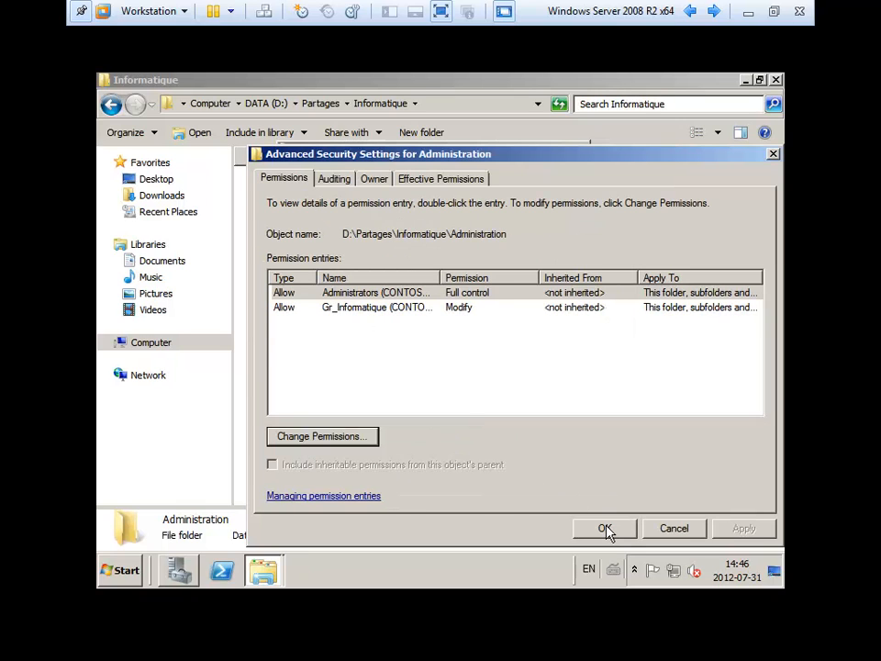
click(605, 528)
- Remove Gr_Informatique from the Administration folder's permissions
click(351, 243)
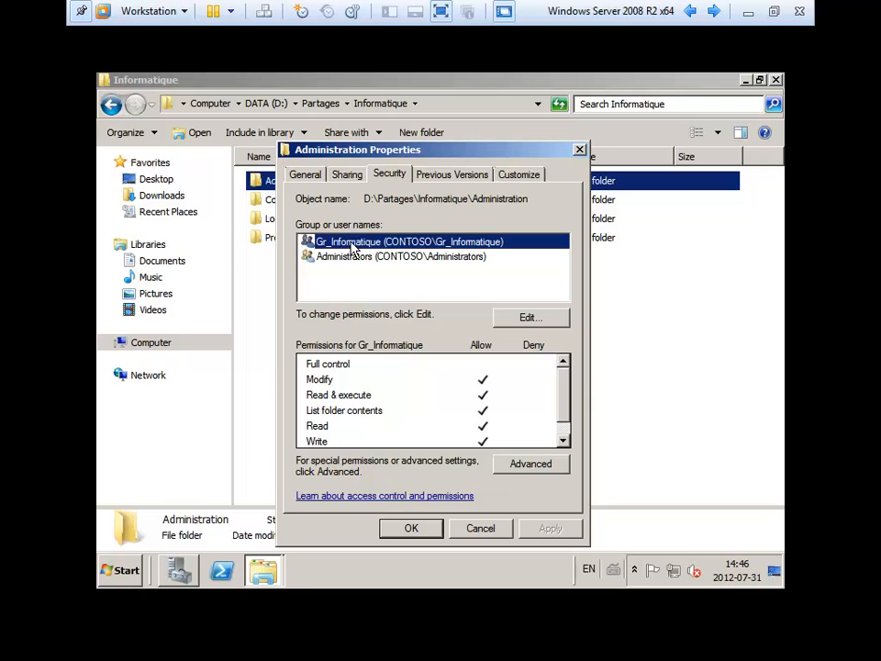
click(526, 316)
click(557, 371)
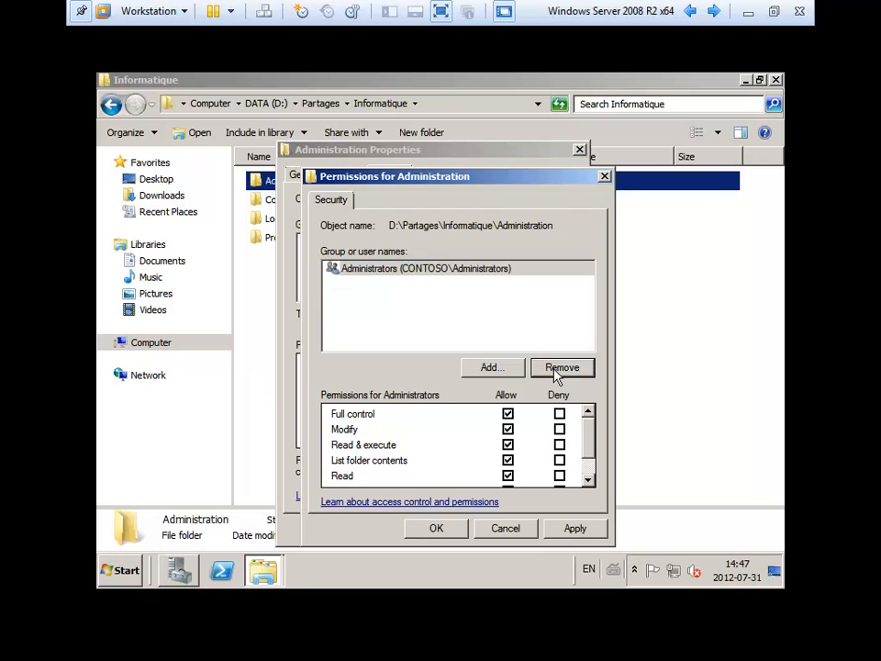
- Add Gr_Ti_Directeurs with Modify, not Full control, and apply the permissions
click(510, 370)
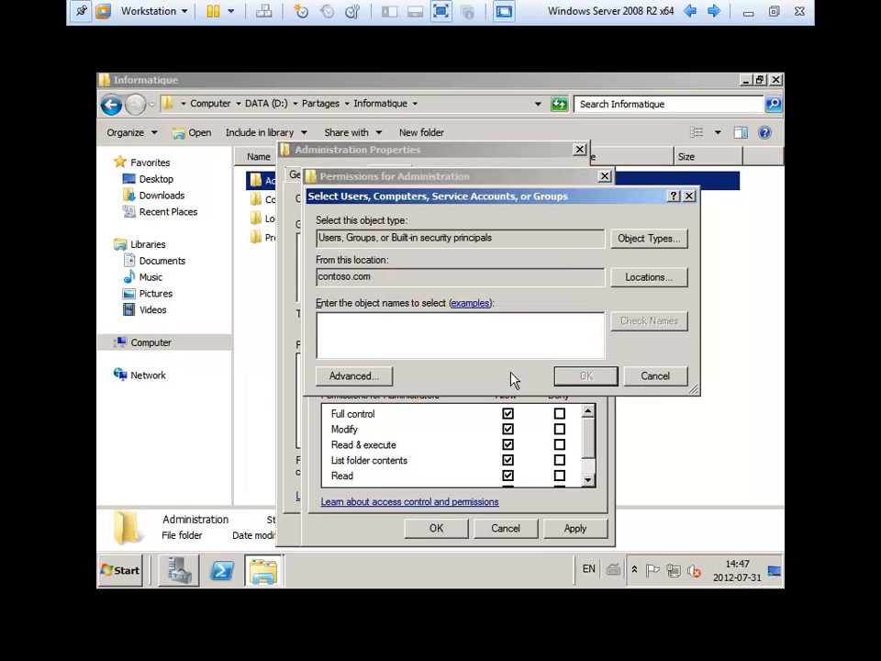
text(gr_ti_a)
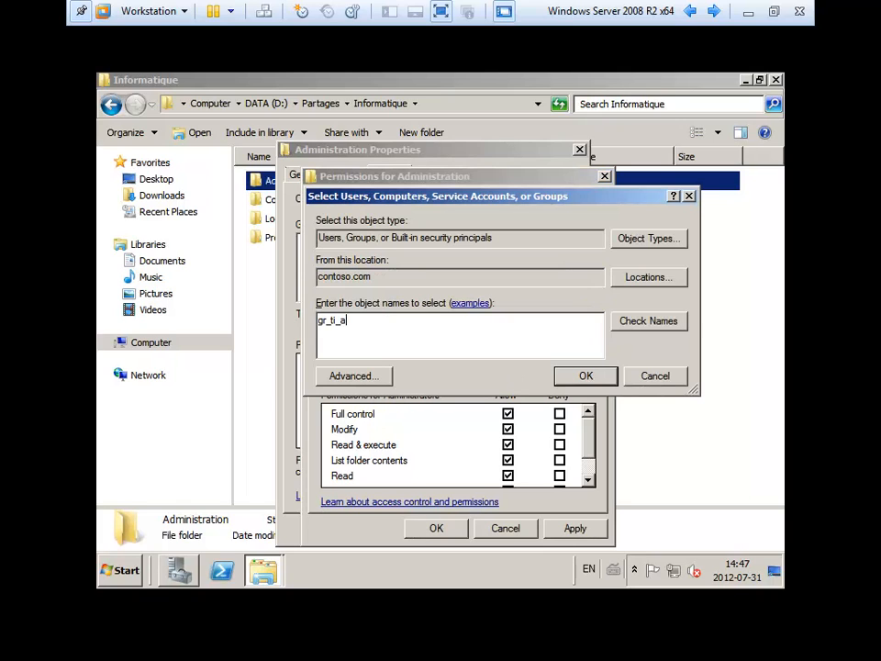
click(578, 374)
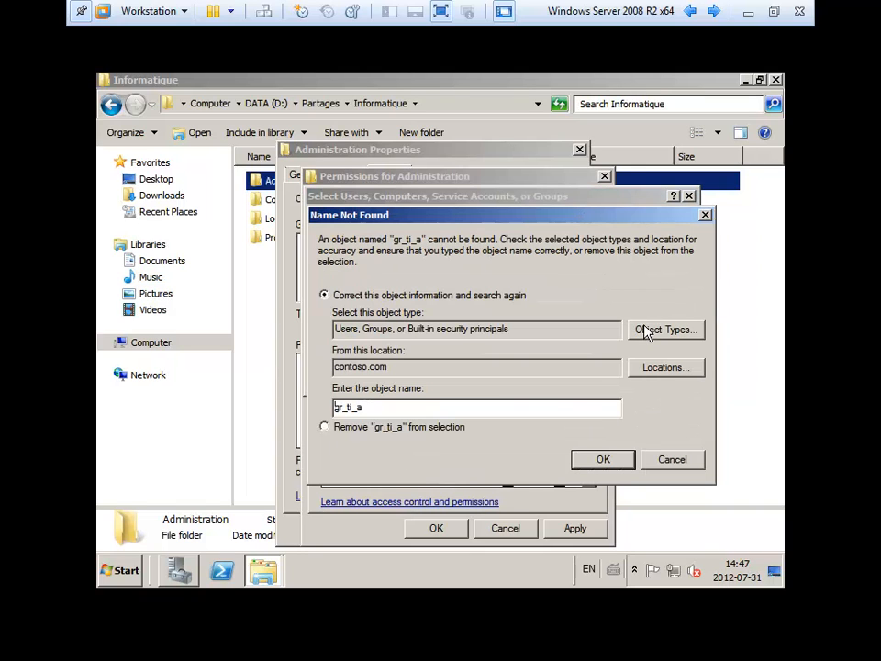
key(Escape)
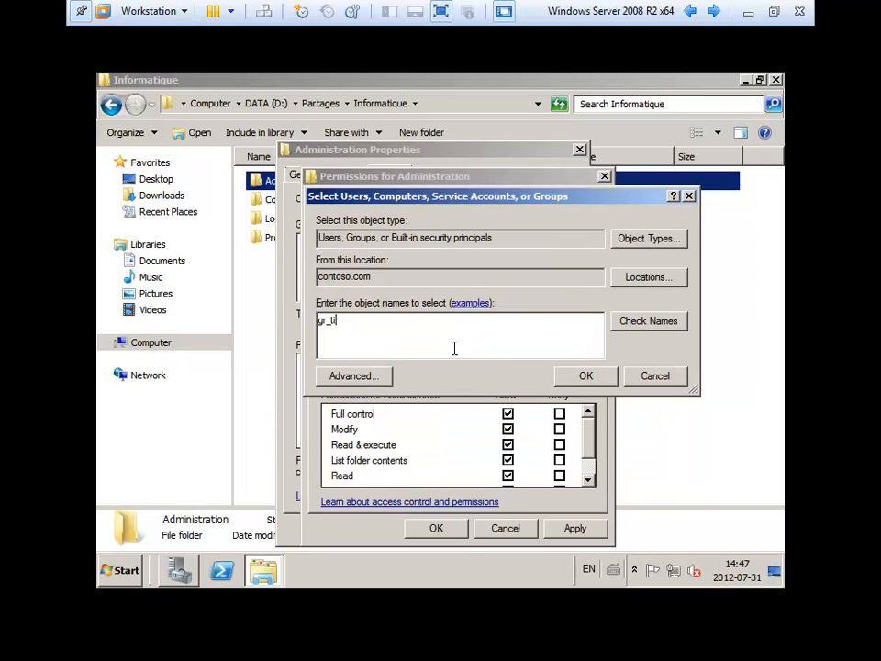
key(Return)
double_click(389, 319)
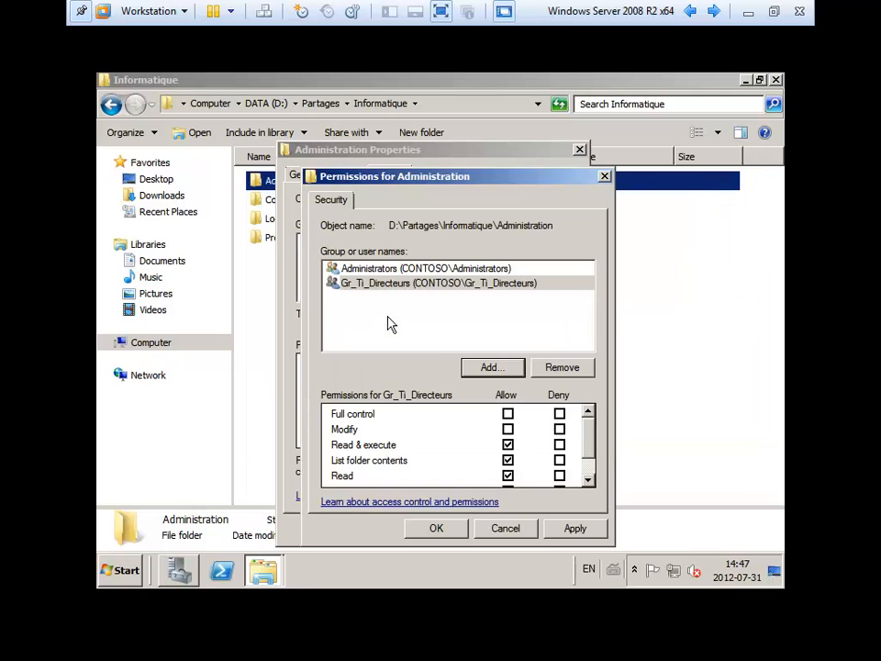
click(509, 415)
click(510, 415)
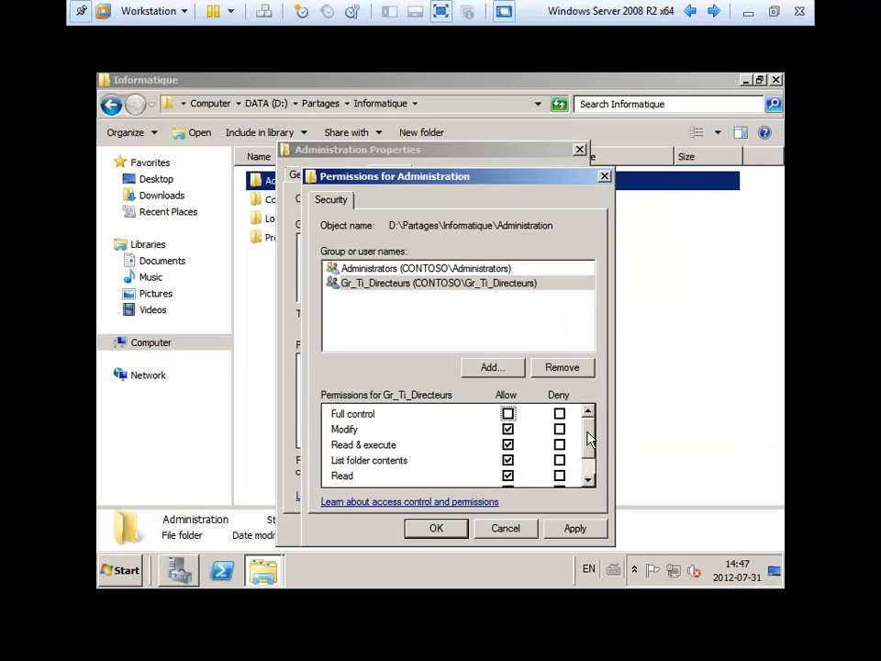
click(352, 270)
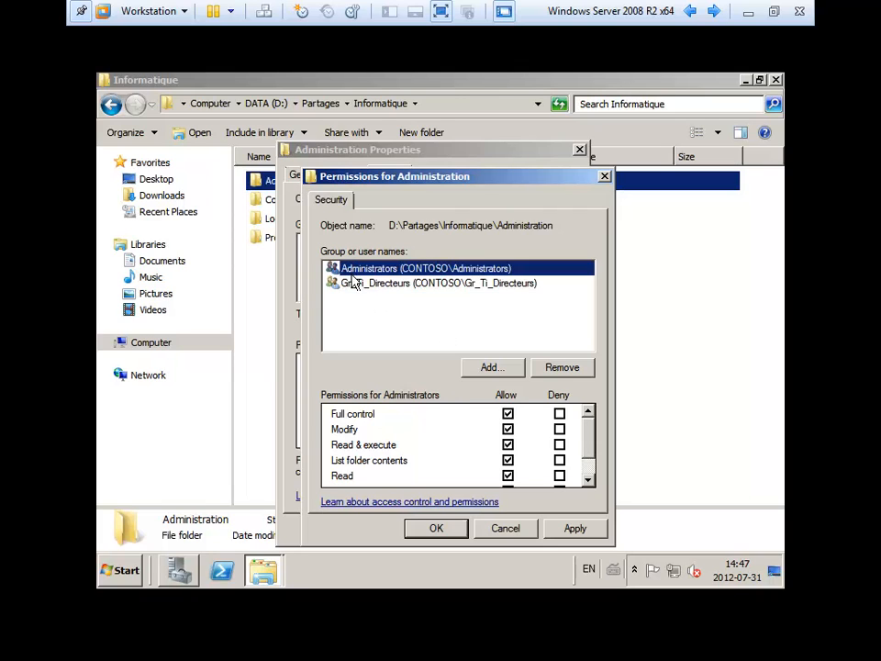
click(353, 283)
drag(586, 443, 582, 413)
click(572, 528)
click(433, 530)
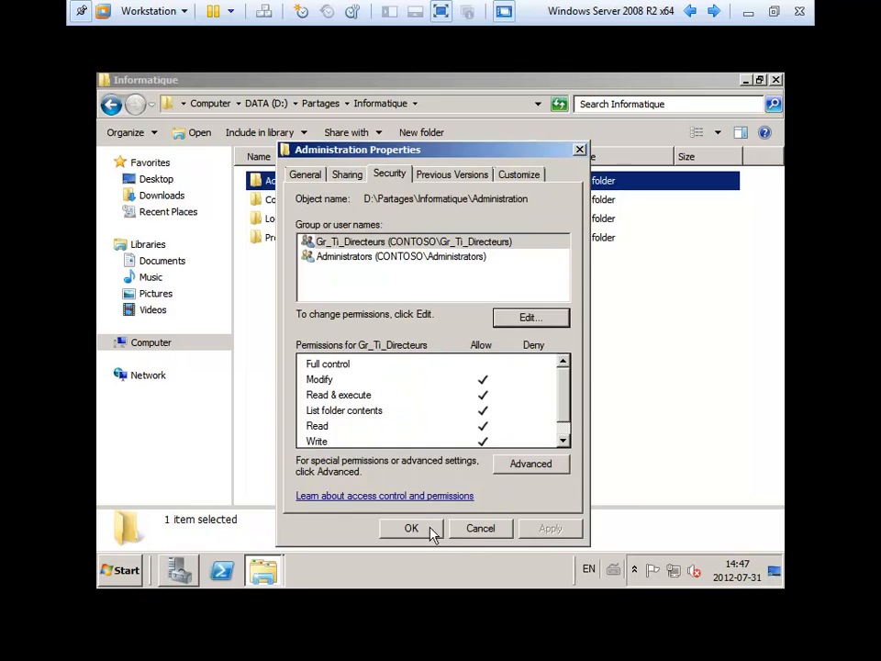
- Create a New Text Document with its default name inside the Administration folder
click(415, 528)
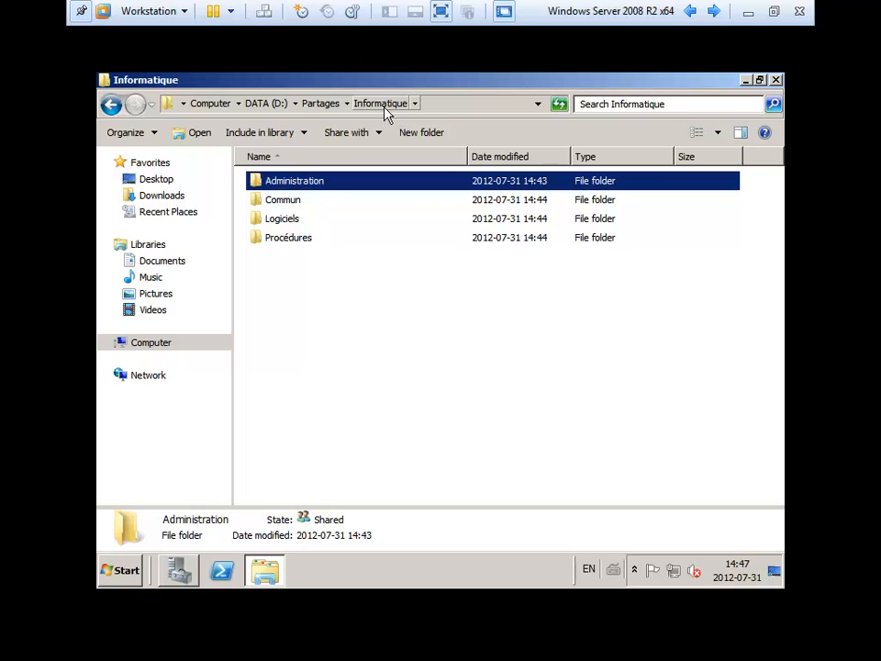
double_click(294, 188)
right_click(295, 222)
mouse_move(405, 402)
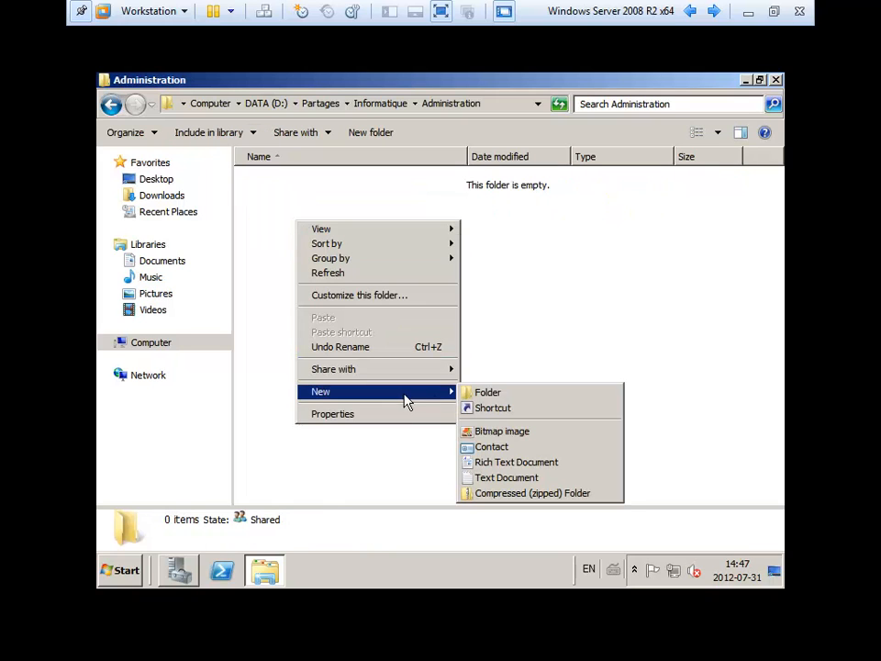
click(512, 477)
click(486, 398)
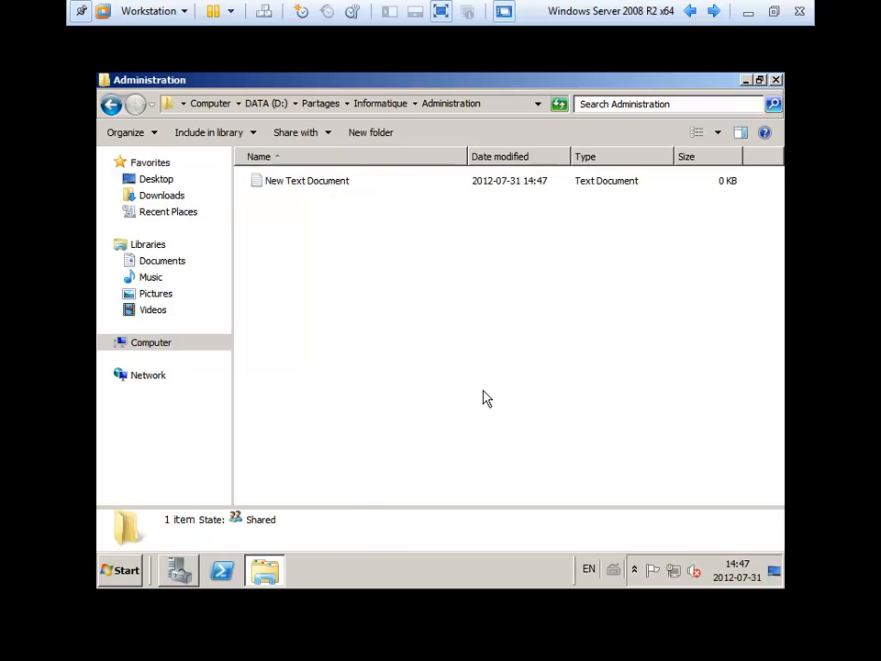
- Confirm the new document inherits Gr_Ti_Directeurs permissions, then return to the Informatique folder
right_click(290, 181)
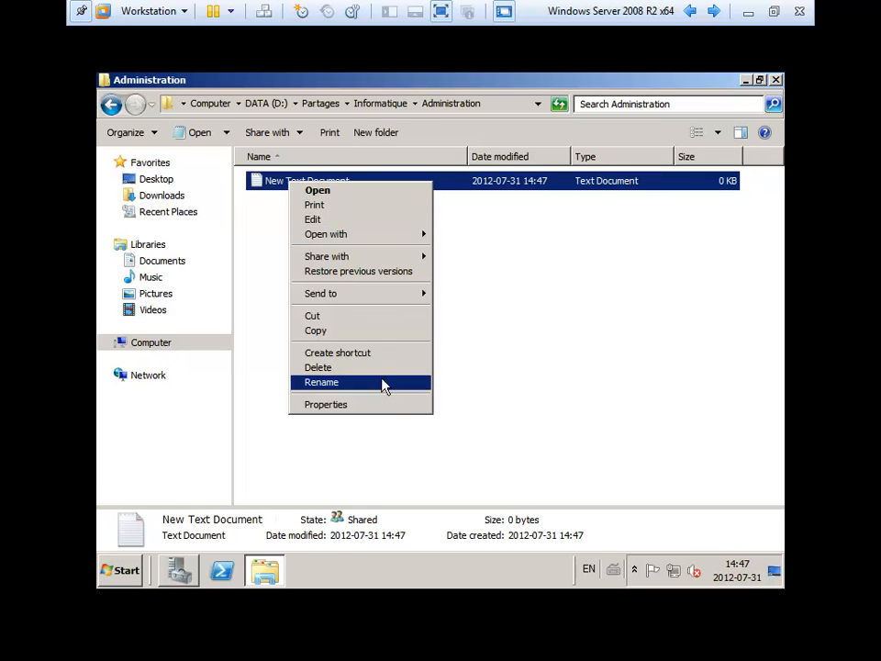
click(385, 403)
click(361, 149)
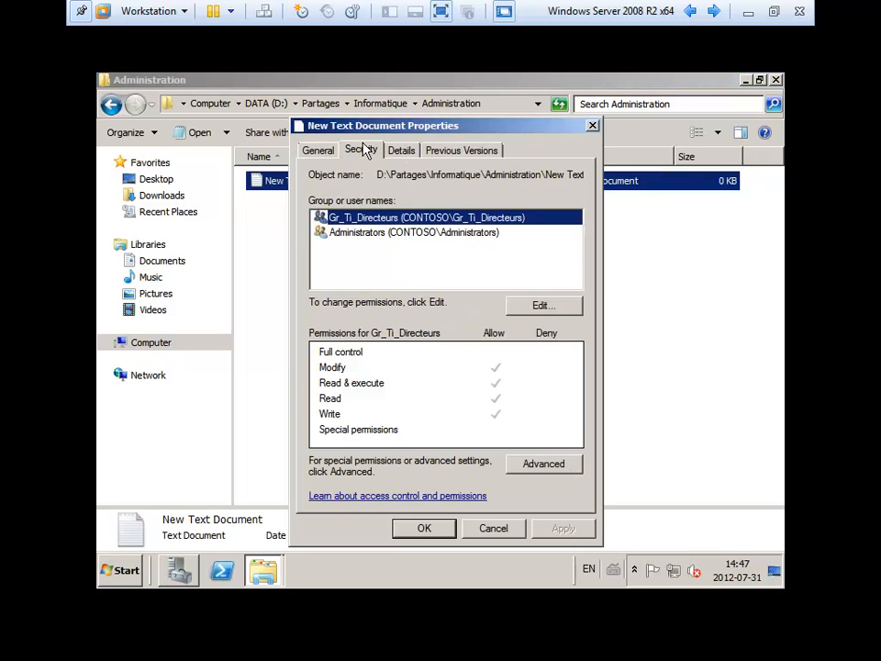
click(372, 235)
click(367, 220)
click(424, 528)
click(368, 106)
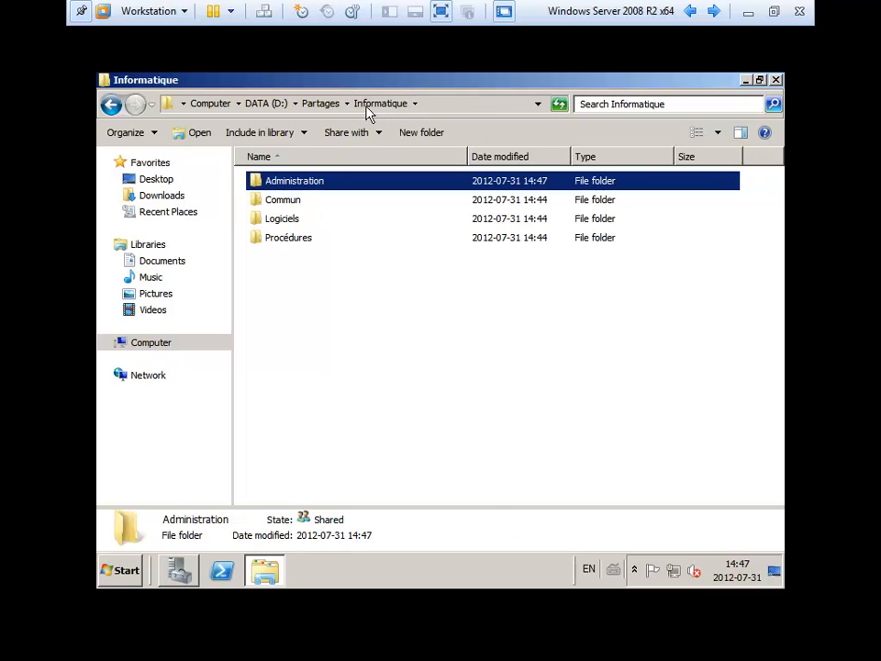
click(291, 221)
click(298, 239)
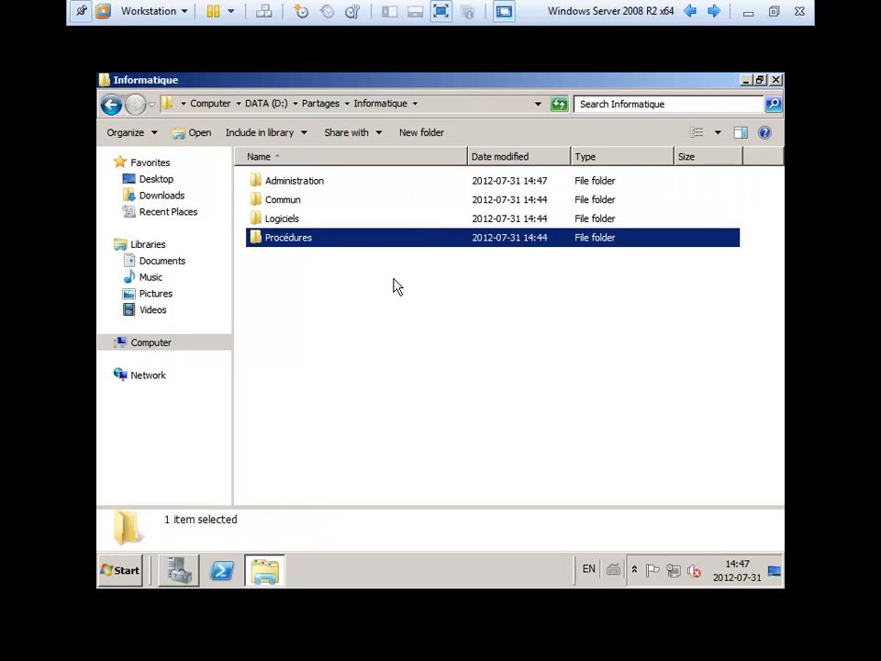
click(281, 201)
right_click(281, 201)
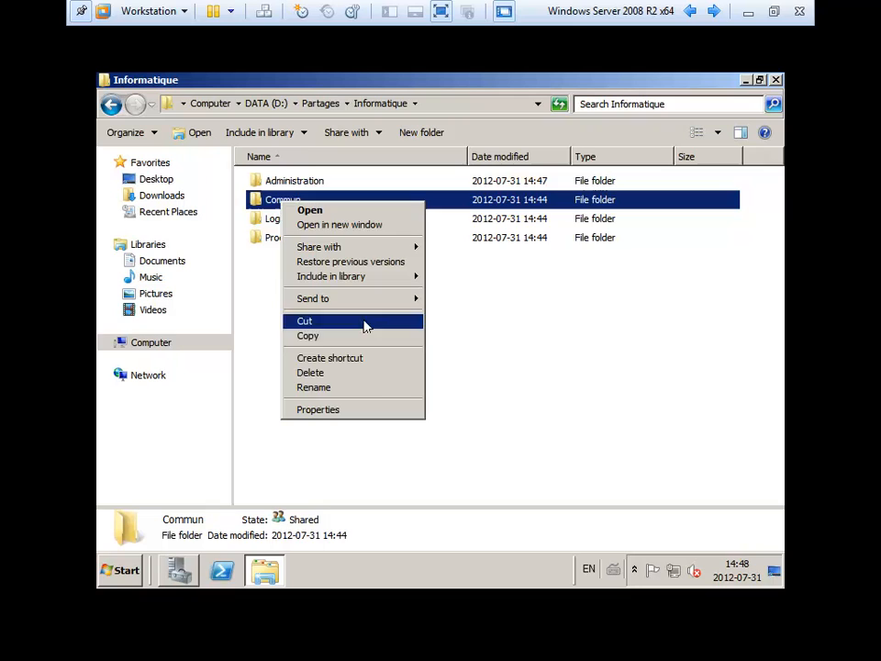
click(371, 413)
click(399, 174)
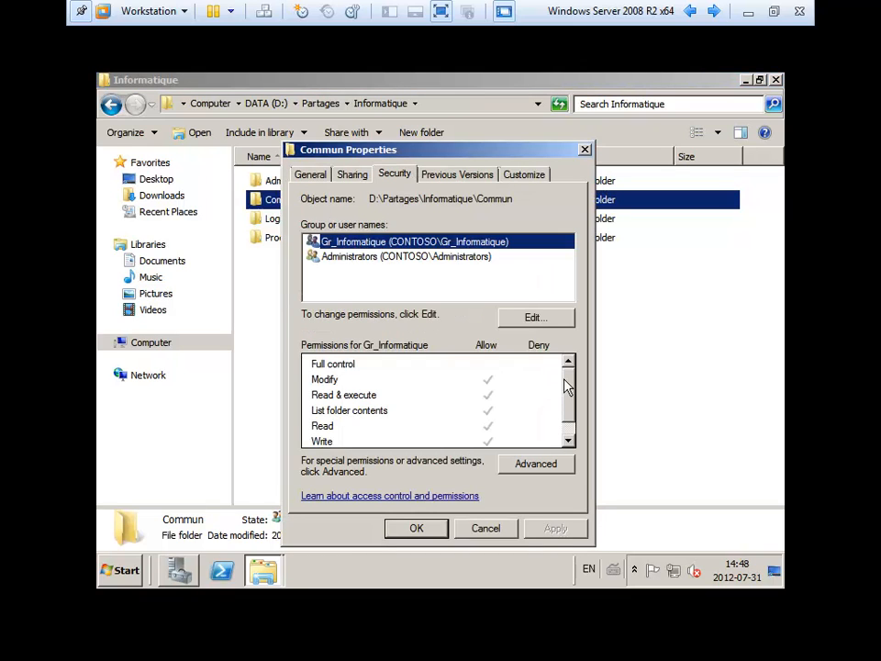
mouse_move(569, 390)
mouse_down()
mouse_move(568, 420)
mouse_move(561, 370)
mouse_up()
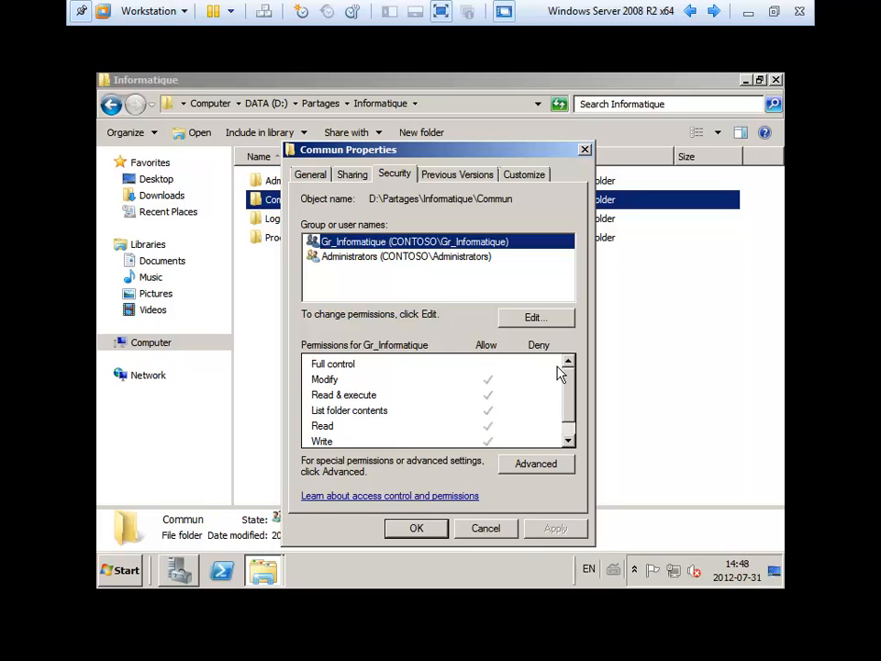
click(486, 528)
click(285, 220)
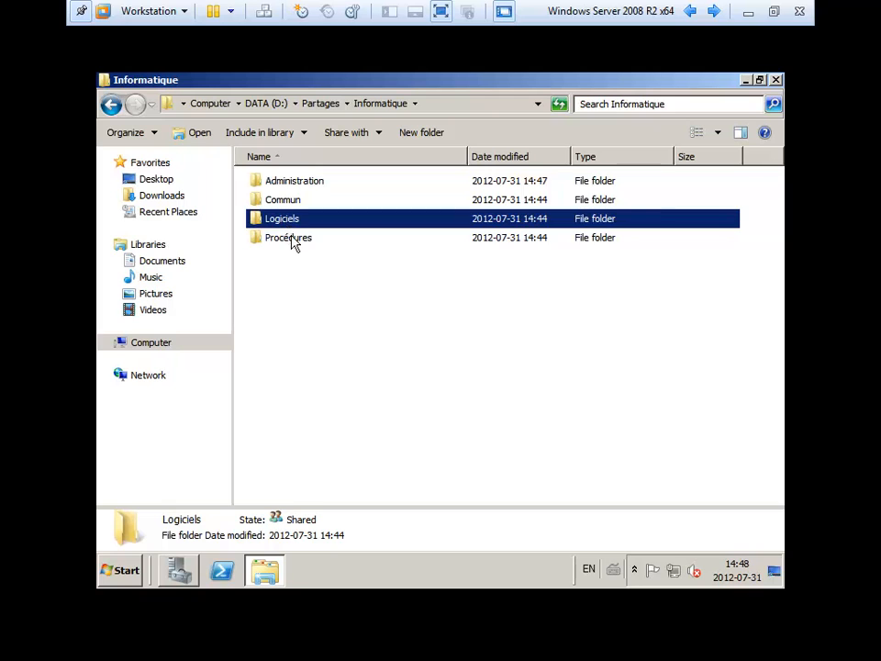
click(295, 242)
click(295, 224)
right_click(293, 222)
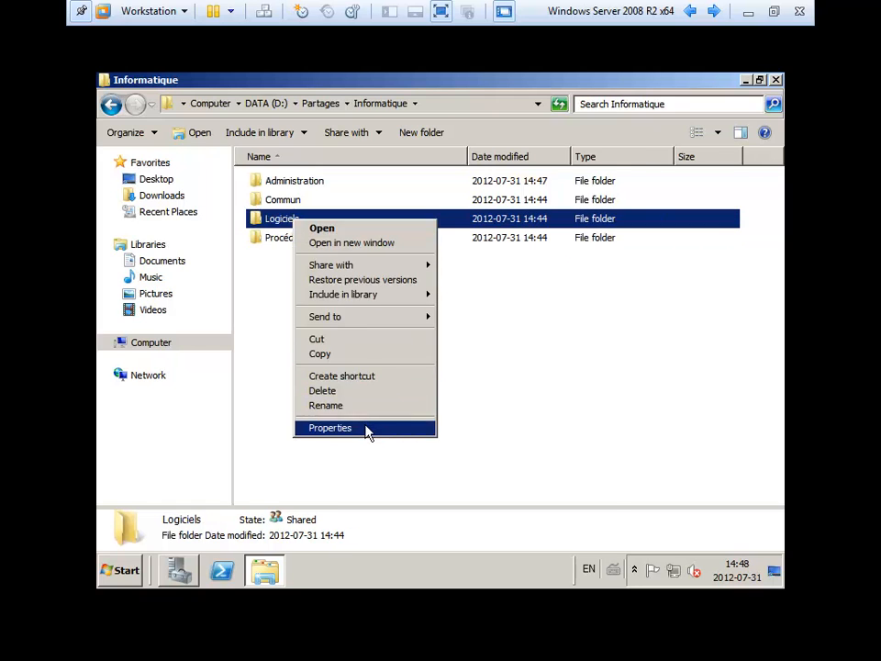
click(368, 428)
click(406, 176)
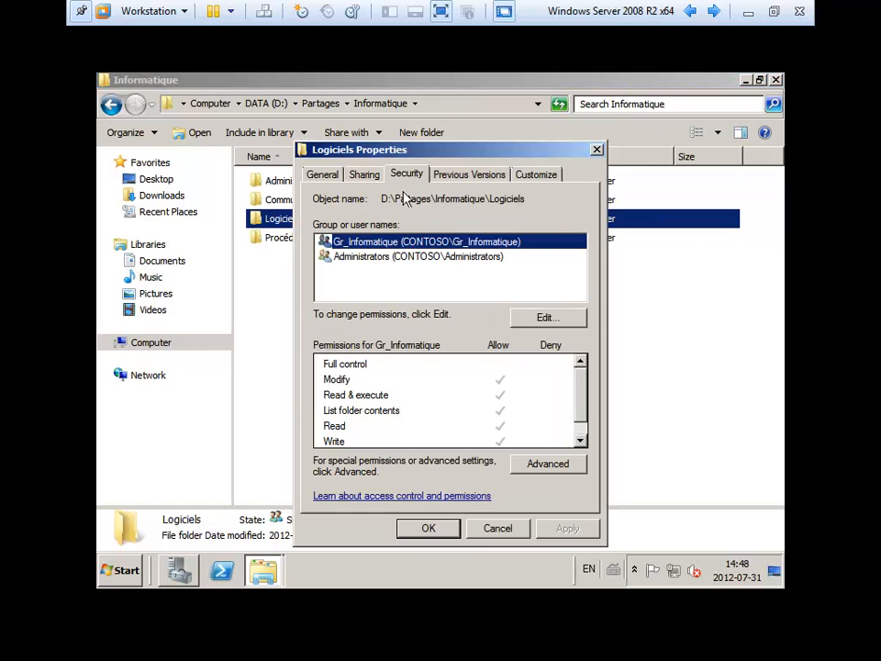
click(374, 259)
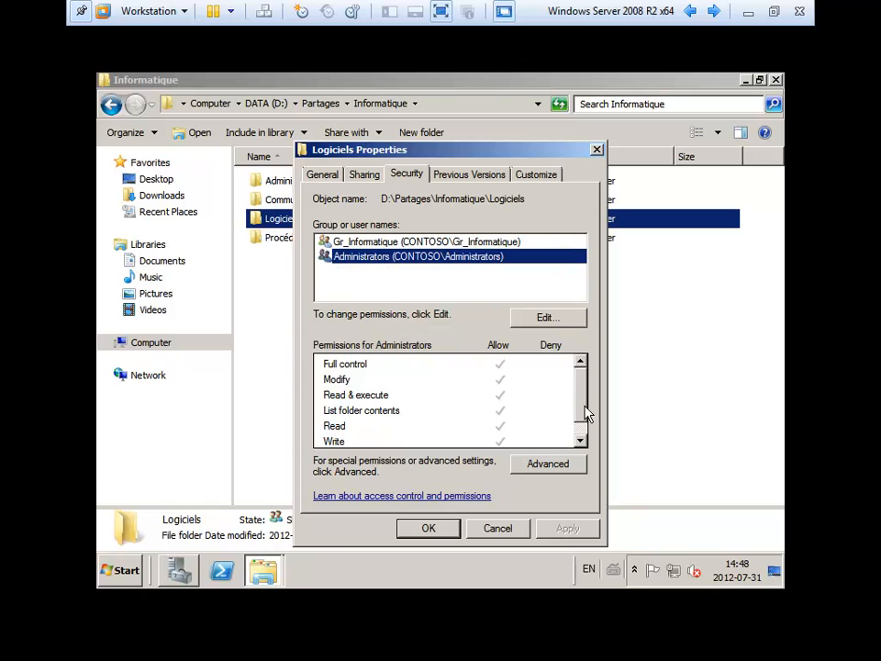
scroll(583, 413, down, 1)
click(433, 531)
click(376, 400)
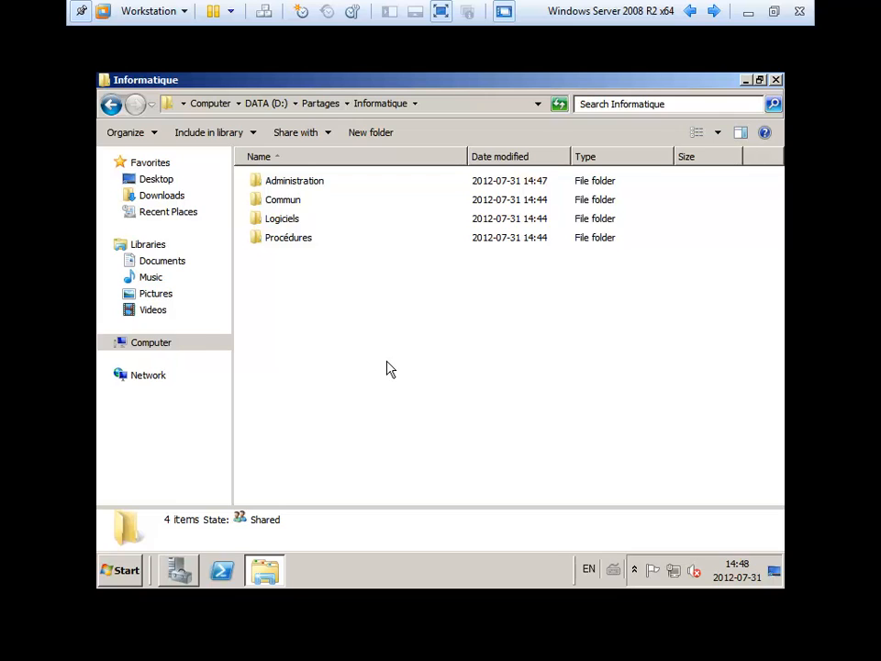
- Browse to \\server, then into the Partages share and its Informatique folder
click(442, 105)
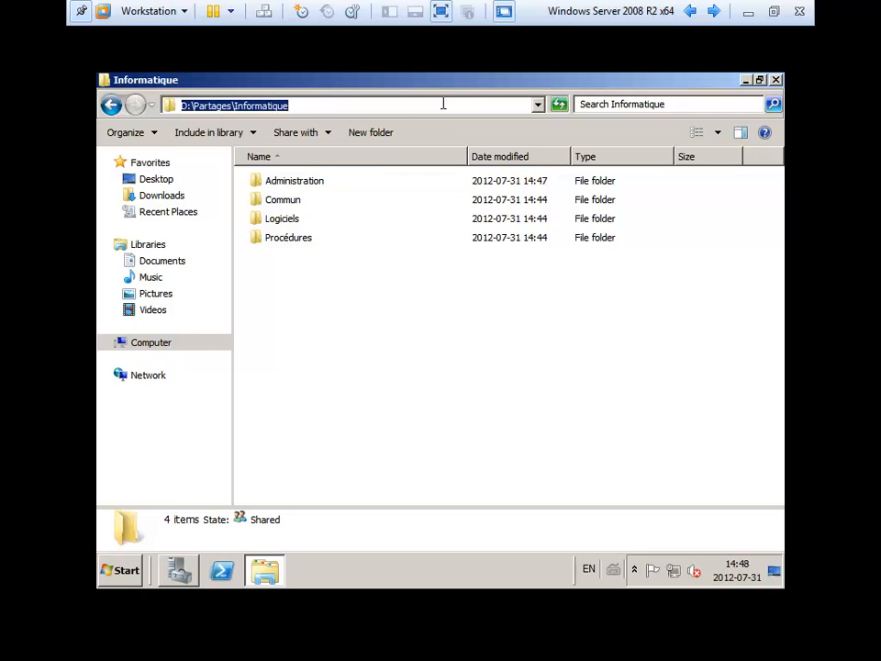
text(\\)
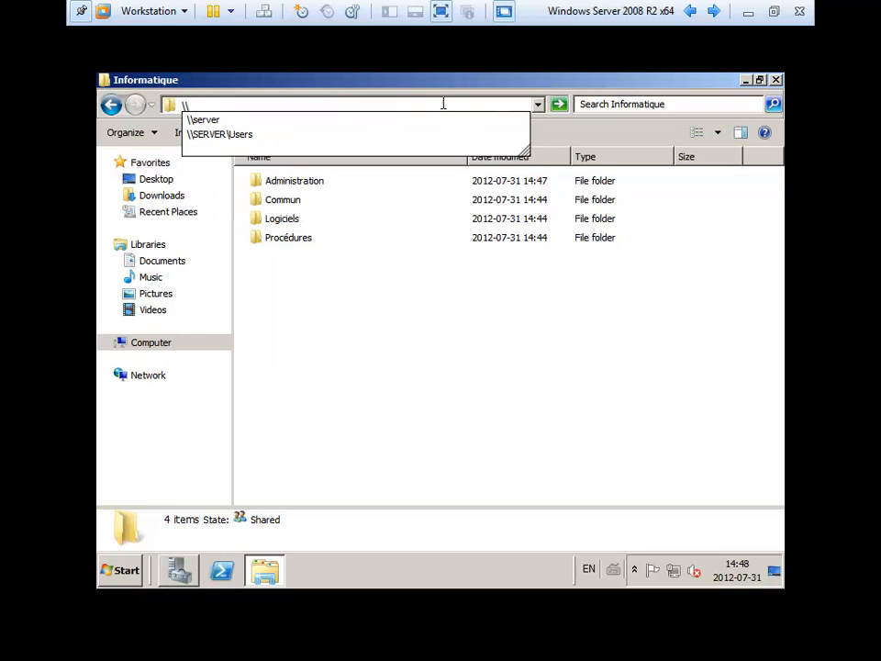
text(server)
key(Return)
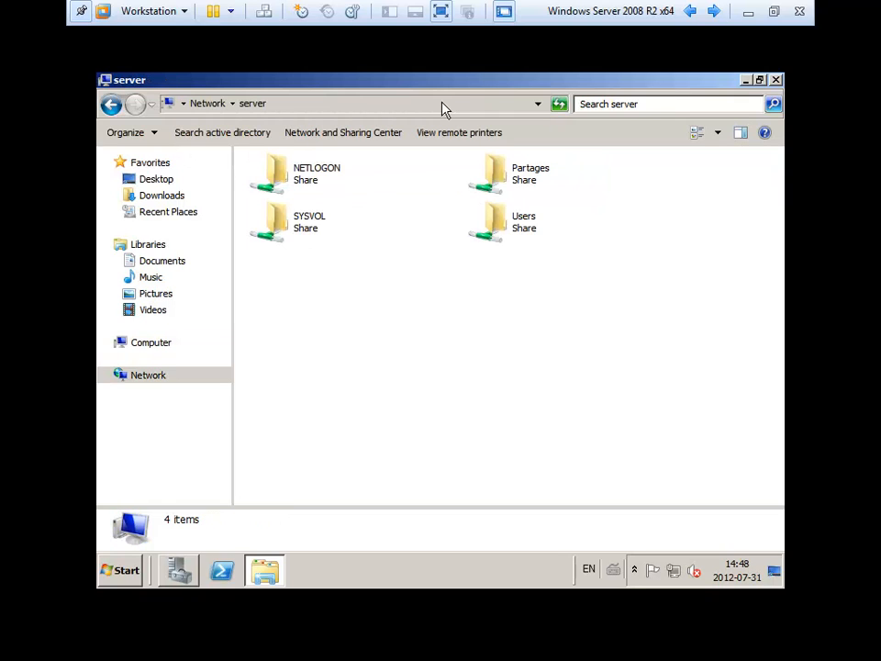
double_click(517, 177)
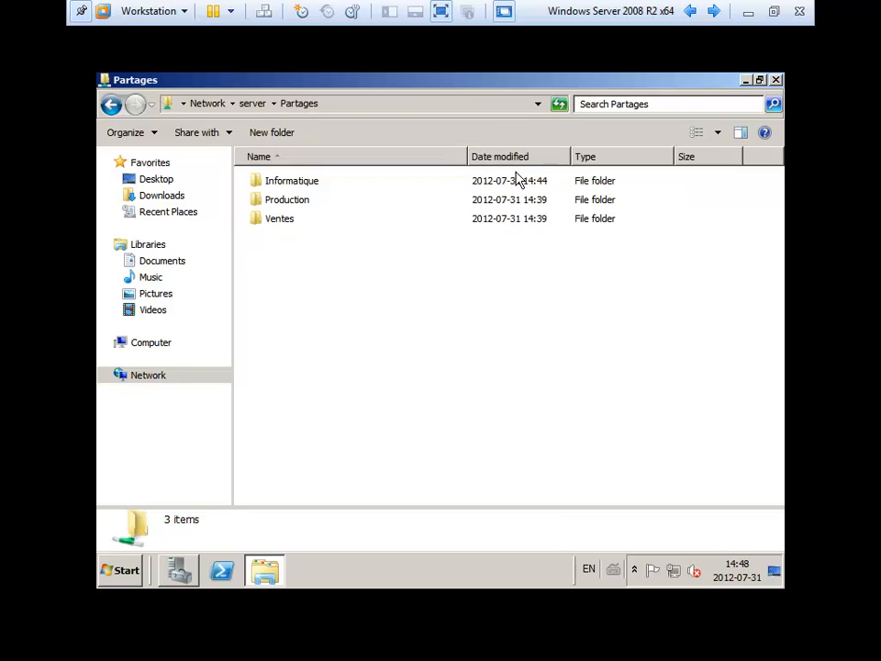
double_click(301, 187)
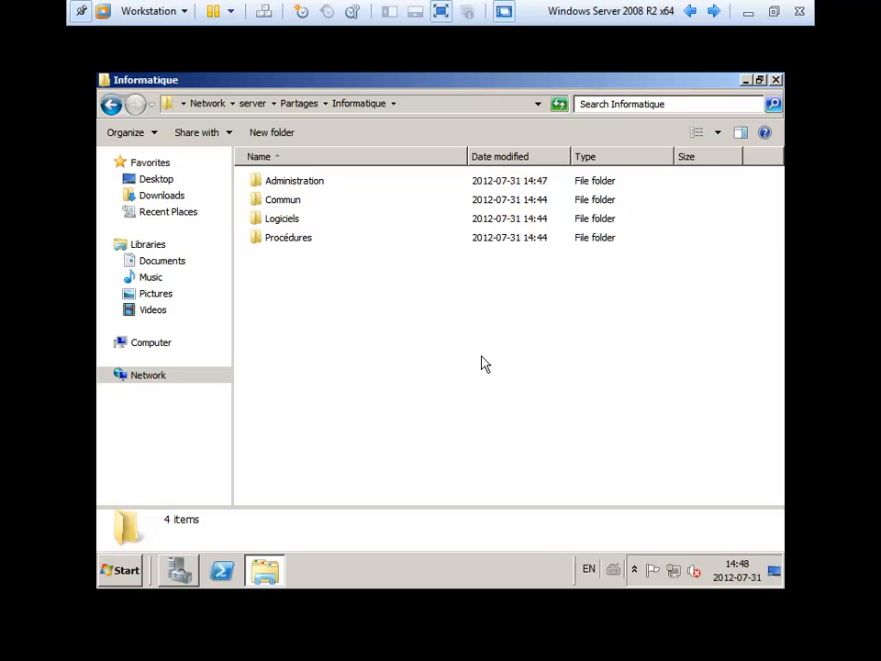
- Copy the folder's network path \\server\Partages\Informatique from the address bar
click(330, 490)
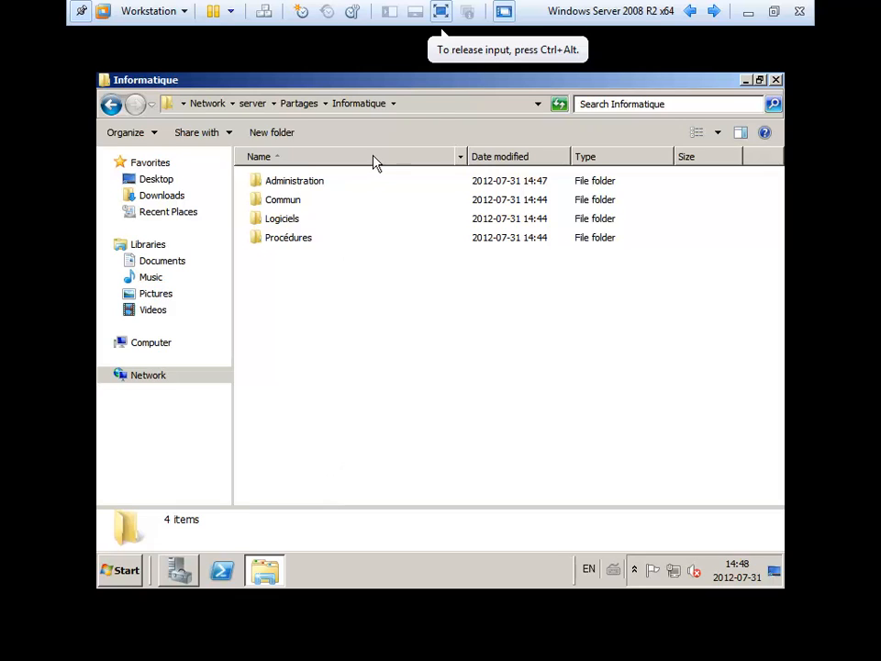
click(430, 106)
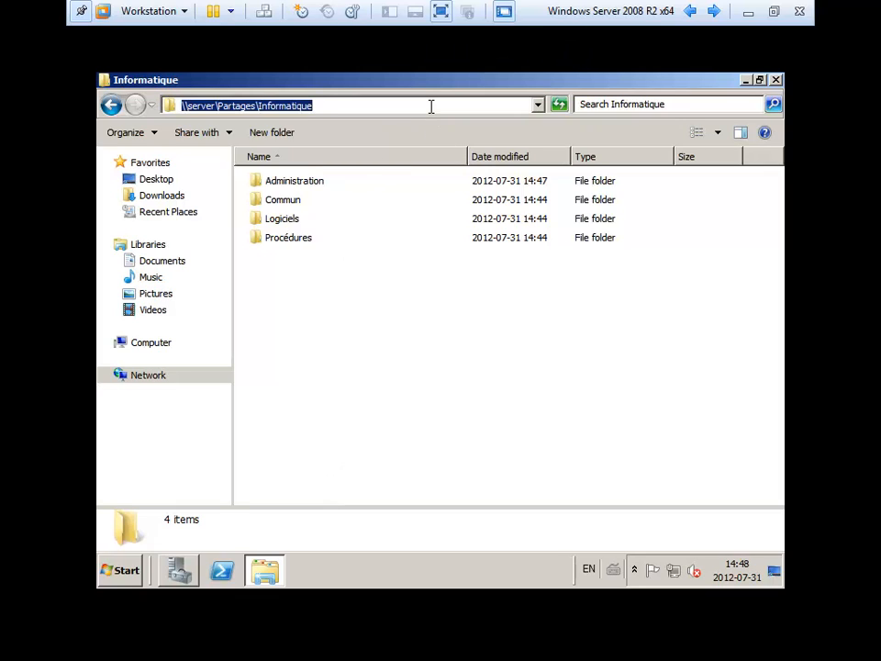
right_click(266, 106)
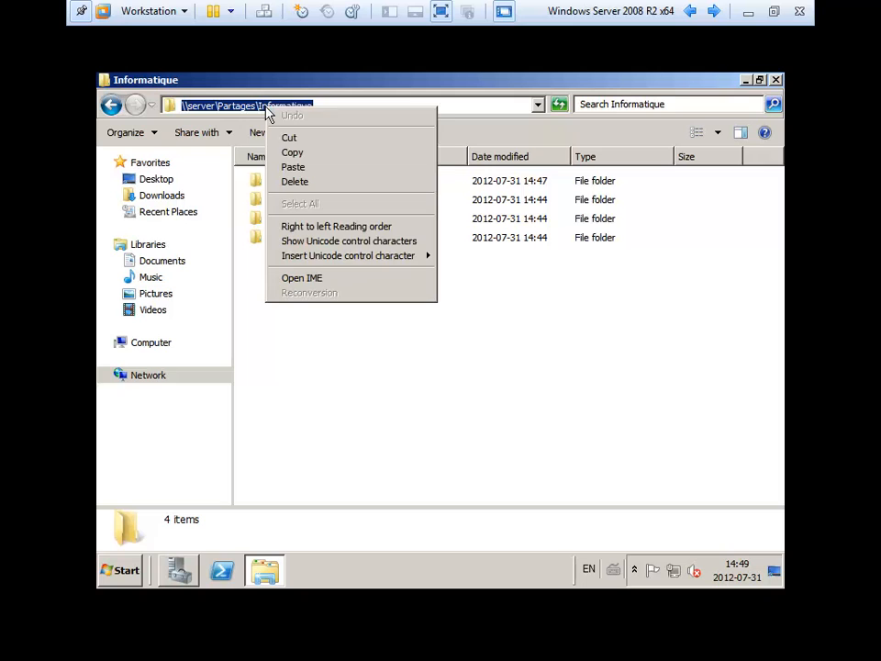
click(297, 153)
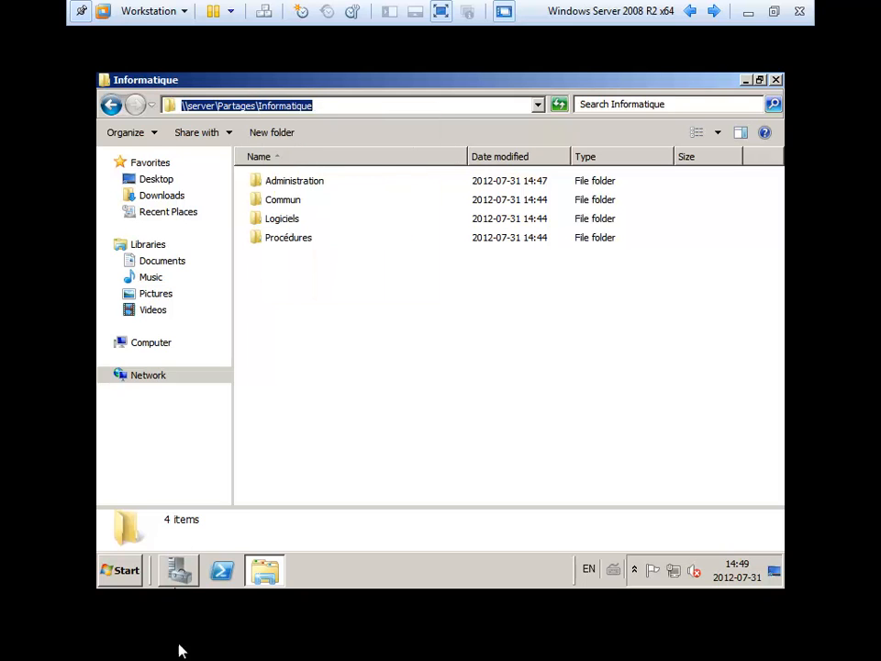
click(179, 567)
- Inspect the first user's Profile tab settings, cancel unchanged, and minimize Server Manager
double_click(409, 177)
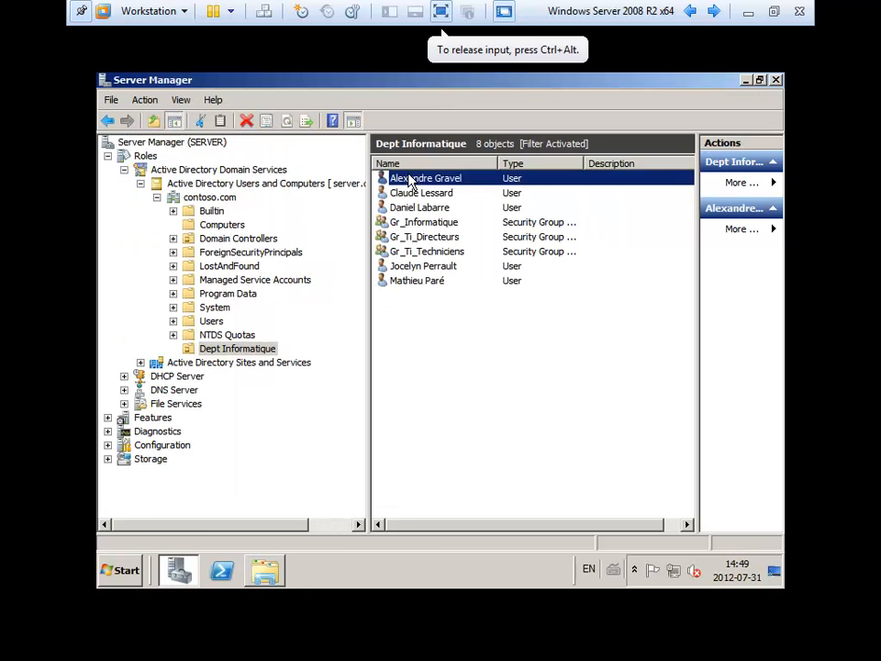
click(418, 177)
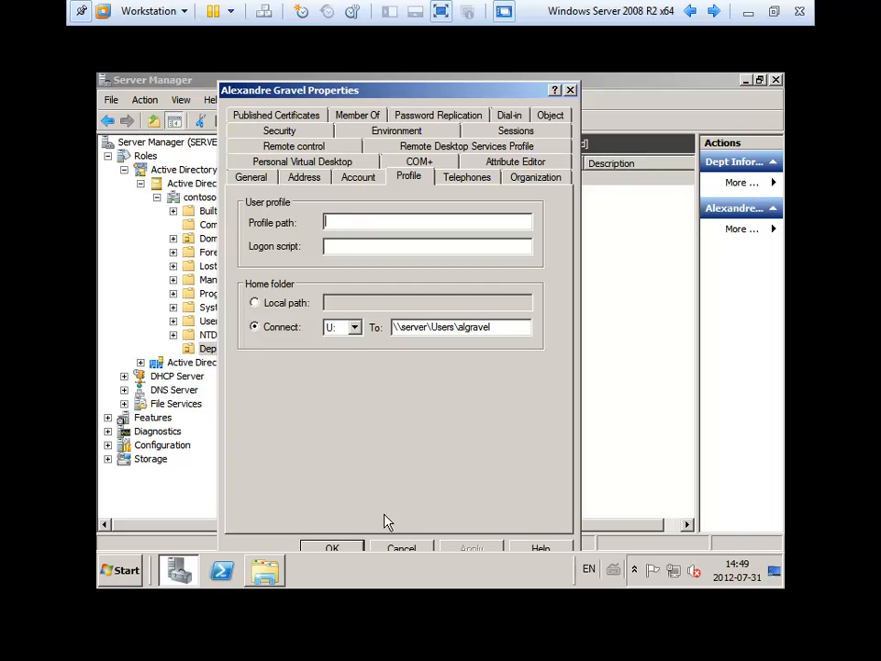
click(397, 548)
click(429, 415)
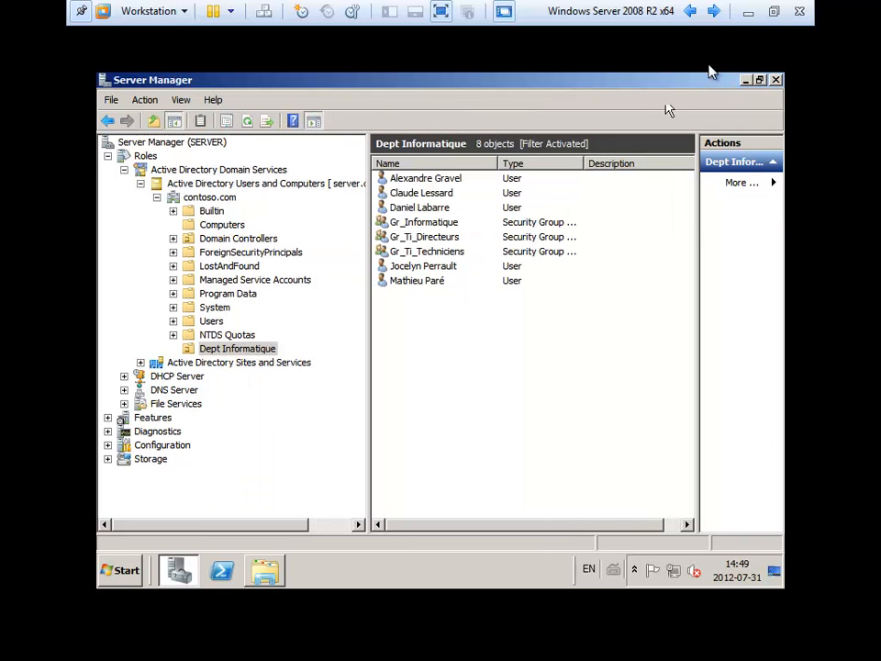
click(747, 81)
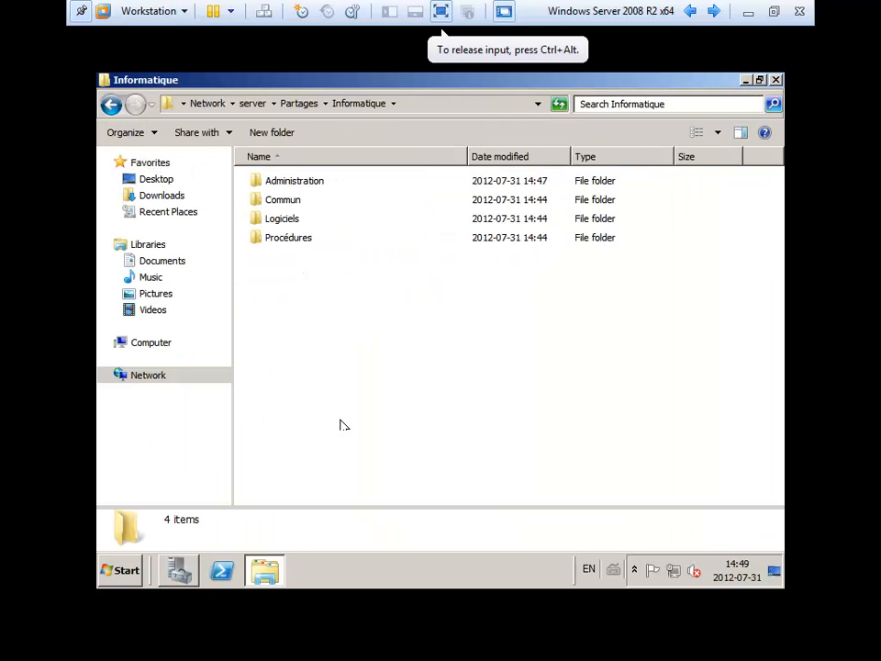
- Open Computer, go to \\server and enter its empty NETLOGON share
click(122, 570)
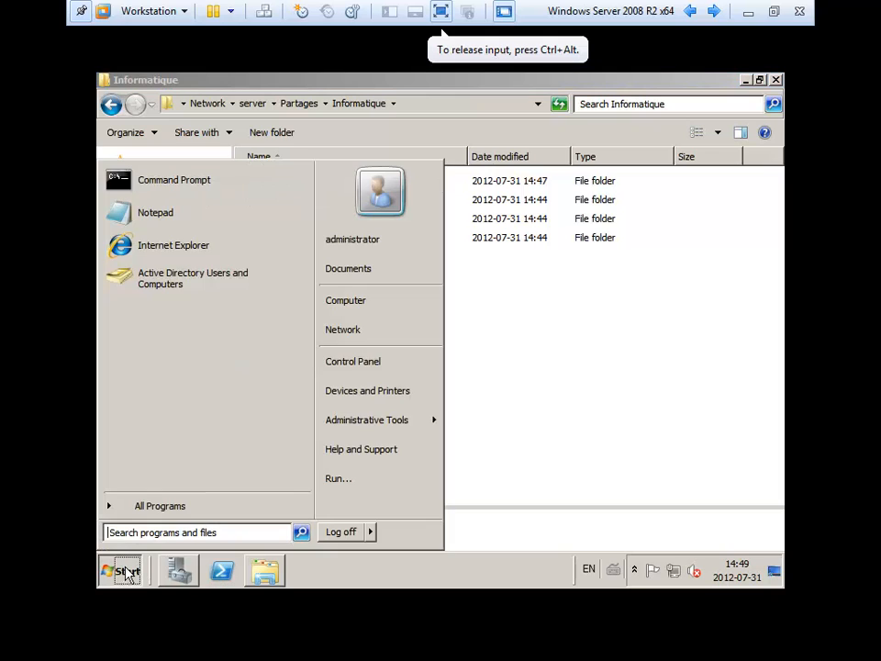
click(355, 309)
click(323, 106)
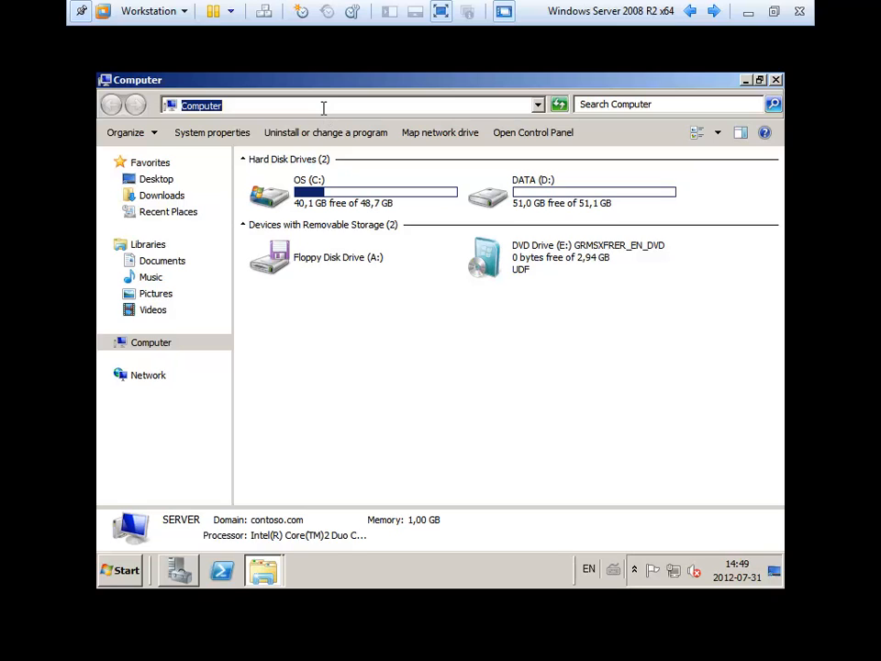
text(\\server)
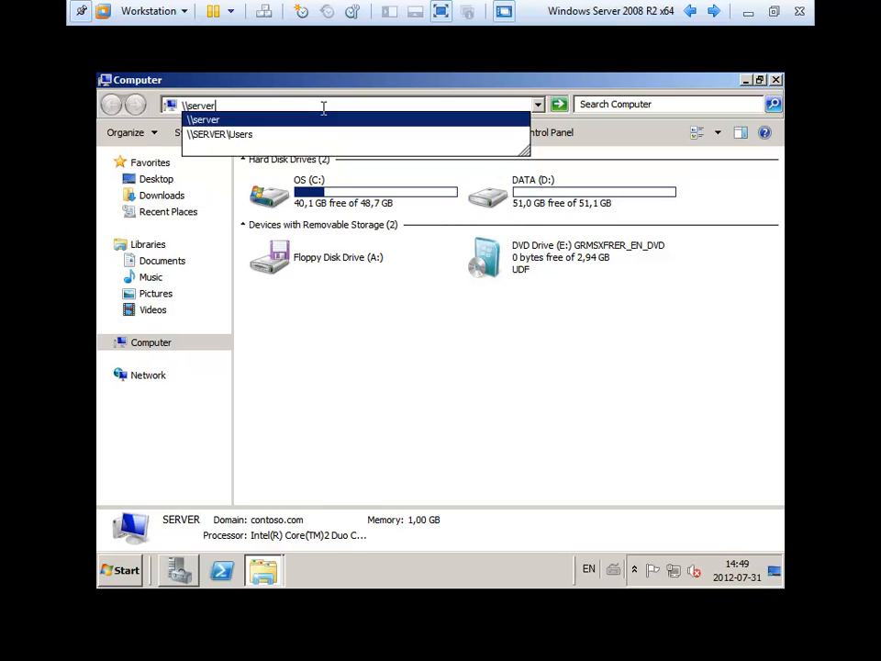
key(Return)
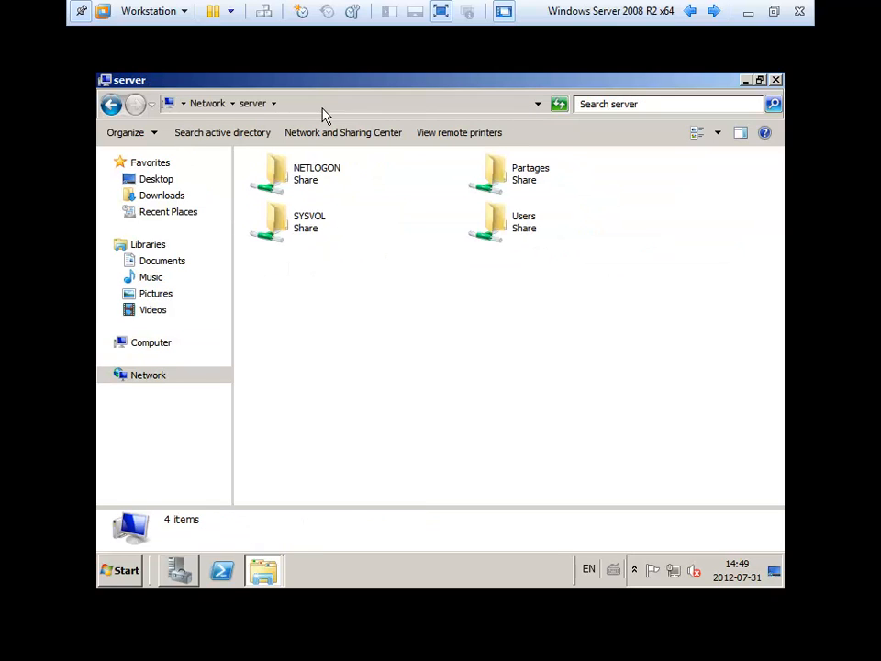
double_click(308, 179)
right_click(310, 218)
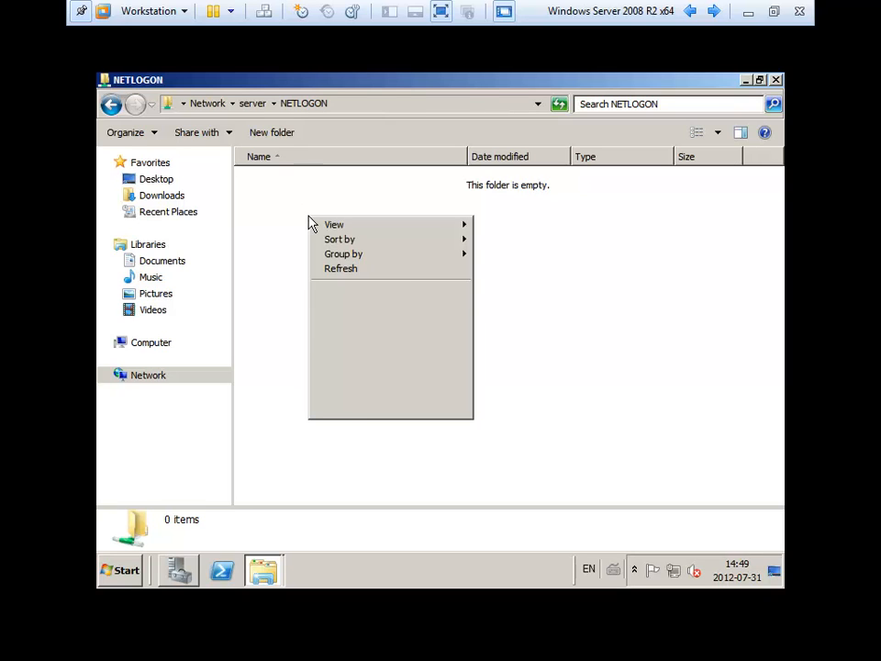
- Create a new text document in NETLOGON named script_ti.bat
mouse_move(416, 398)
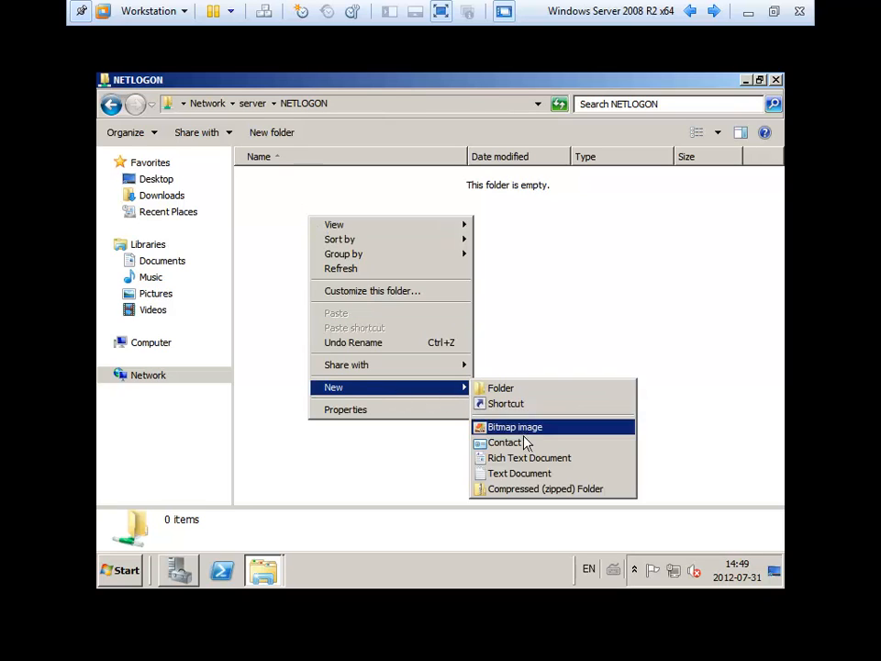
click(525, 473)
text(sc)
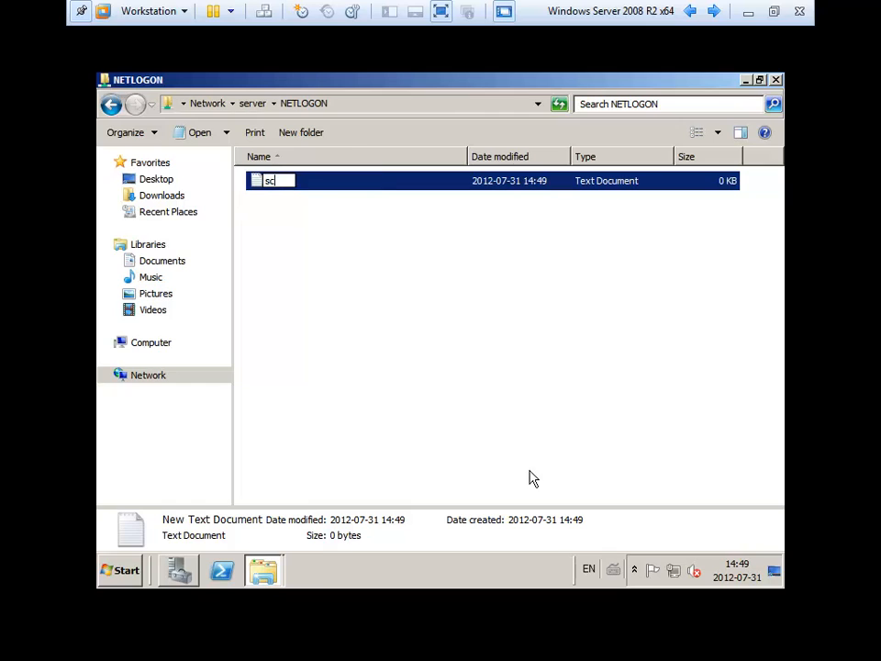
text(ript_ti.bat)
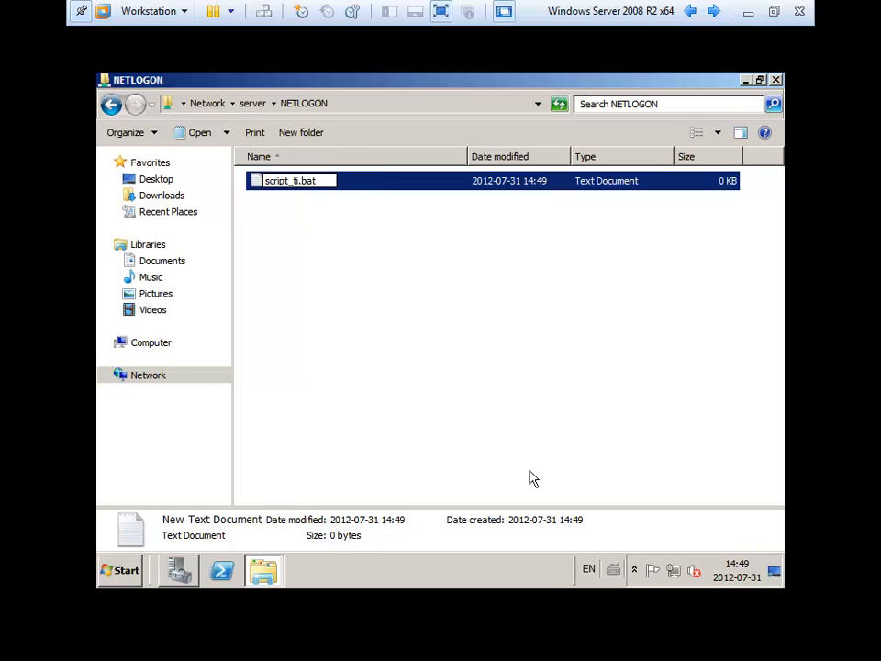
key(Return)
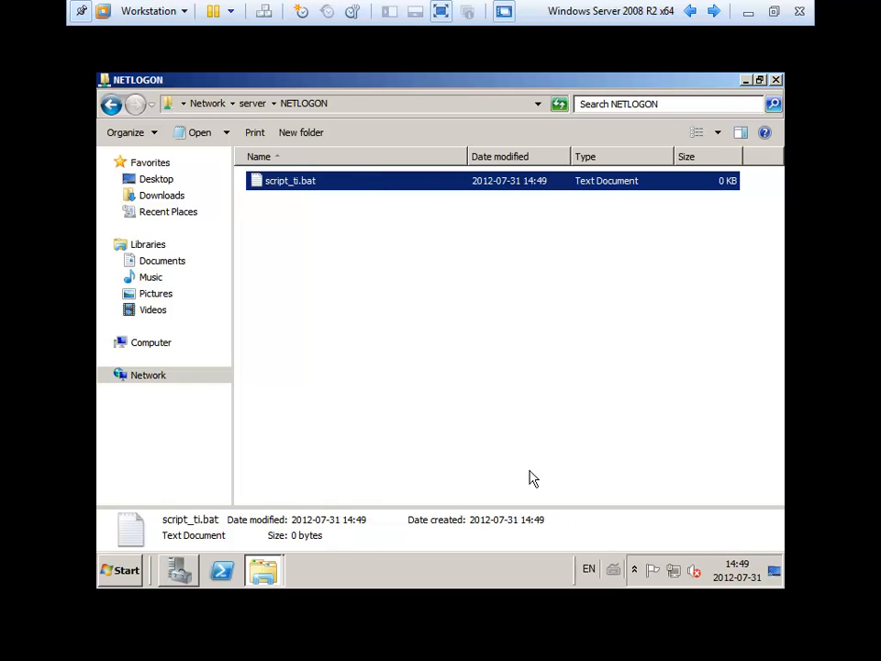
- Delete script_ti.bat from NETLOGON and confirm the deletion
click(281, 246)
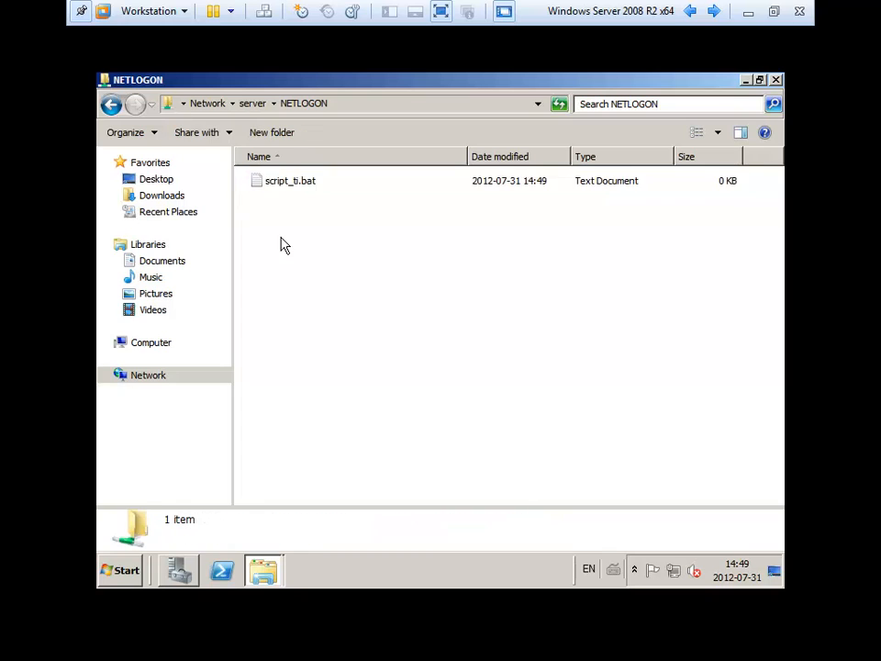
click(285, 189)
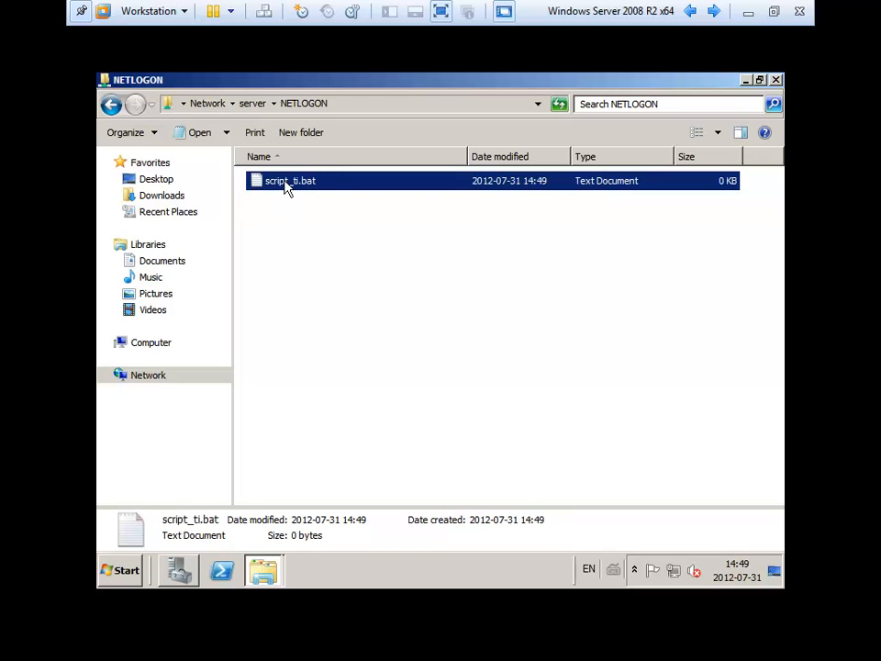
right_click(327, 269)
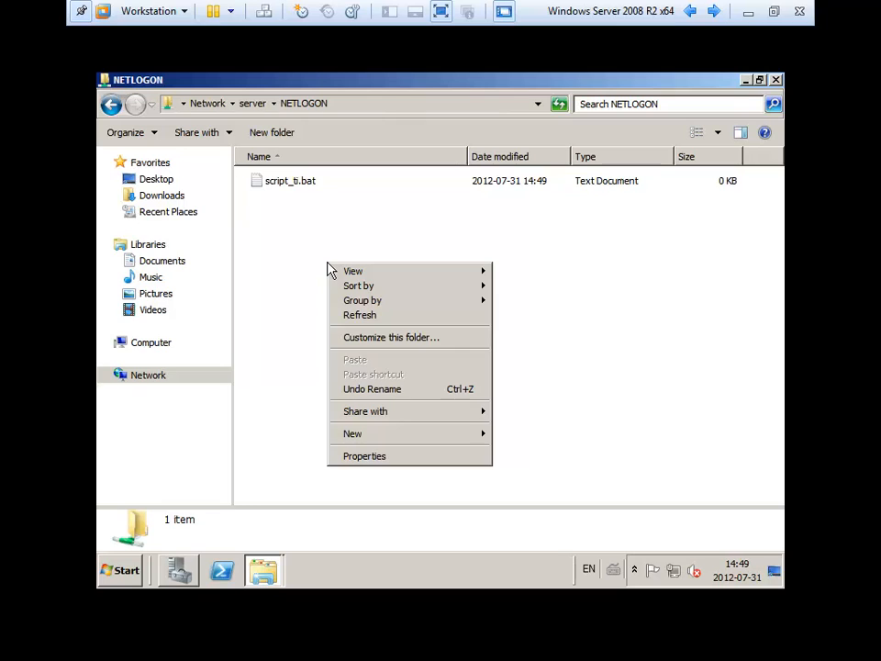
click(639, 406)
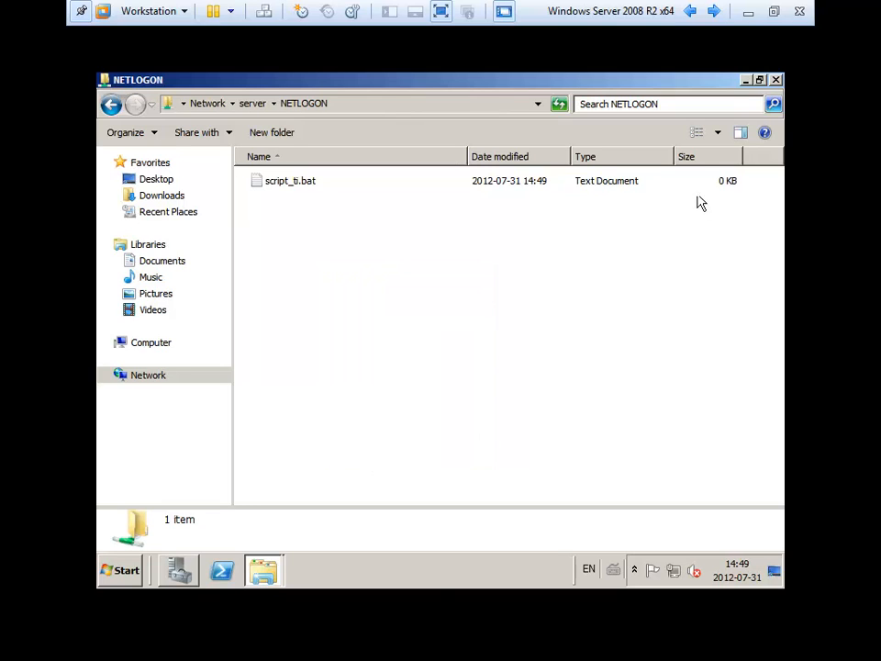
click(717, 132)
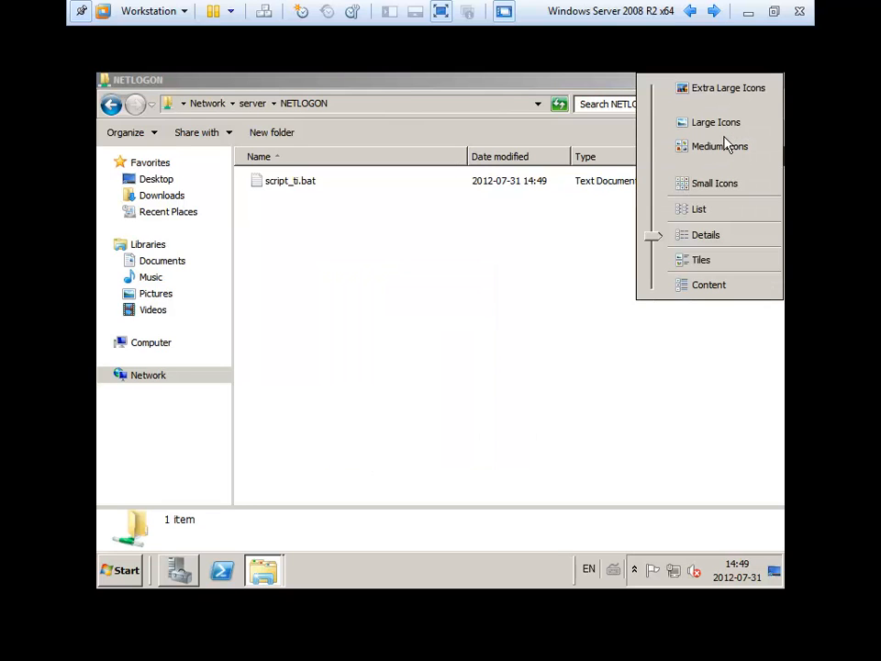
click(344, 193)
click(308, 186)
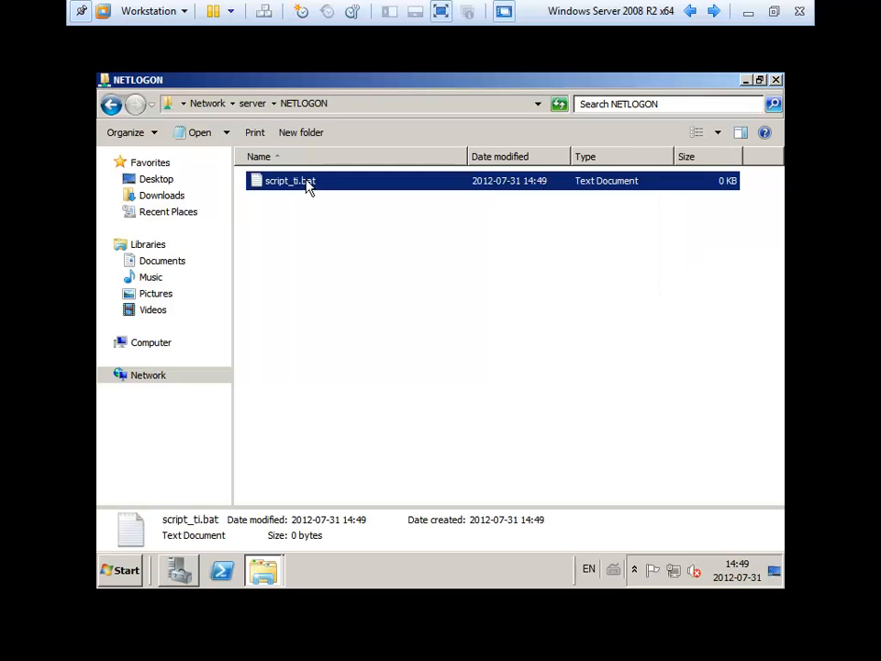
key(Delete)
key(Return)
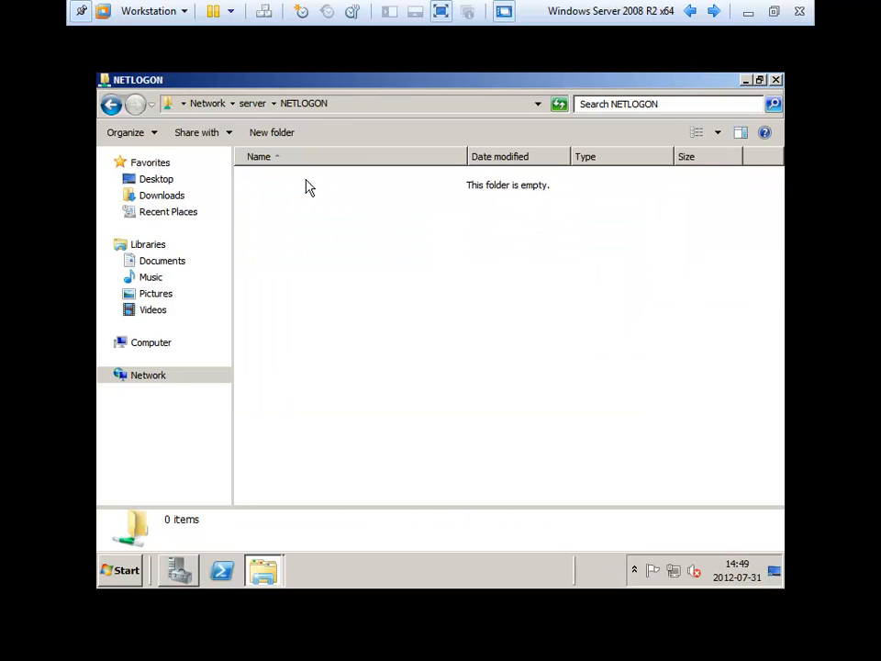
click(136, 569)
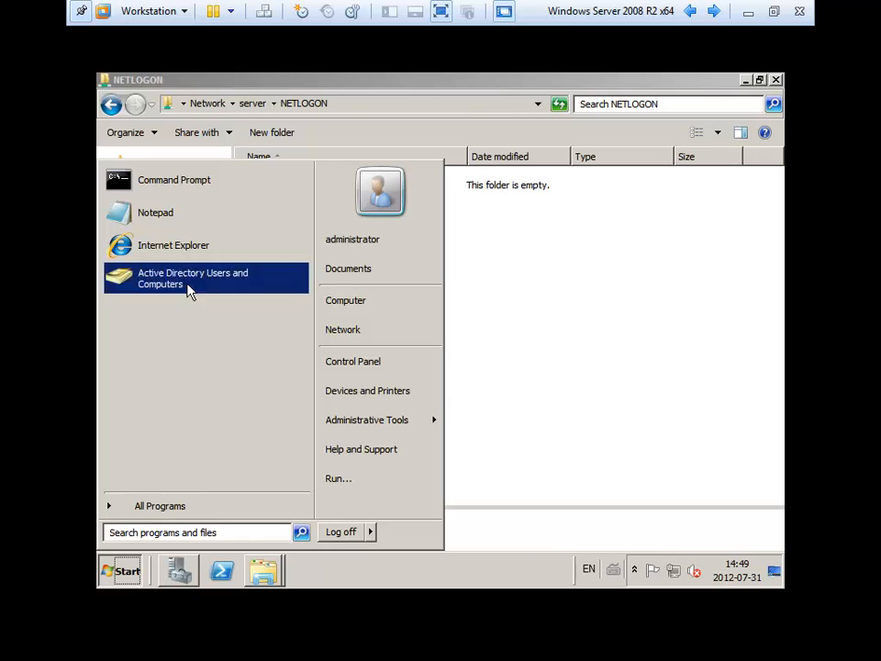
- Launch Notepad and save the empty document to the Desktop as script_ti with All Files type
click(173, 222)
click(168, 156)
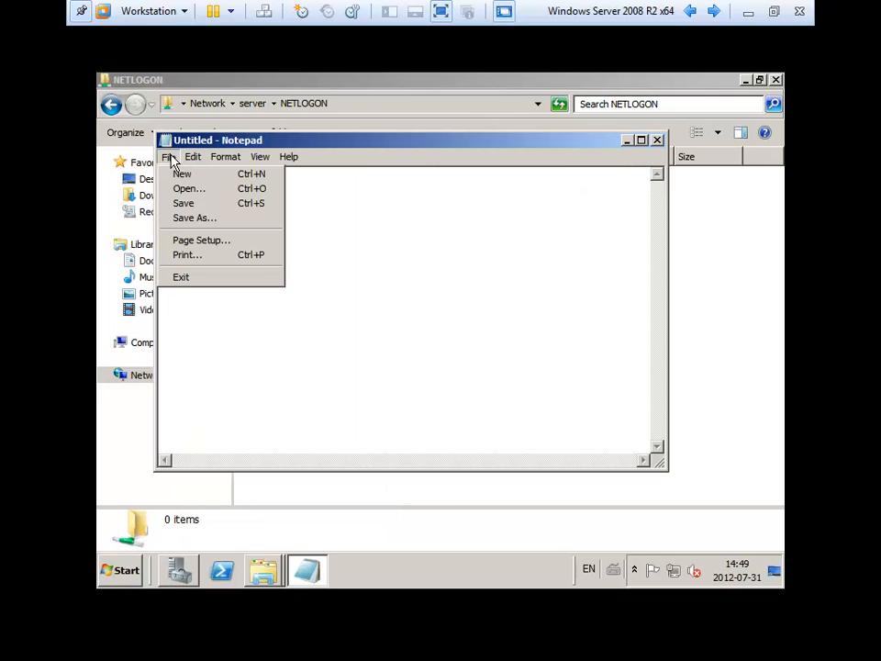
click(195, 218)
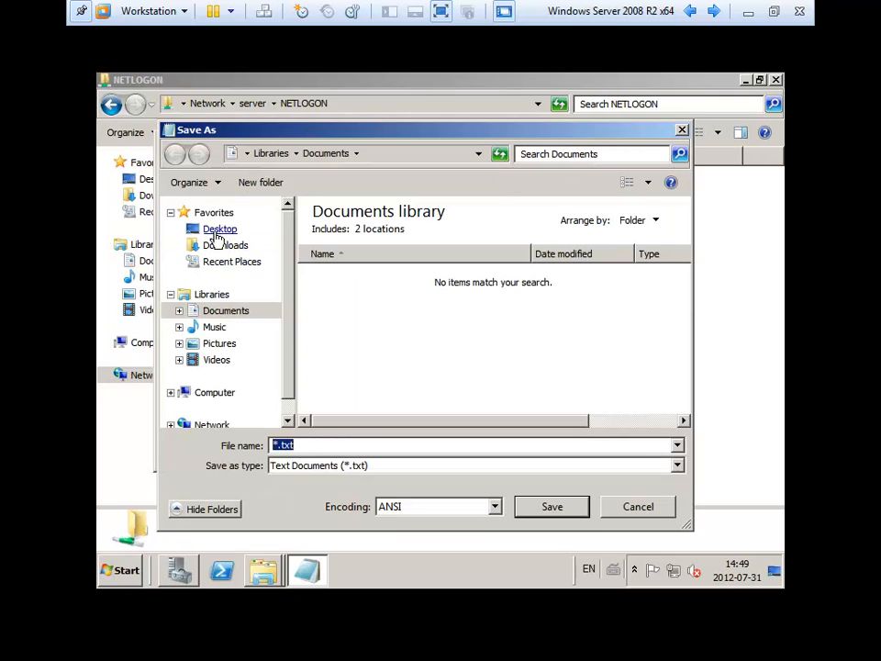
click(218, 231)
click(338, 466)
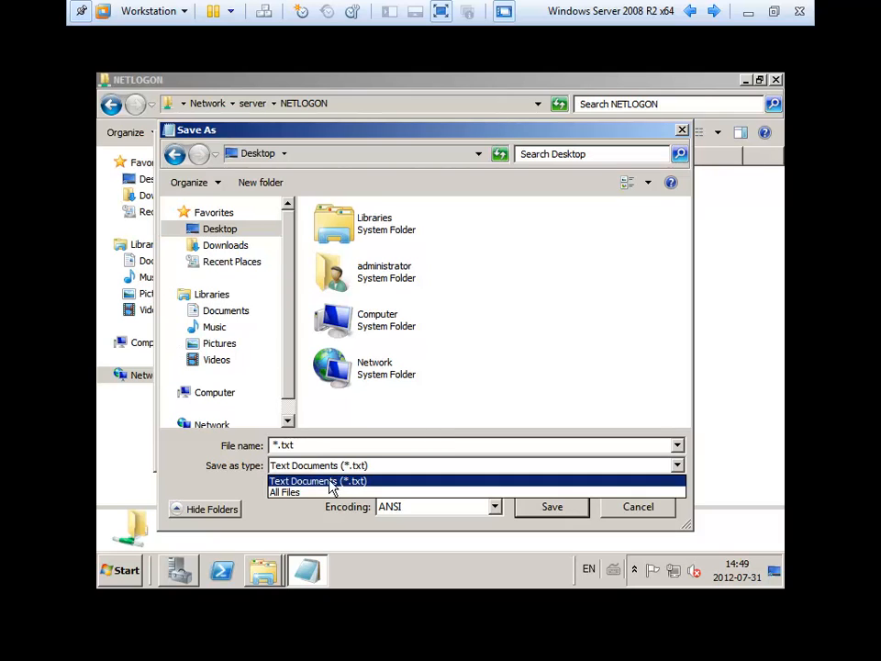
click(324, 490)
click(316, 447)
text(sc)
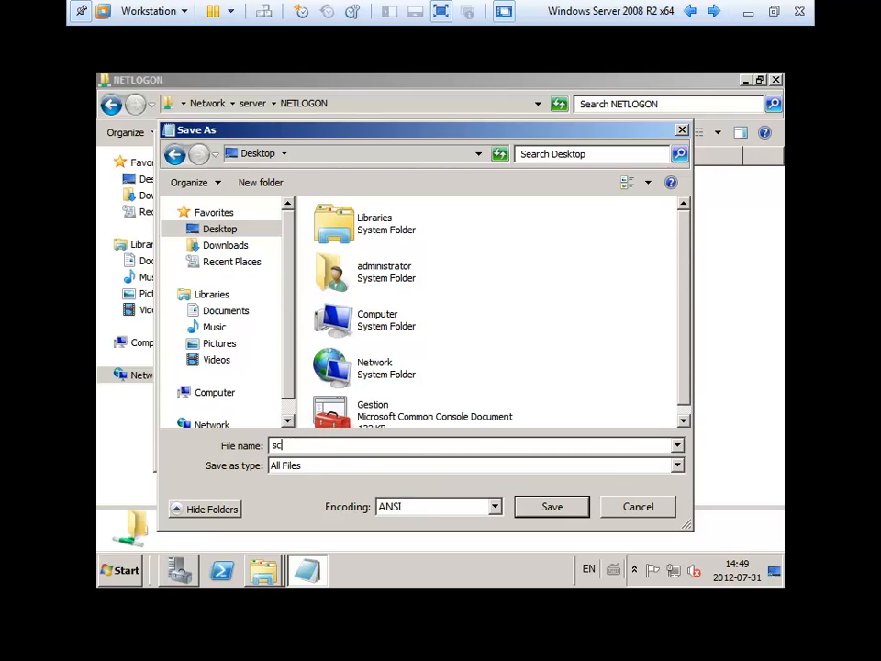
text(ript_ti.bat)
key(Return)
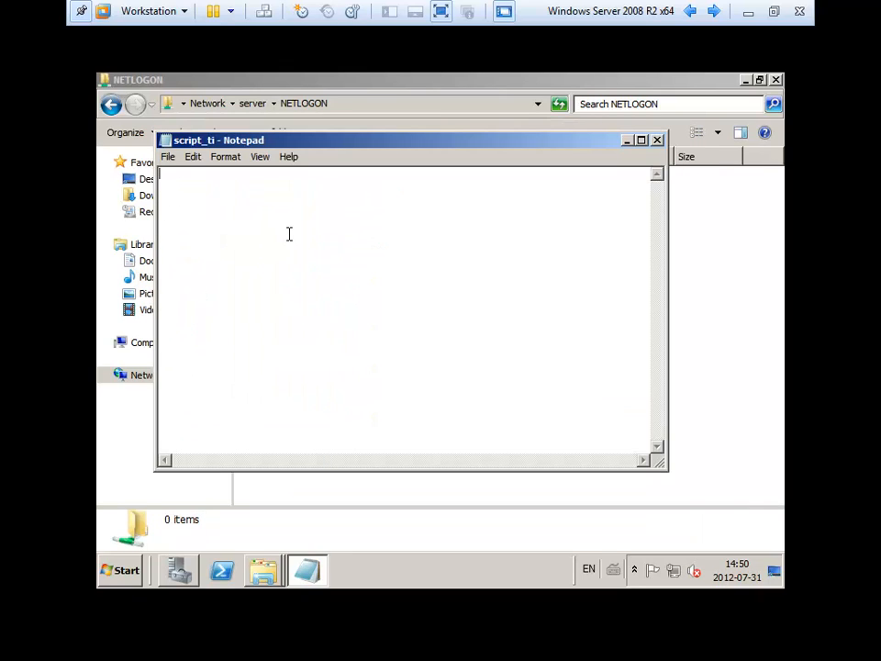
click(487, 81)
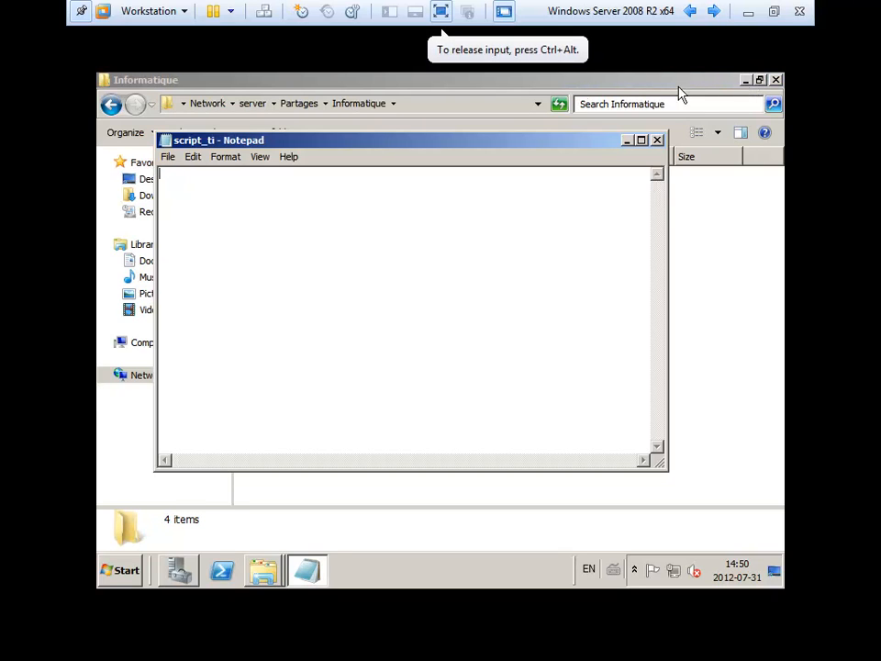
- Write 'net use p: \\server\Partages\Informatique' in script_ti, then save and close Notepad
click(745, 80)
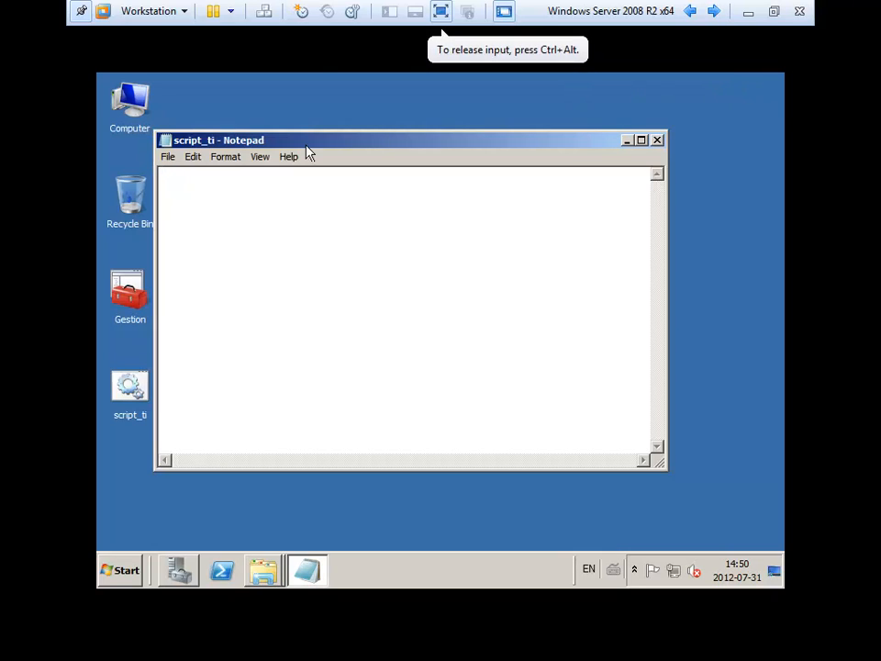
drag(290, 139, 371, 122)
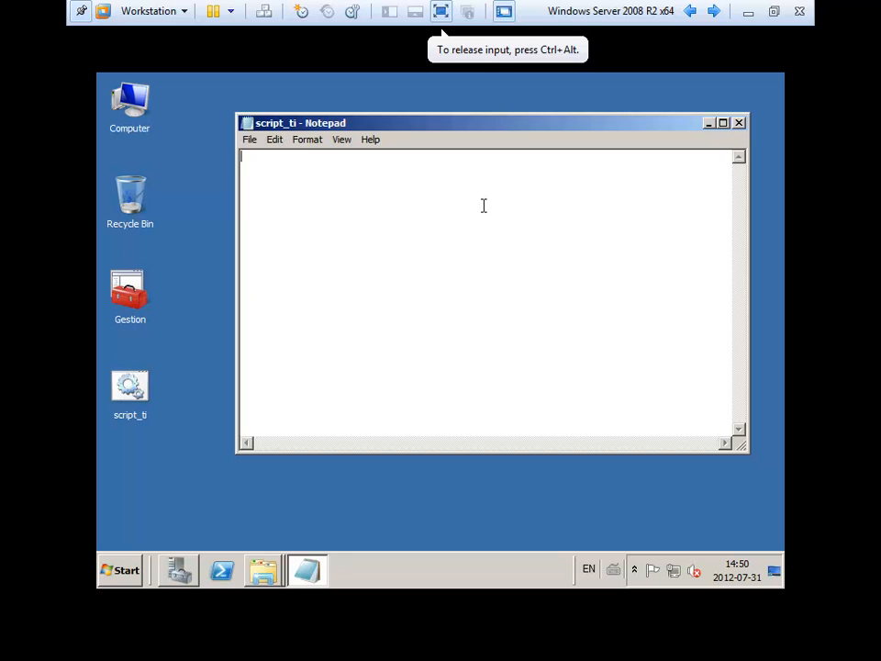
text(net u)
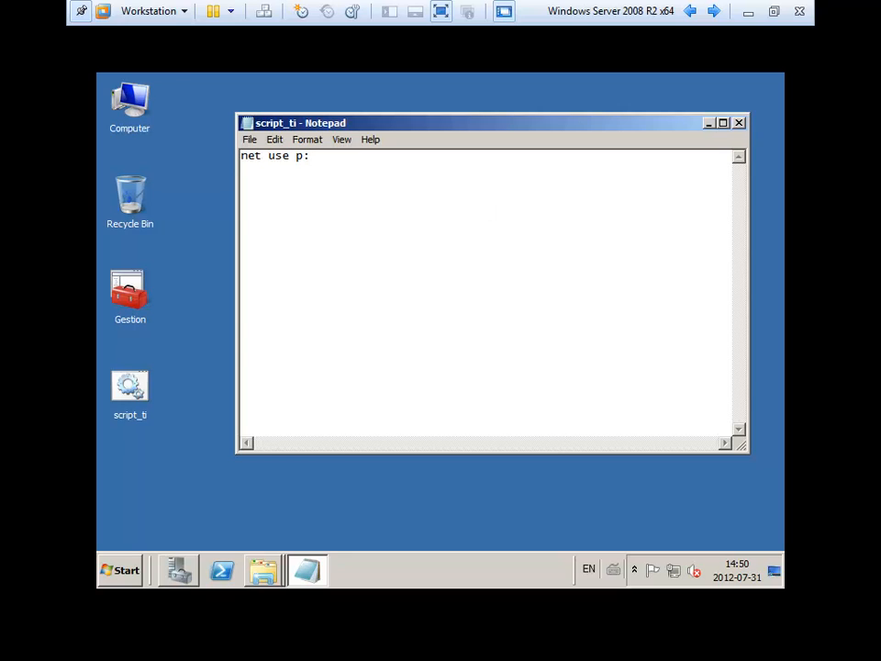
text(se p:)
right_click(419, 183)
click(463, 242)
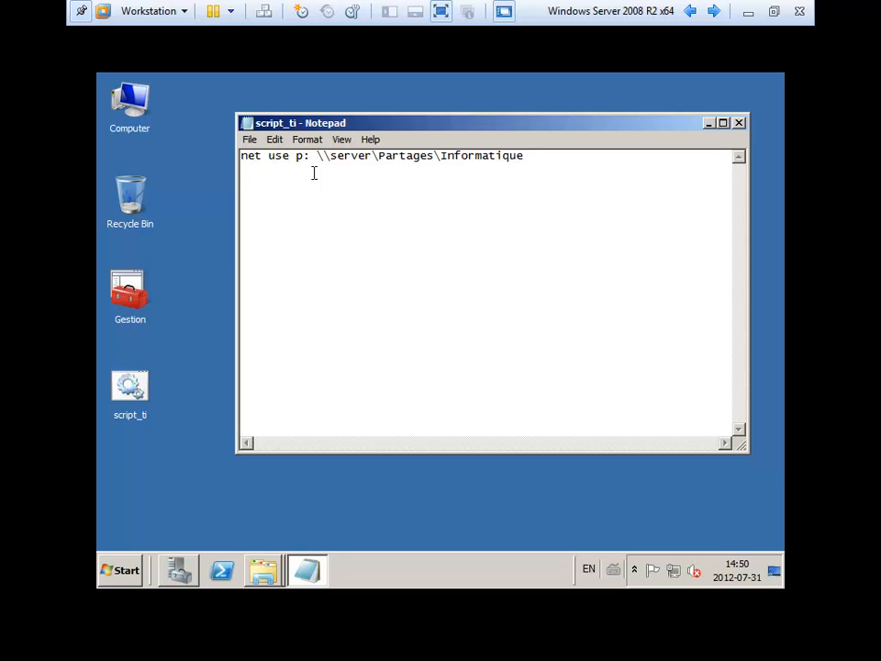
drag(324, 160, 537, 154)
click(527, 189)
click(738, 122)
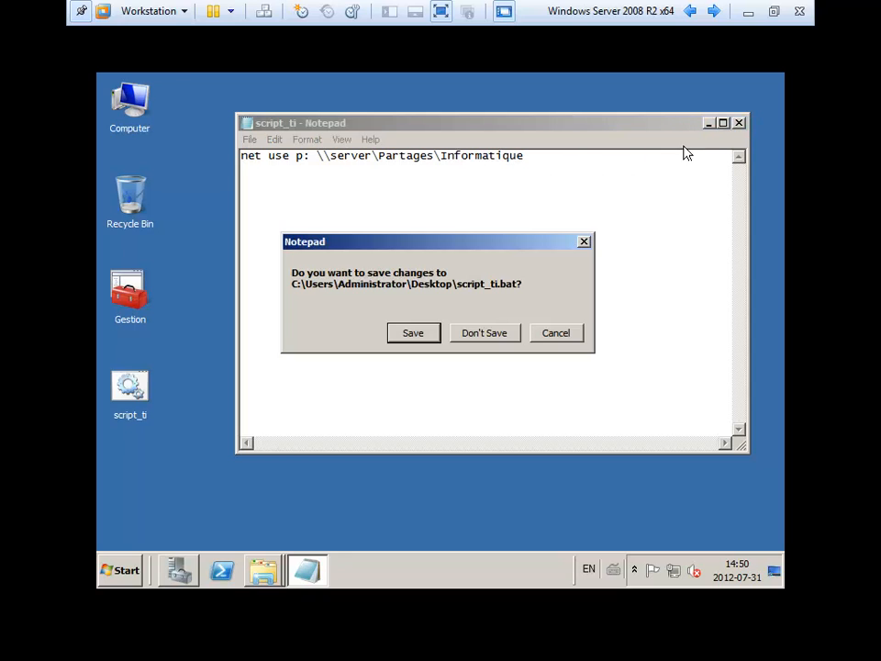
click(413, 336)
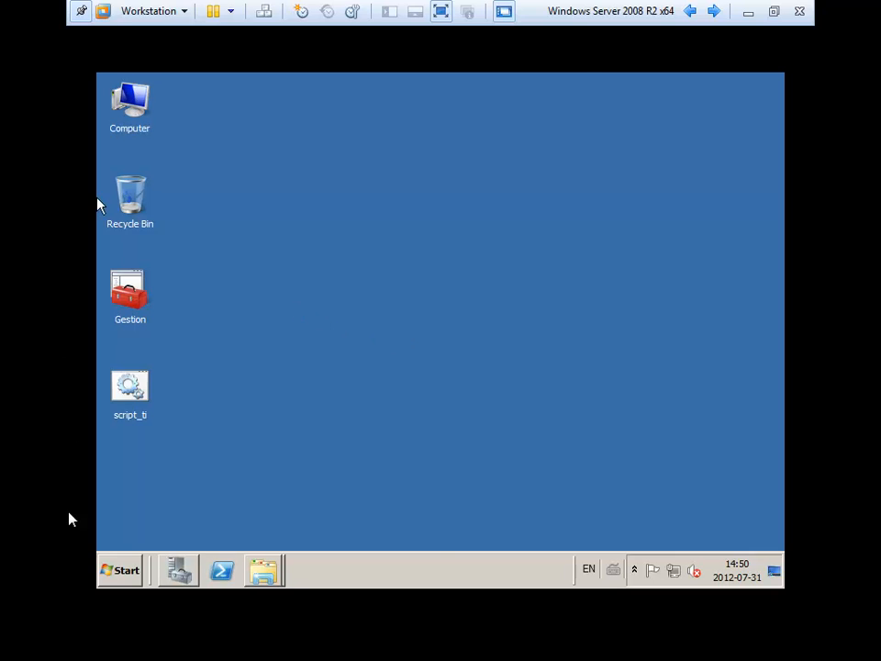
- Run the script_ti logon script from the desktop
click(120, 570)
click(558, 246)
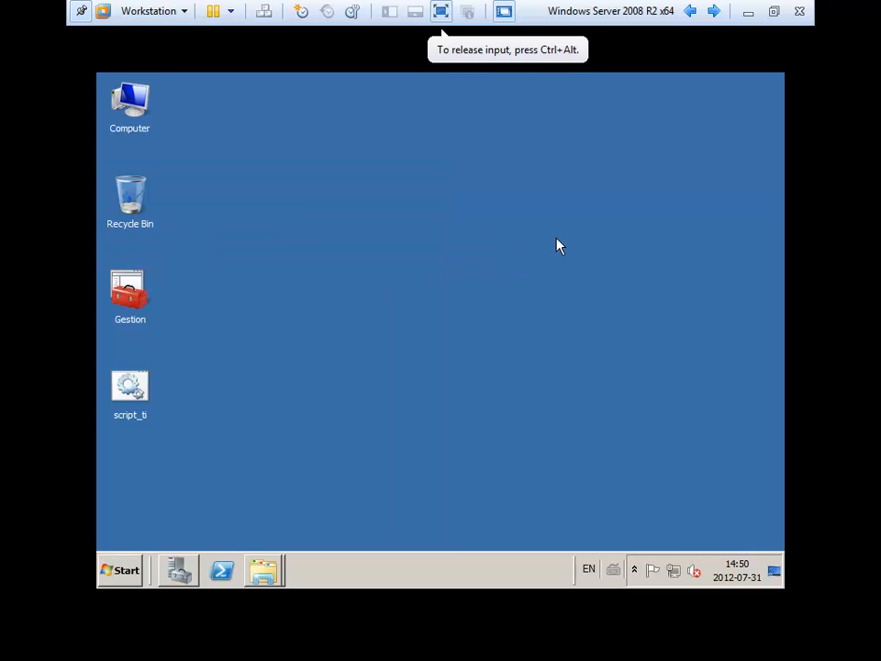
double_click(143, 110)
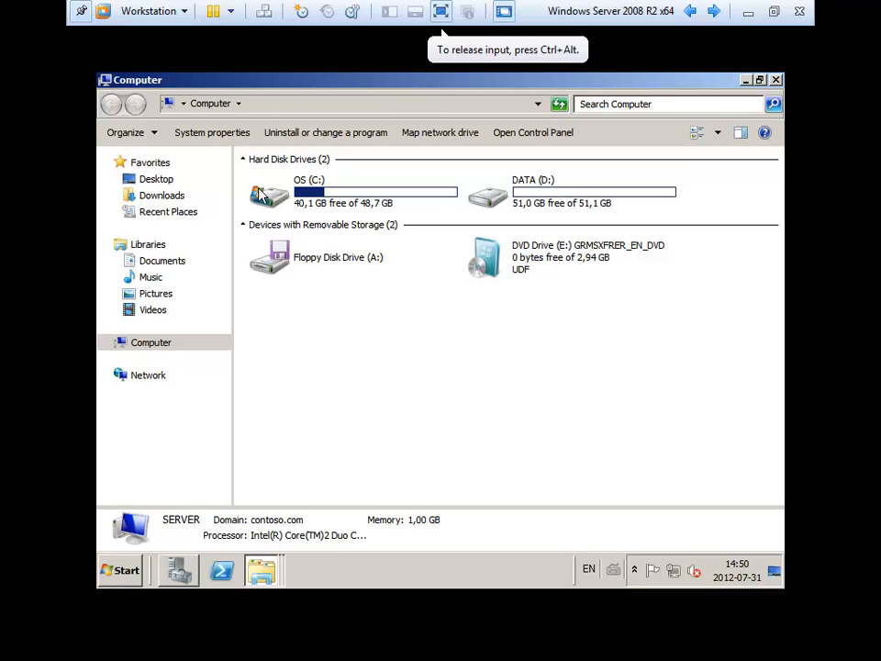
click(776, 80)
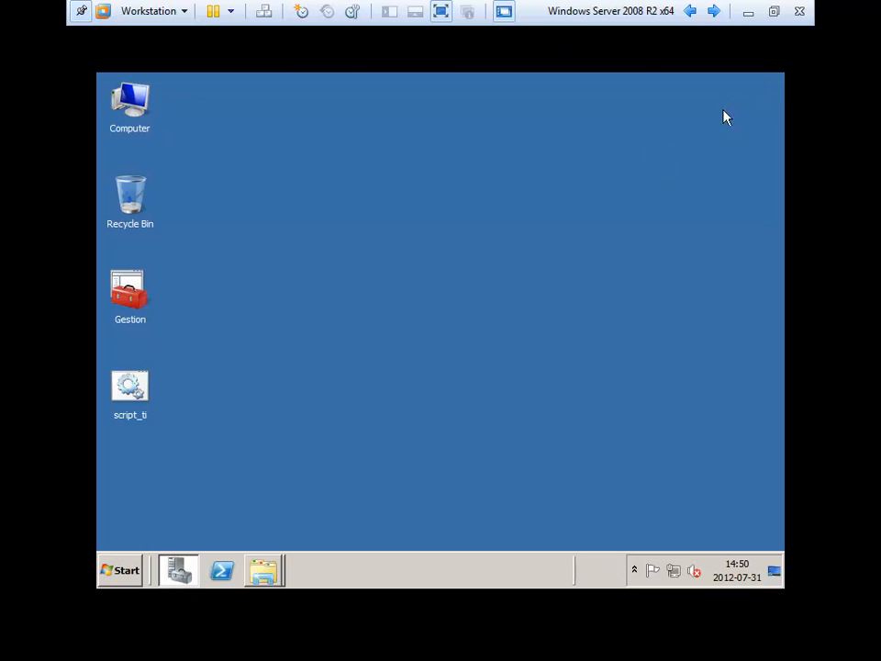
double_click(129, 386)
- Open Computer and browse the mapped Informatique (P:) drive into its Administration folder
click(138, 101)
double_click(142, 101)
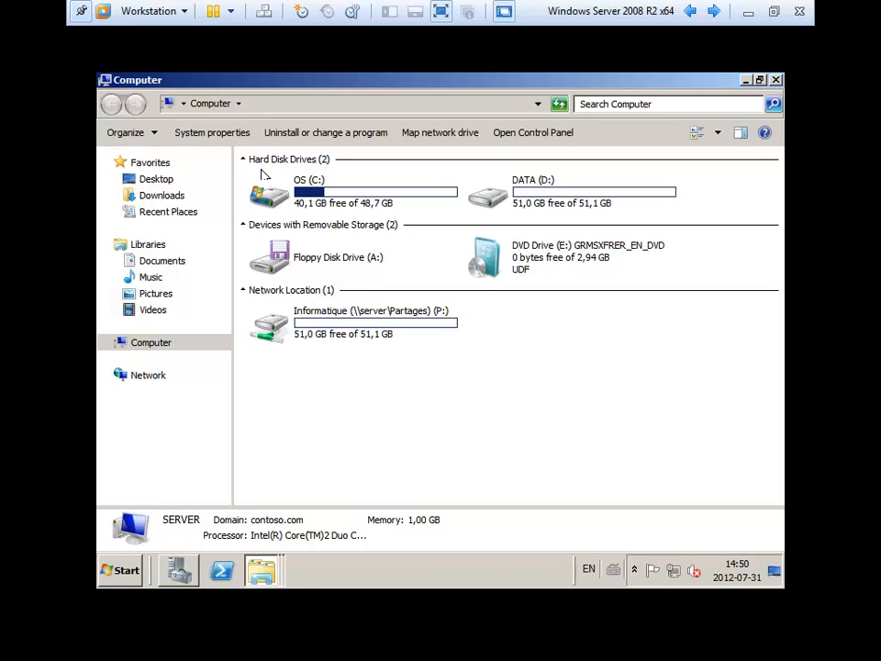
click(373, 323)
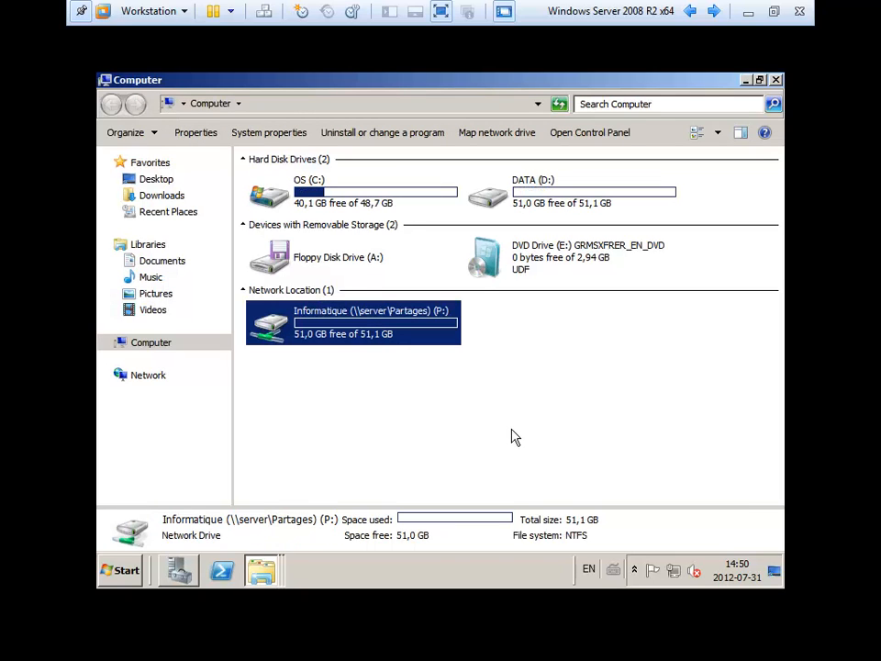
double_click(339, 340)
click(304, 189)
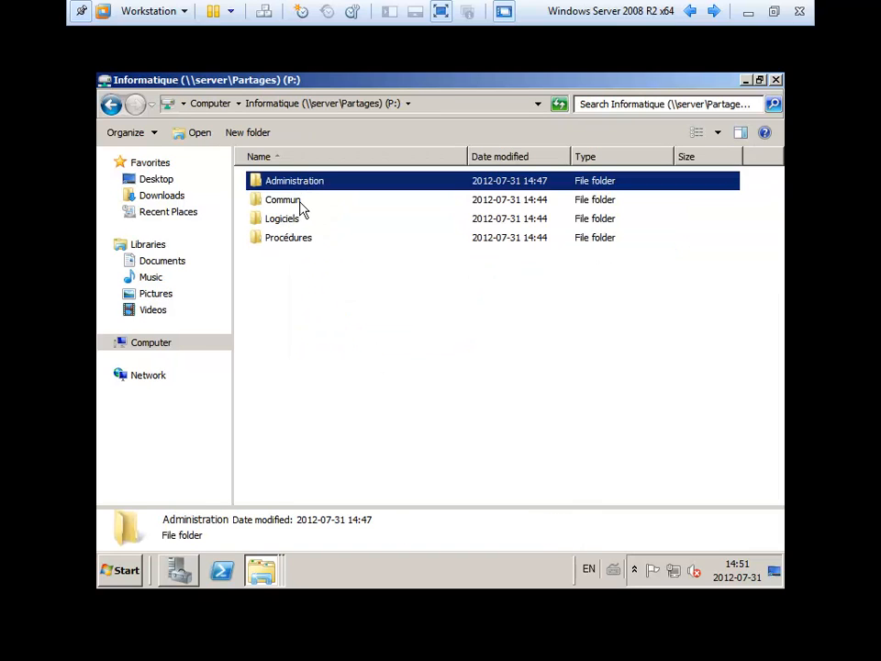
click(300, 200)
click(296, 220)
click(312, 237)
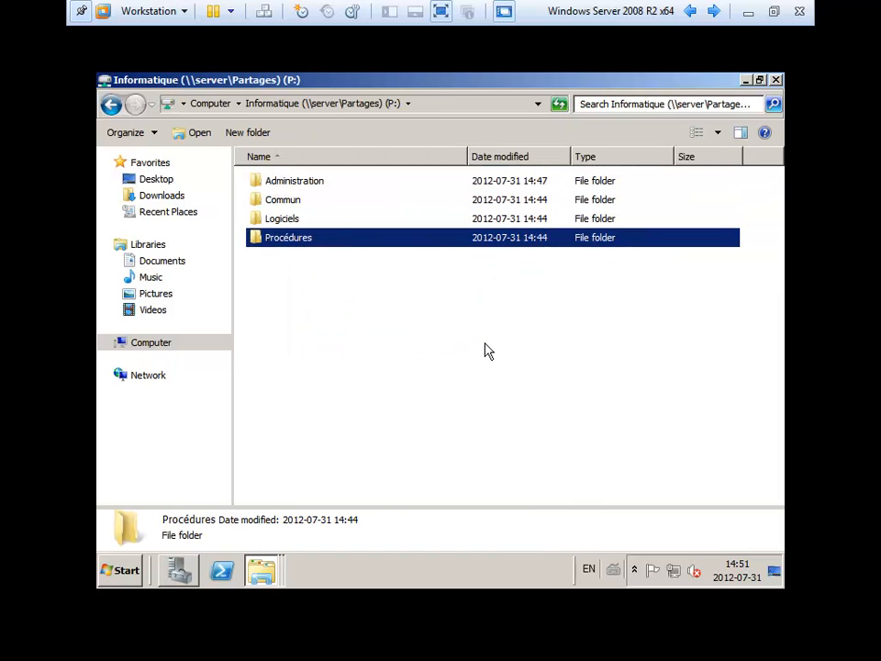
click(303, 183)
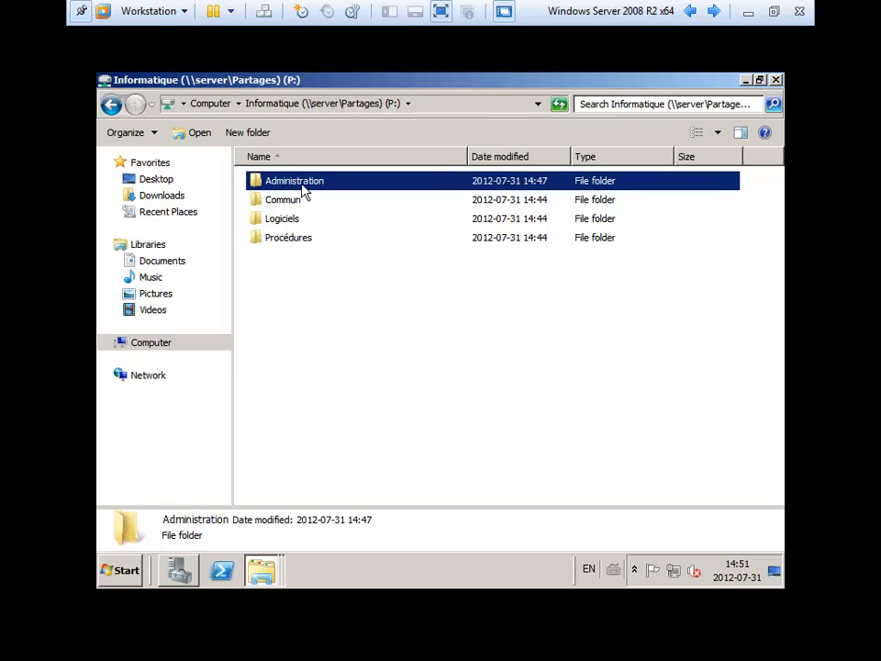
double_click(302, 188)
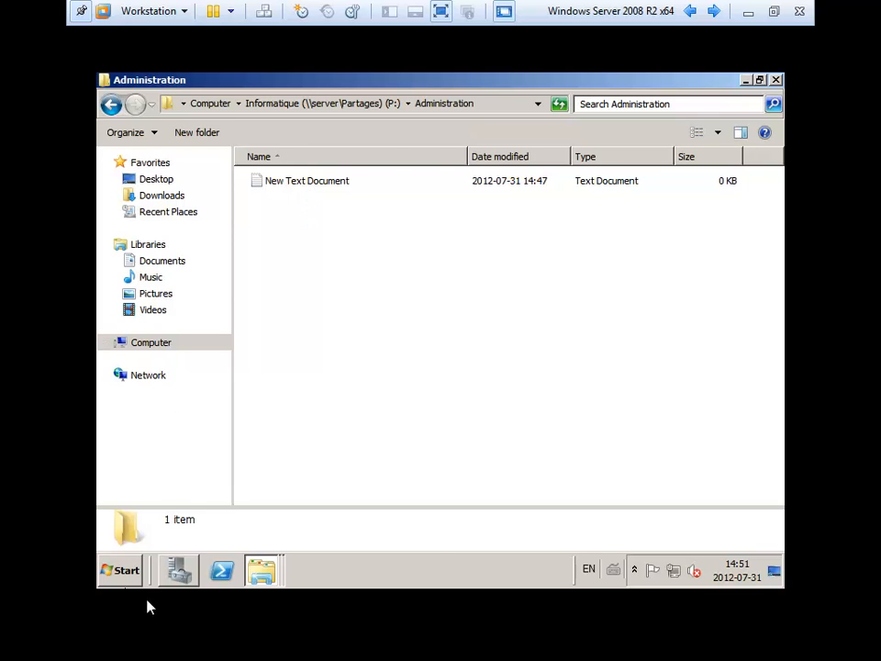
- Return to the P: drive root and close the Explorer window
click(120, 570)
click(520, 317)
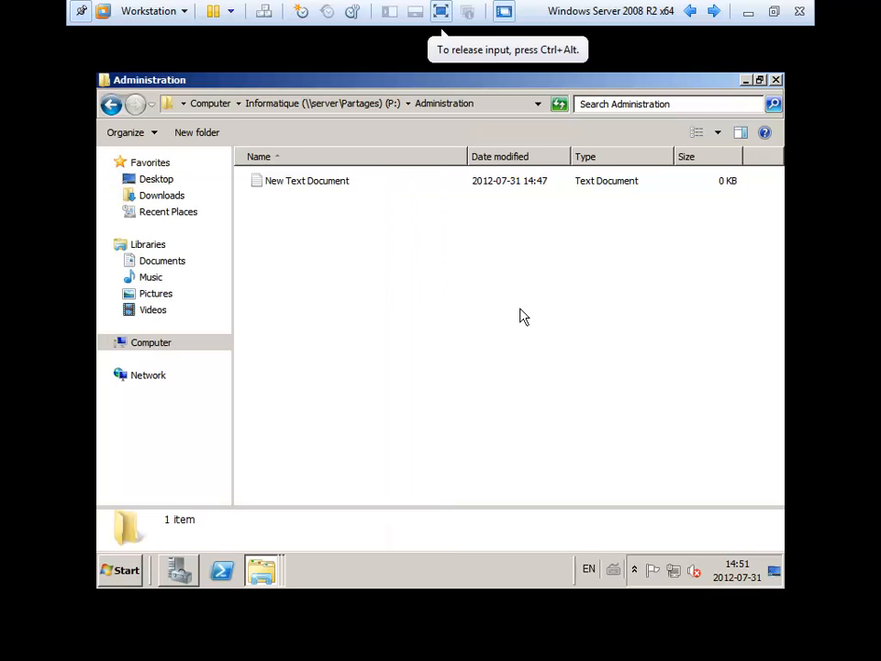
click(111, 104)
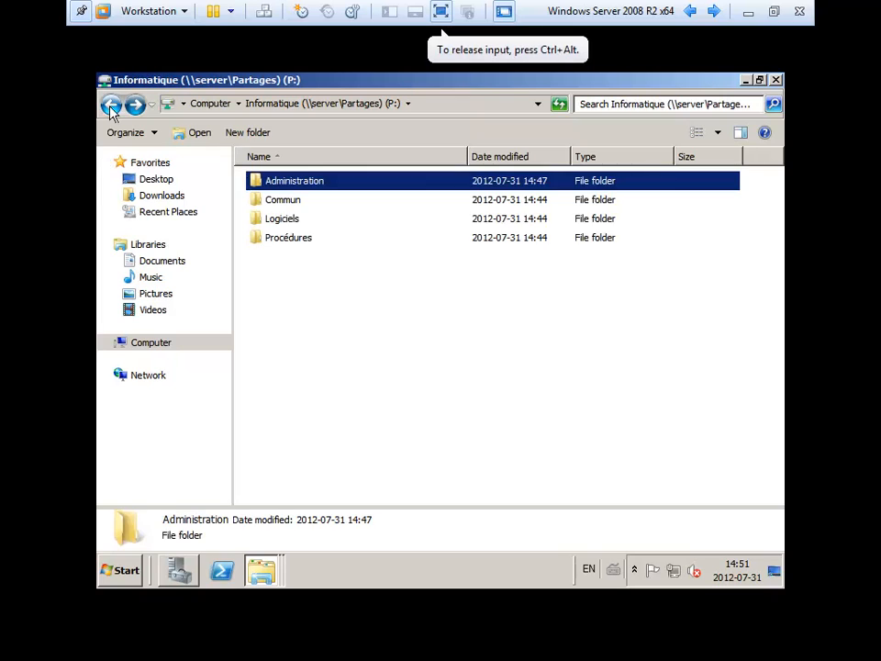
click(349, 360)
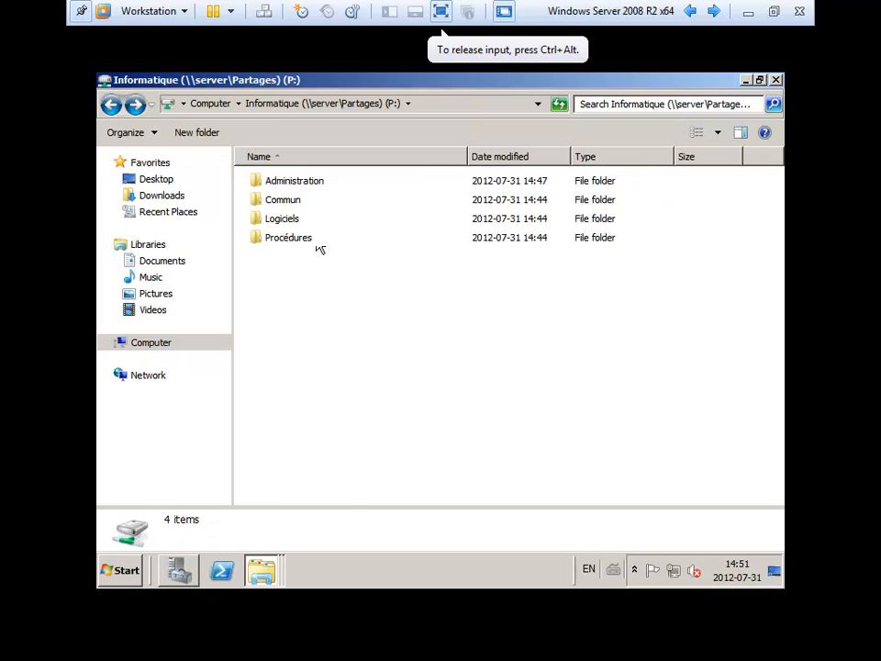
click(776, 81)
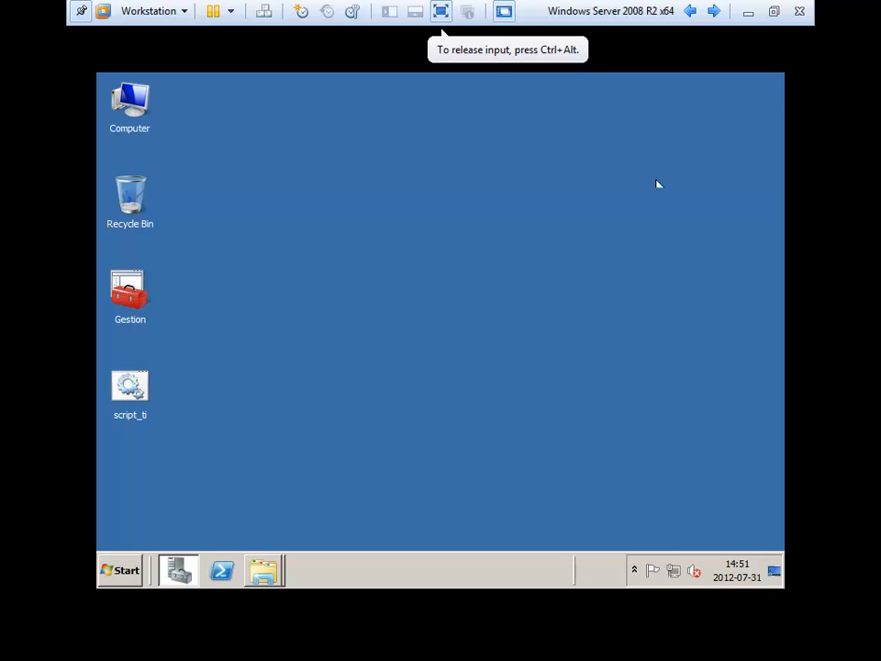
- Copy the script_ti file from the desktop
right_click(134, 383)
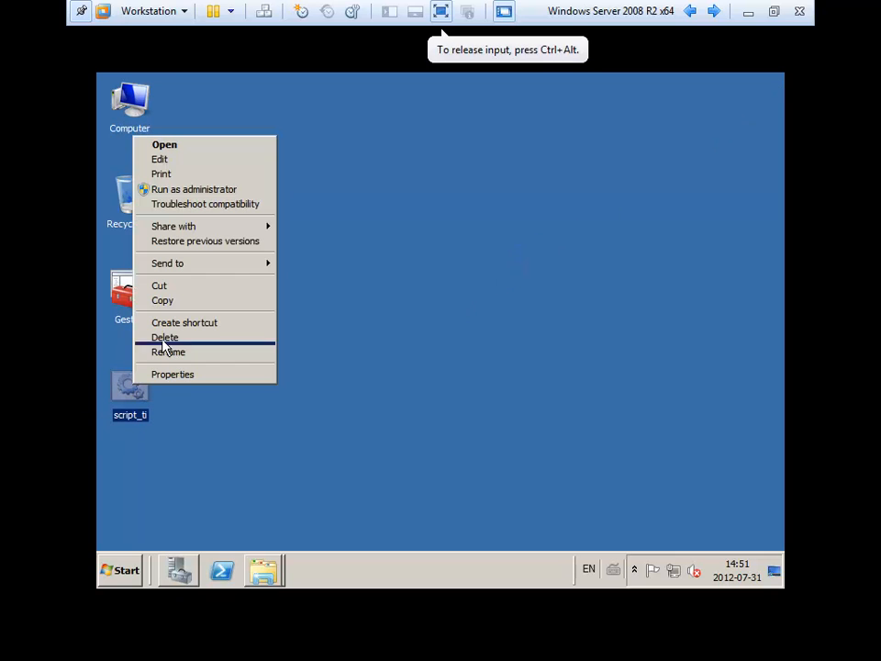
click(175, 288)
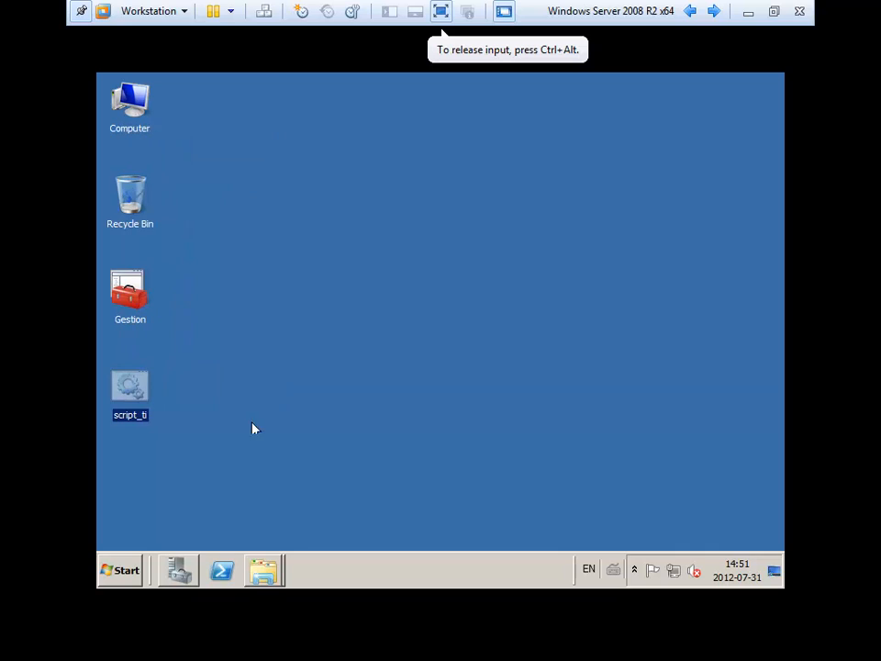
right_click(145, 389)
click(189, 299)
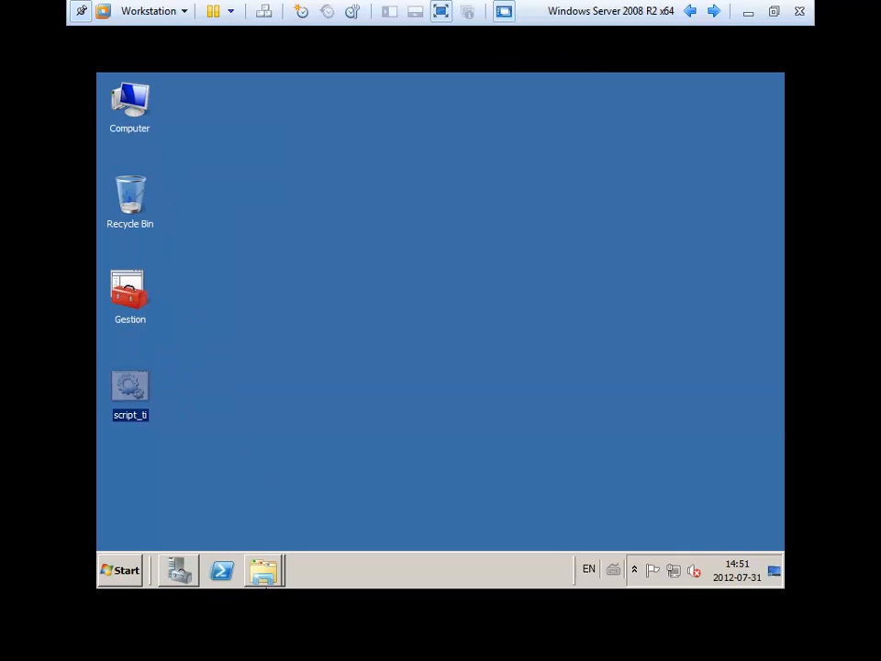
- Paste script_ti into the server's NETLOGON share
right_click(265, 575)
click(266, 536)
right_click(303, 313)
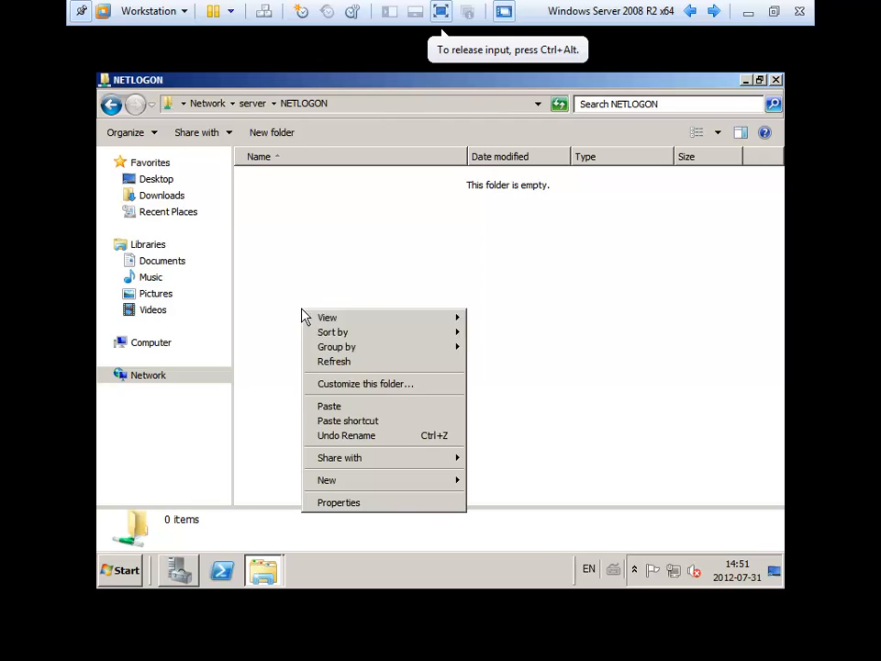
click(356, 406)
click(381, 399)
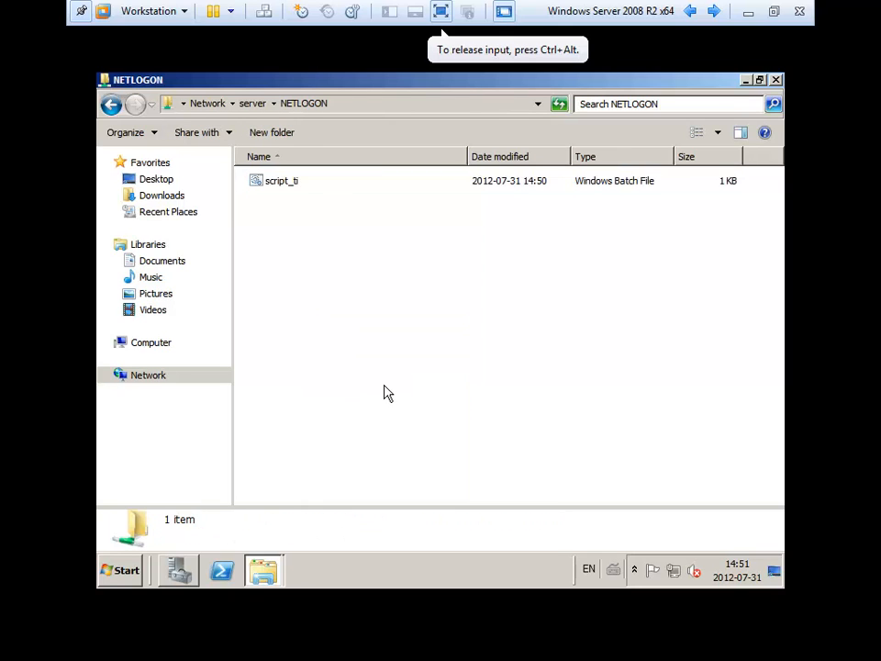
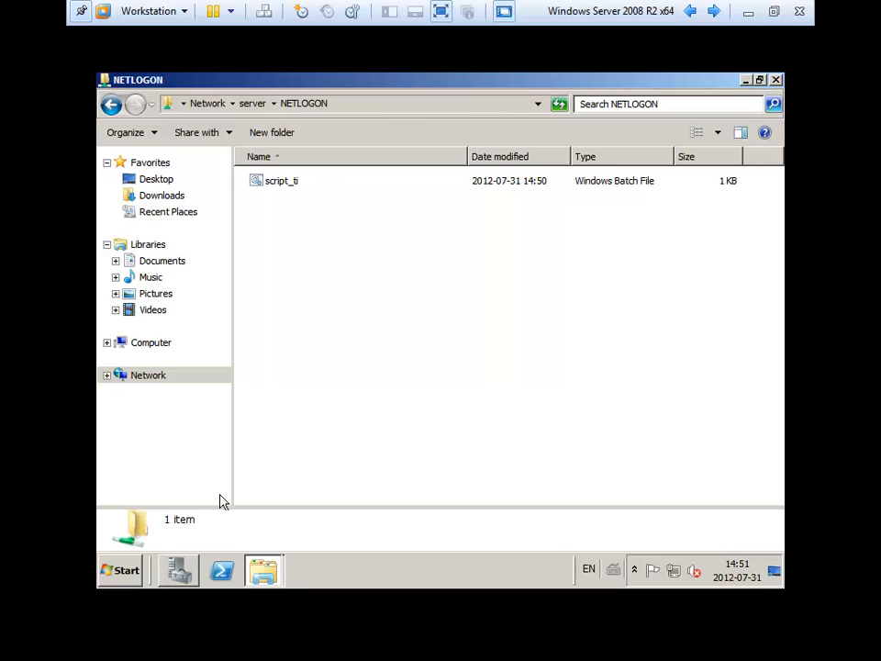
- Bring Server Manager forward, showing the Dept Informatique OU's 8 objects
click(179, 570)
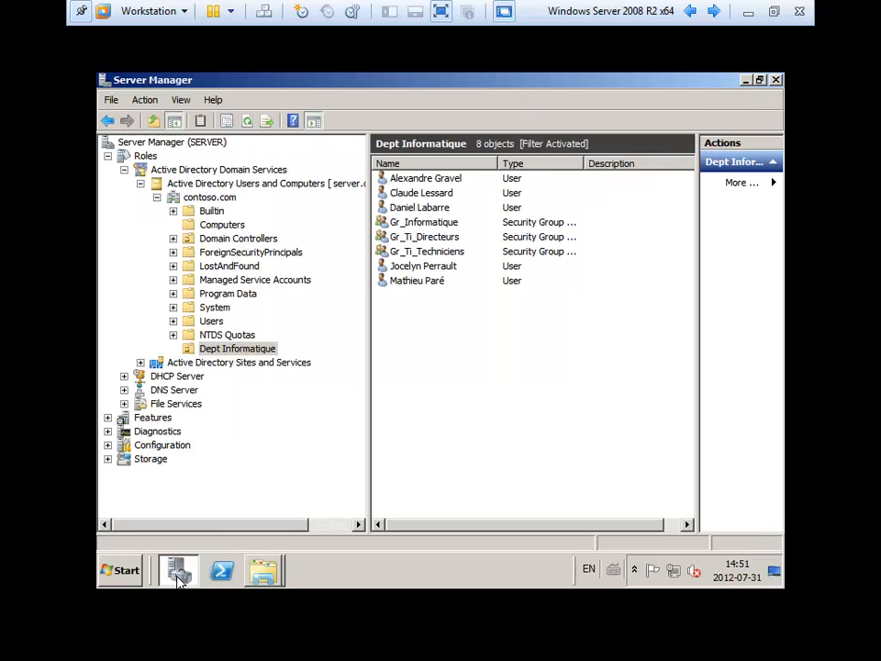
- Enter script_ti.bat as the first user's logon script, copy the name, and save
double_click(406, 179)
click(408, 179)
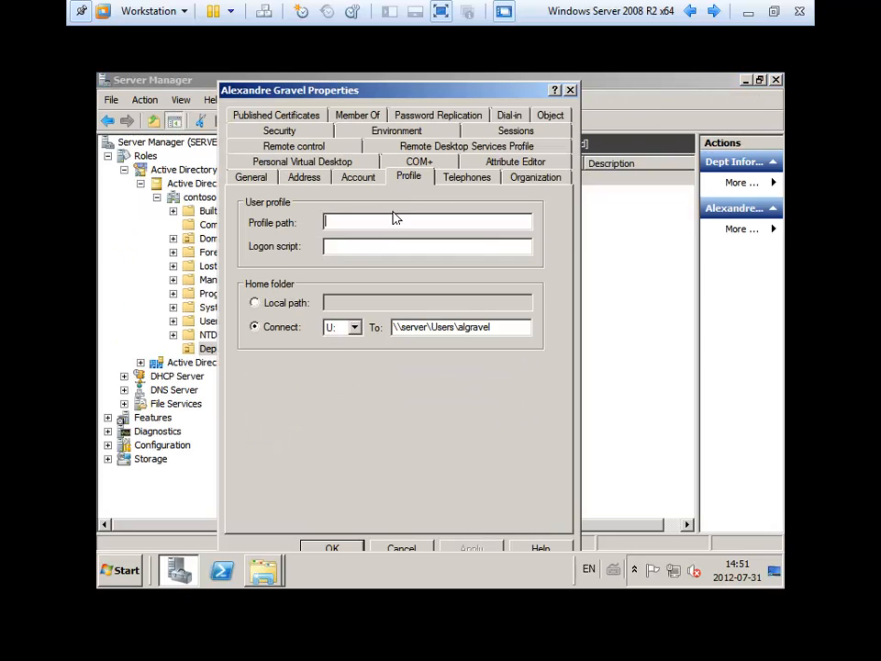
click(336, 246)
text(scre)
drag(376, 244, 306, 235)
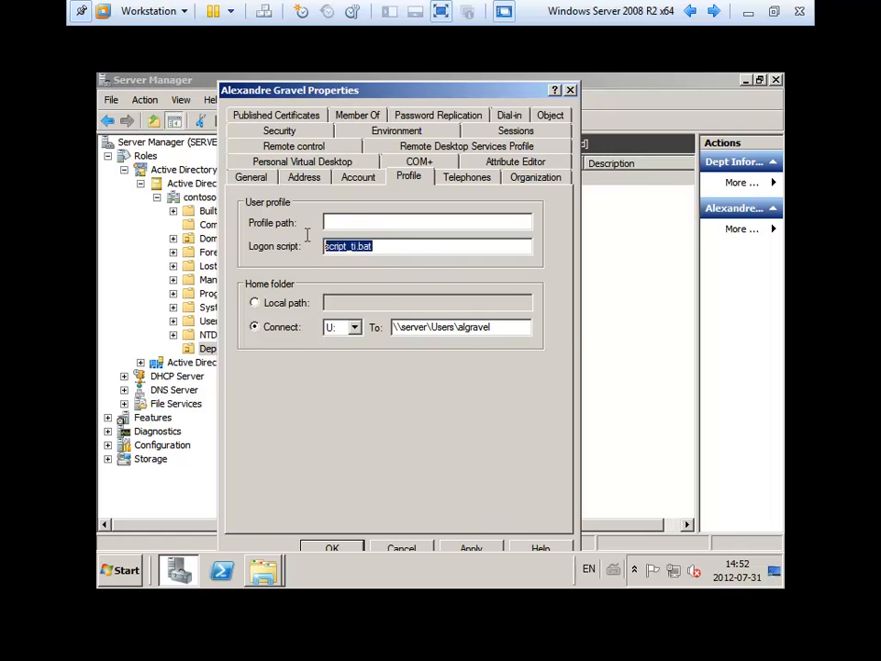
right_click(356, 255)
click(378, 297)
click(332, 545)
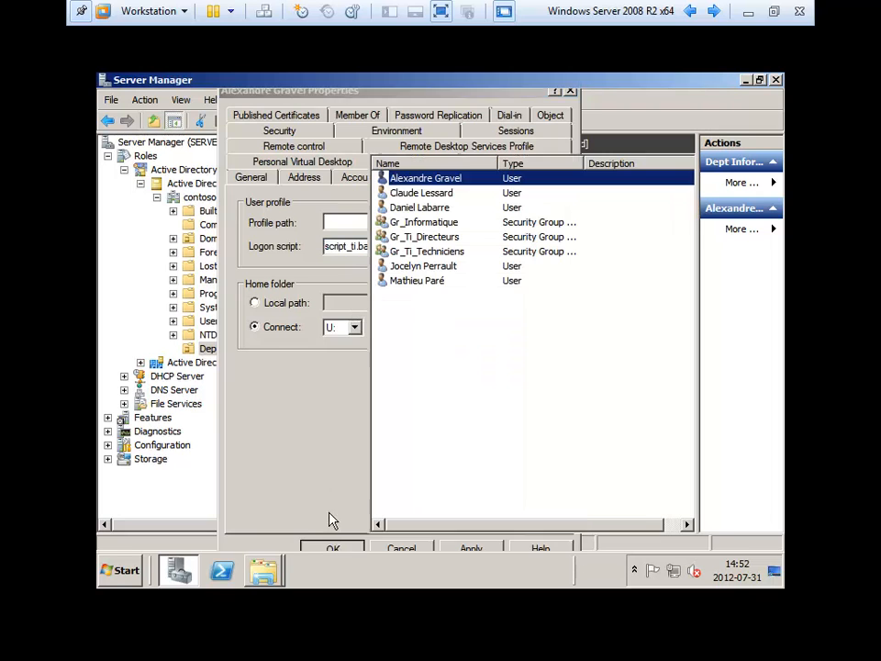
- Paste script_ti.bat as the logon script for the second and third users
double_click(431, 192)
click(409, 176)
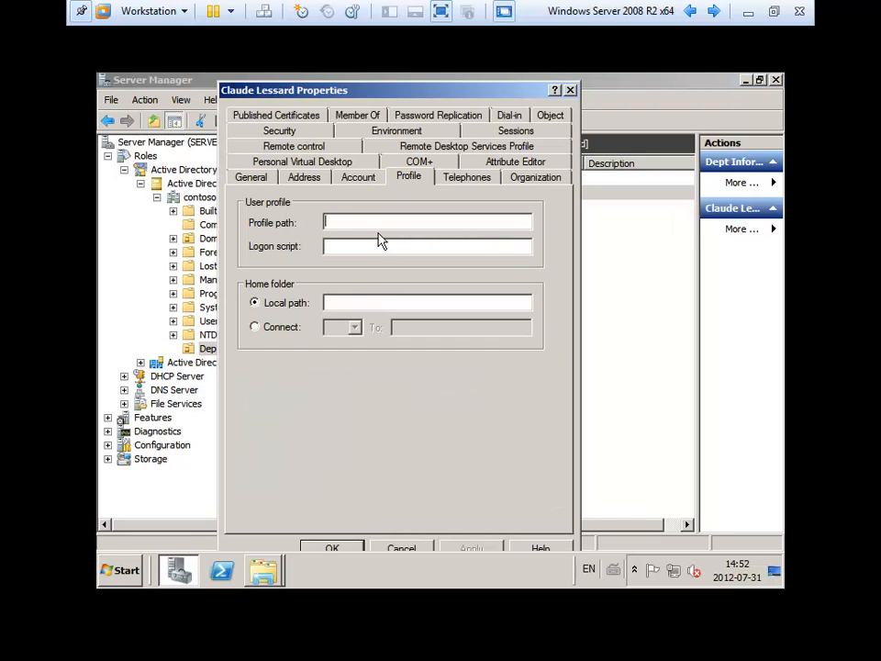
click(370, 246)
right_click(370, 246)
click(400, 307)
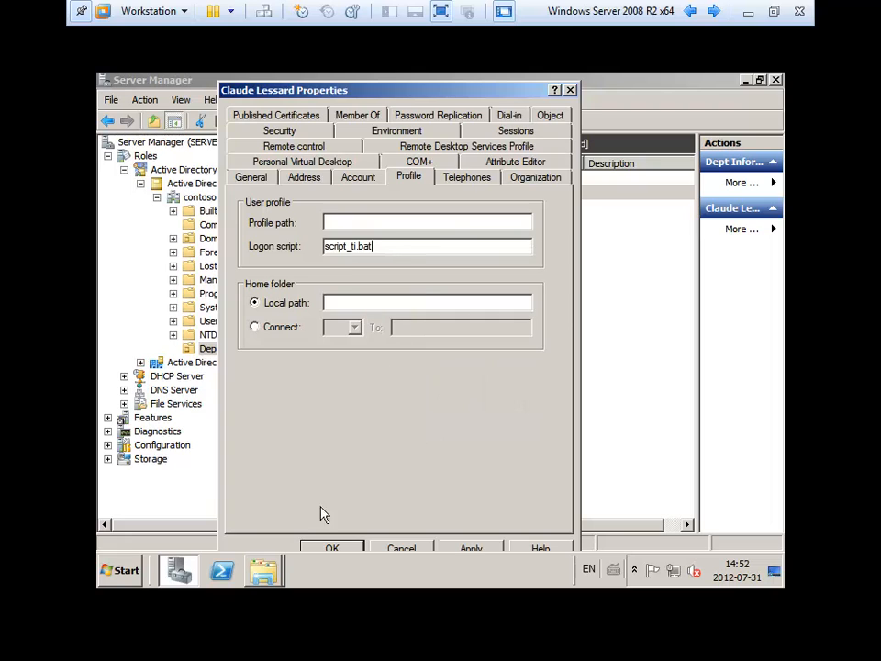
click(334, 550)
double_click(431, 206)
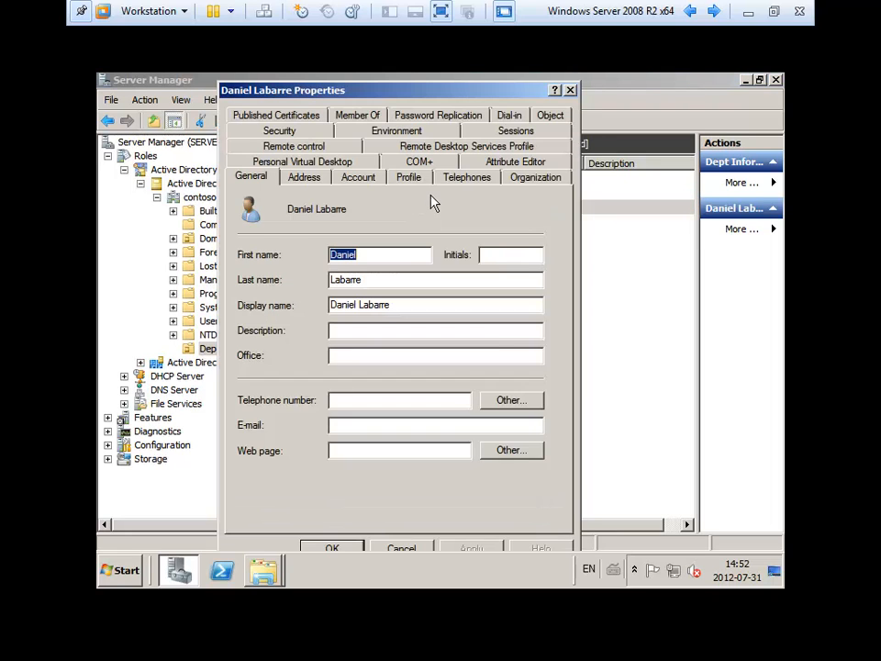
click(411, 177)
right_click(389, 248)
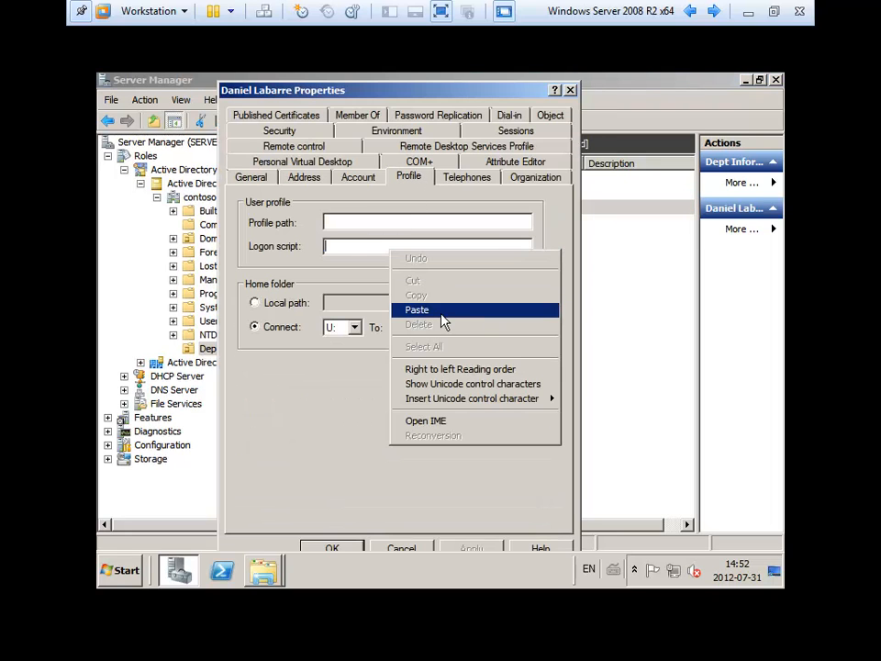
click(435, 311)
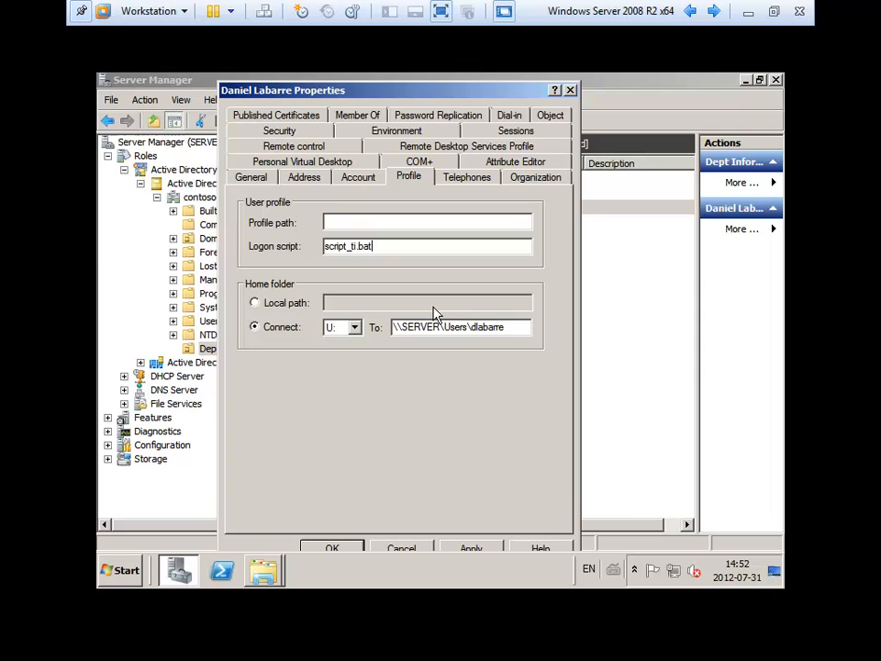
click(486, 550)
click(333, 550)
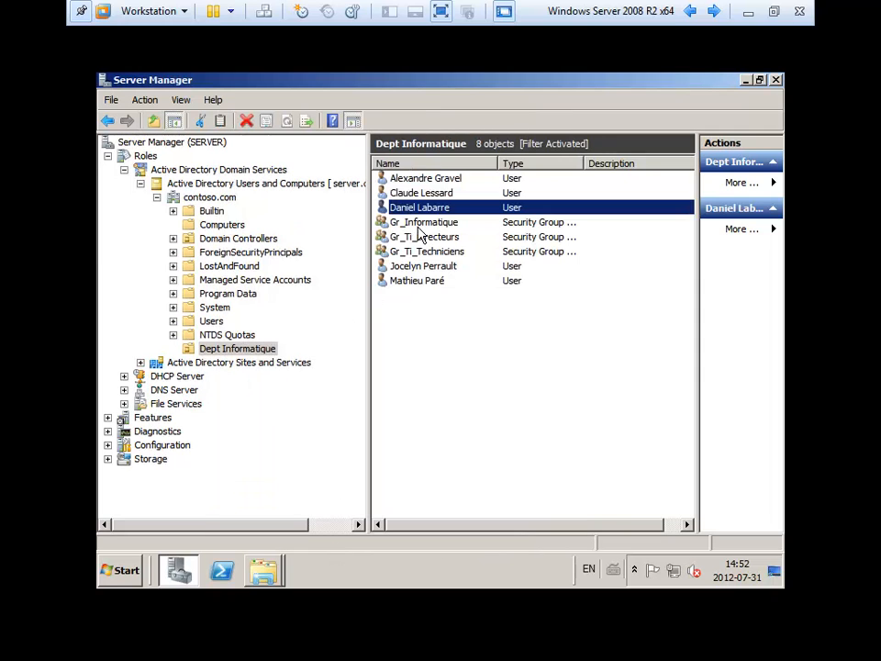
- Paste script_ti.bat as the logon script for the fourth and last users
double_click(422, 265)
click(409, 178)
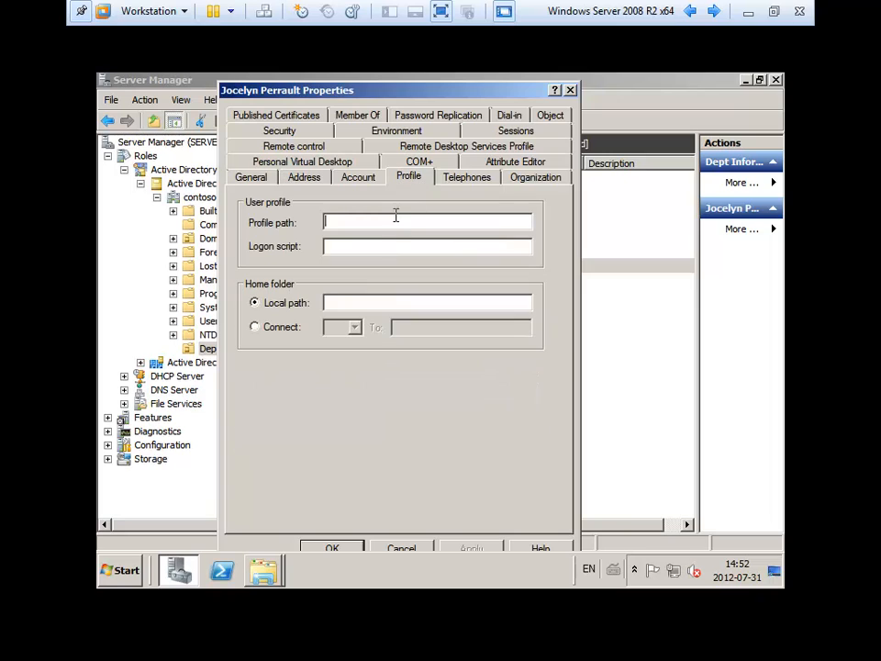
right_click(373, 244)
click(402, 305)
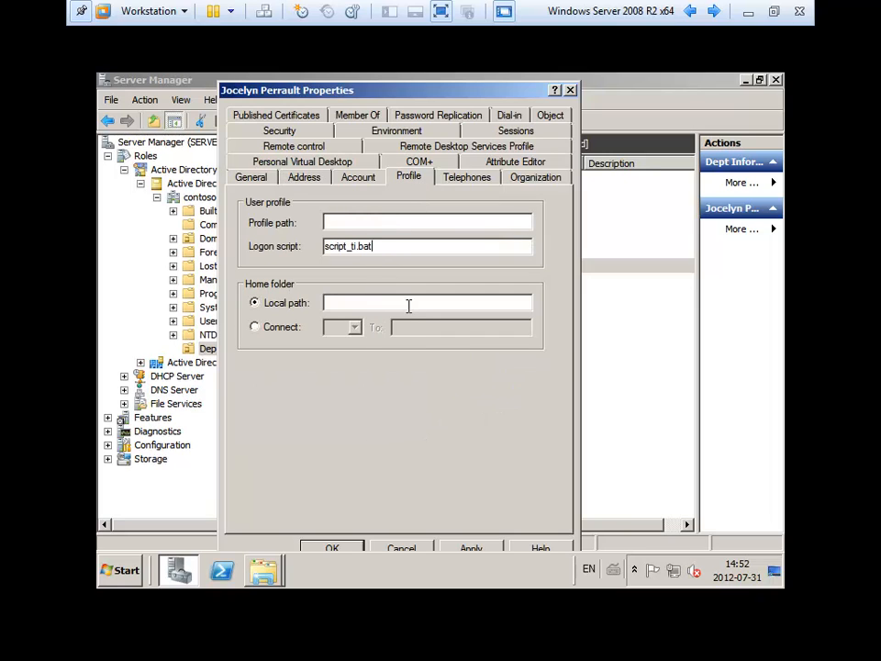
click(484, 551)
click(335, 549)
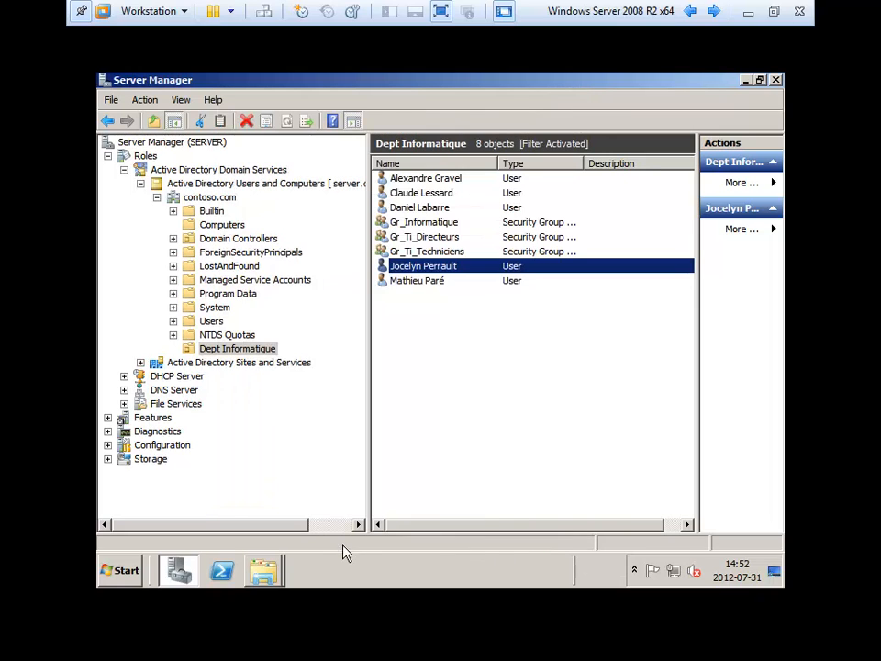
double_click(419, 280)
click(410, 176)
click(392, 225)
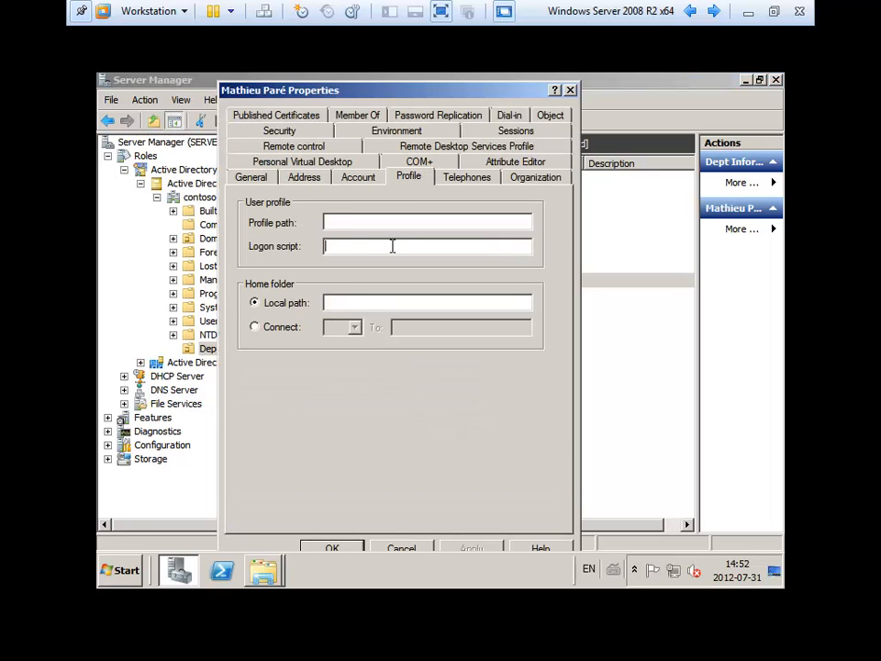
right_click(393, 246)
click(419, 305)
click(327, 551)
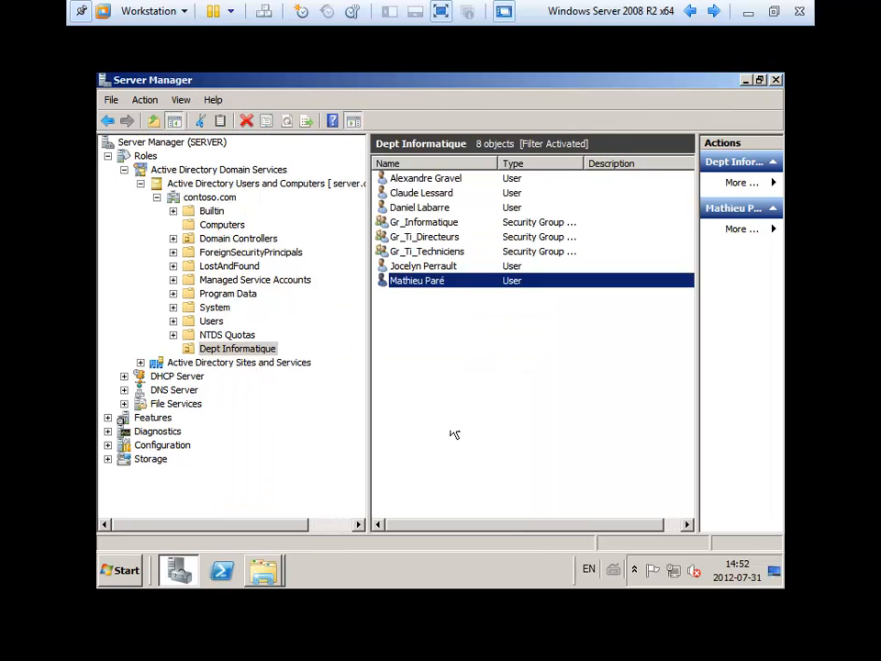
click(481, 410)
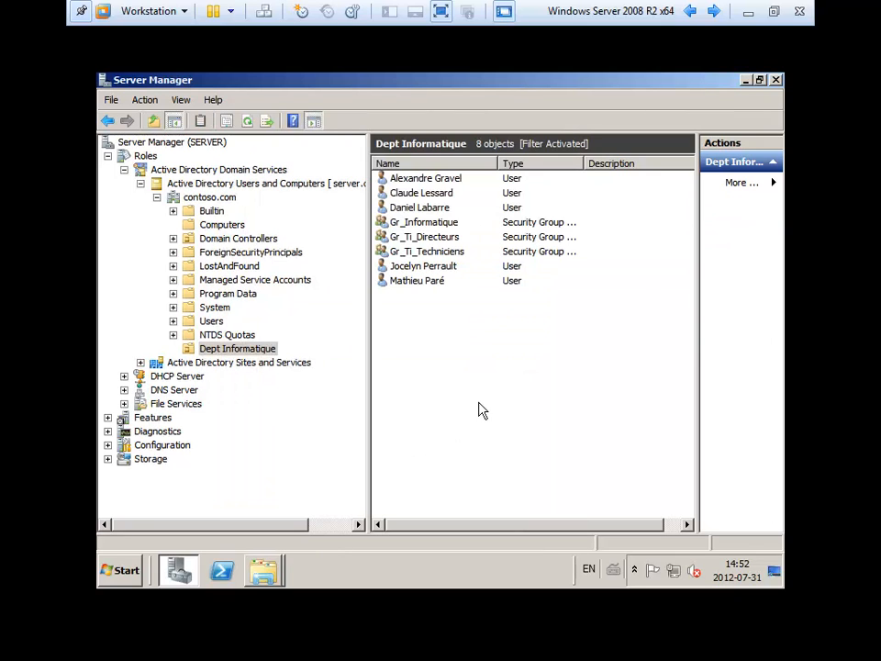
- Close Server Manager and the NETLOGON window, then open the DATA (D:) drive
click(777, 80)
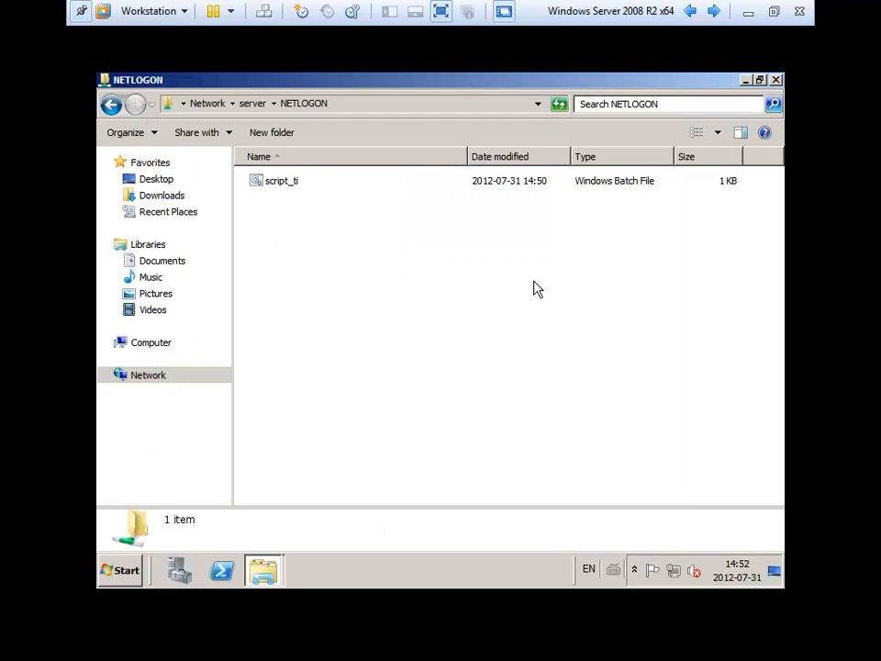
click(776, 81)
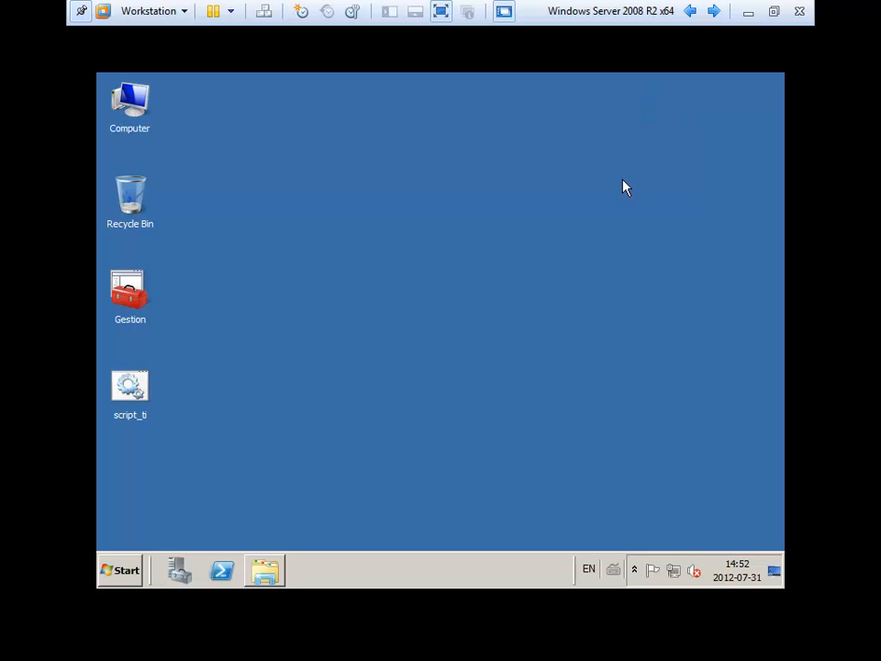
double_click(138, 101)
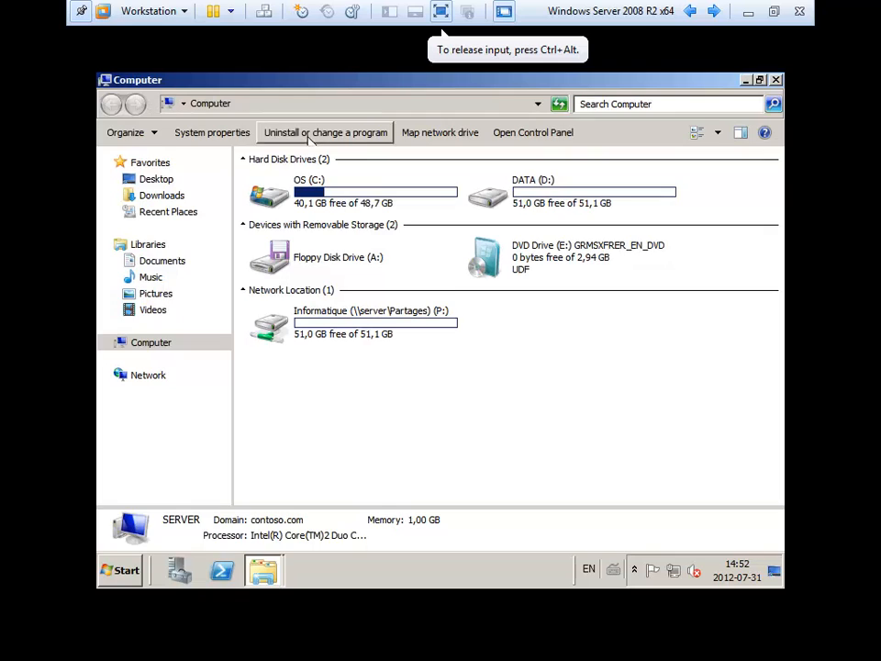
double_click(527, 189)
- Review the Partages folder's advanced sharing permissions, then close its properties
click(267, 183)
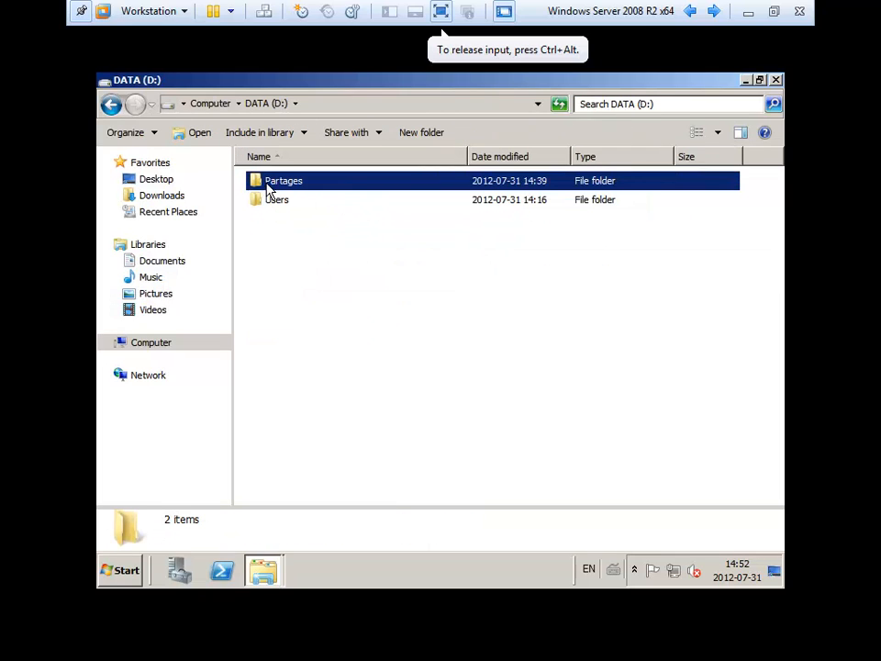
right_click(267, 187)
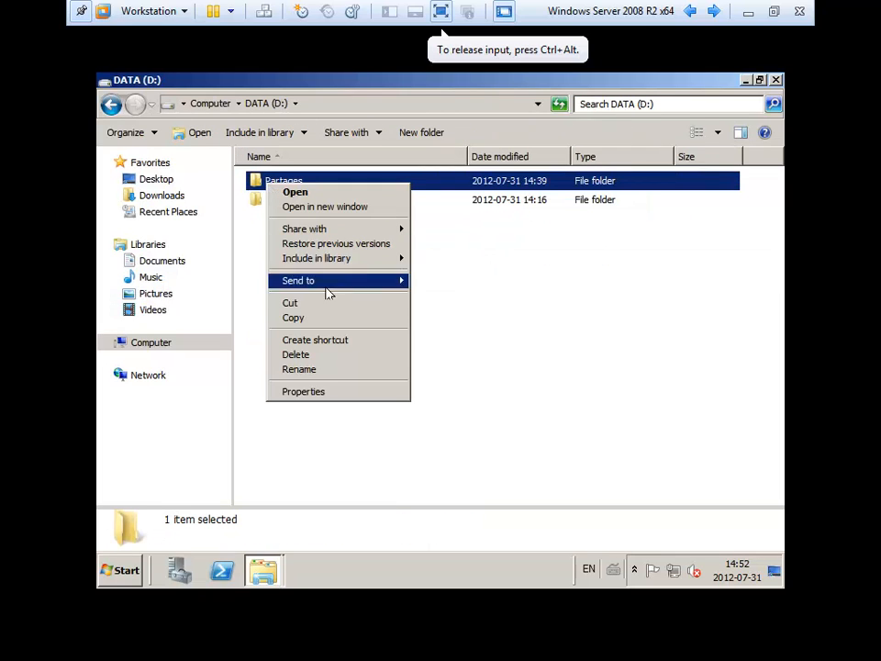
click(329, 395)
click(340, 176)
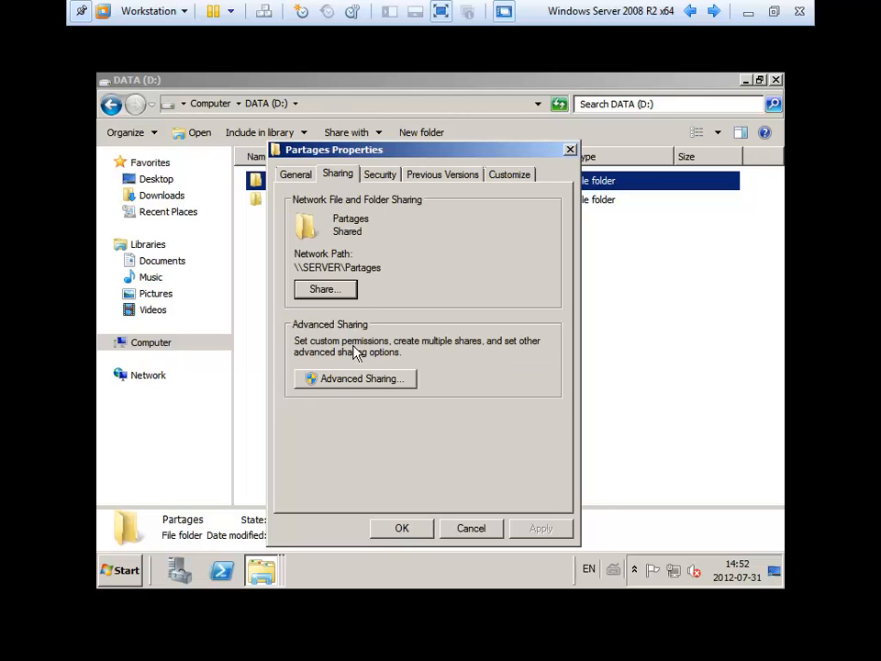
click(357, 375)
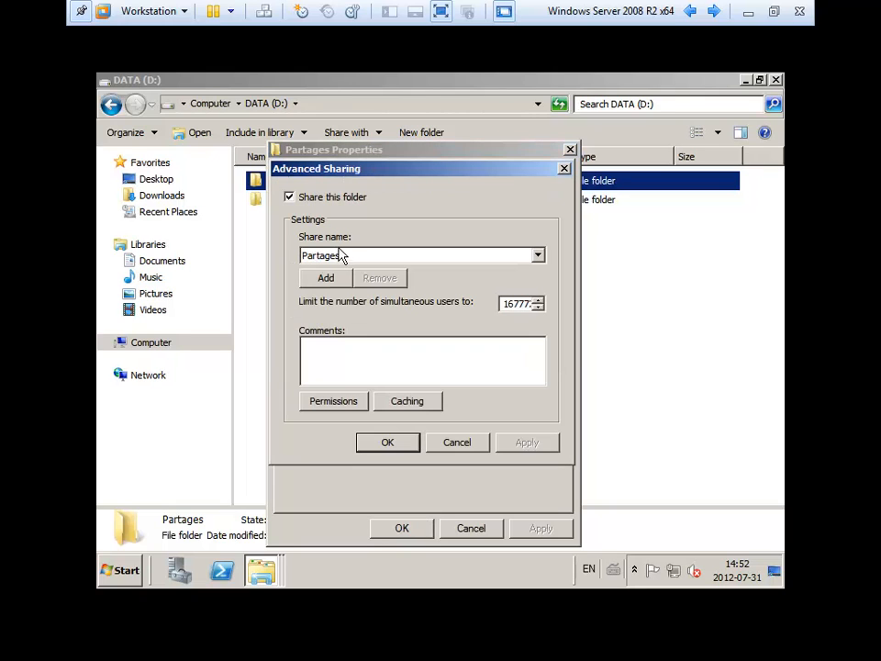
click(335, 401)
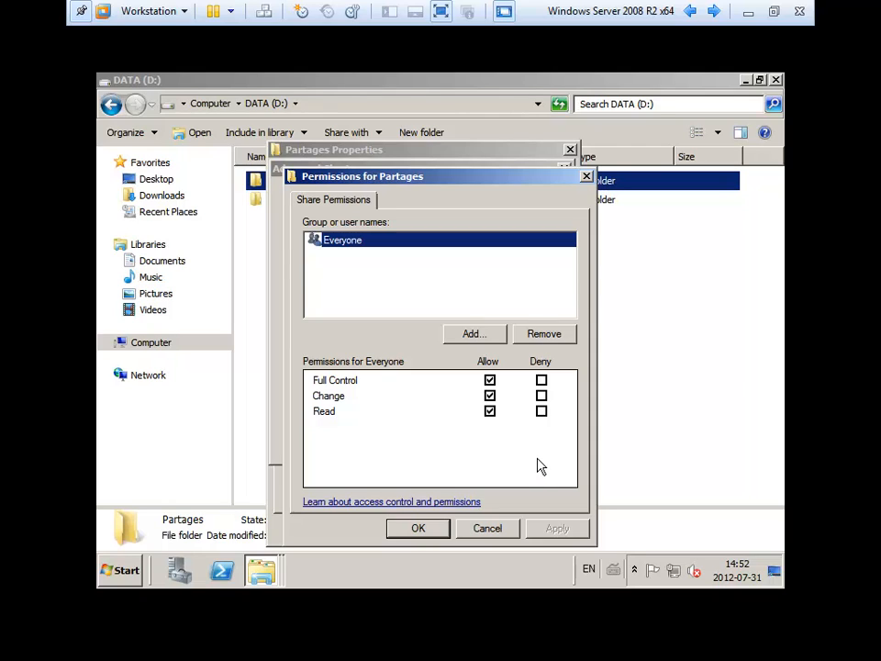
key(Return)
key(Return)
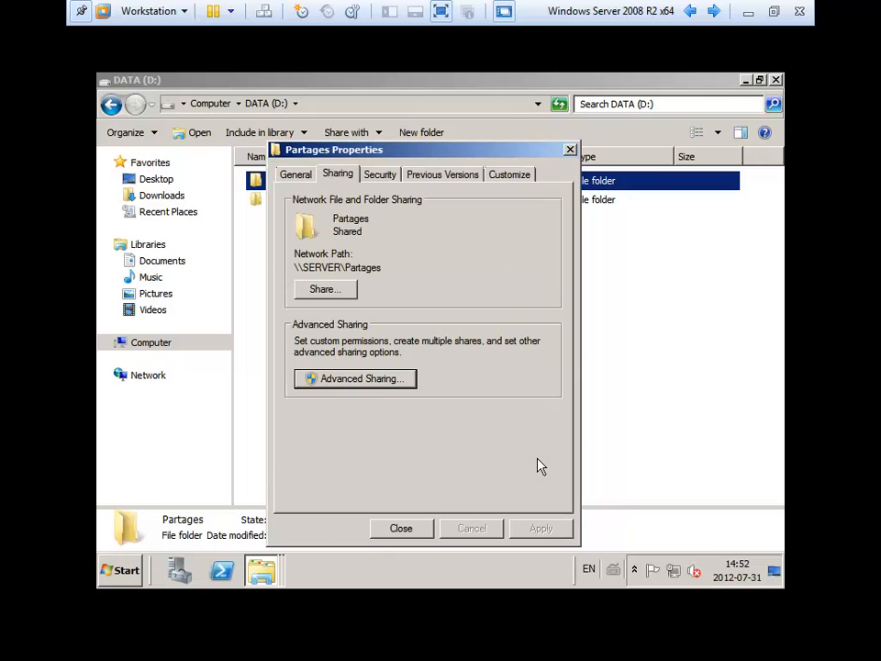
click(401, 528)
- Show the Informatique folder's Security tab with Gr_Informatique allowed Modify
double_click(275, 180)
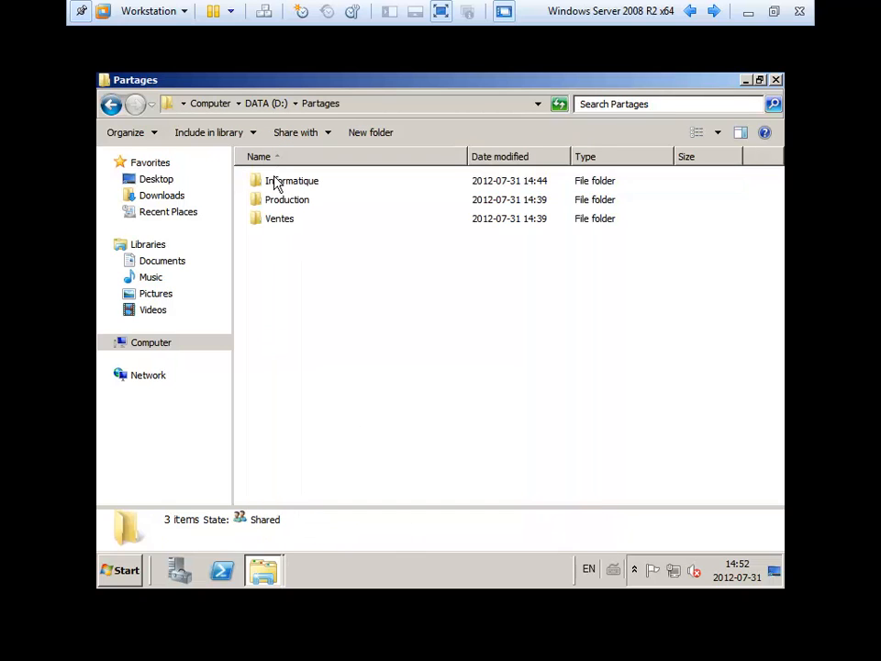
click(276, 181)
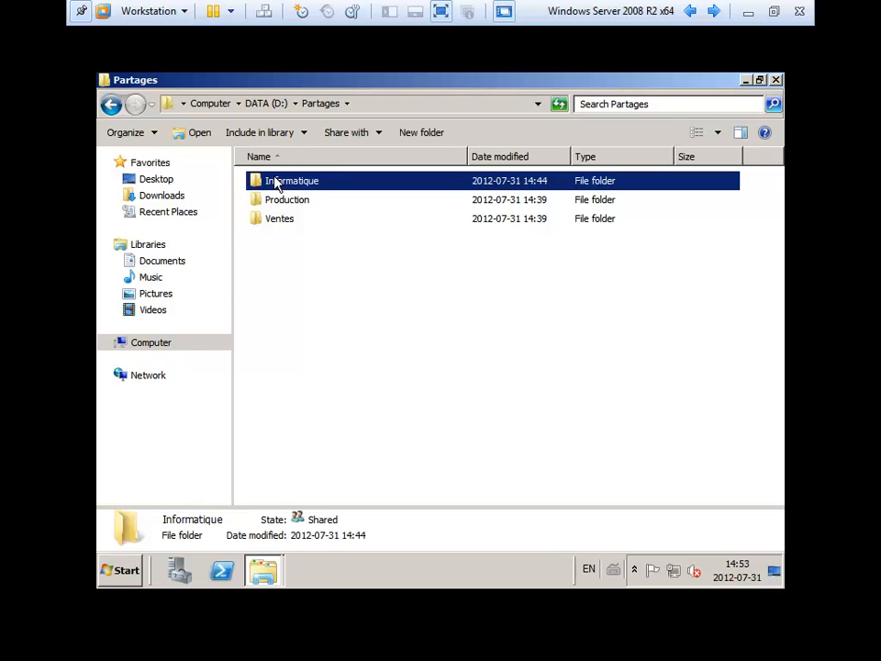
right_click(275, 181)
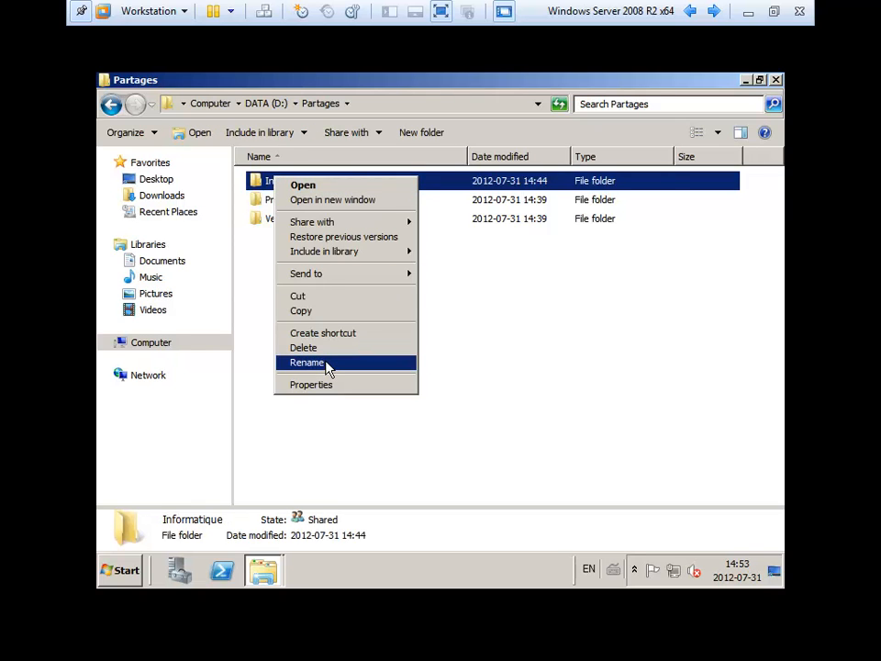
click(327, 385)
click(389, 176)
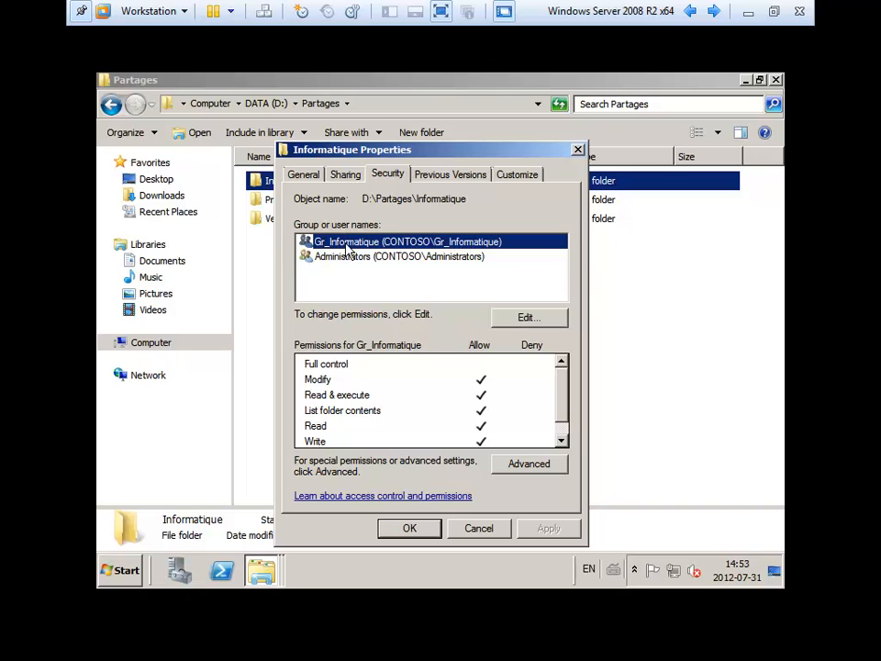
click(171, 572)
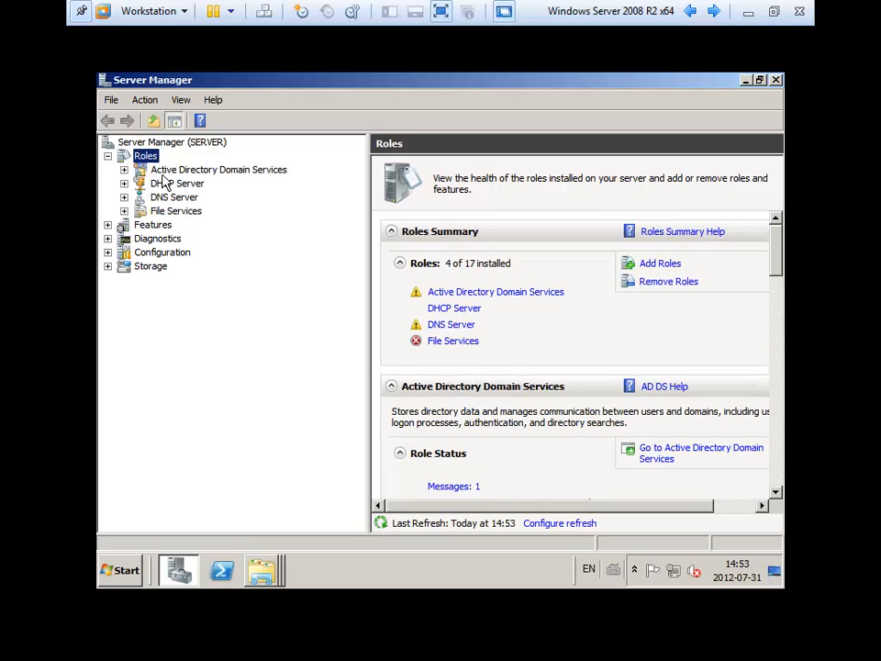
- Navigate Active Directory Users and Computers in contoso.com to the Dept Informatique unit
double_click(139, 171)
click(162, 187)
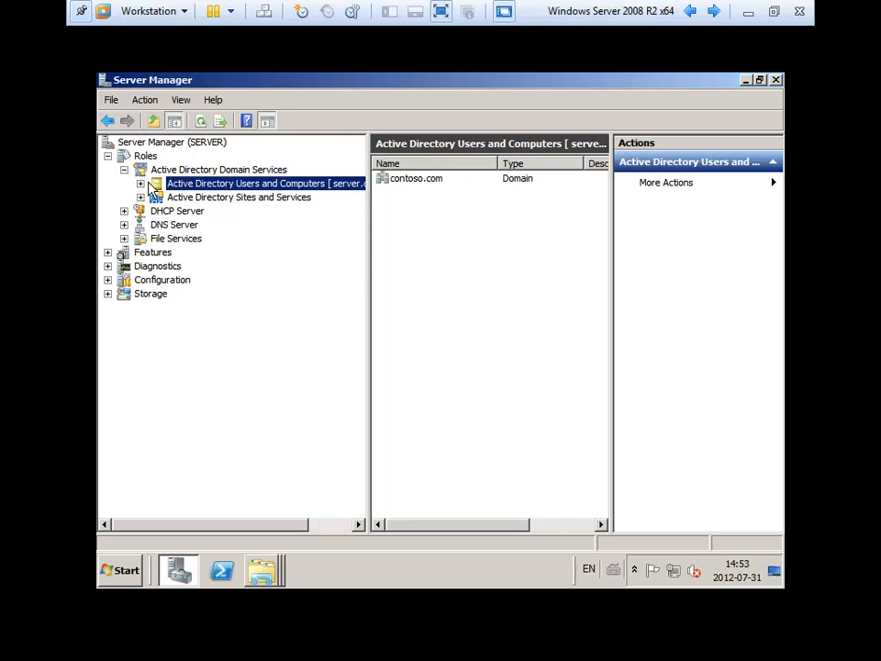
double_click(422, 178)
double_click(413, 266)
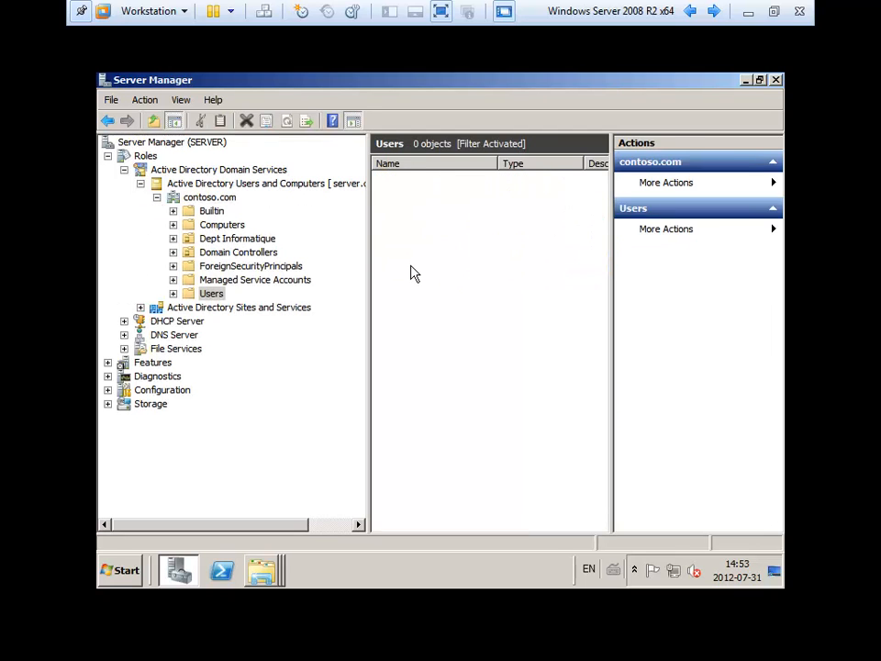
click(225, 238)
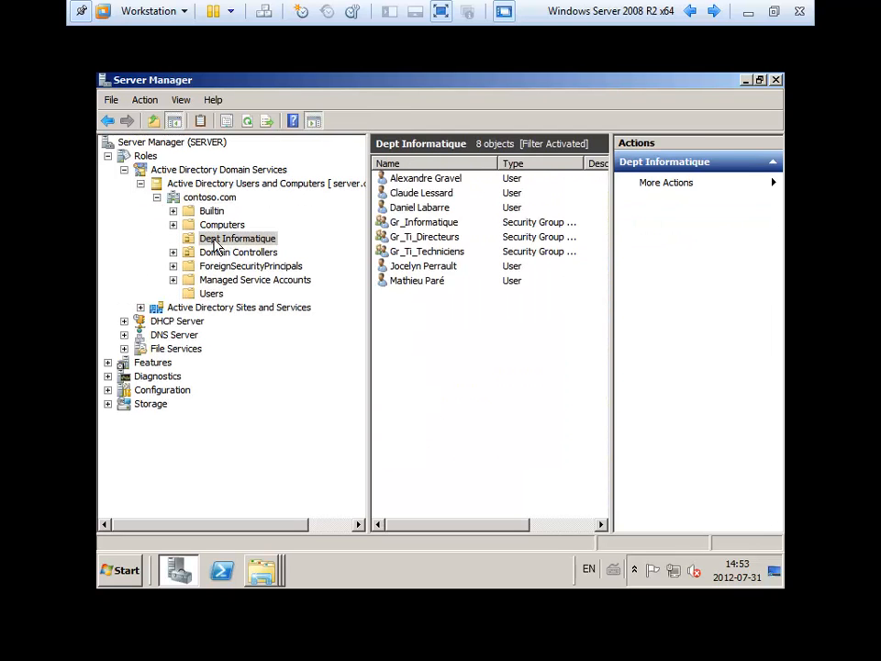
- Check the members of Gr_Informatique, Gr_Ti_Directeurs and Gr_Ti_Techniciens
double_click(426, 223)
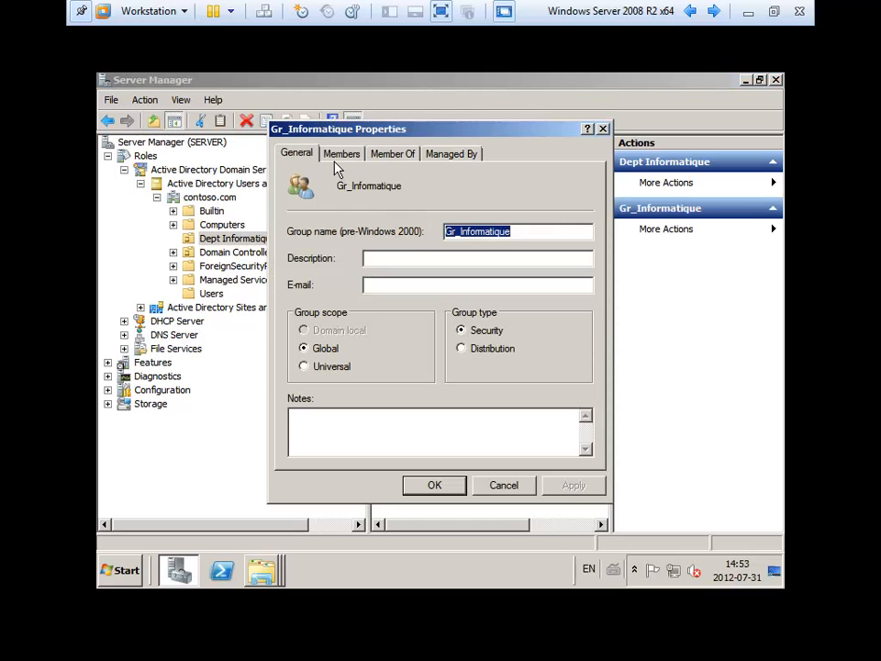
click(342, 155)
drag(373, 195, 431, 195)
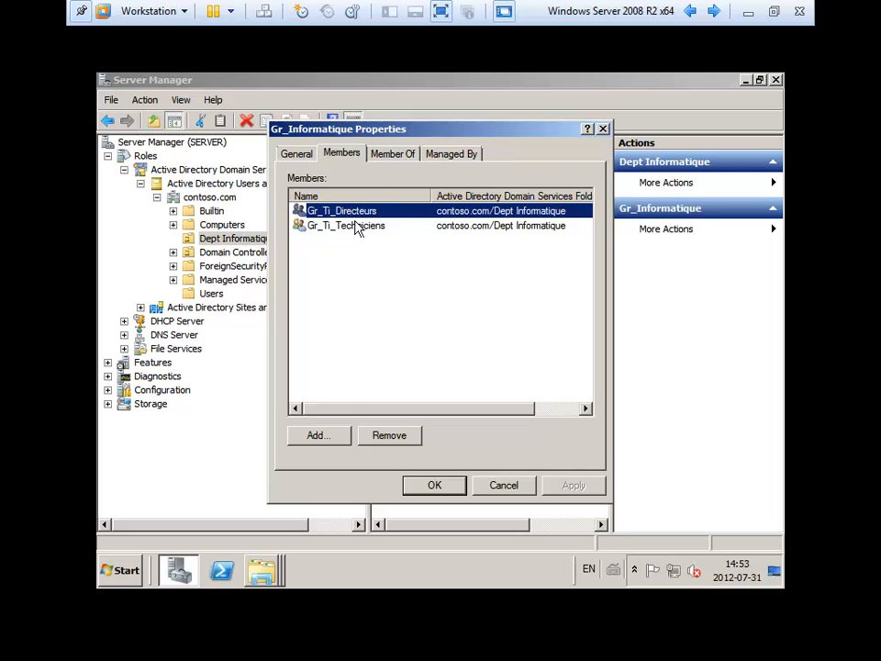
key(Escape)
double_click(418, 235)
click(340, 154)
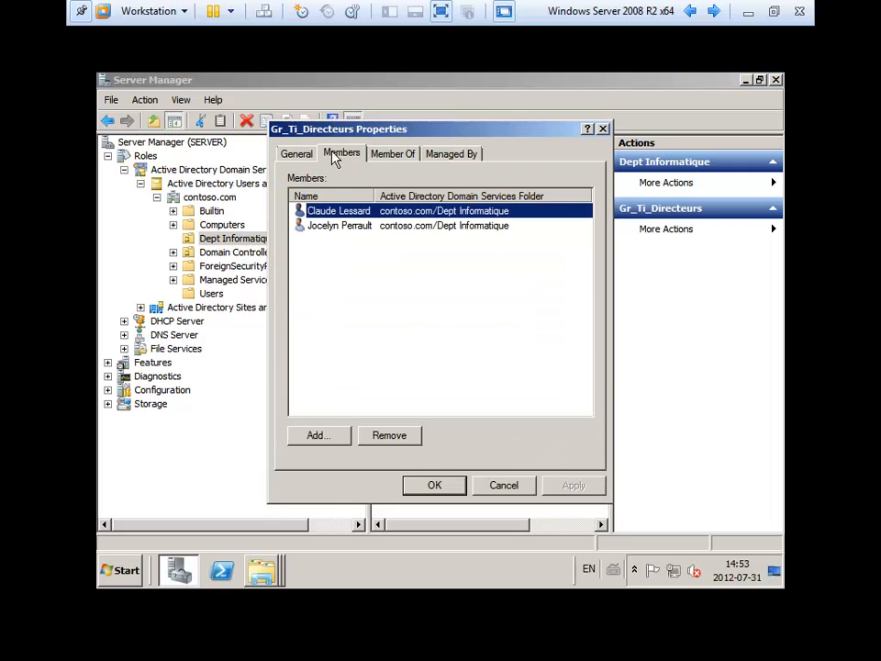
key(Escape)
double_click(423, 250)
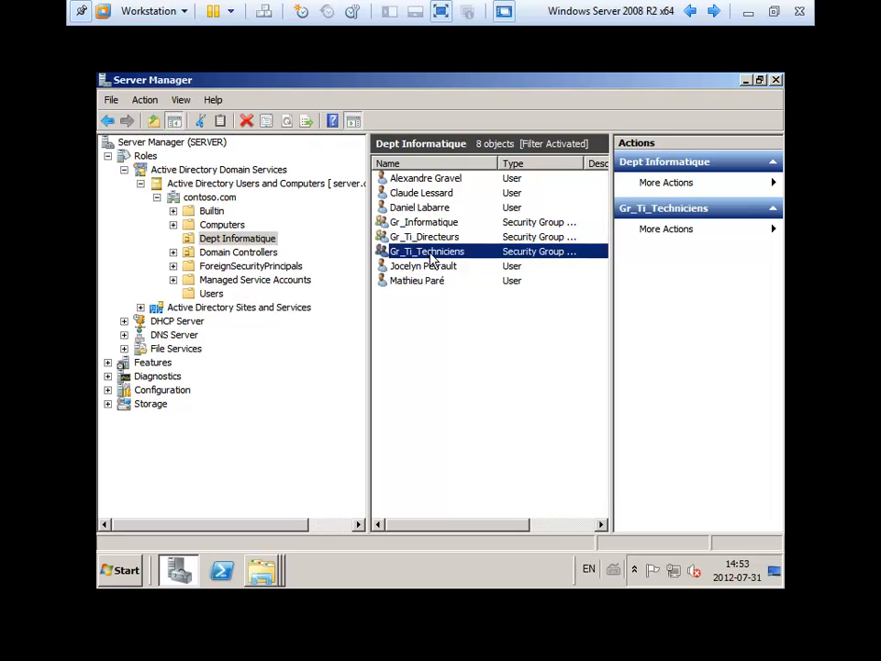
click(339, 154)
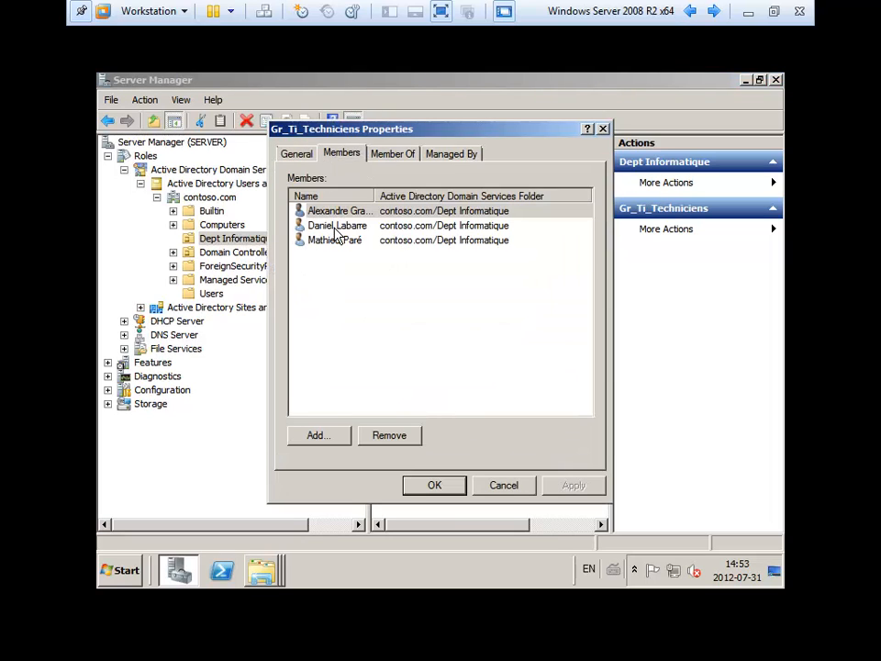
key(Escape)
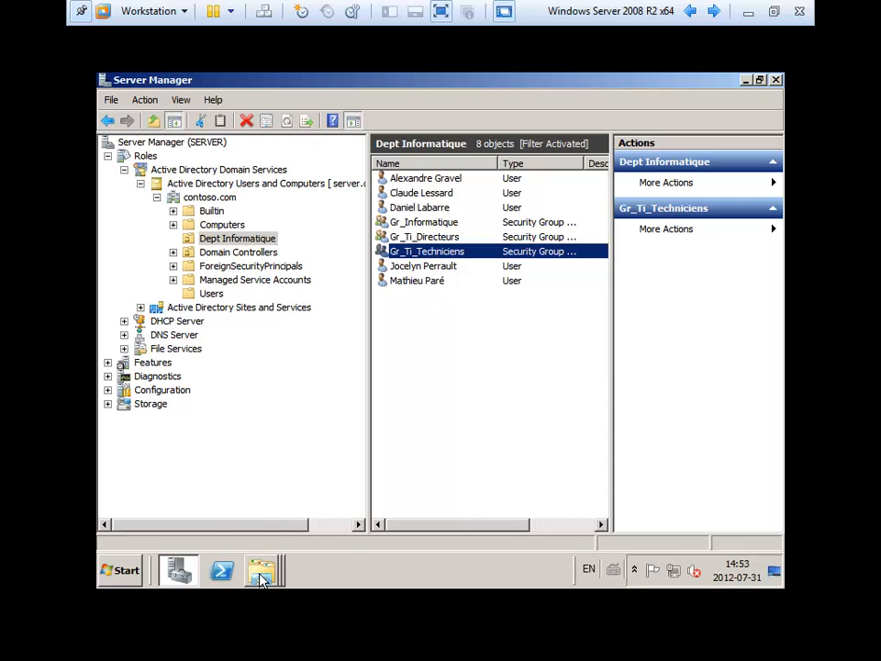
click(455, 412)
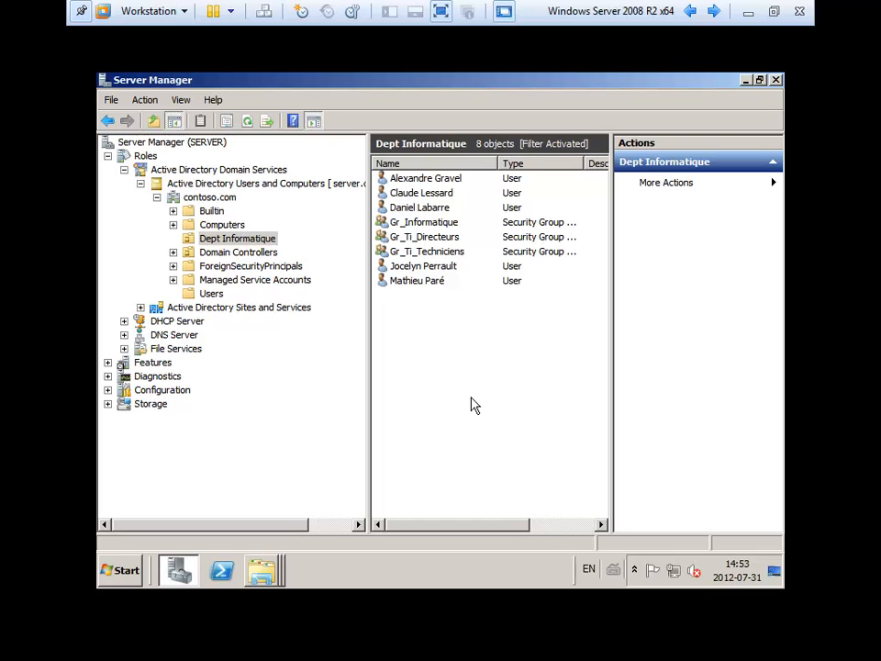
- Minimize Server Manager and recheck the Informatique folder's security permissions
click(745, 81)
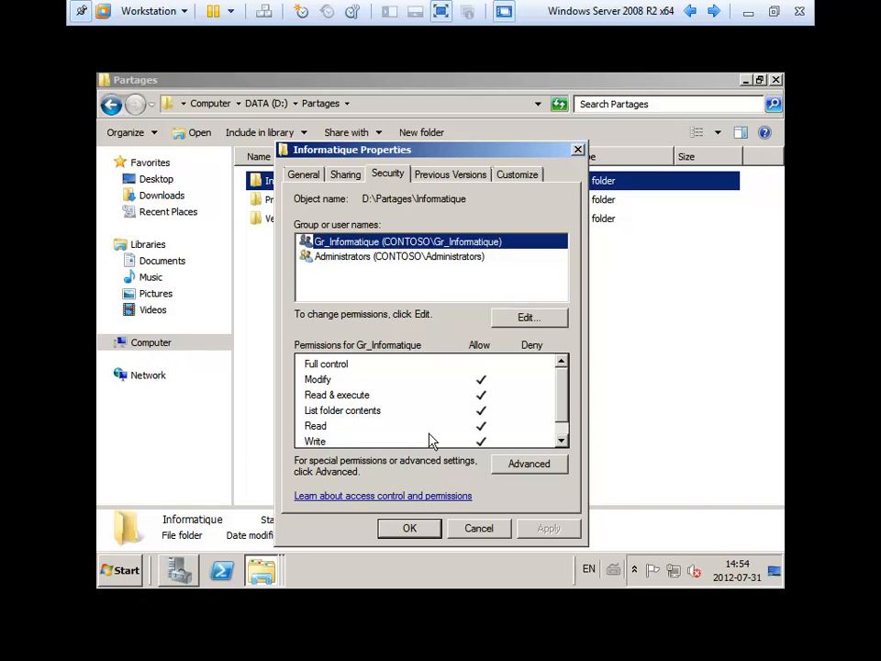
click(409, 528)
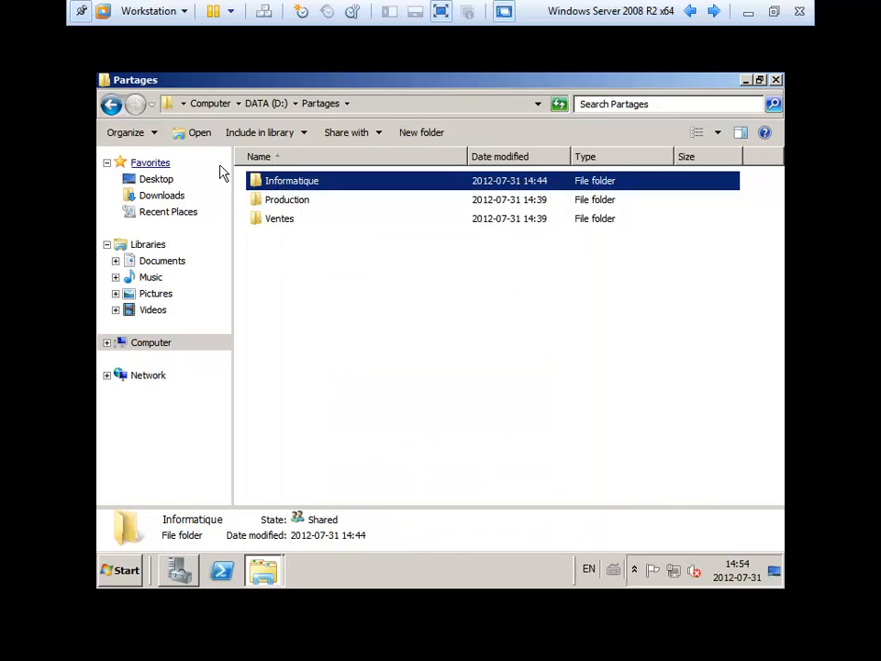
right_click(263, 181)
click(324, 401)
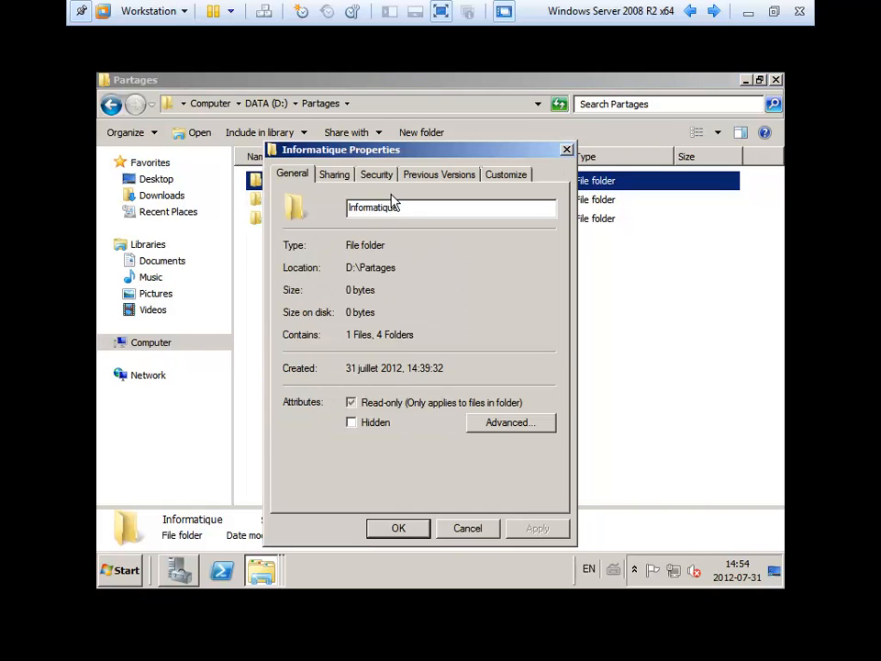
click(376, 174)
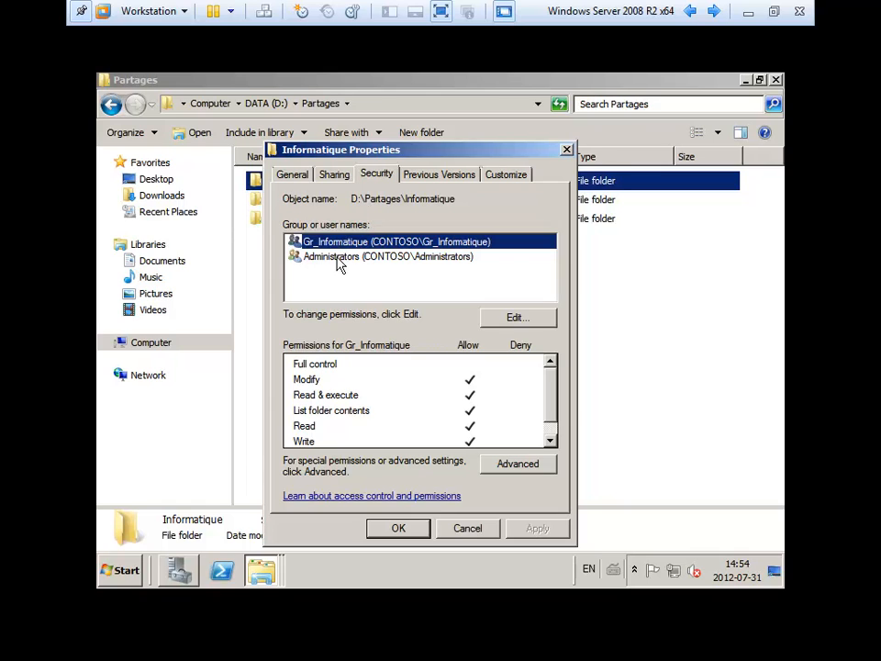
key(Escape)
- Open Informatique and select its Procédures, Logiciels, Commun and Administration subfolders in turn
double_click(281, 183)
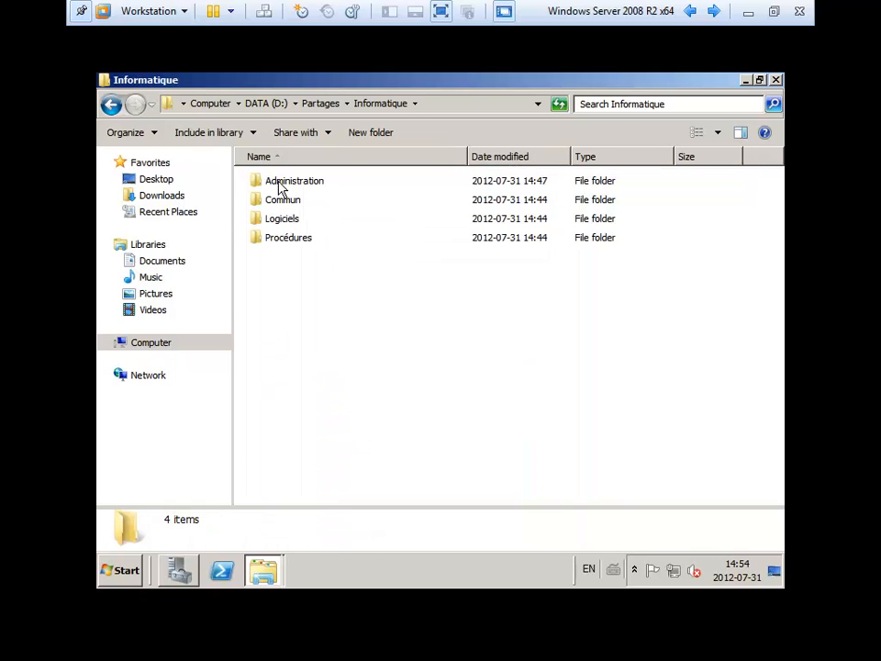
drag(316, 282, 268, 221)
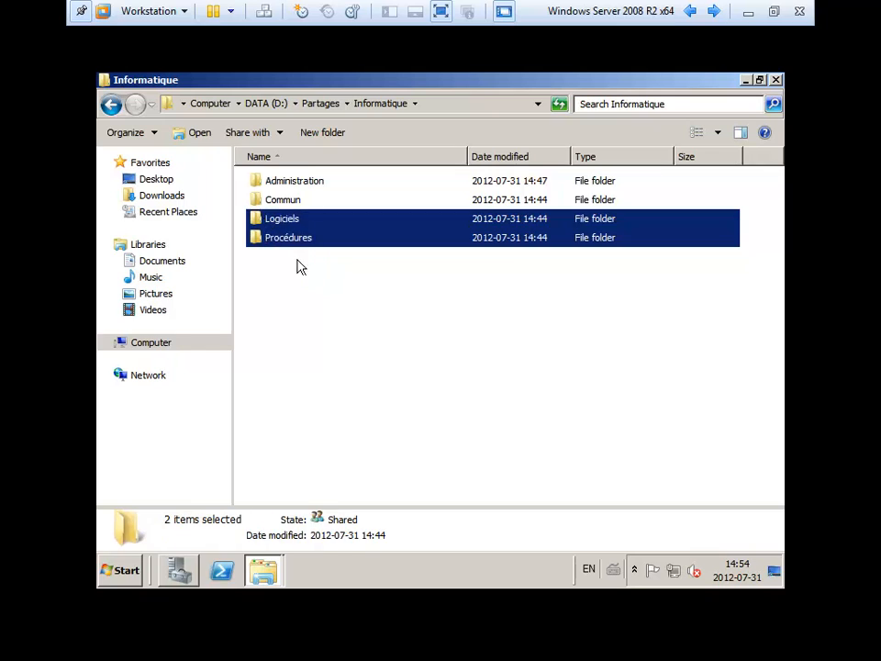
click(299, 265)
click(285, 242)
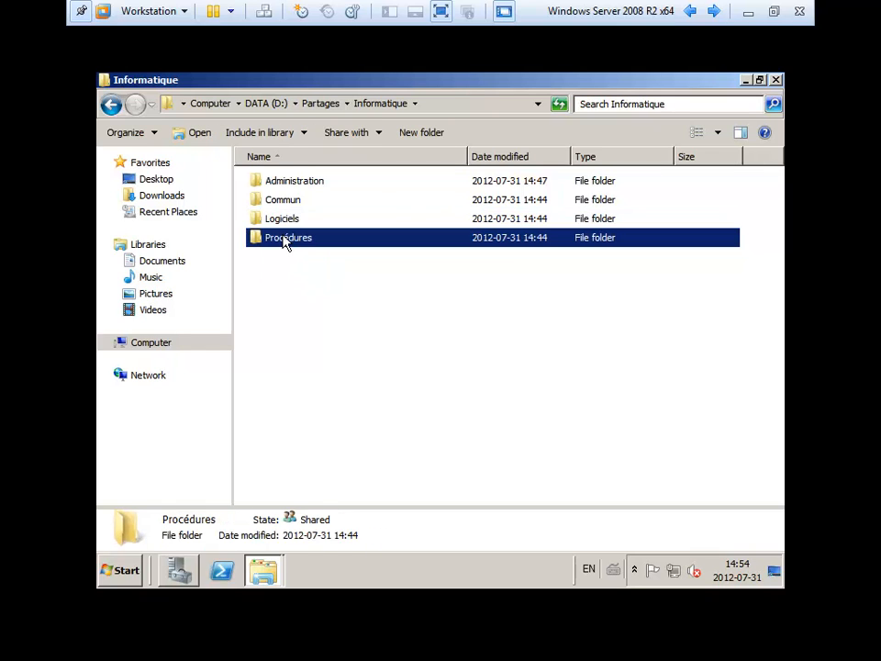
click(285, 225)
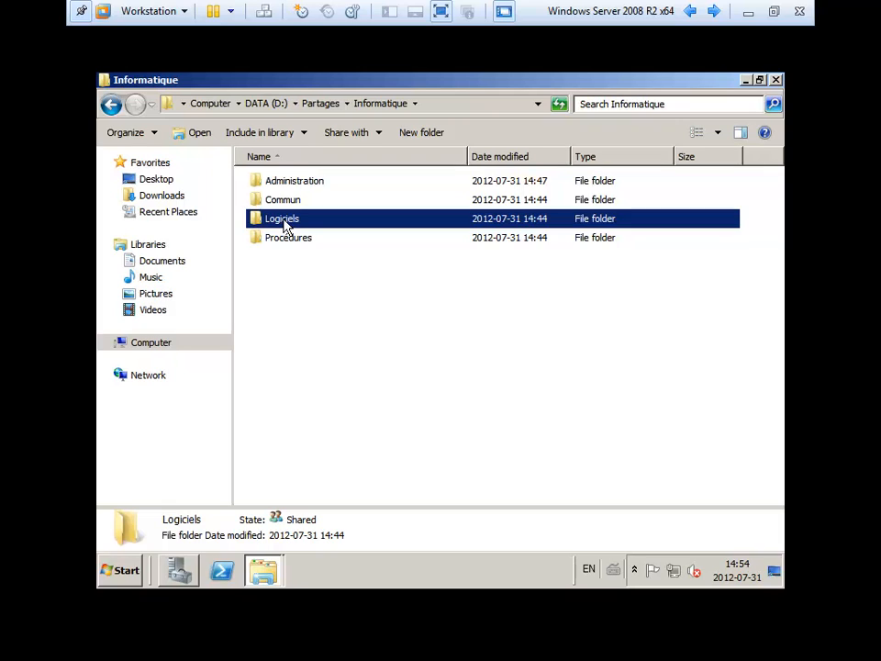
click(288, 202)
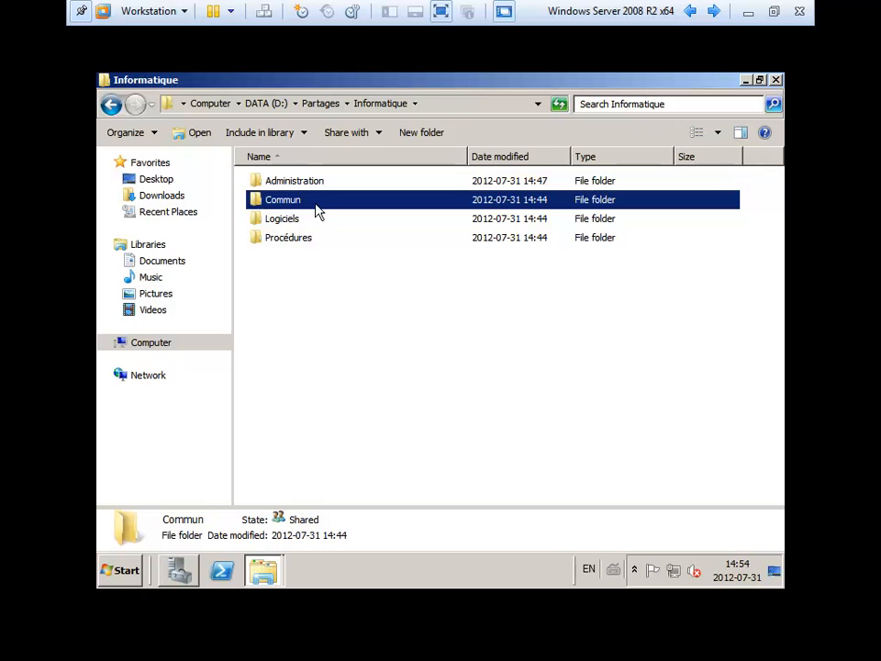
click(311, 184)
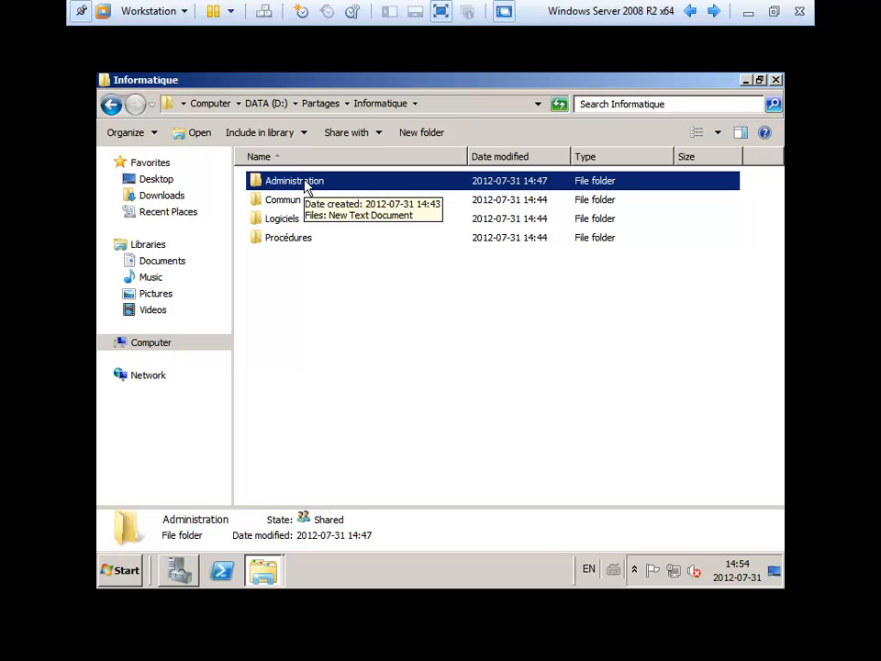
- Open the Administration folder's Security tab and step through its advanced security settings
right_click(306, 183)
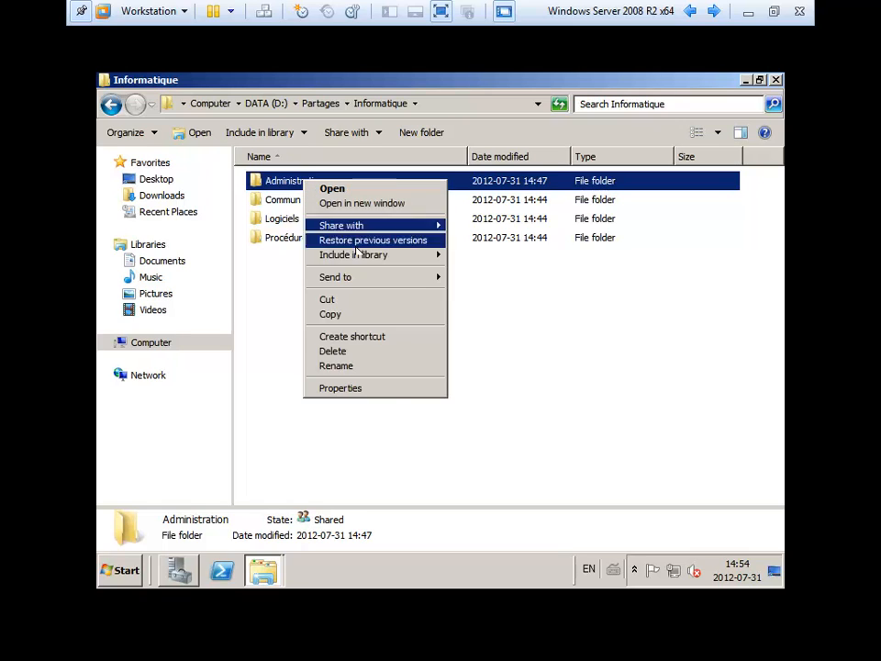
click(386, 387)
click(415, 173)
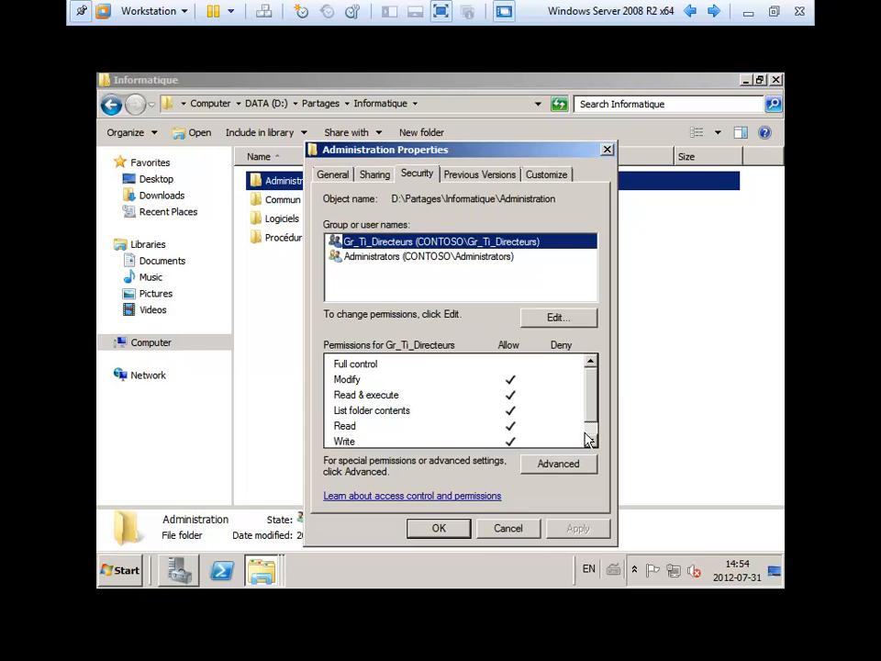
click(570, 473)
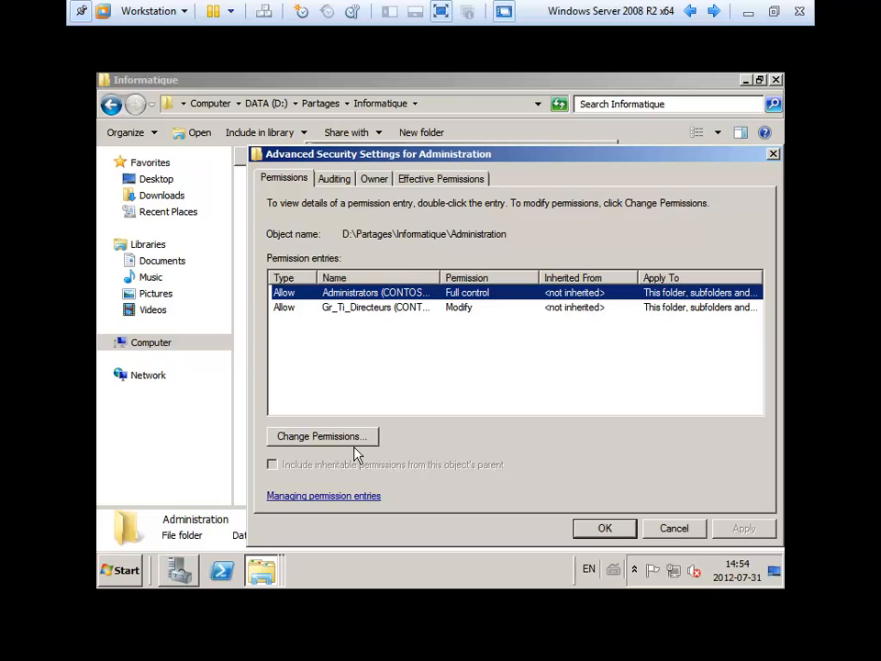
click(354, 442)
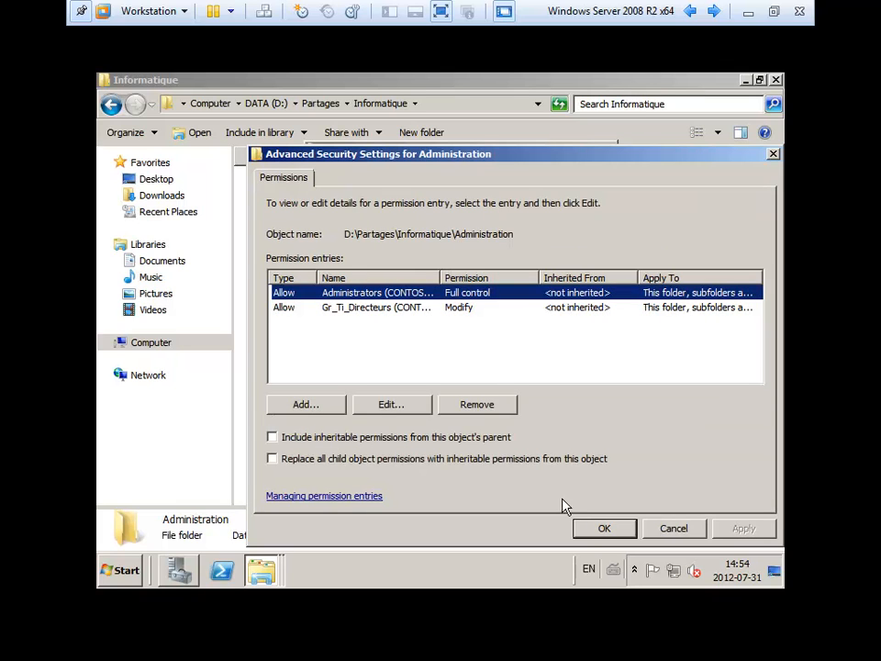
click(602, 528)
click(603, 527)
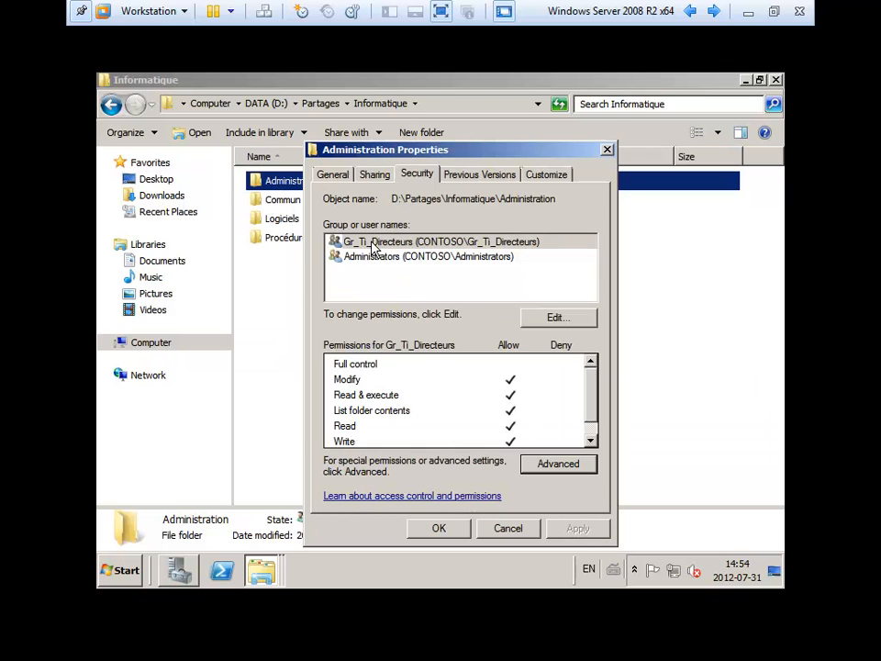
- Check Administrators' Full control and Gr_Ti_Directeurs' Modify permissions, then accept with OK
click(374, 266)
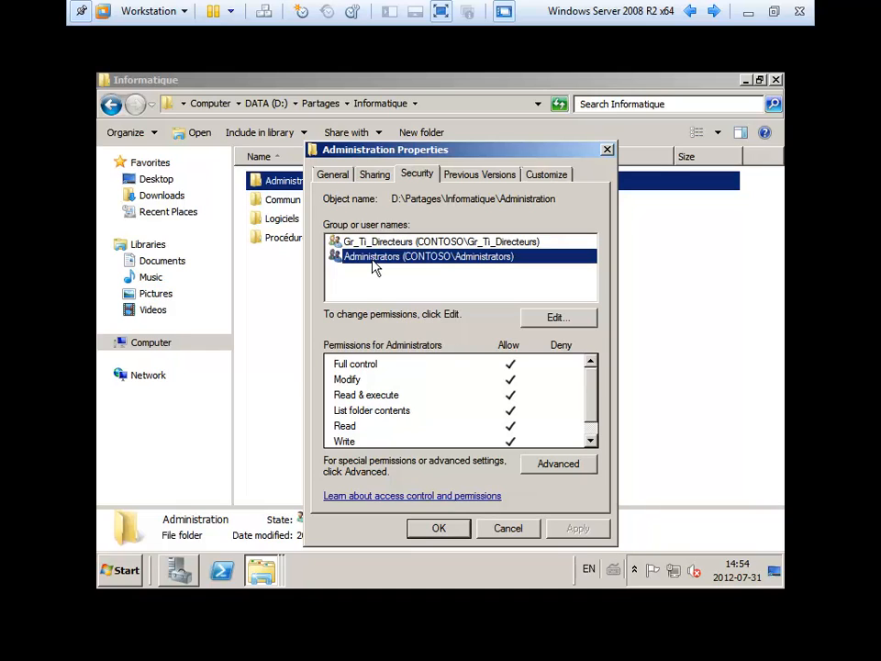
click(380, 242)
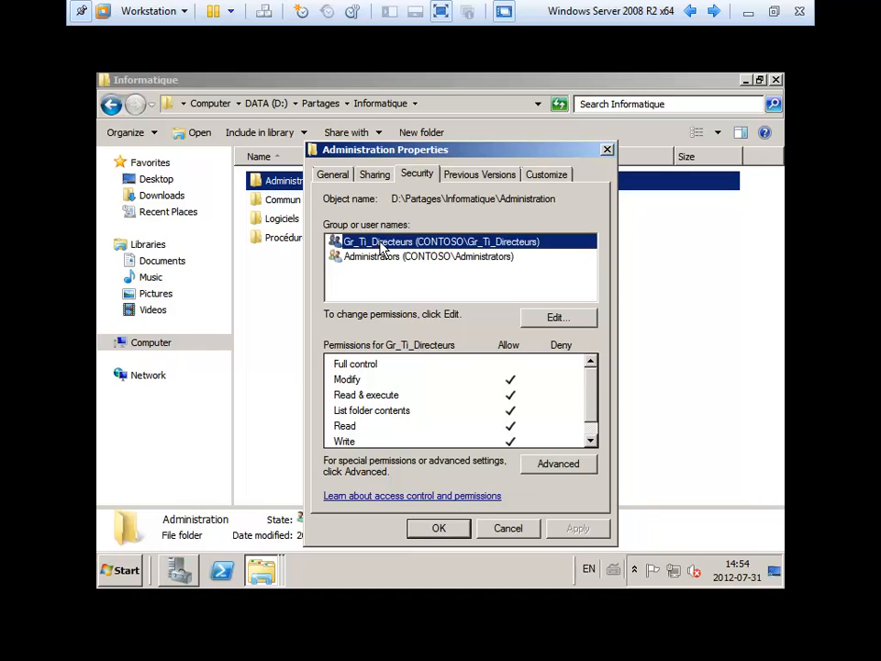
click(592, 424)
scroll(555, 399, up, 1)
click(438, 527)
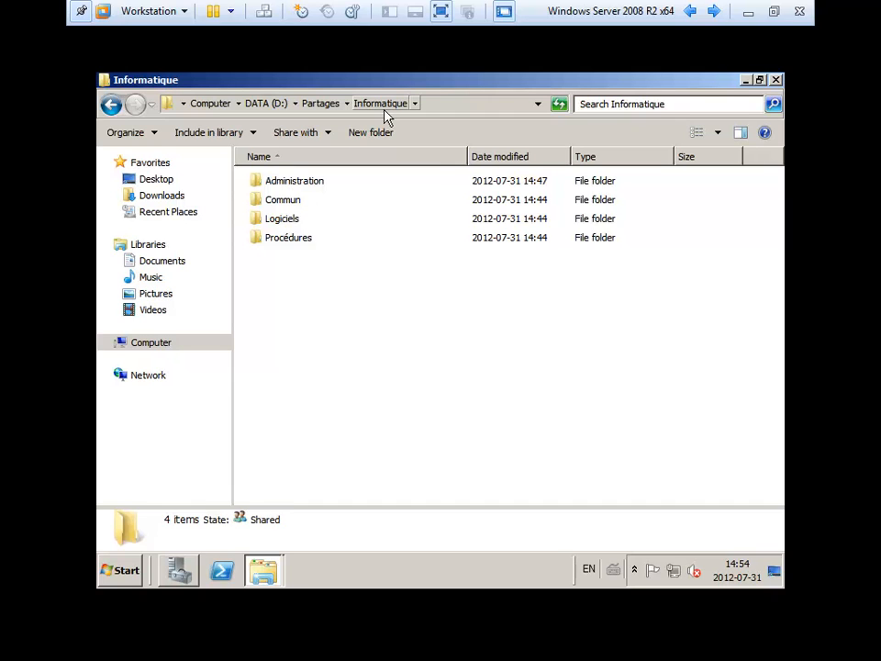
- Browse to \\server from Computer and open its NETLOGON share
click(776, 80)
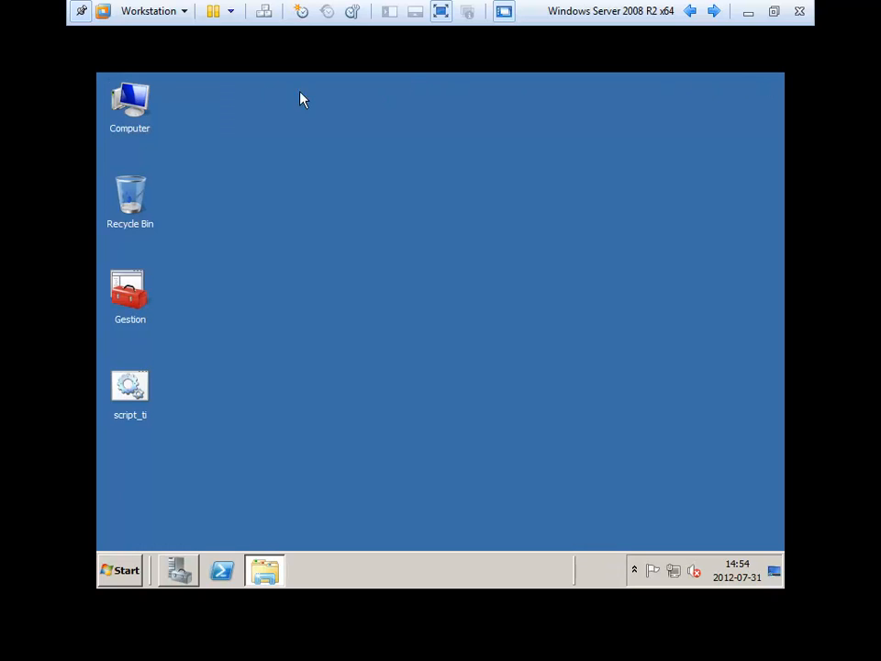
double_click(133, 108)
click(267, 106)
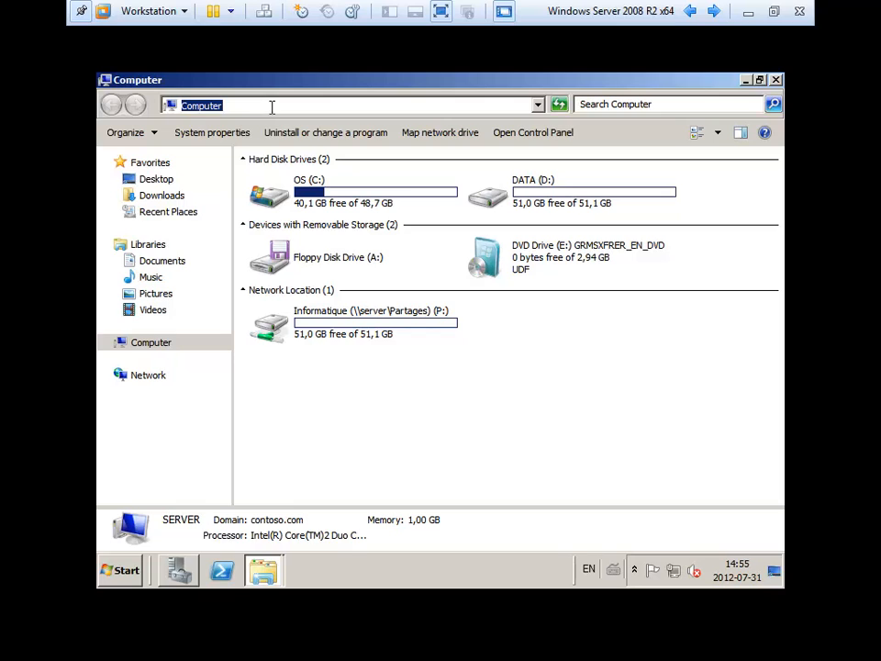
text(C:\)
key(BackSpace)
key(BackSpace)
key(BackSpace)
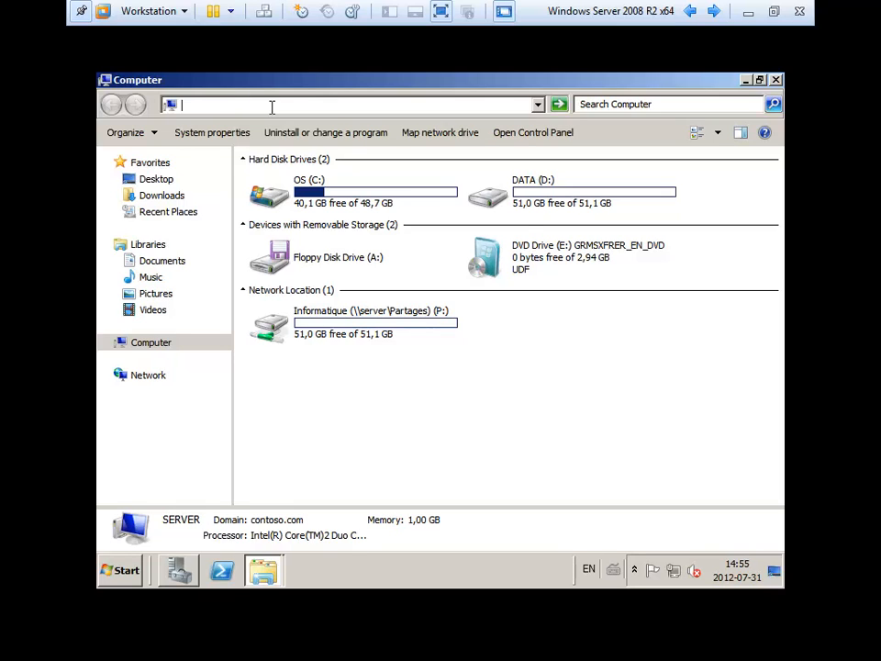
text(\)
click(272, 115)
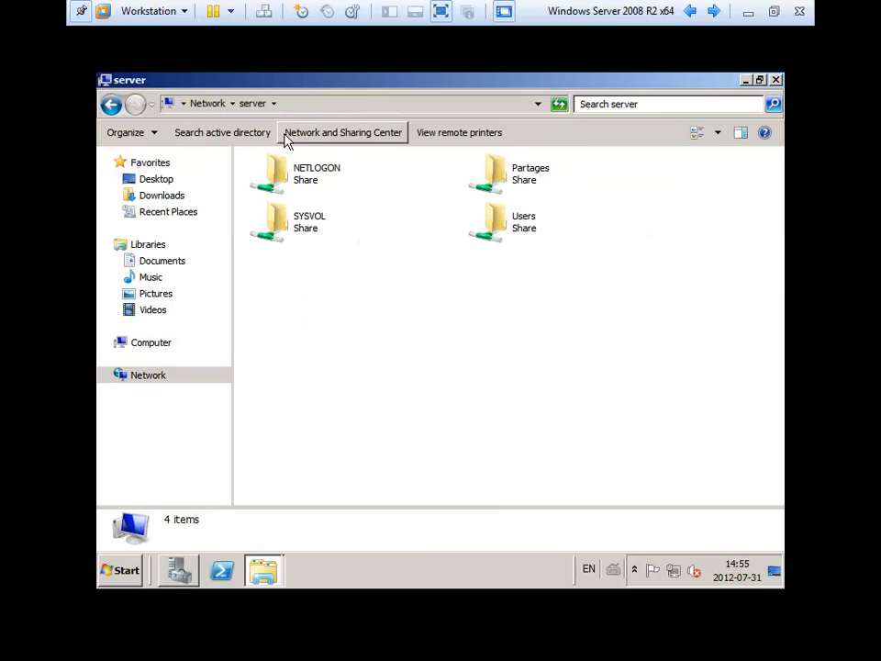
double_click(303, 169)
- Read script_ti in Notepad, checking the net use p: \\server\Partages\Informatique line
right_click(282, 188)
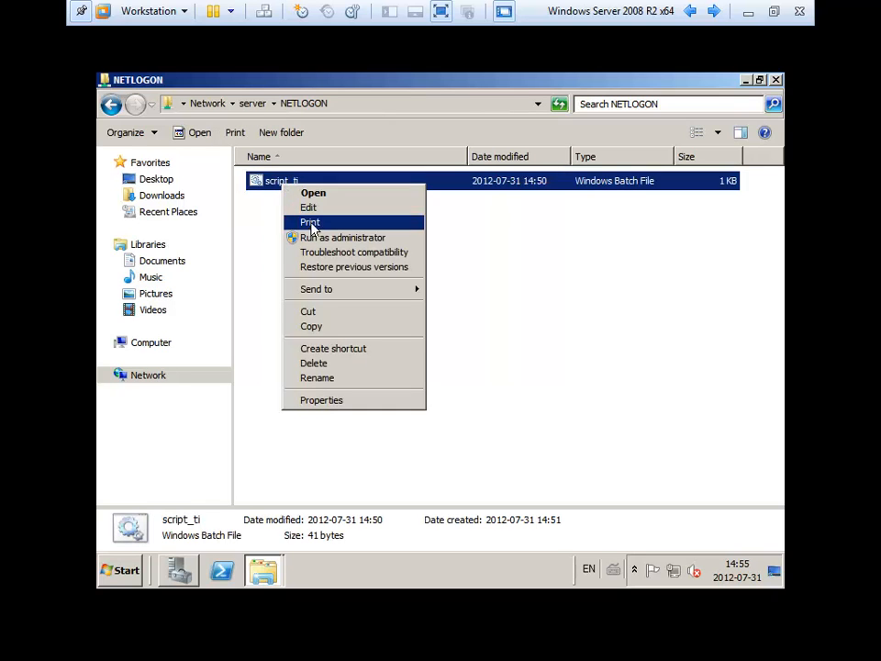
click(309, 207)
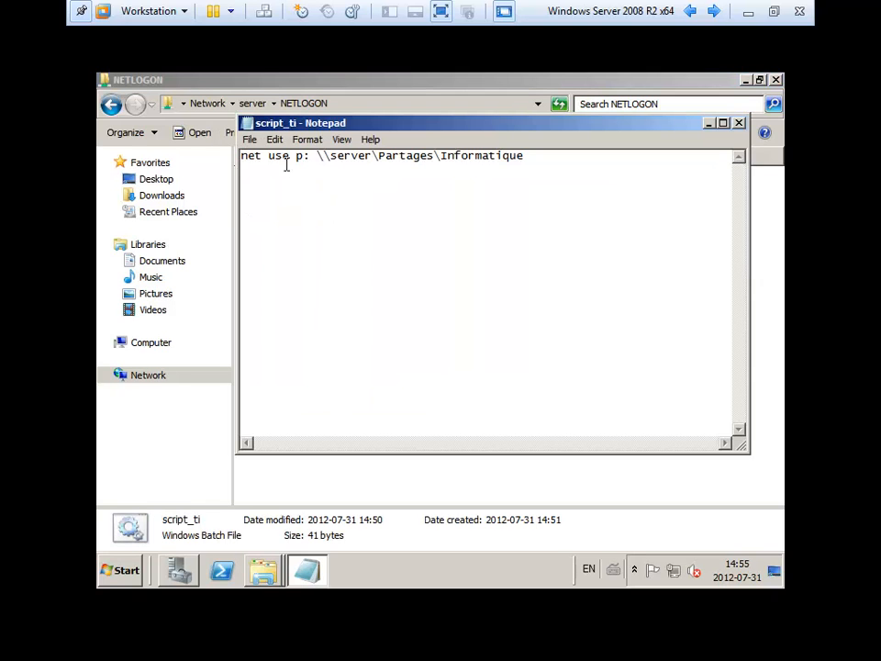
drag(317, 157, 565, 163)
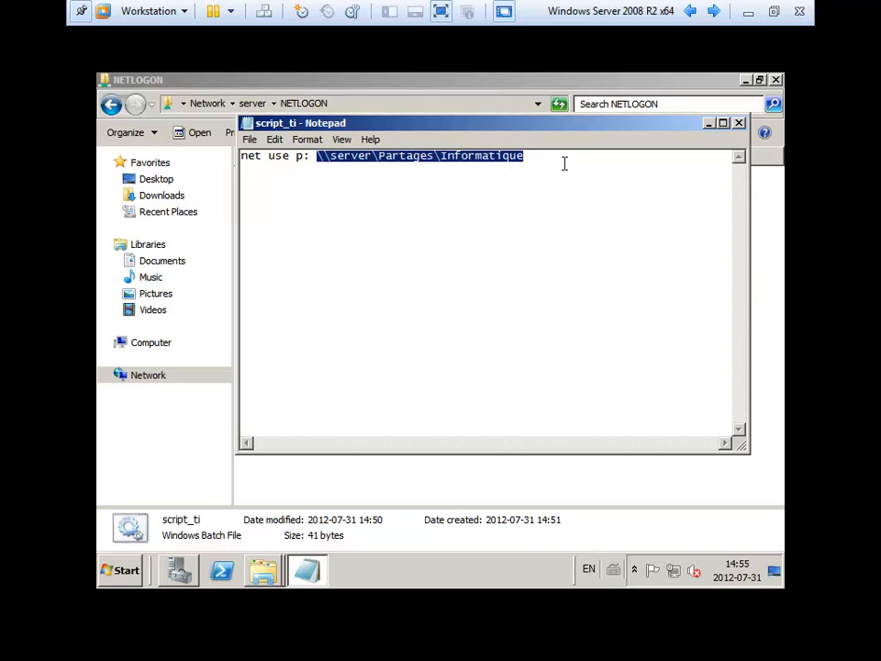
click(739, 124)
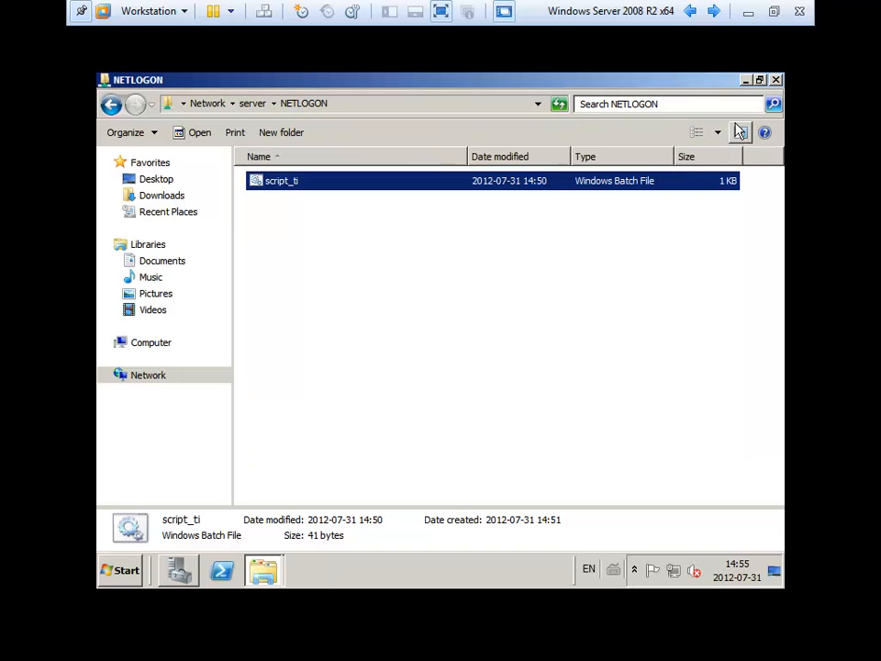
- Open the Informatique (P:) network drive twice to confirm its four folders, then close it
click(153, 345)
click(345, 328)
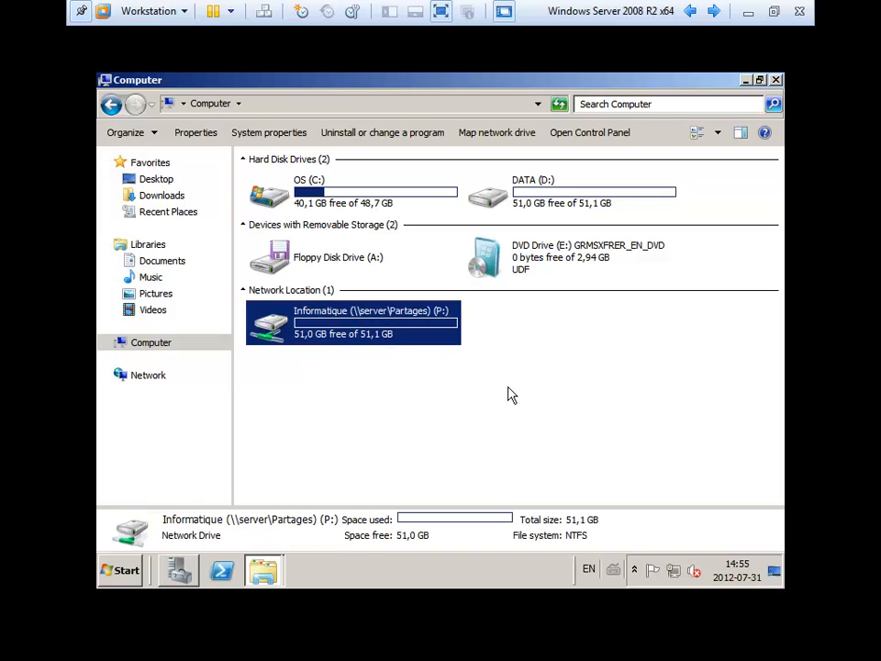
double_click(332, 340)
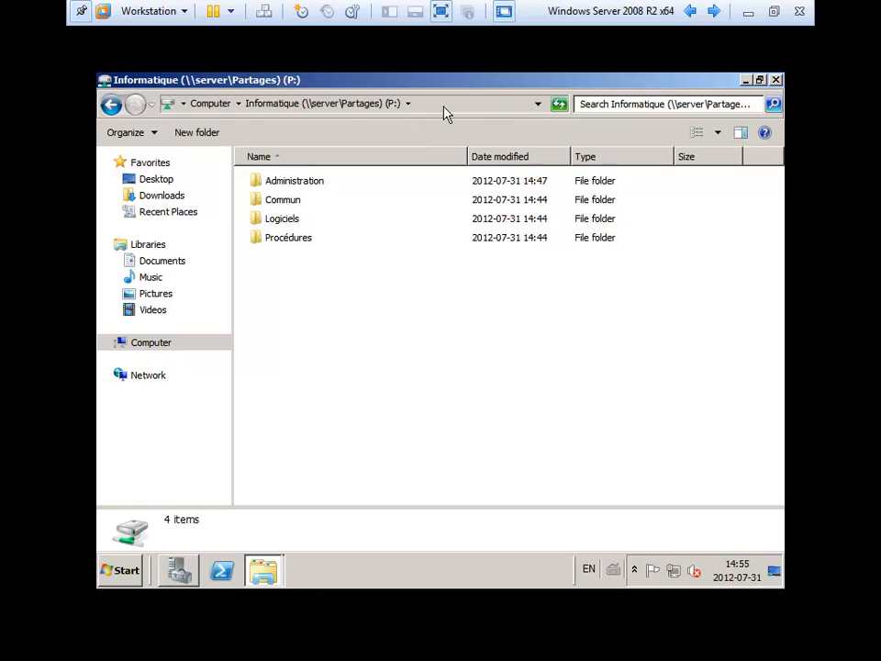
click(111, 103)
click(468, 418)
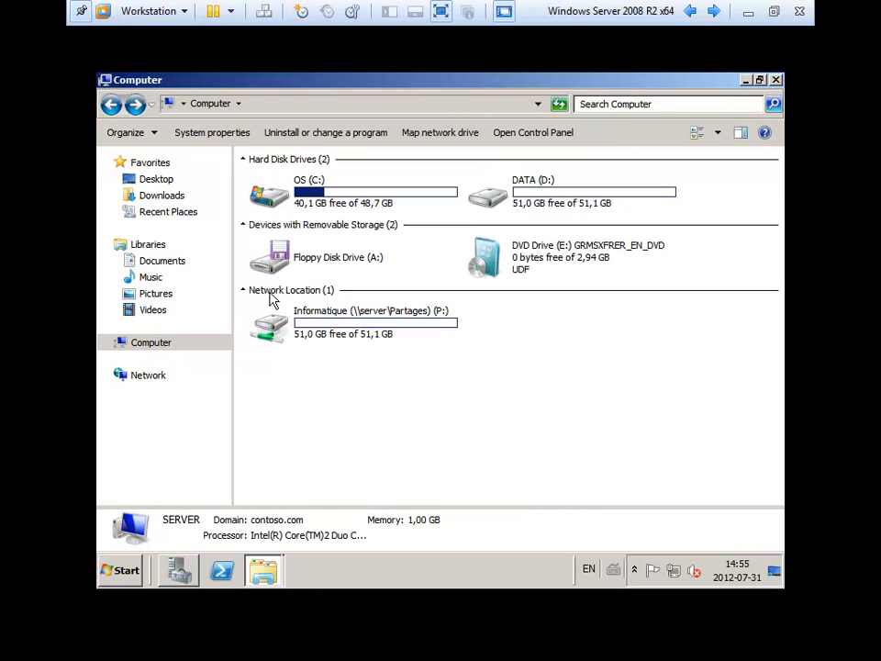
double_click(336, 332)
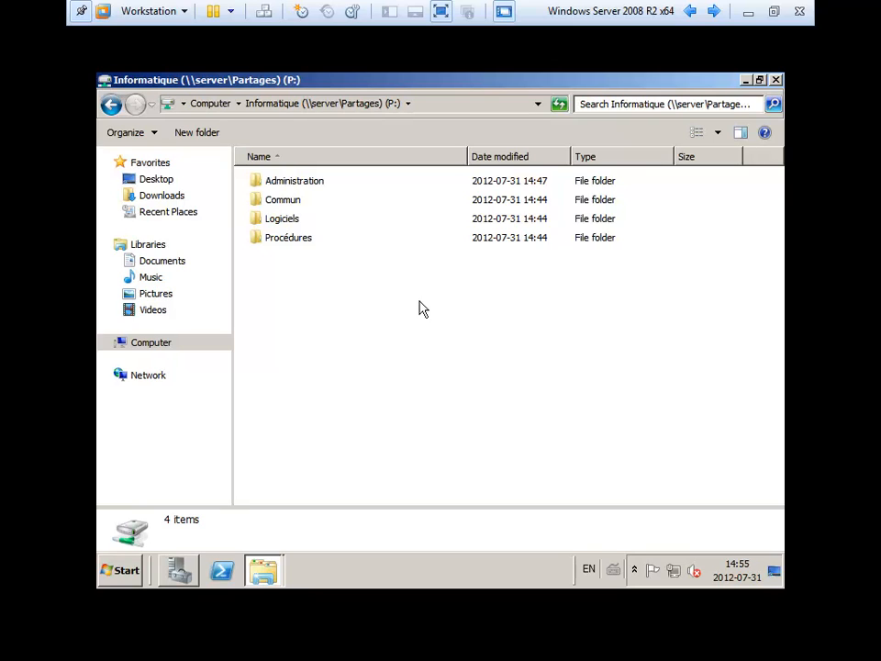
click(775, 79)
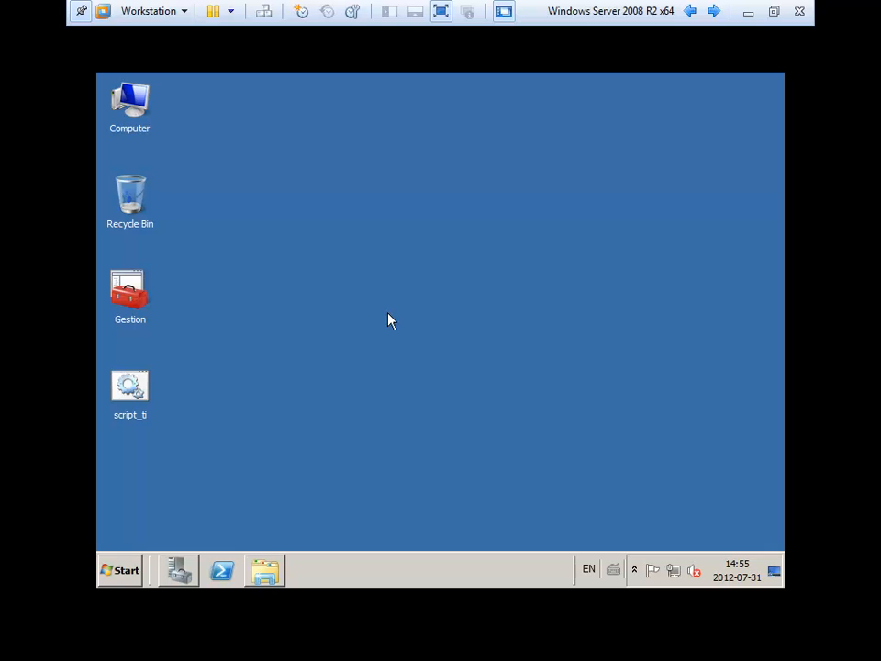
- Confirm the first Dept Informatique user's Profile shows logon script script_ti.bat, then close
click(165, 576)
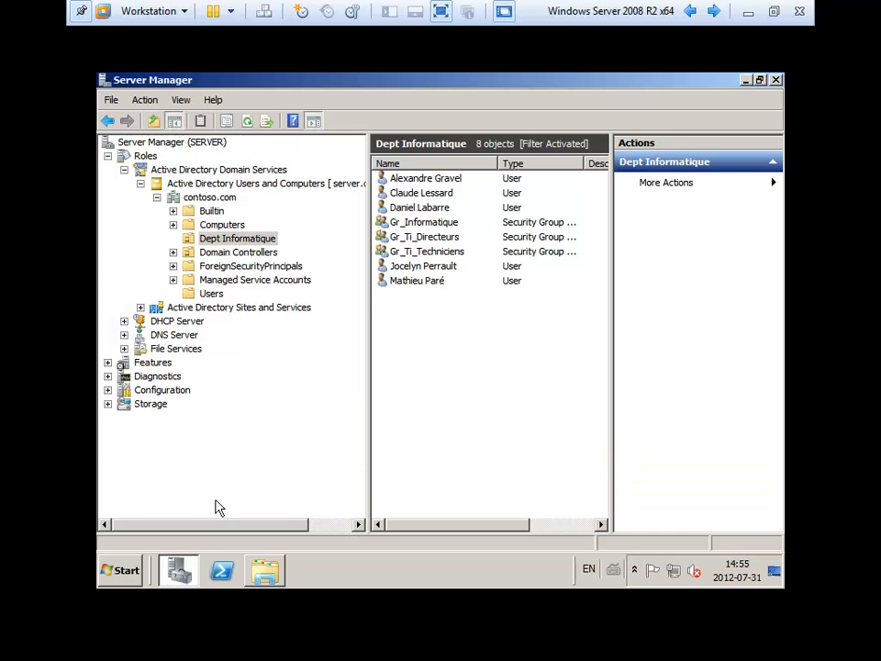
double_click(404, 180)
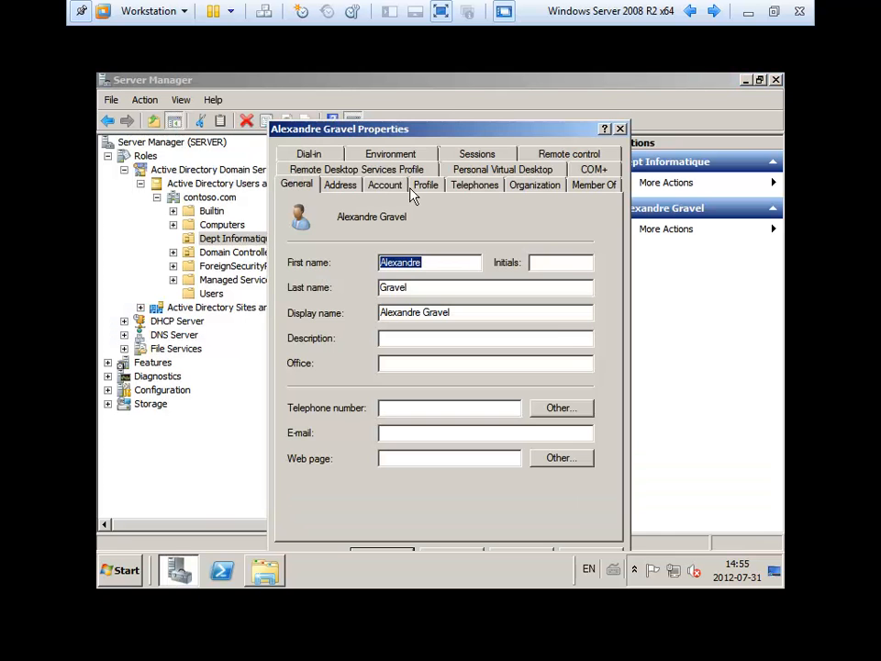
click(423, 187)
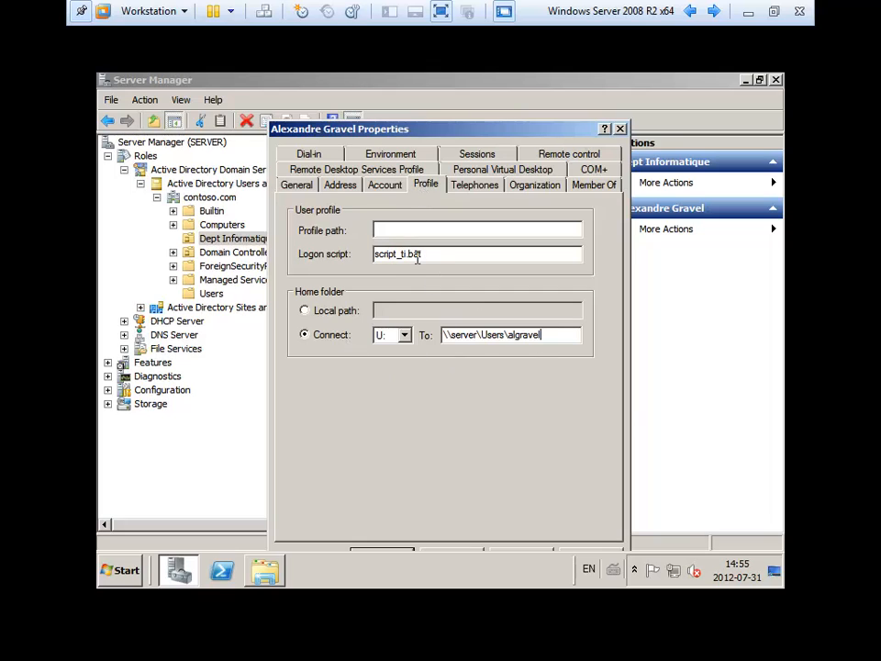
drag(421, 254, 360, 258)
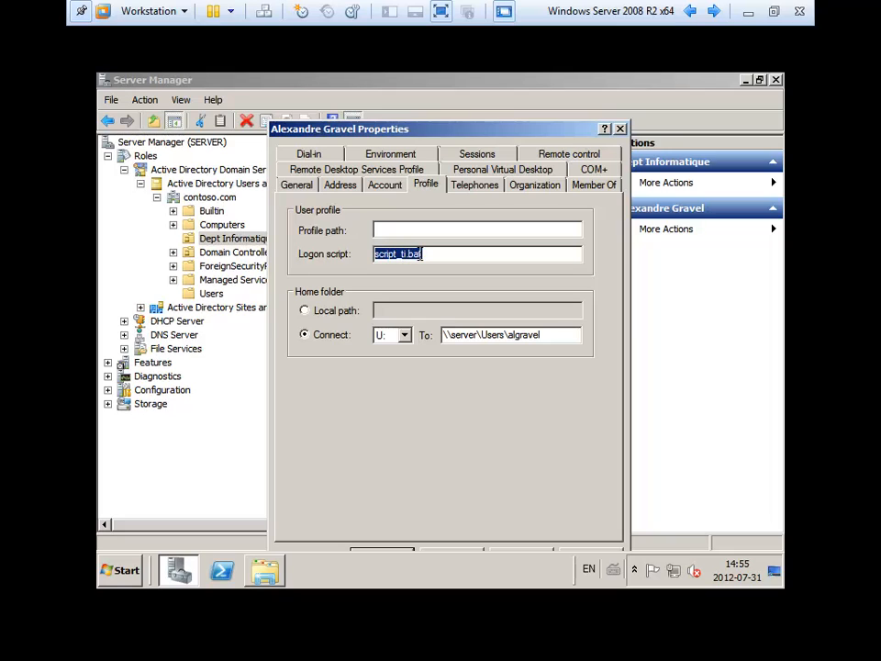
drag(438, 134, 425, 101)
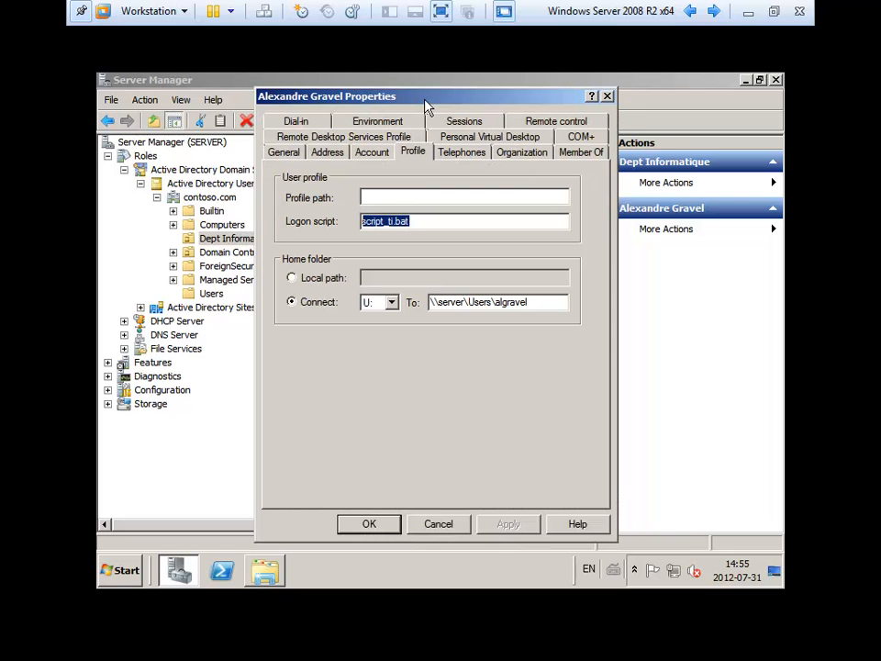
click(369, 523)
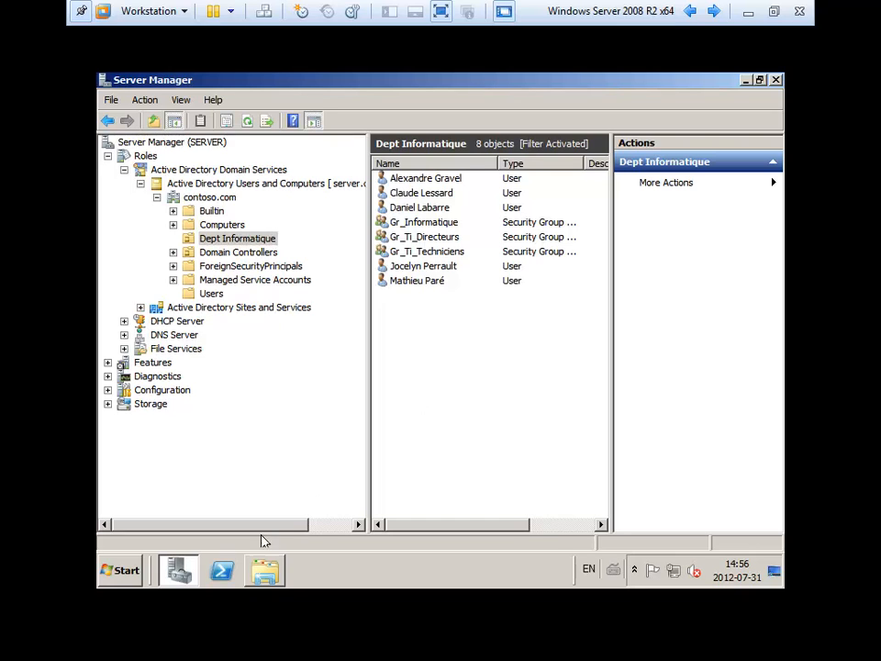
- Create a new folder named Commun in \\server\Partages
click(263, 570)
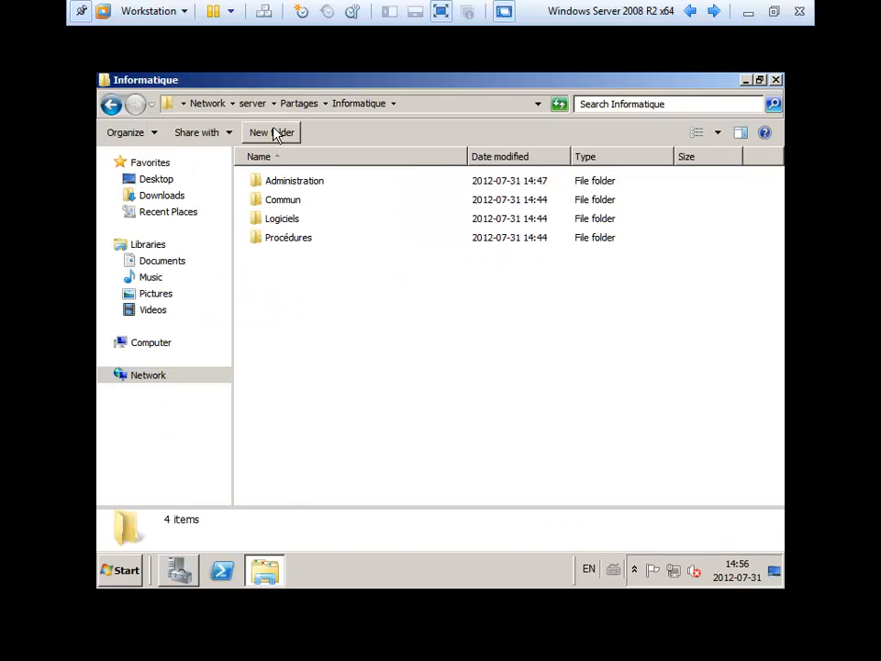
click(296, 105)
click(294, 278)
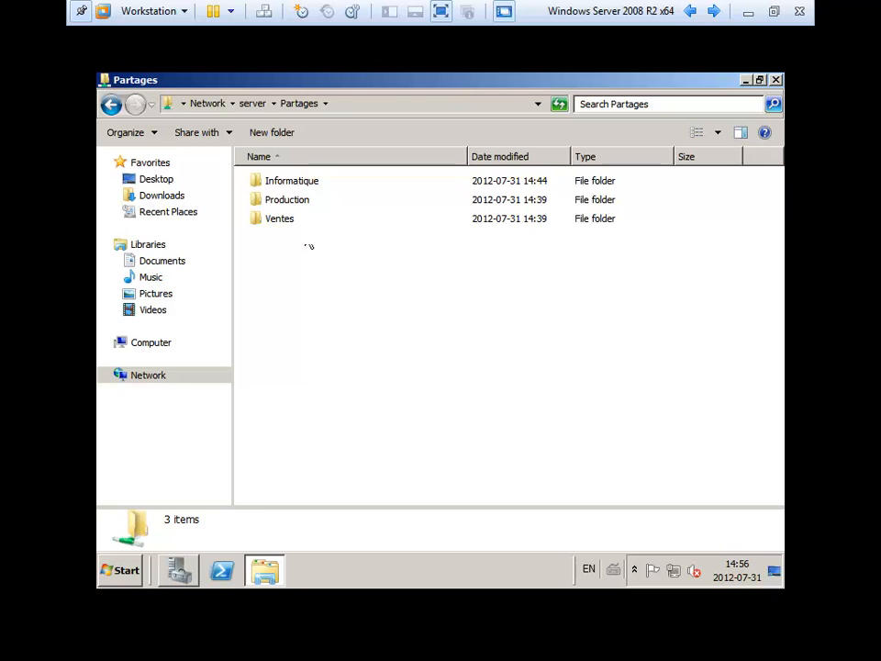
right_click(293, 259)
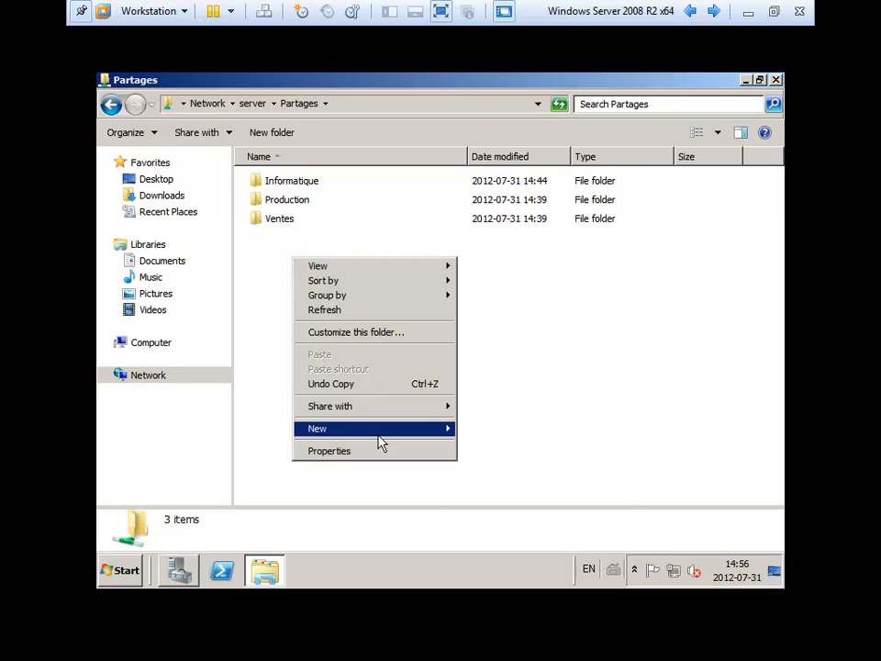
mouse_move(376, 428)
click(493, 429)
text(Commun)
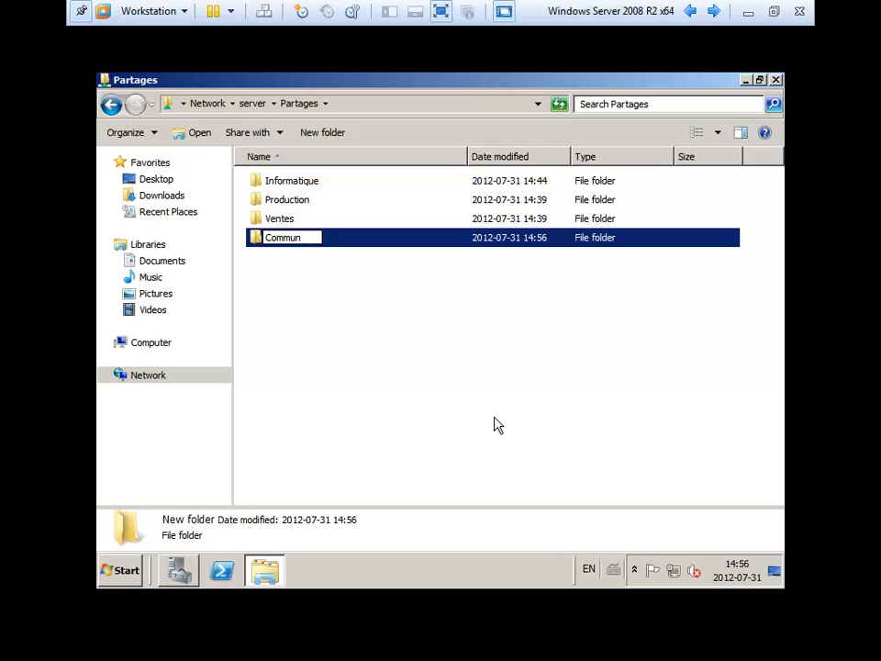
key(Return)
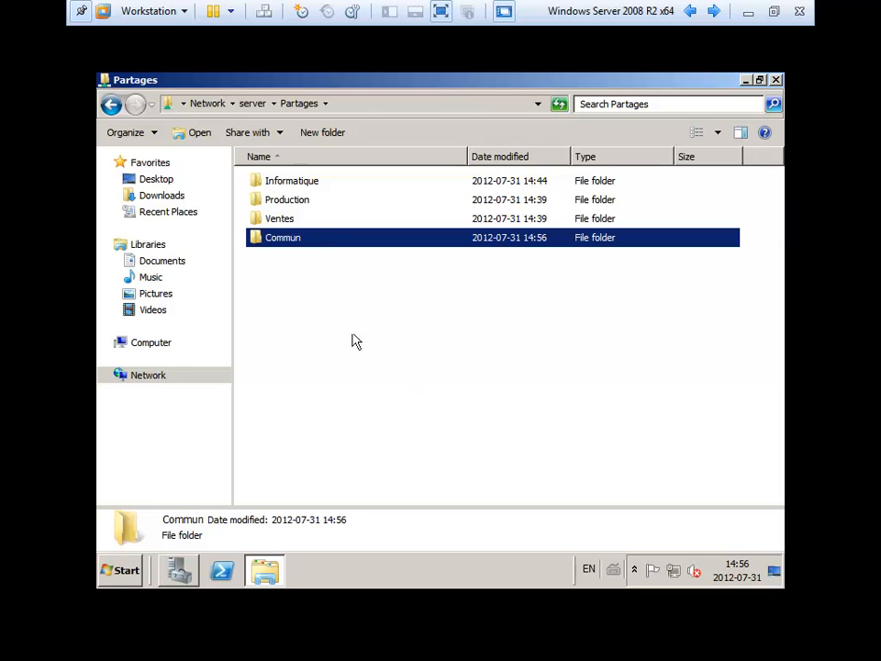
- In Commun's advanced security settings, turn off inheritance and remove all inherited permission entries
right_click(275, 244)
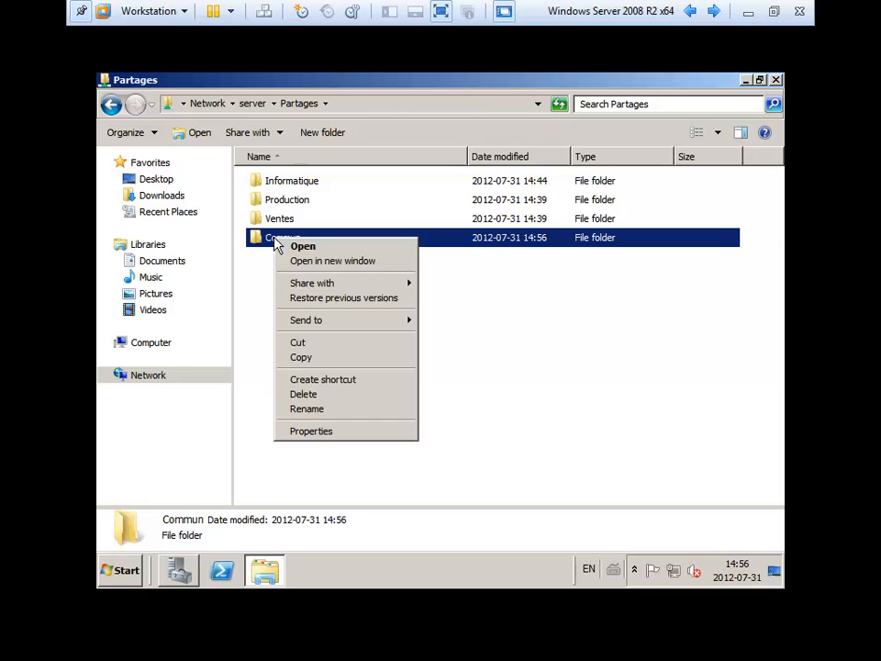
click(332, 431)
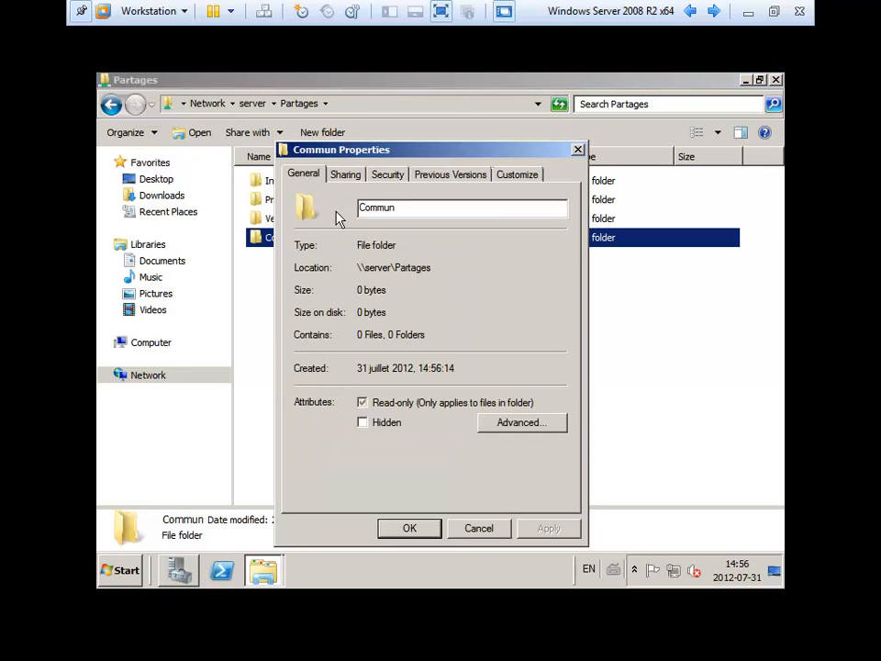
click(376, 176)
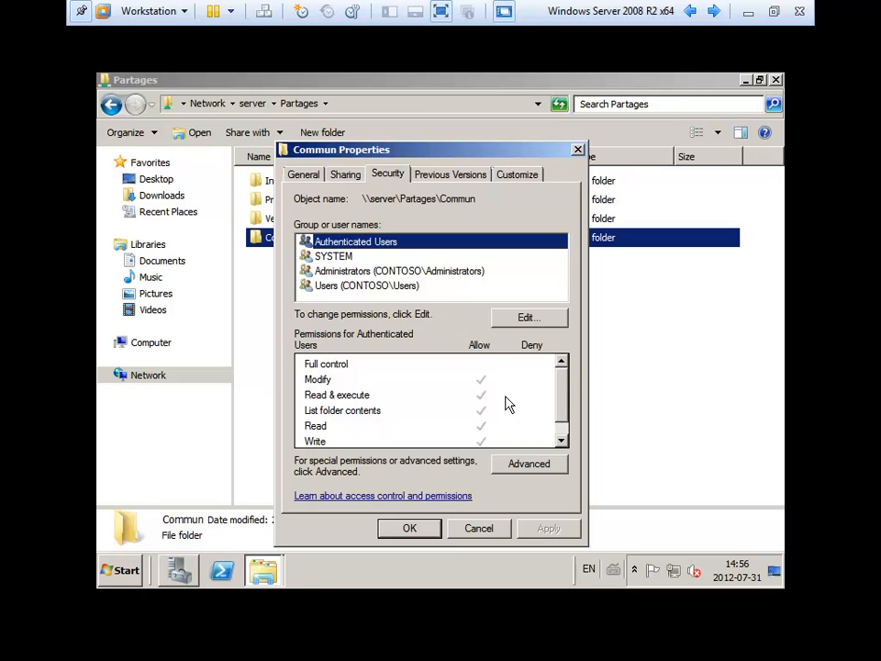
click(383, 286)
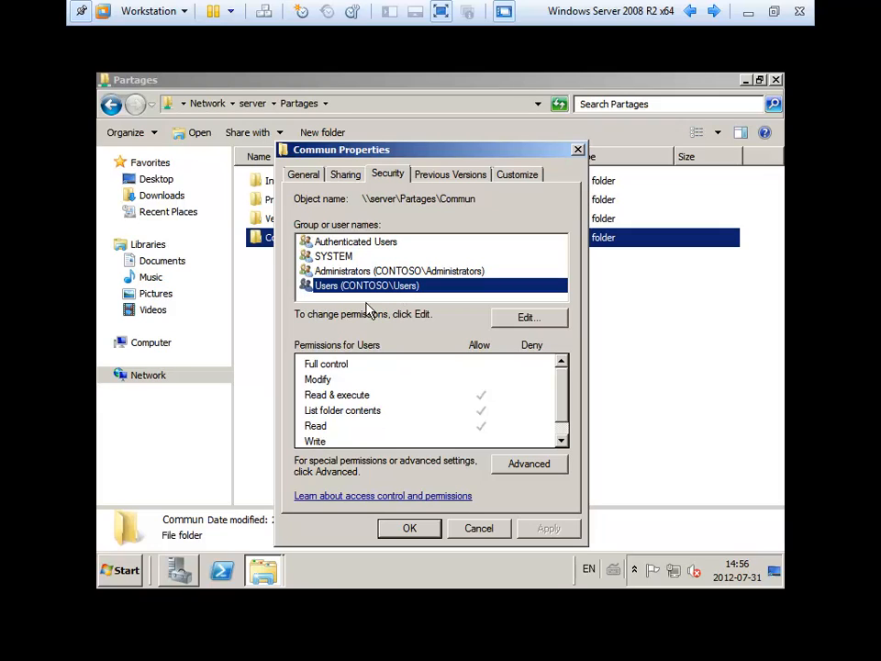
click(530, 465)
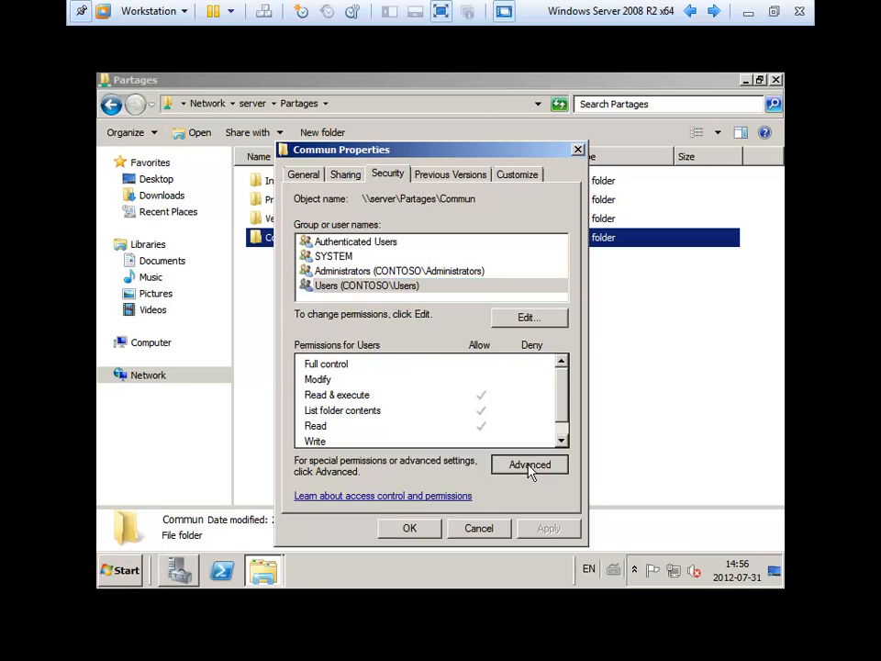
click(354, 436)
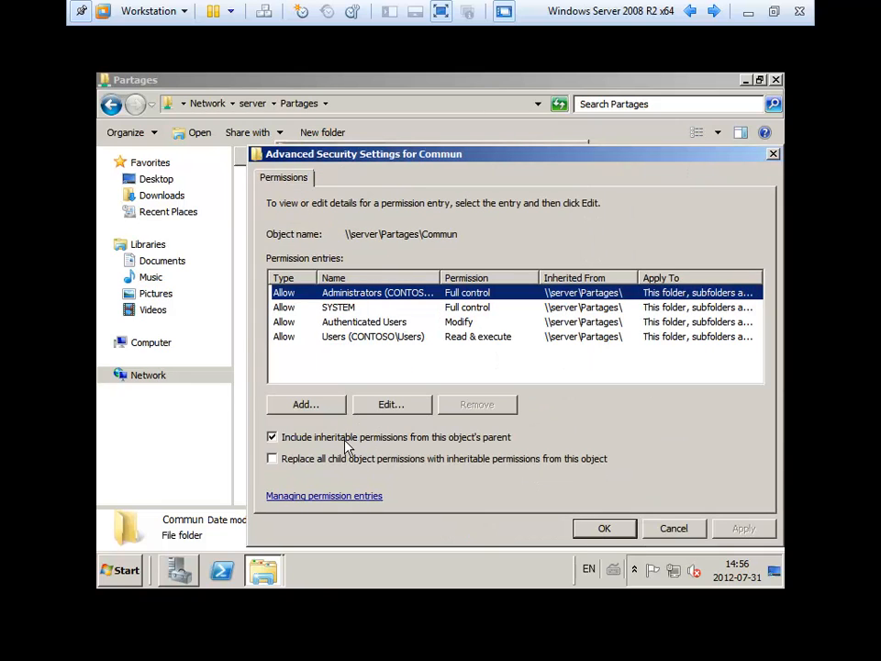
click(346, 440)
click(431, 317)
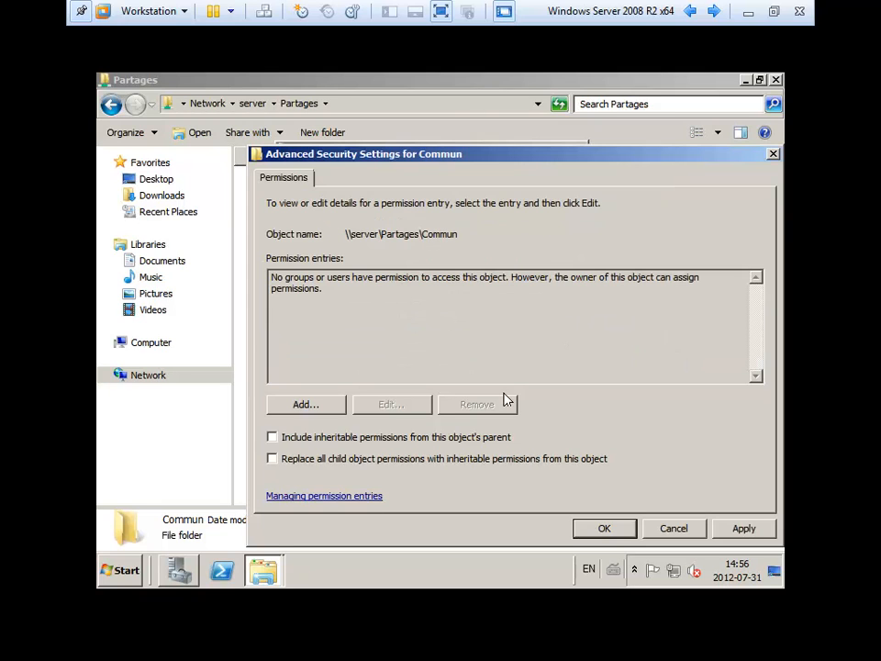
click(587, 528)
click(495, 384)
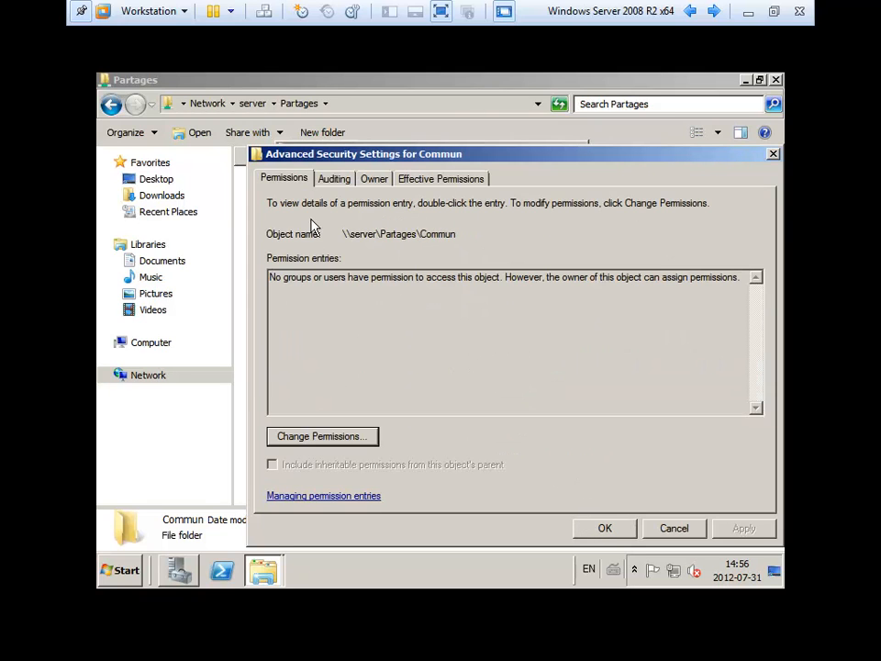
click(582, 530)
- Add the Administrators and Gr_Informatique groups to Commun's permissions
click(537, 317)
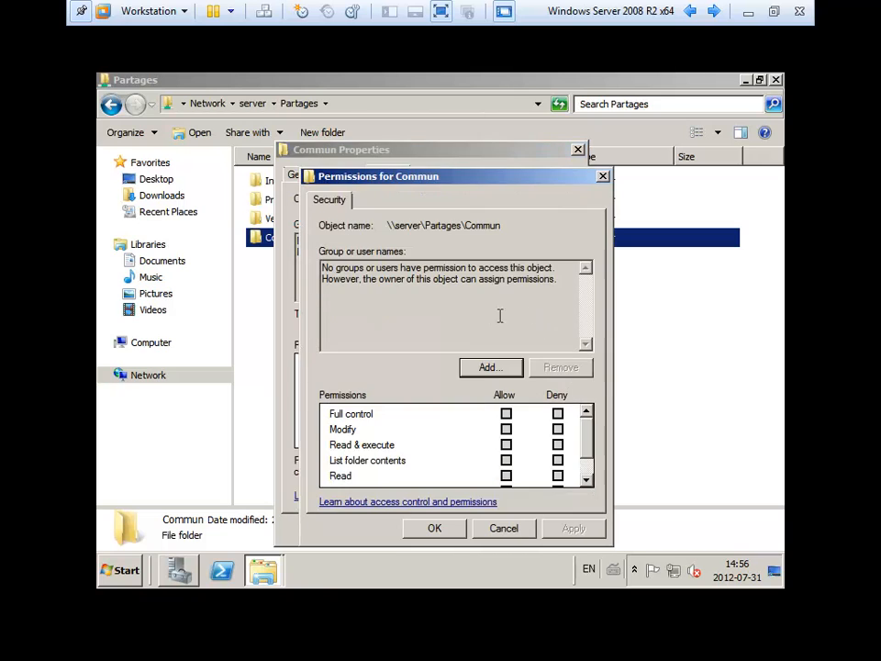
click(491, 367)
text(ad)
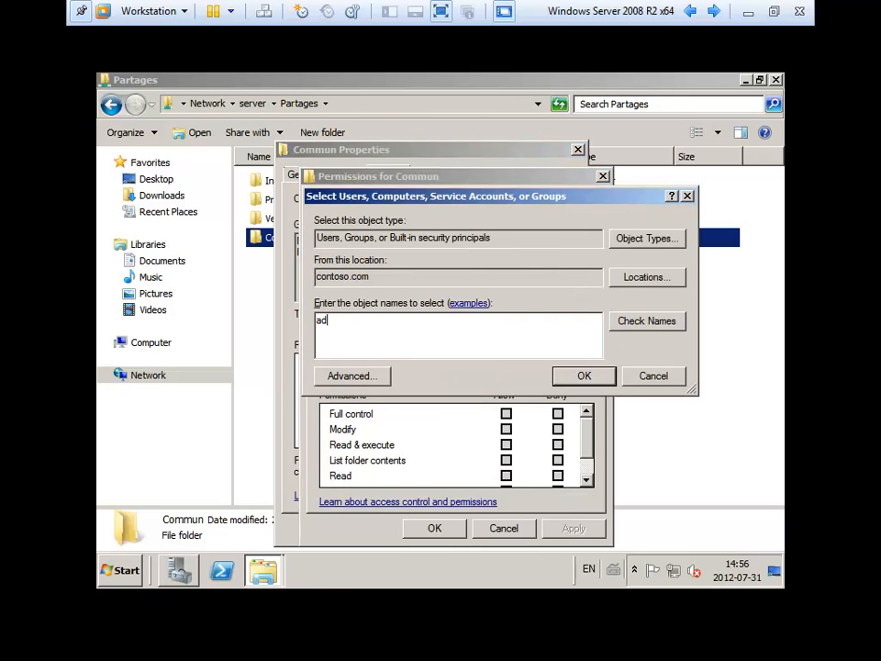
text(min)
key(Return)
double_click(429, 330)
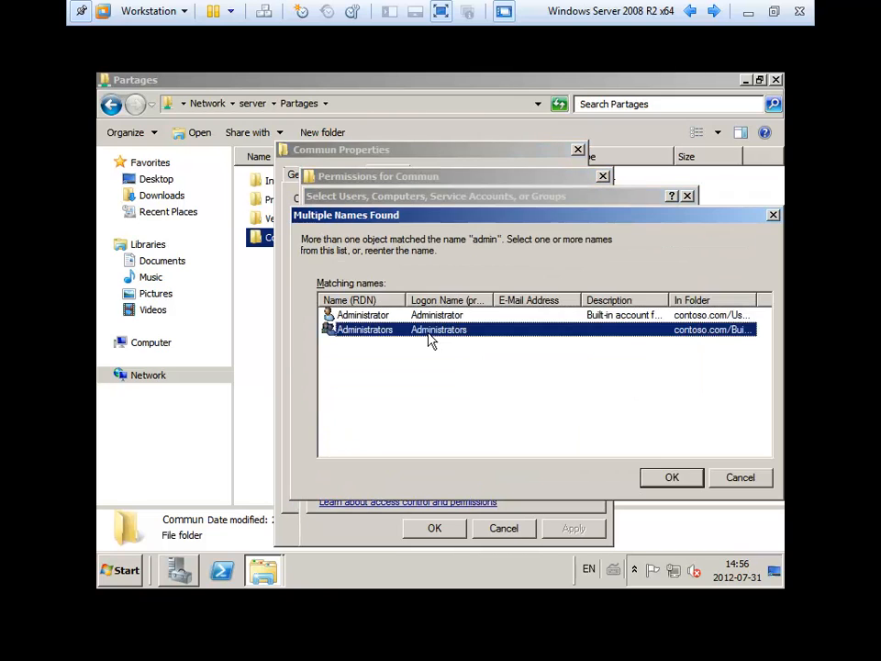
click(504, 369)
text(gl)
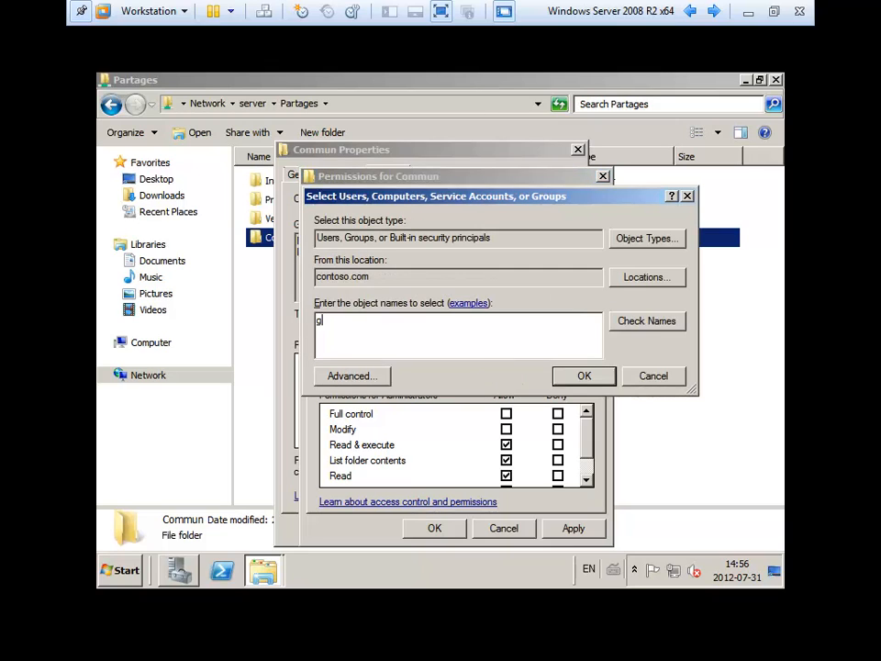
key(Return)
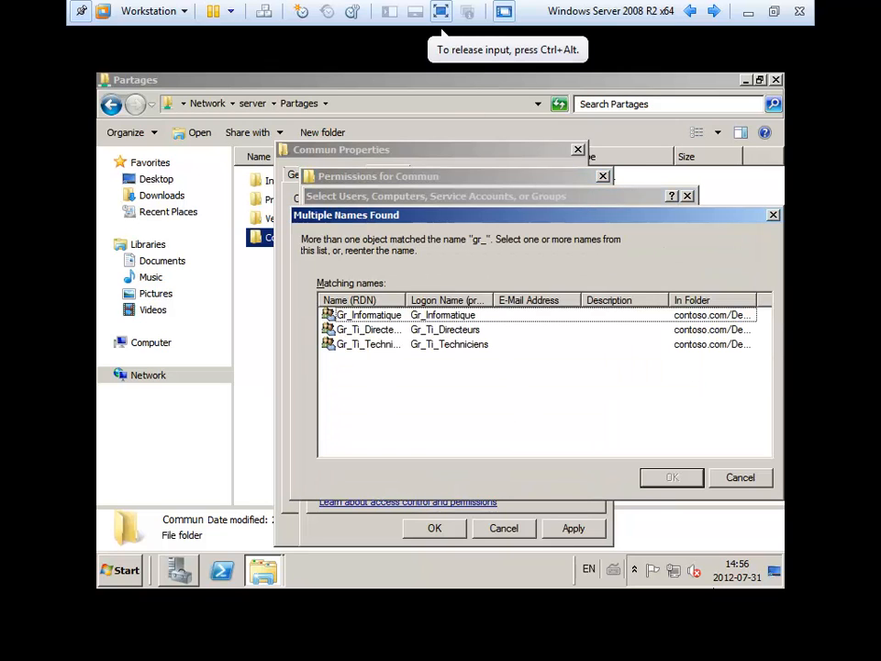
double_click(478, 318)
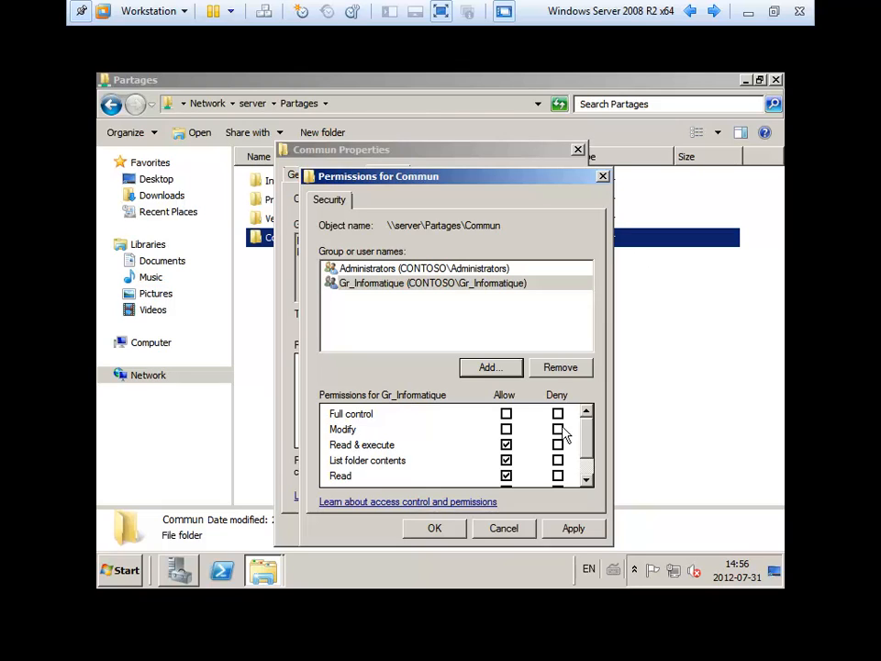
- Allow Gr_Informatique Modify and Administrators Full control, then apply the permissions
click(507, 429)
click(422, 271)
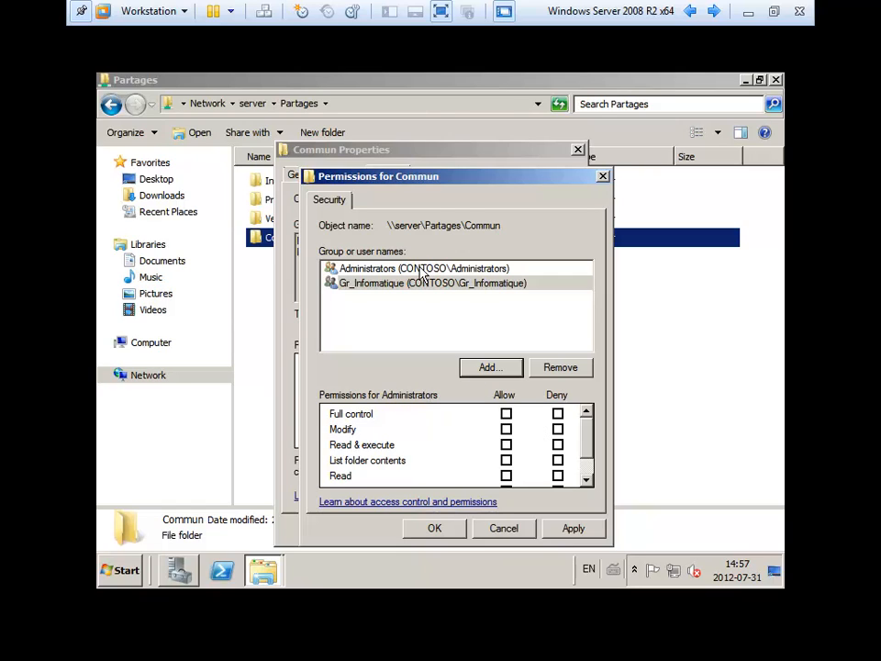
click(507, 414)
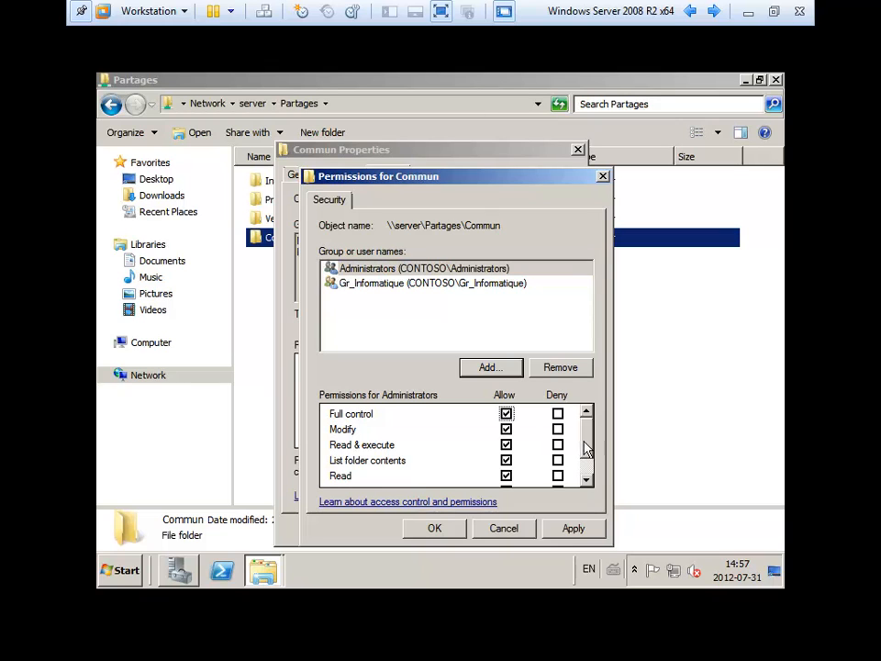
click(573, 527)
- Save Commun's permissions, close its properties and select the Commun folder
click(435, 528)
click(423, 529)
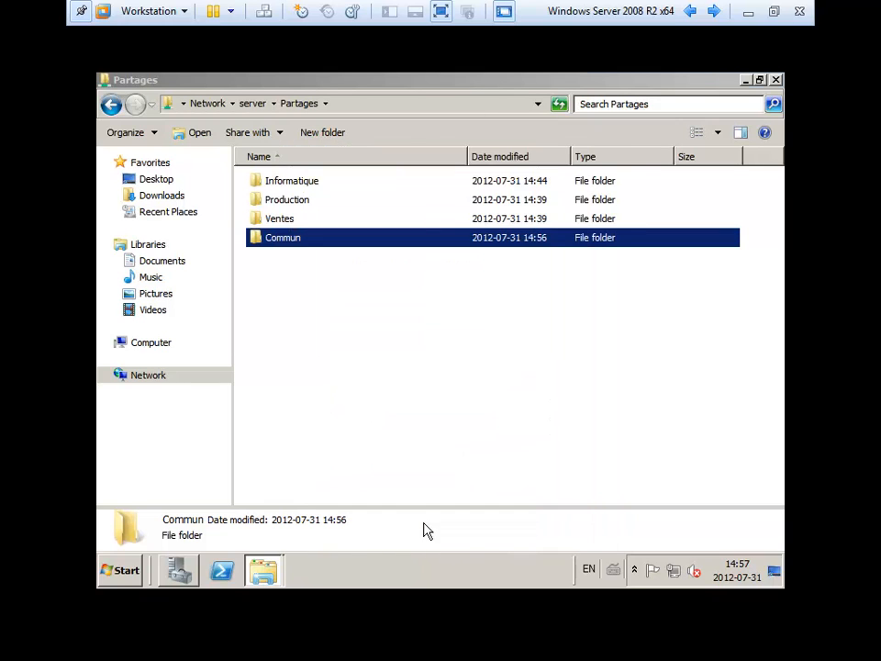
click(397, 411)
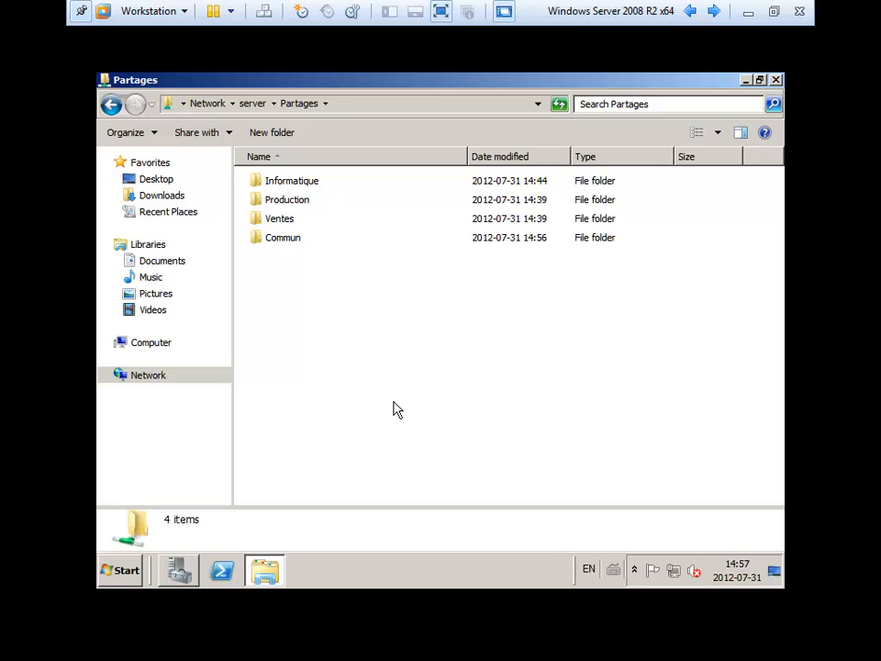
click(284, 244)
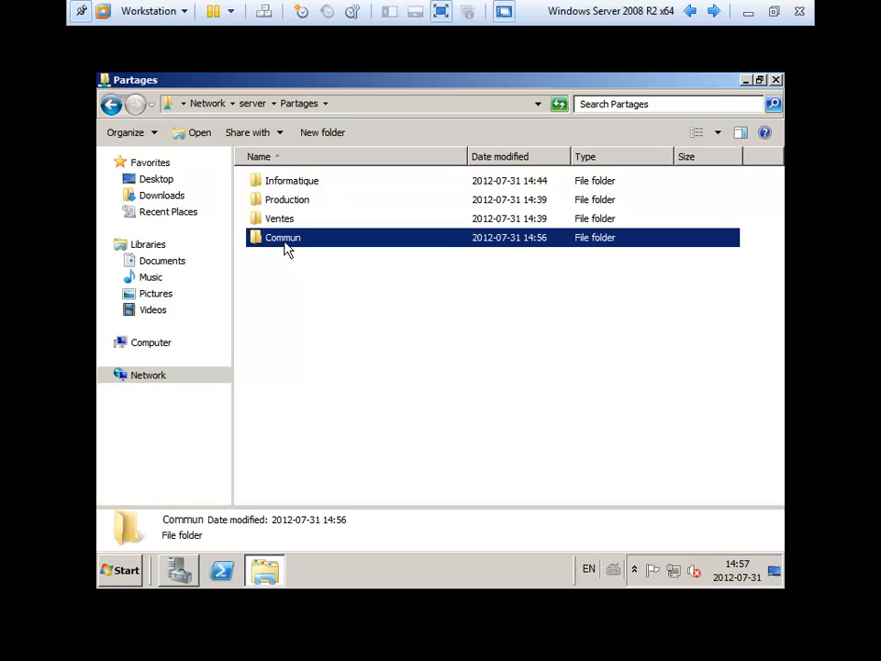
- Open Commun through \\server\Partages and copy its network path \\server\Partages\Commun
click(359, 106)
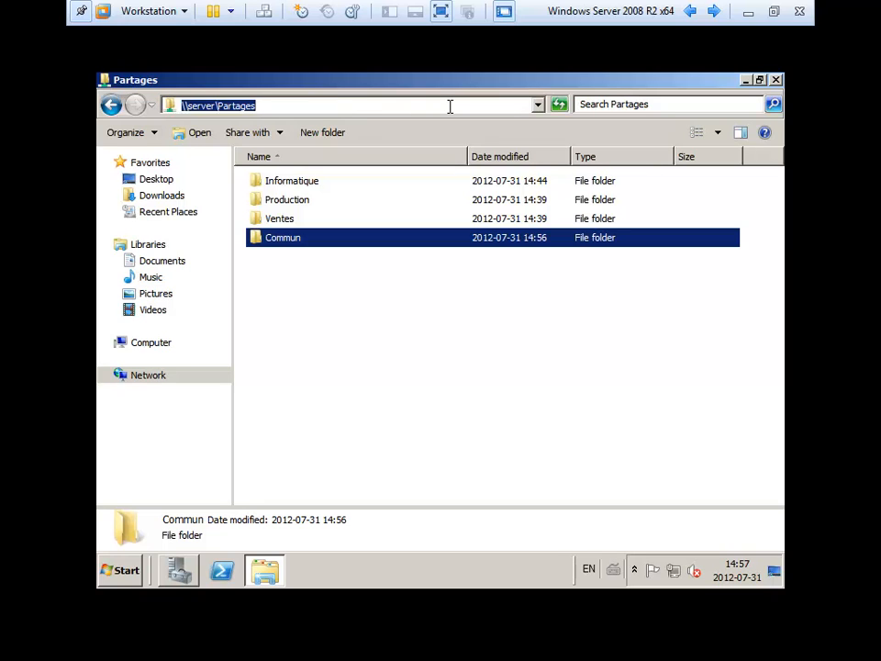
text(\\)
key(Down)
key(Return)
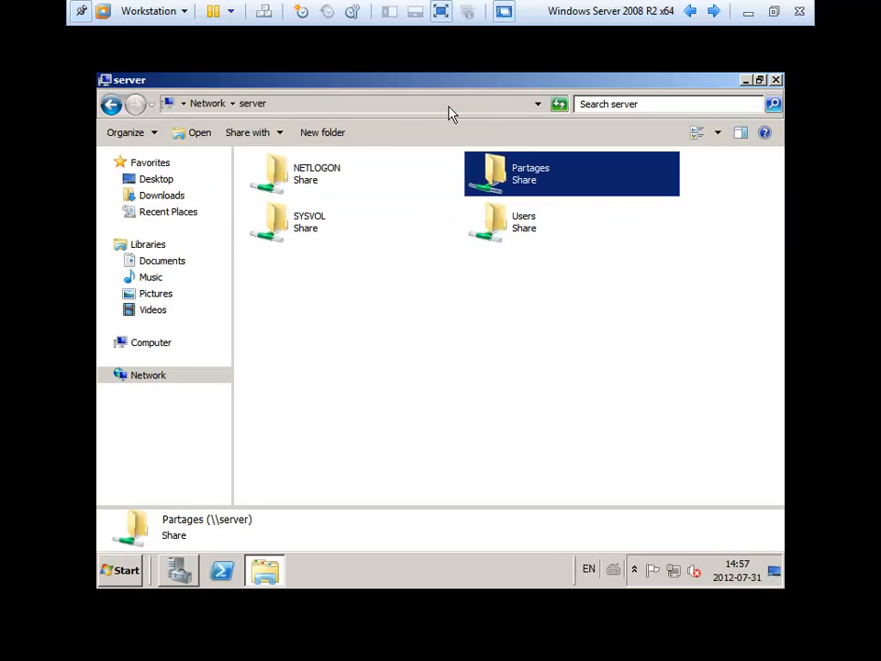
double_click(551, 188)
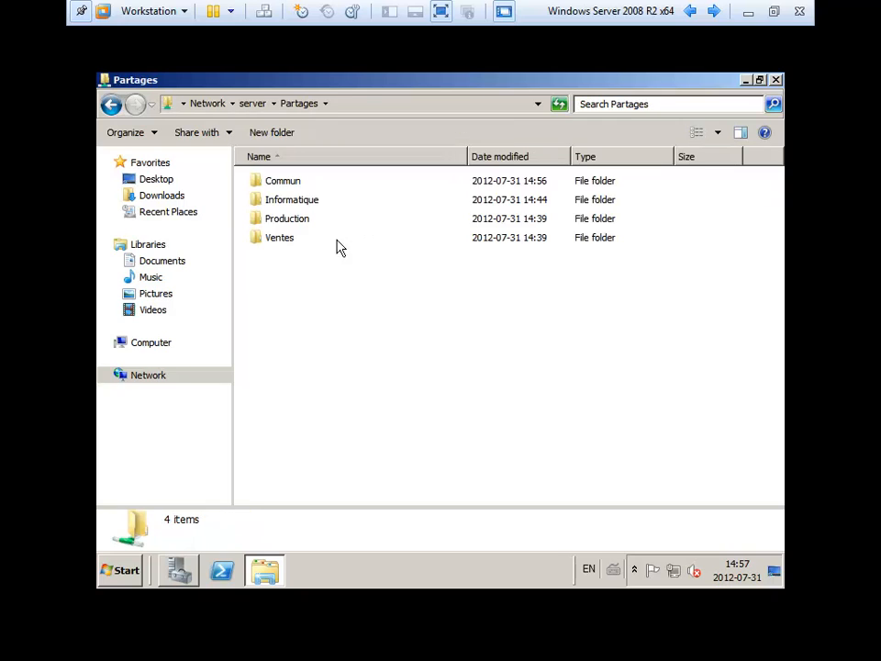
double_click(281, 182)
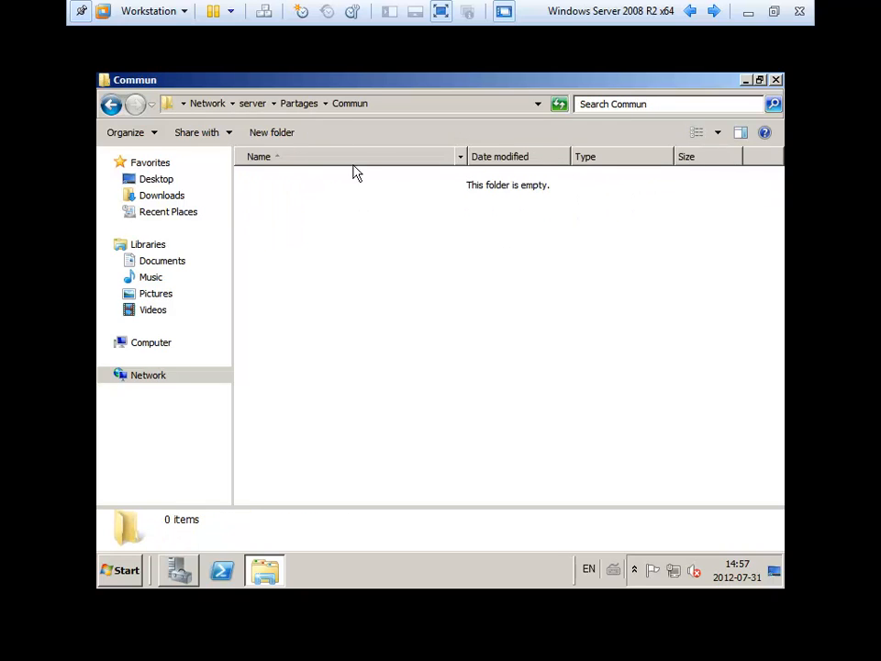
click(415, 104)
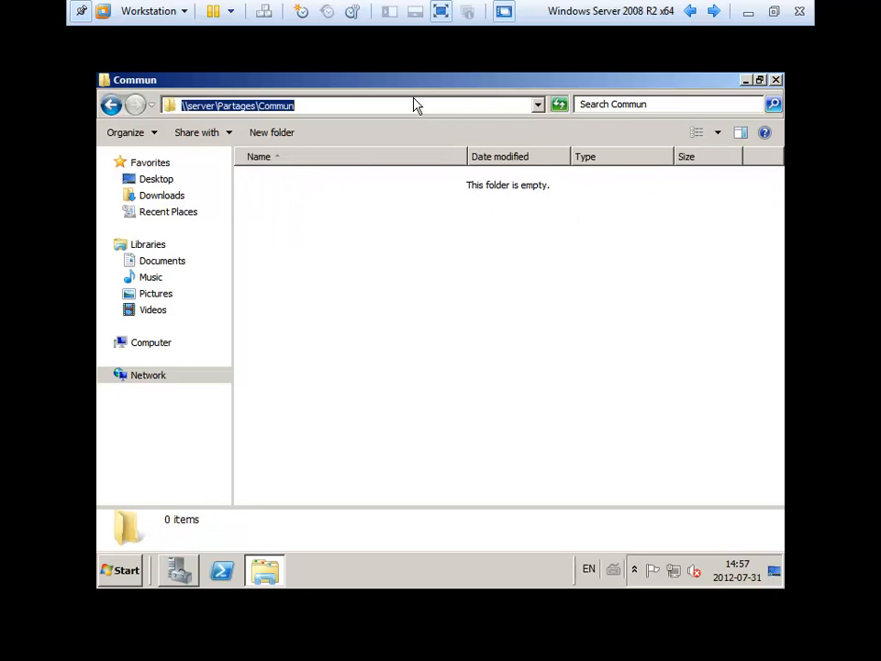
right_click(272, 105)
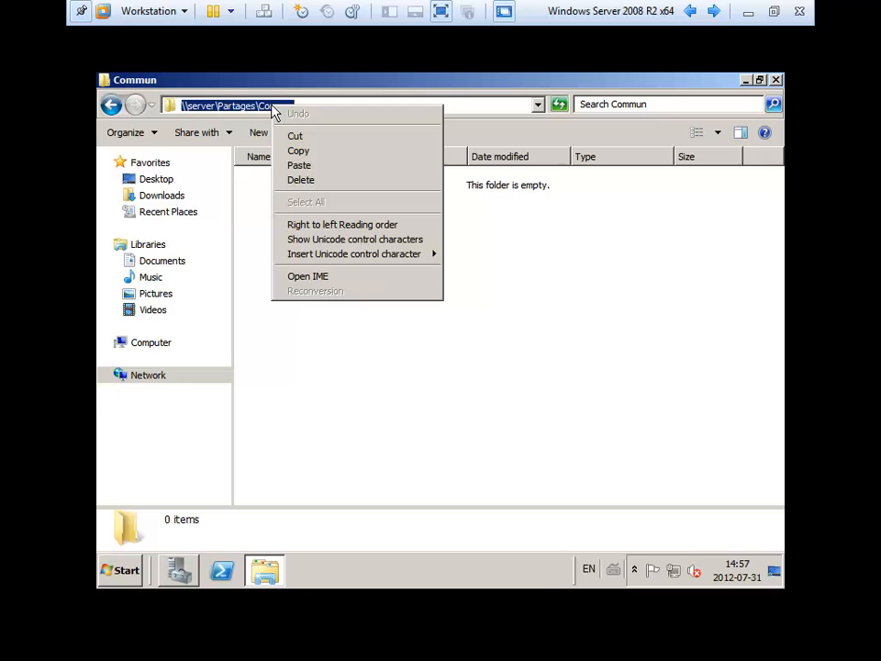
click(299, 152)
- In Server Manager, check the IT user's logon script is script_ti.bat, then cancel
click(181, 571)
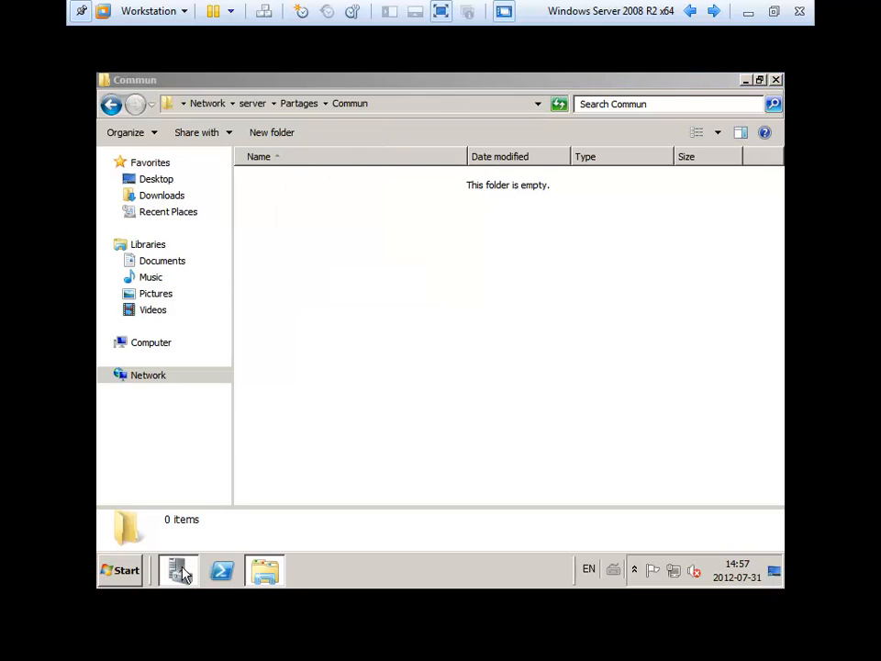
double_click(423, 180)
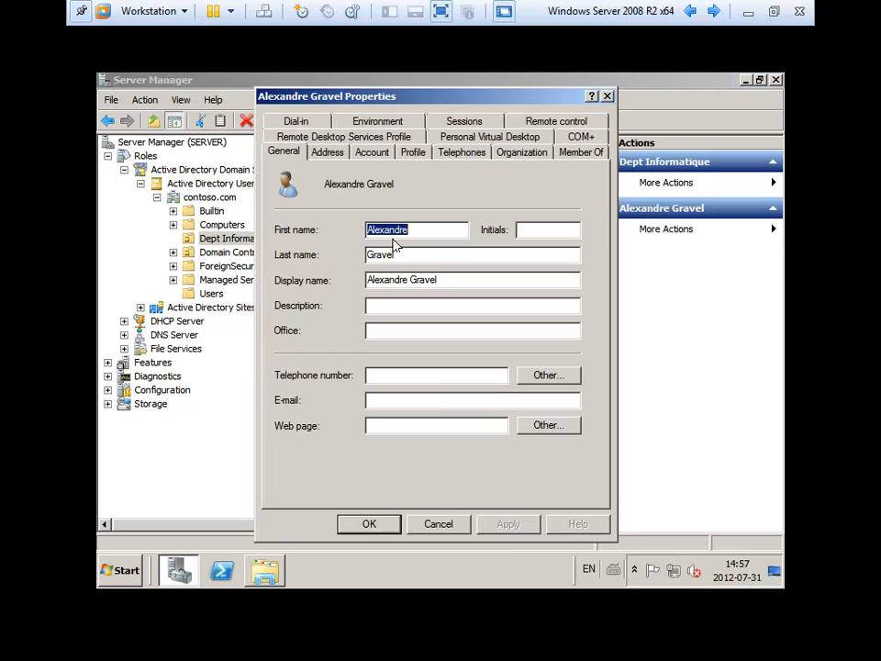
click(412, 151)
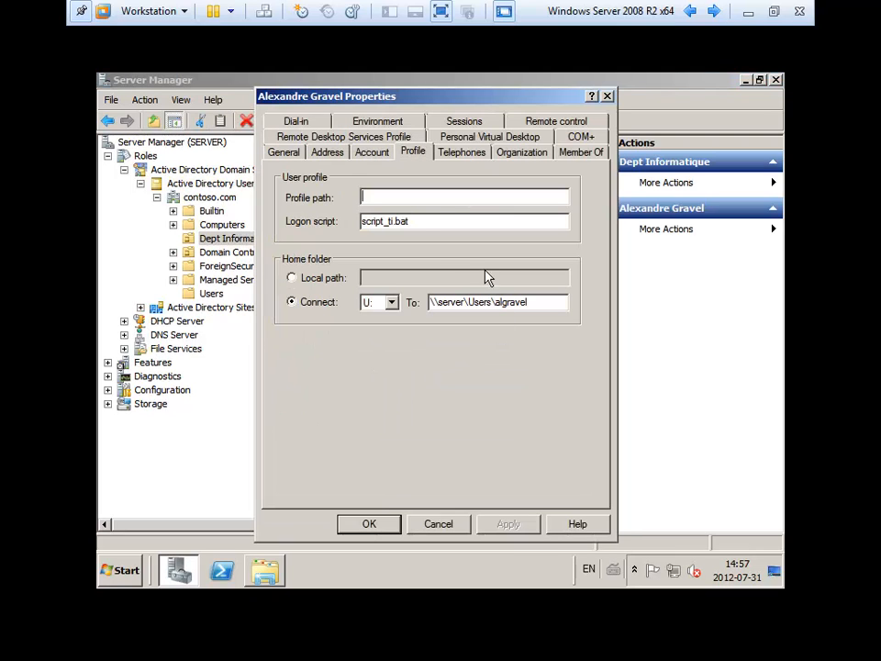
click(414, 222)
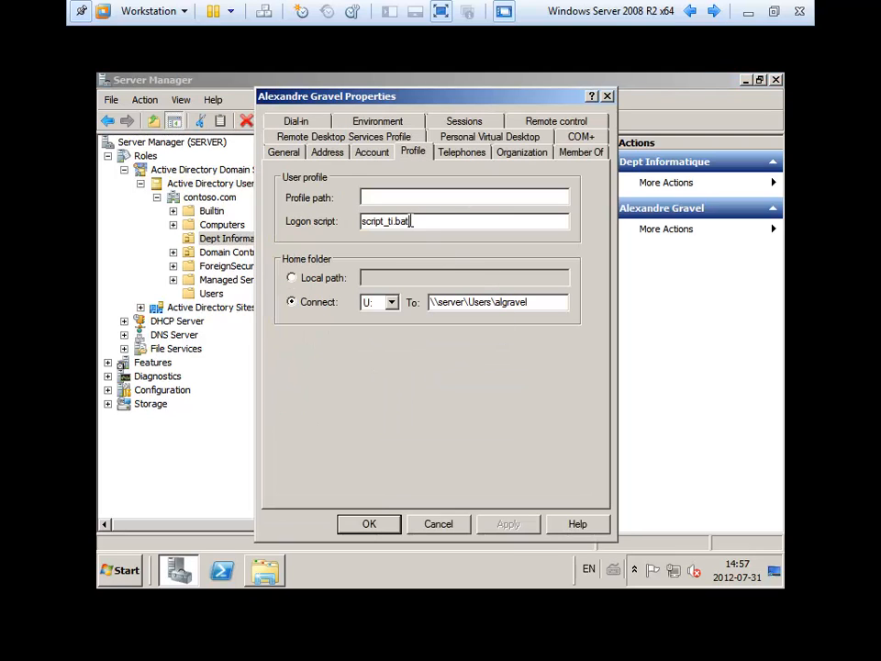
click(449, 524)
- Browse to \\server's NETLOGON share and open script_ti for editing in Notepad
click(273, 570)
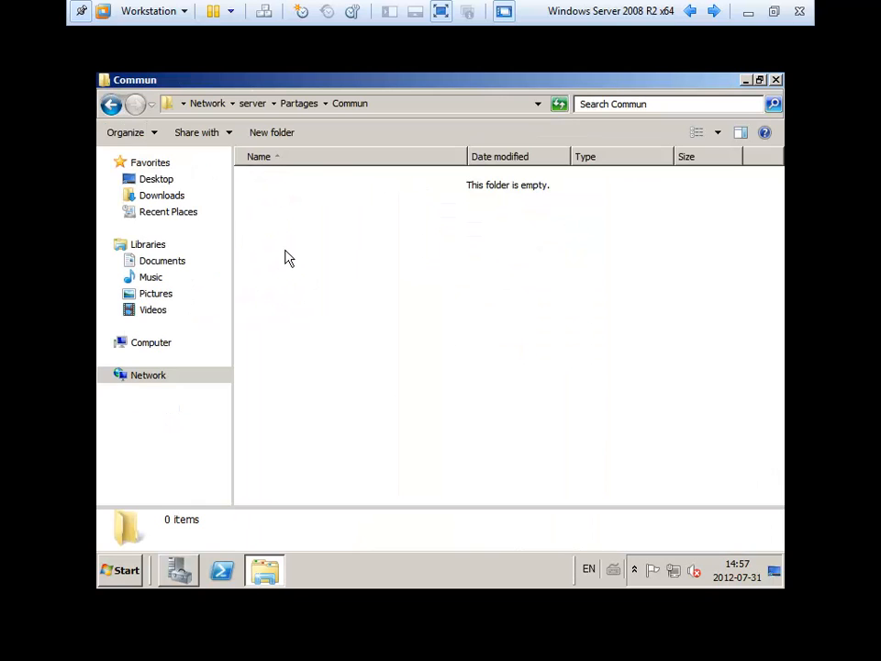
click(205, 104)
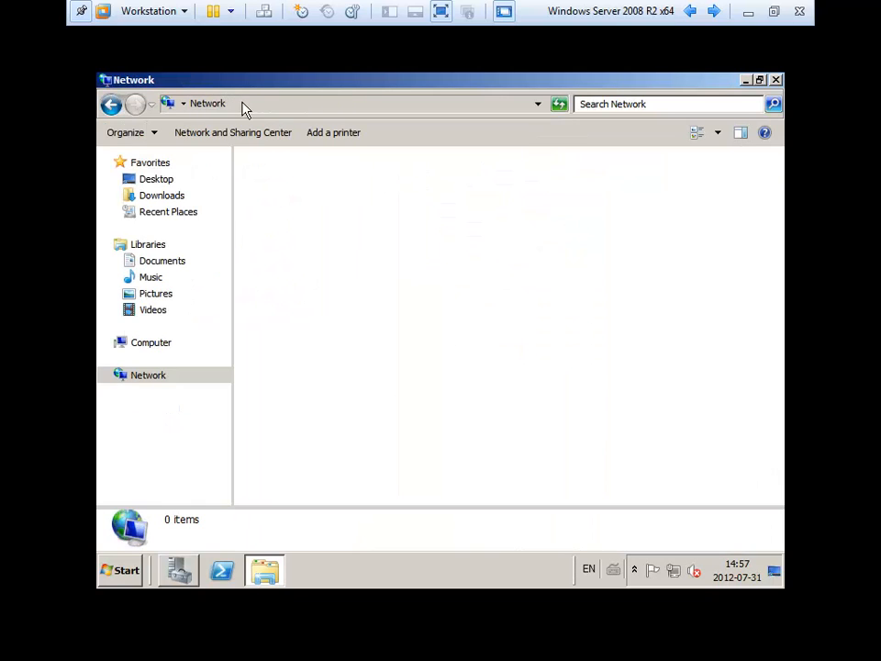
click(256, 102)
click(257, 103)
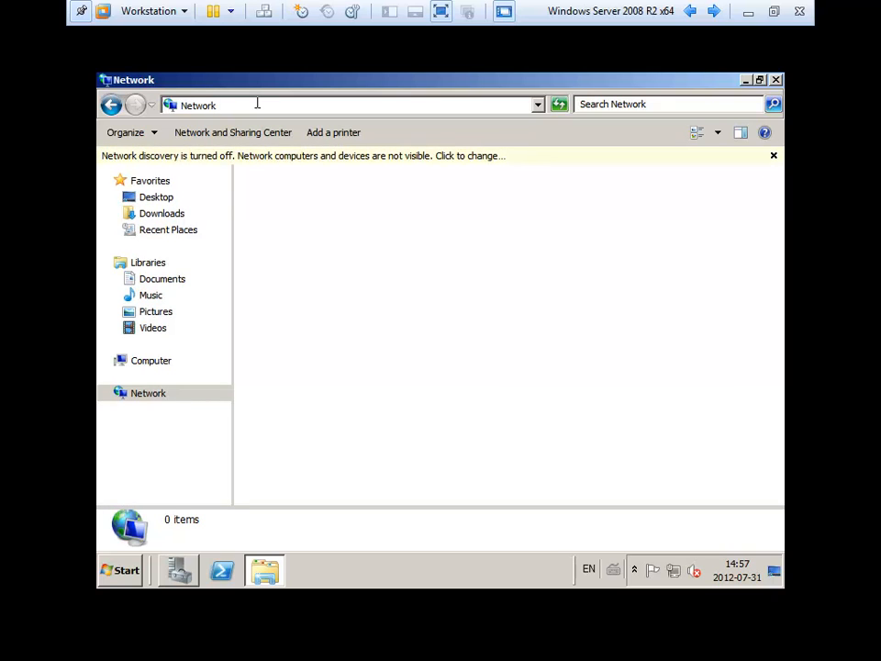
key(BackSpace)
key(BackSpace)
key(BackSpace)
key(BackSpace)
key(BackSpace)
key(BackSpace)
key(BackSpace)
text(\\)
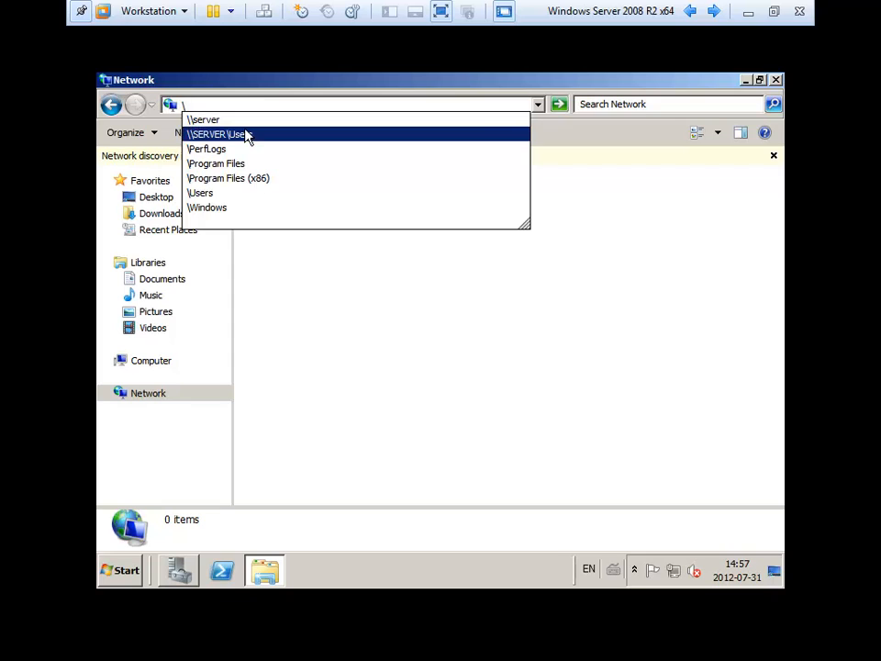
click(244, 121)
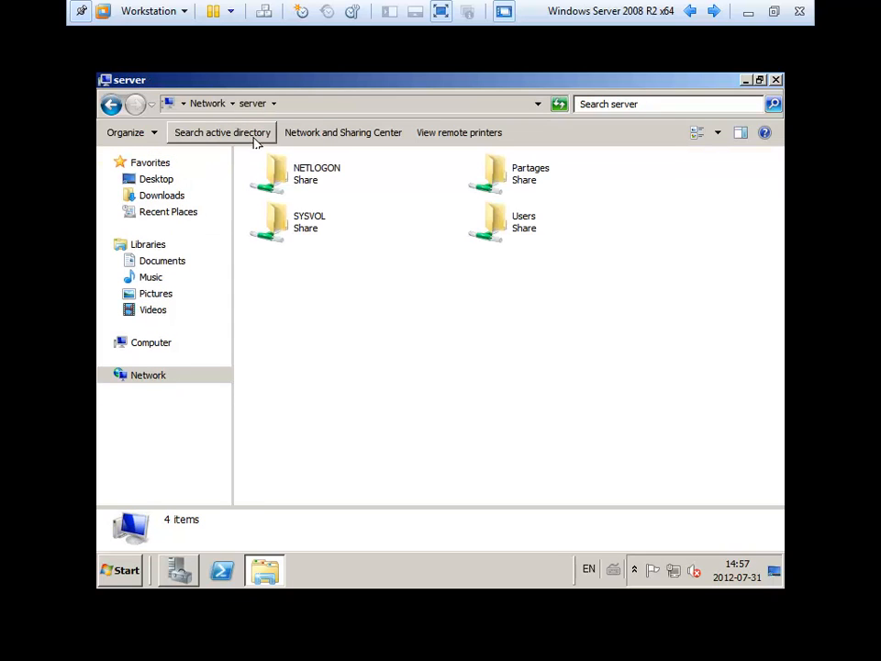
double_click(327, 177)
right_click(272, 188)
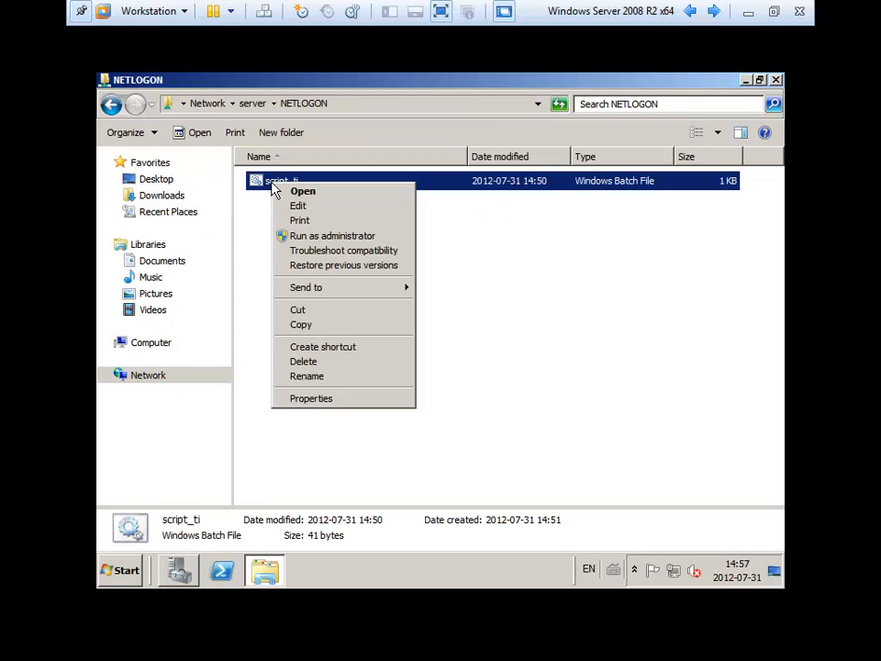
click(298, 206)
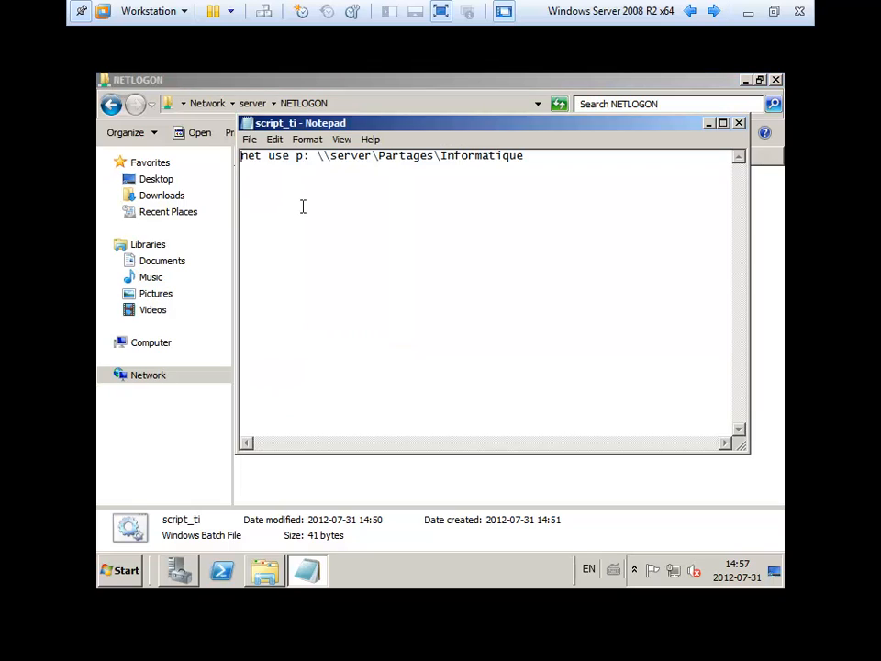
- Add a second line 'net use k: \\server\Partages\Commun' to script_ti using the copied path
click(569, 184)
key(Return)
text(net use k: \\)
key(BackSpace)
key(BackSpace)
right_click(458, 182)
click(489, 239)
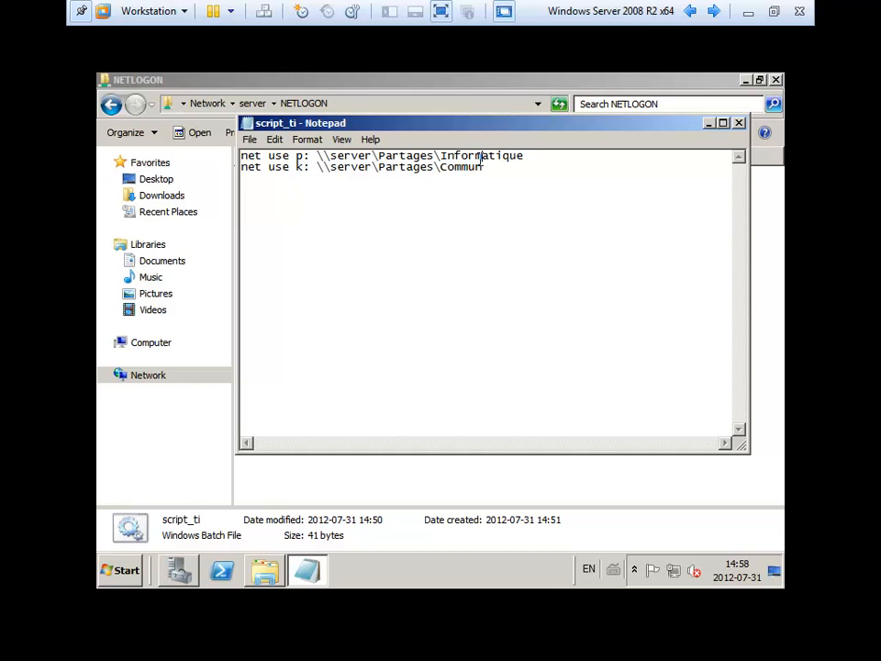
click(530, 159)
click(497, 169)
- Close Notepad, saving the changes to script_ti
click(739, 122)
click(413, 332)
click(267, 187)
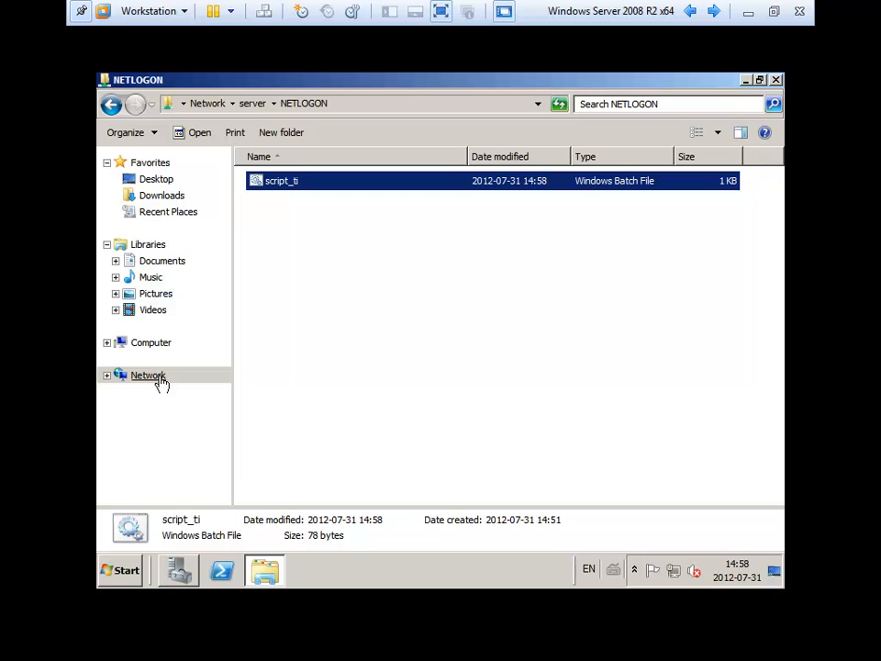
- Go to Computer and check the Commun (K:) and Informatique (P:) network drives
click(142, 347)
click(346, 321)
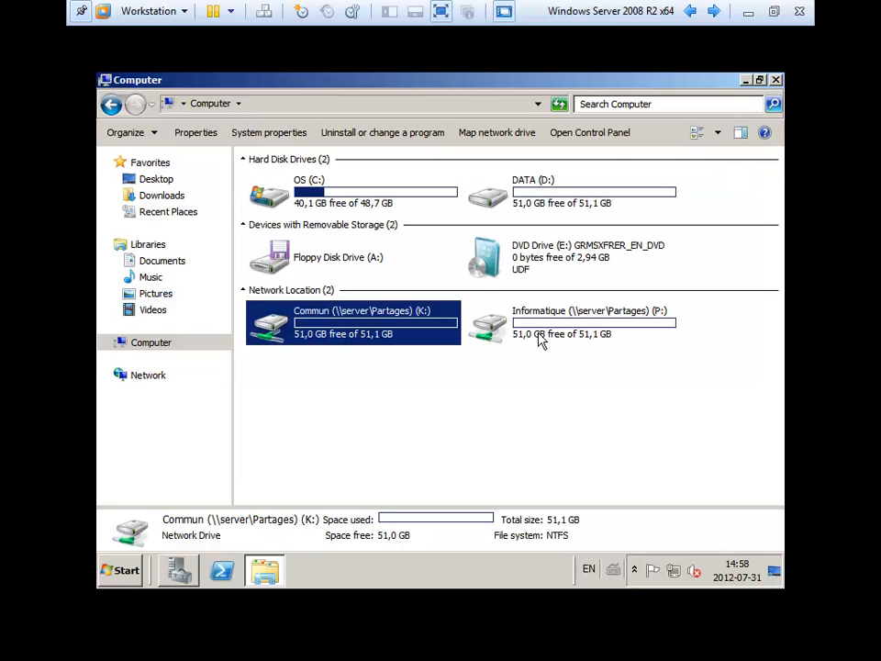
click(540, 337)
click(528, 413)
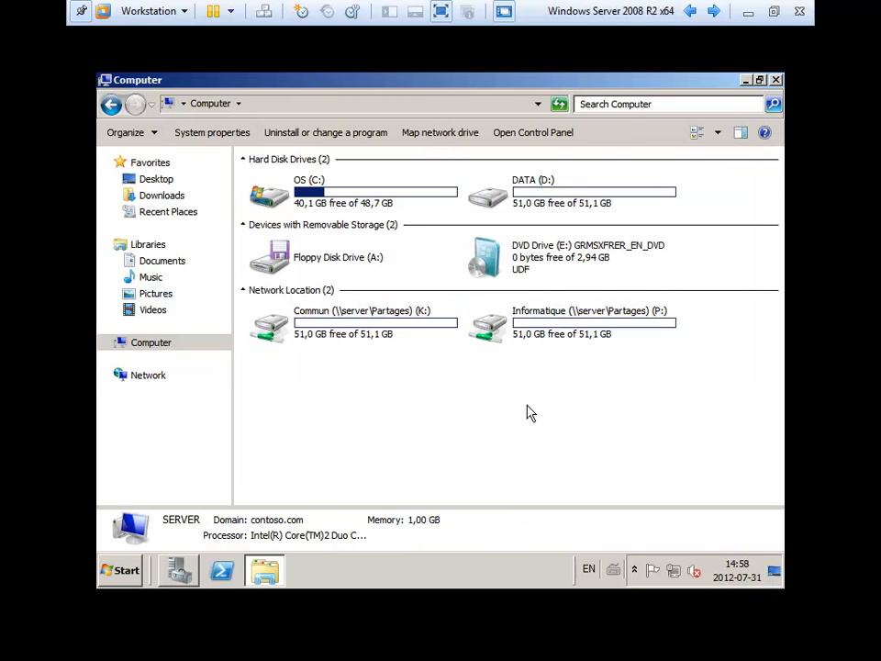
click(535, 327)
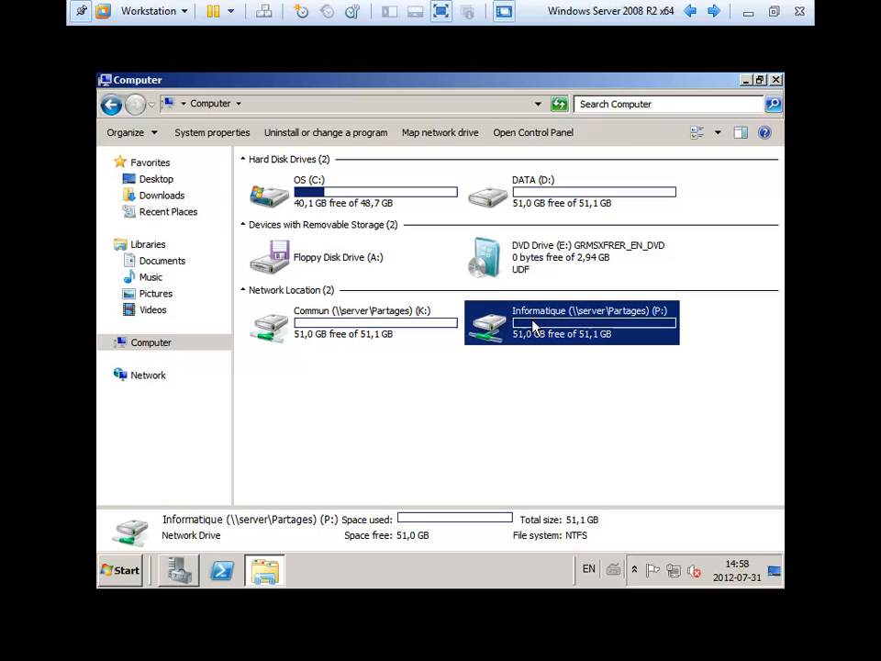
click(390, 336)
click(417, 413)
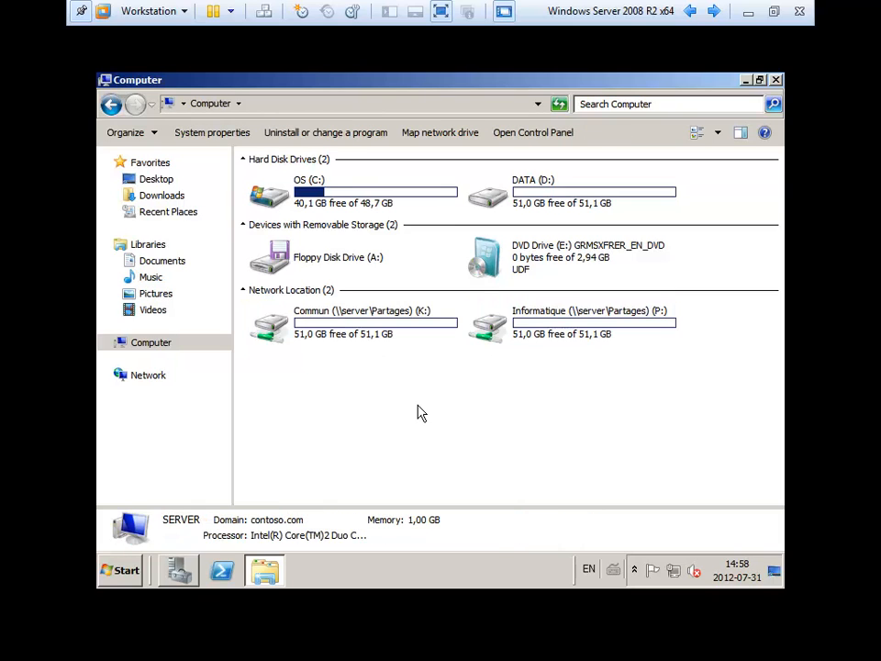
click(372, 321)
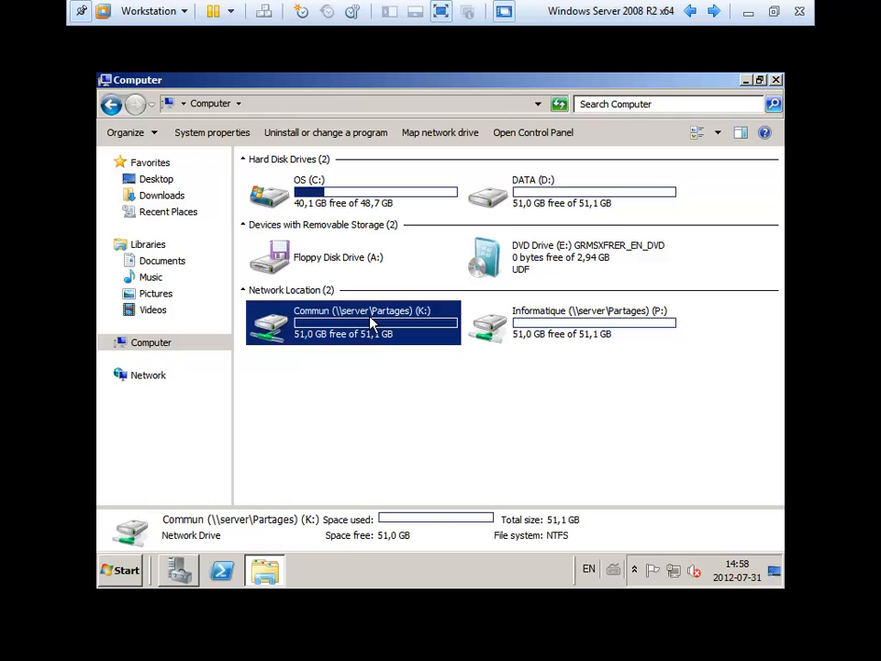
click(544, 327)
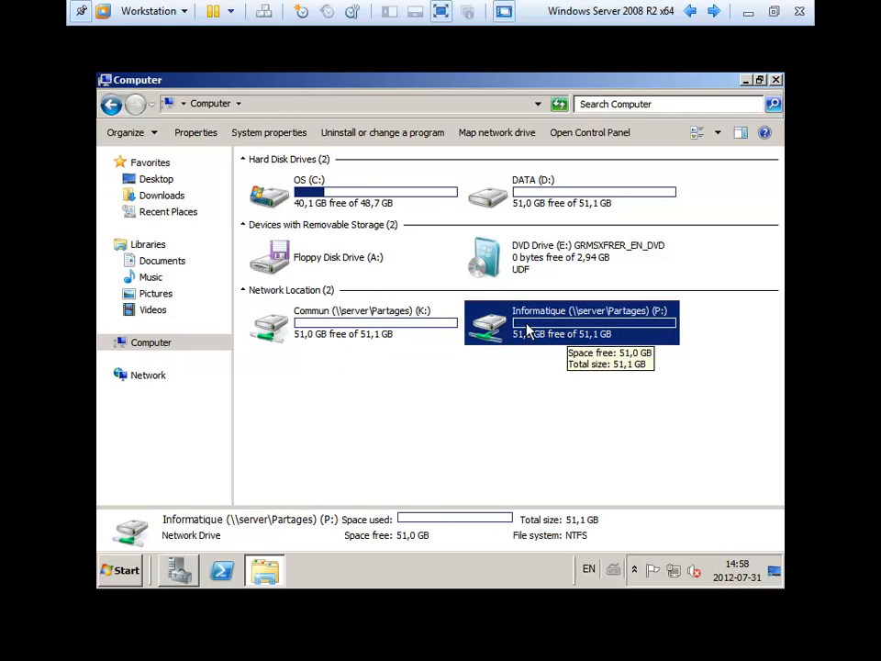
click(536, 425)
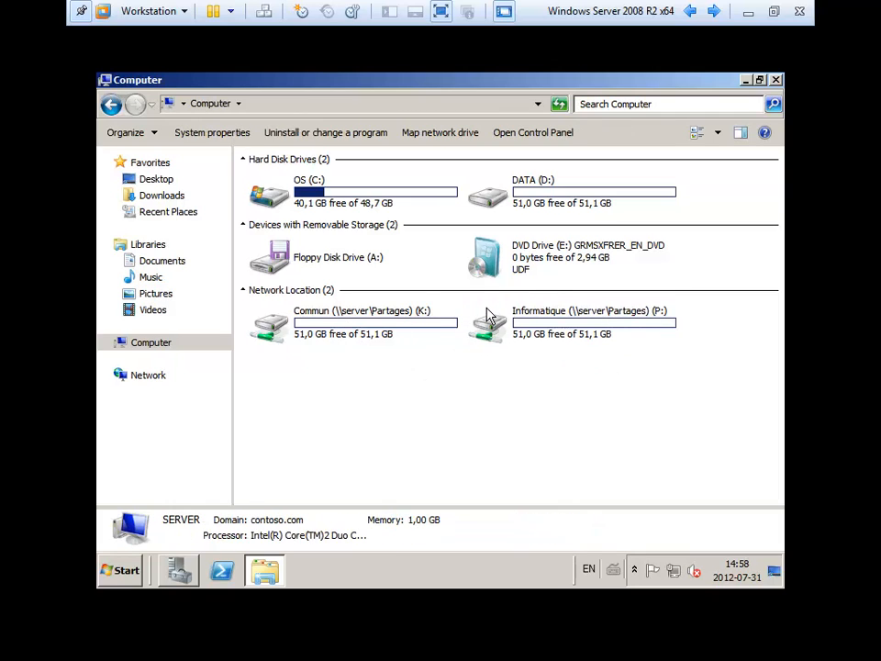
mouse_move(488, 316)
- Browse DATA (D:) to Partages\Informatique, then close the Explorer window
double_click(557, 180)
double_click(269, 202)
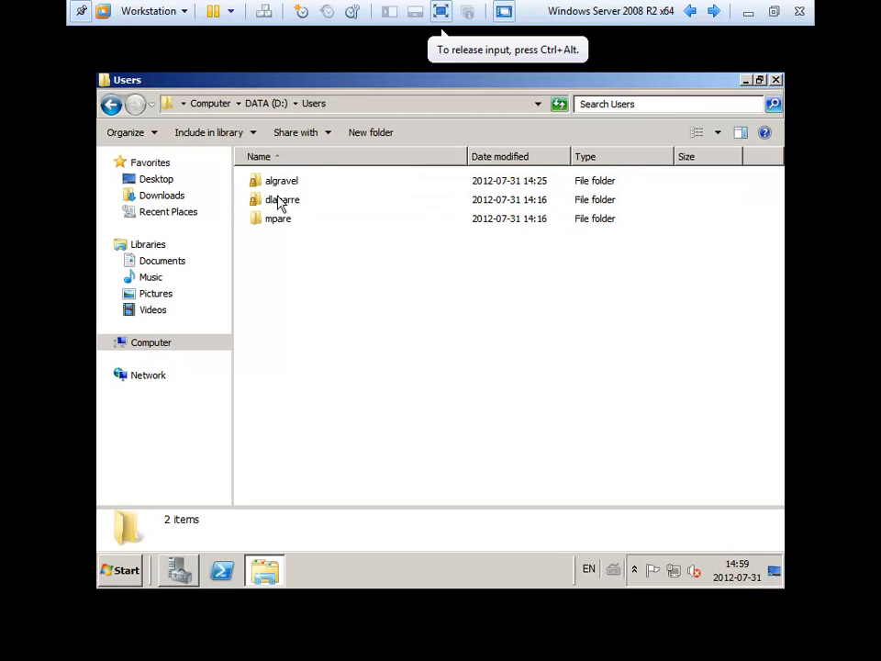
click(111, 103)
click(284, 183)
double_click(283, 188)
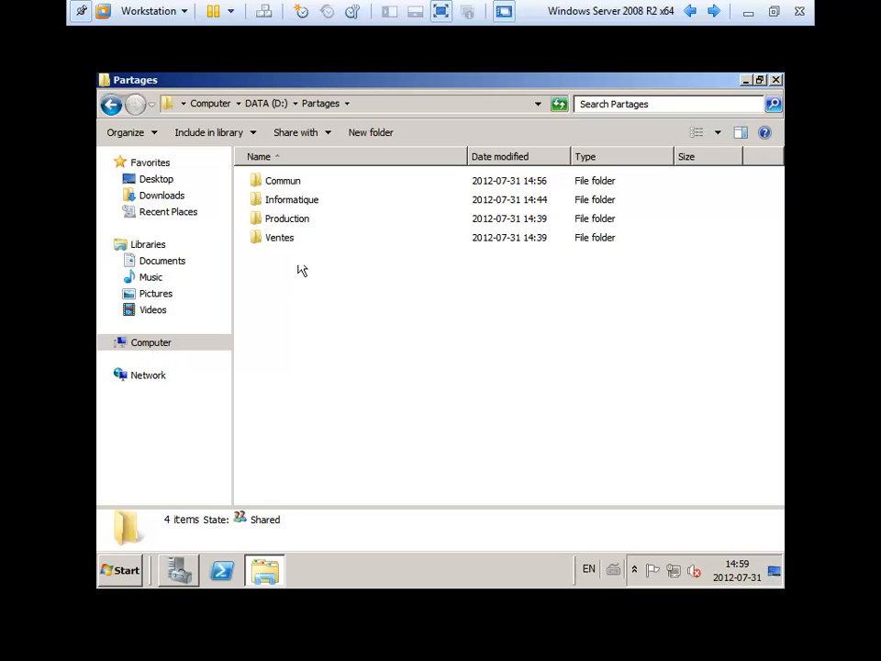
double_click(285, 198)
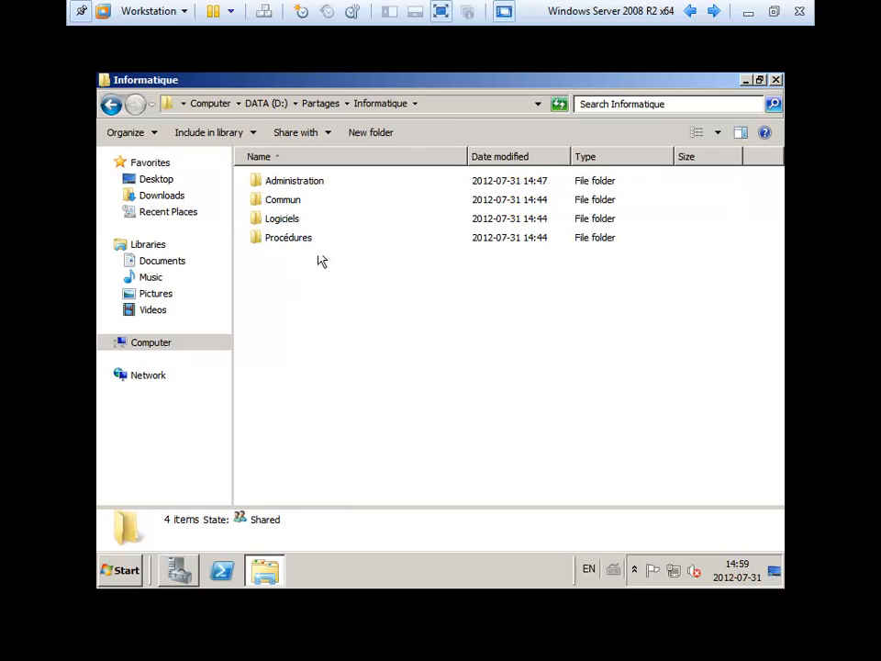
click(328, 184)
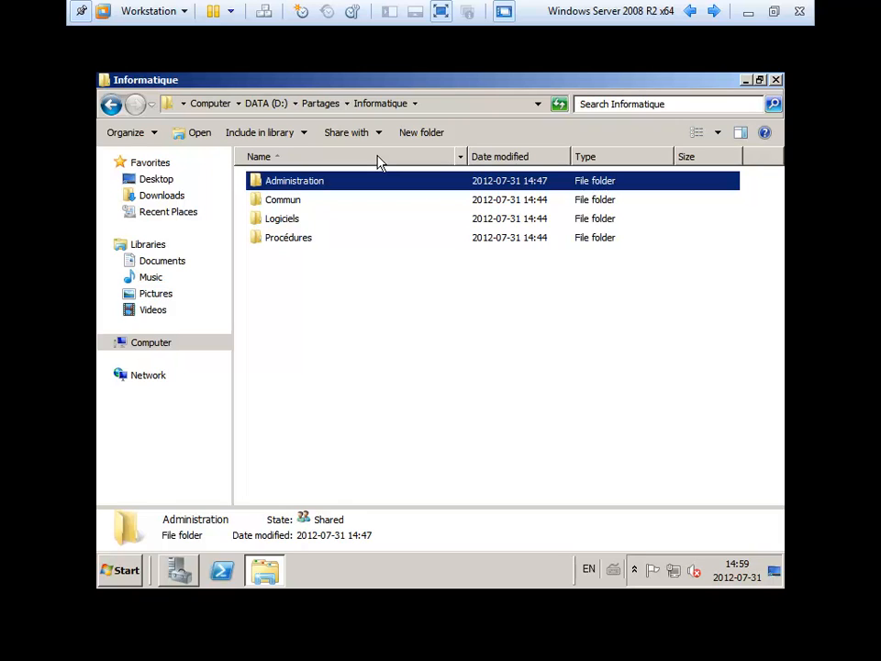
click(389, 277)
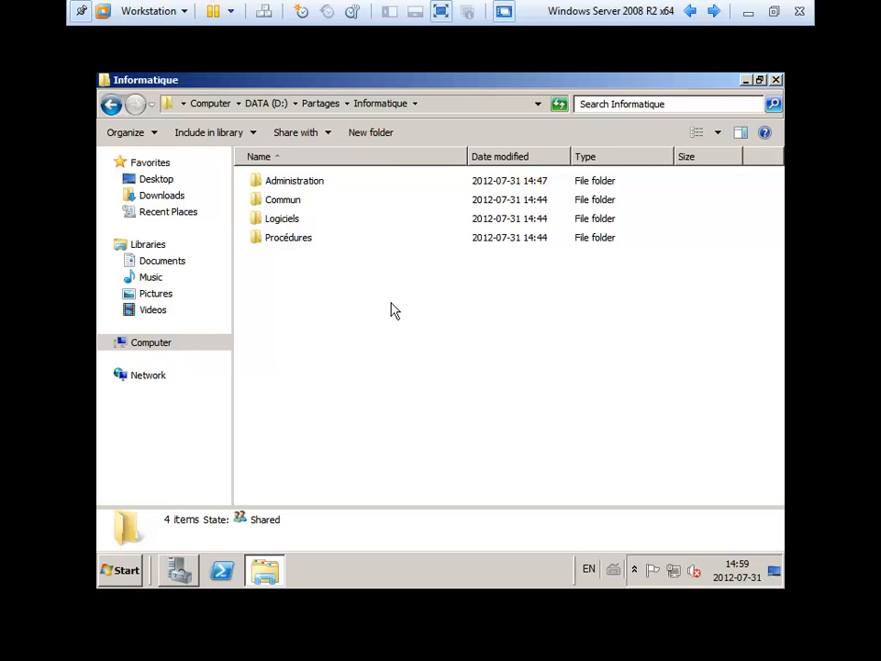
click(776, 80)
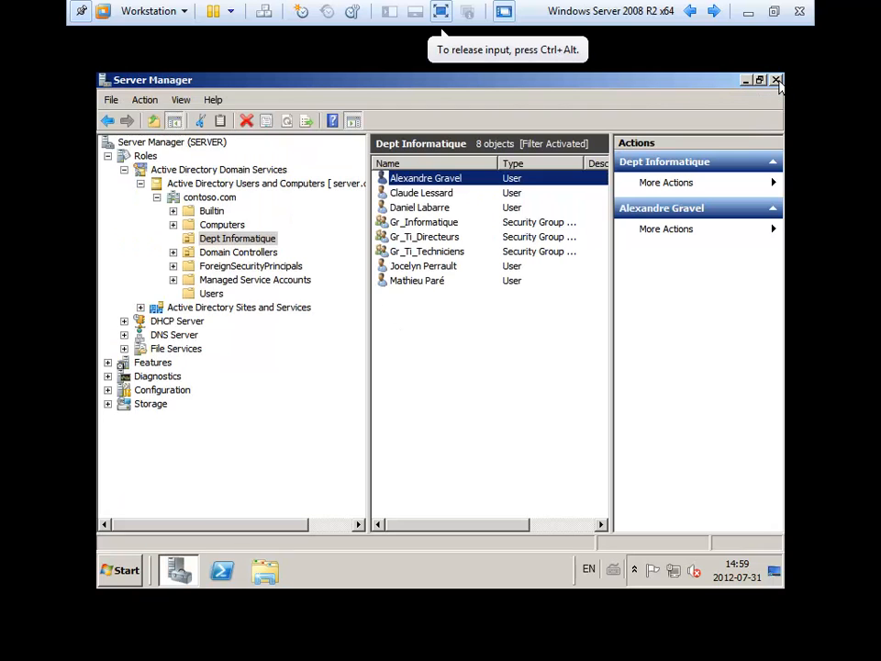
- Close Server Manager and minimize the VMware virtual machine window
click(776, 80)
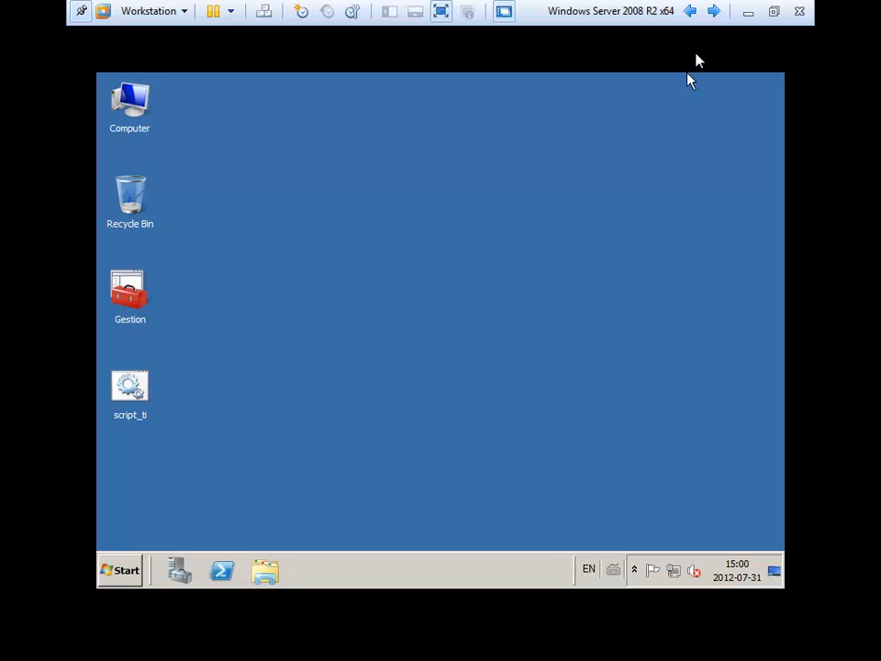
click(748, 12)
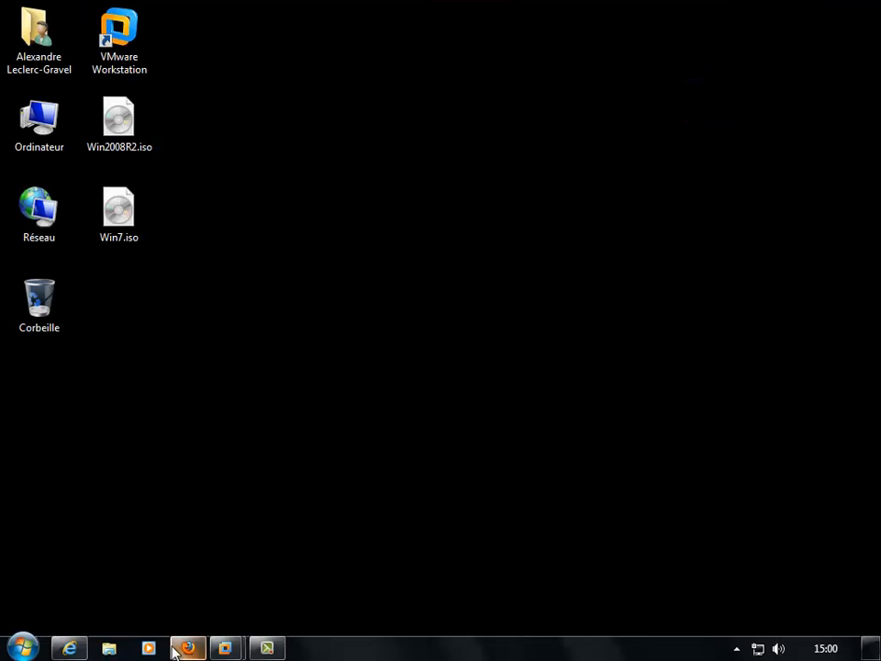